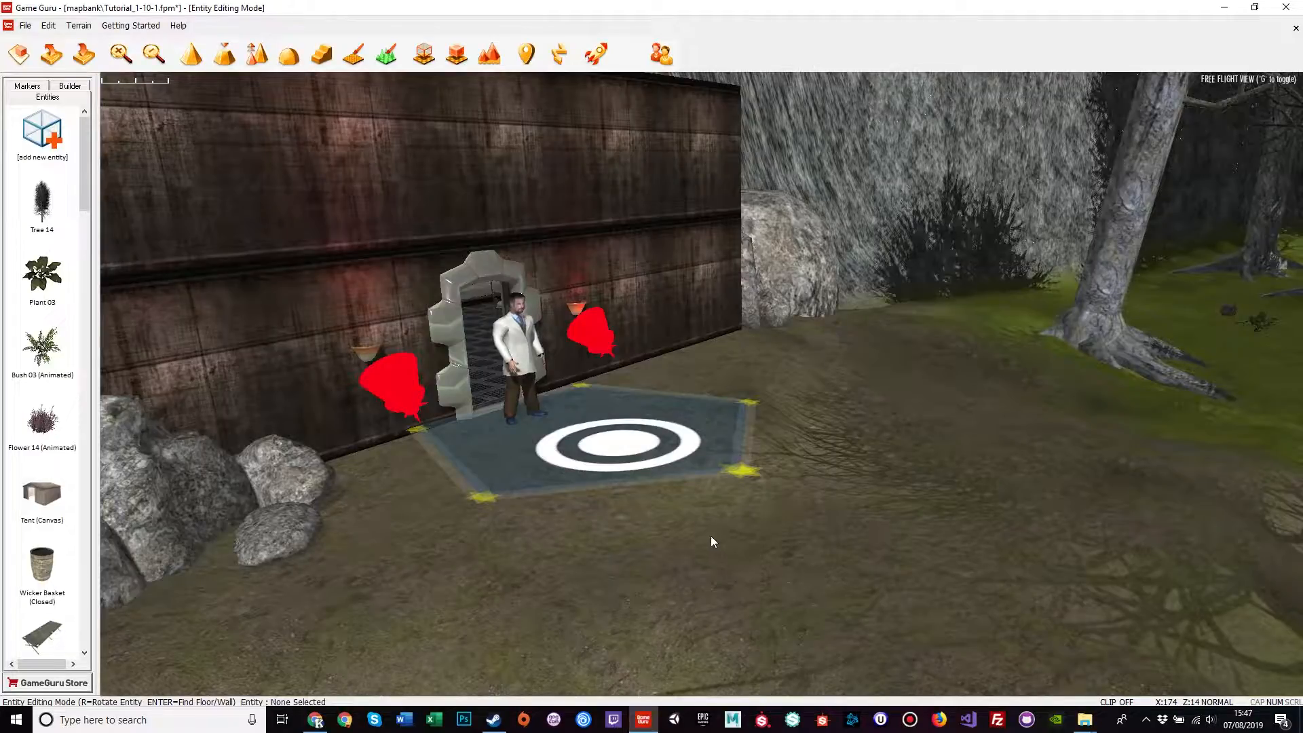
Step: Slide the scientist and the ringed pad to the right along the red X axis
{"action": "left_click", "coordinate": [531, 364]}
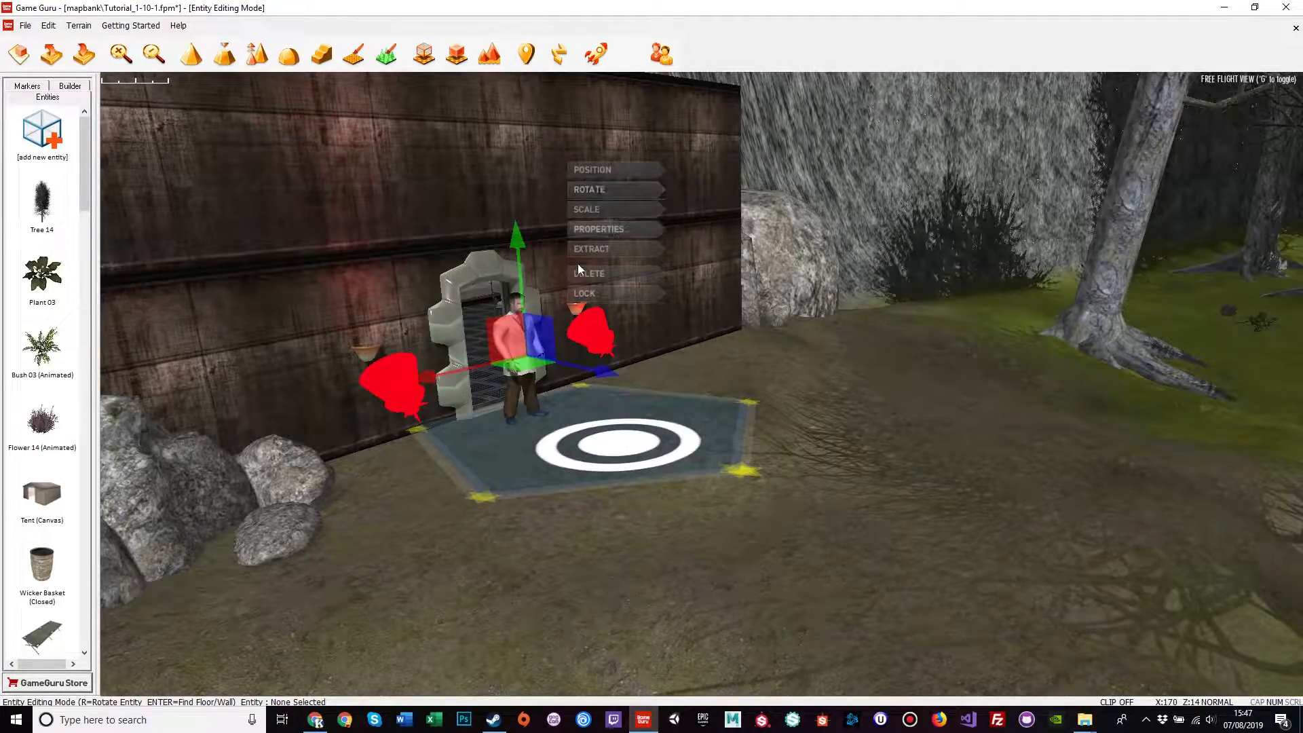
{"action": "left_click_drag", "start_coordinate": [432, 376], "coordinate": [625, 448]}
{"action": "left_click_drag", "start_coordinate": [531, 472], "coordinate": [751, 422]}
{"action": "left_click", "coordinate": [703, 504]}
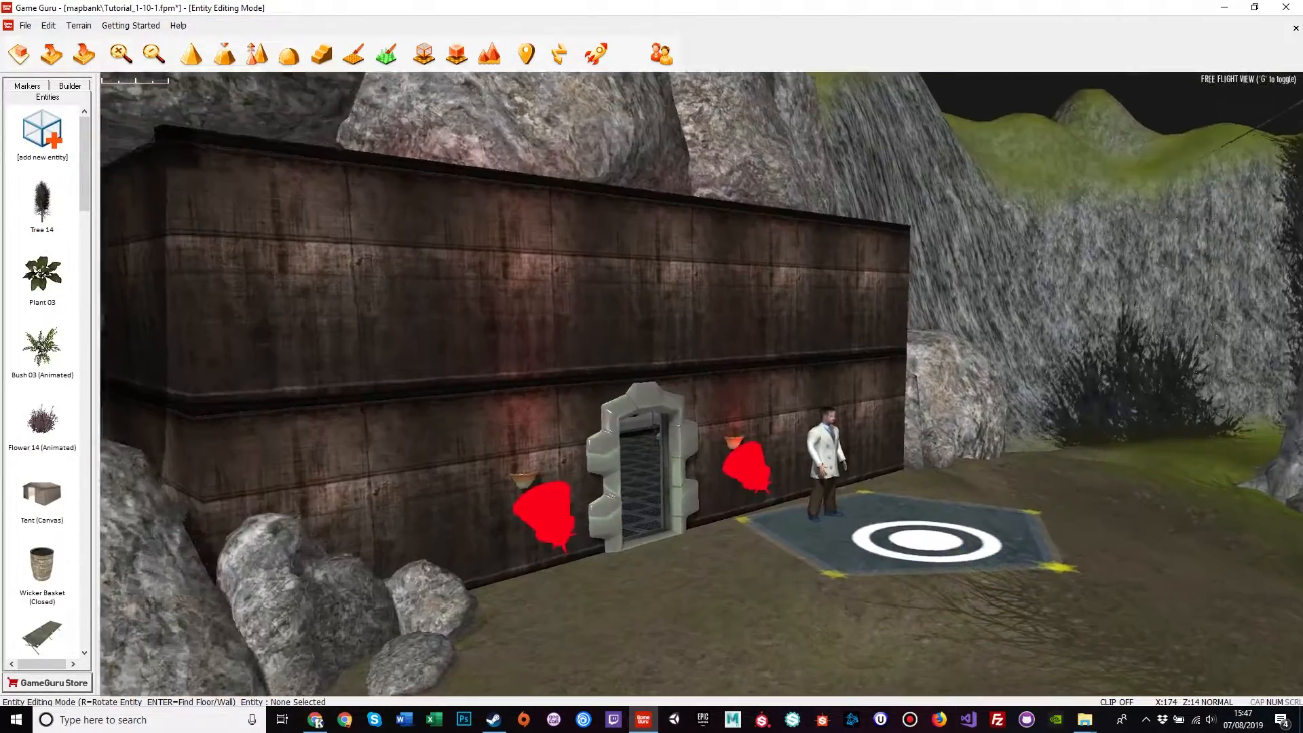
Step: Fly the camera toward the lab doorway and bring up the entity library
{"action": "key", "text": "w"}
{"action": "right_click_drag", "start_coordinate": [702, 504], "coordinate": [757, 552]}
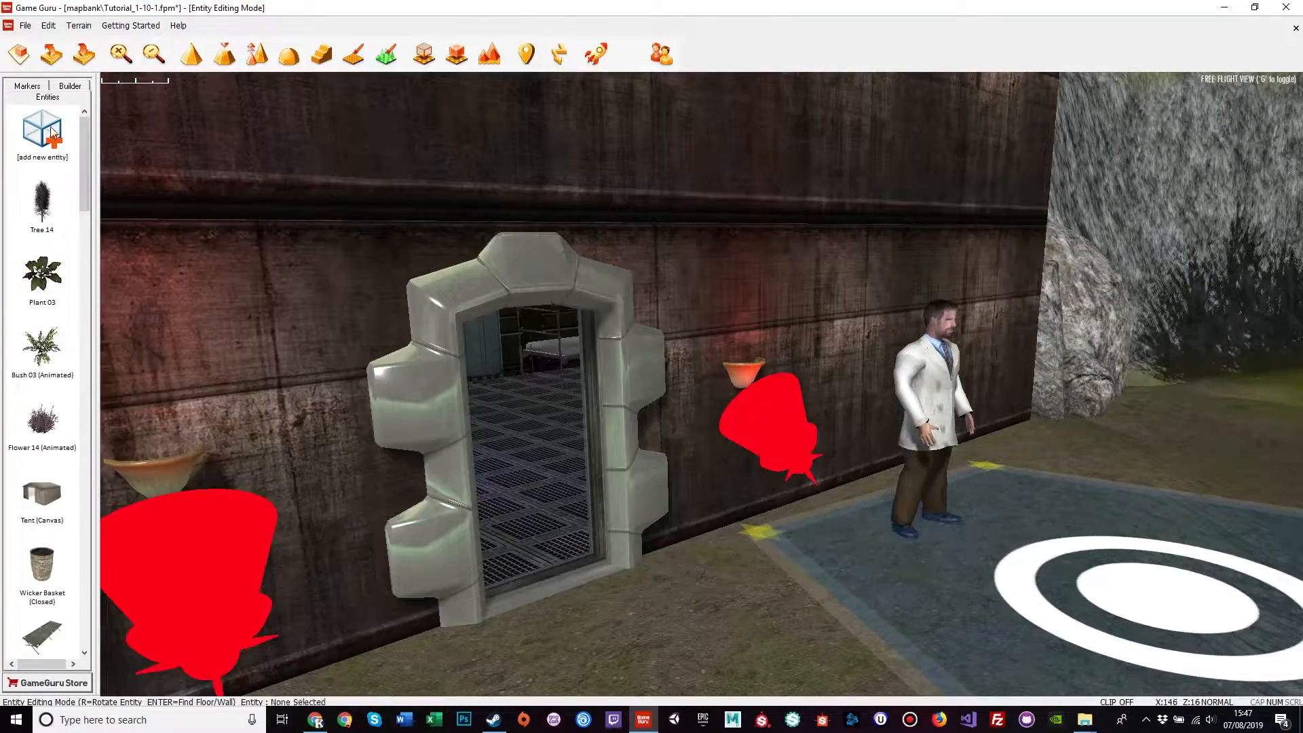
{"action": "left_click", "coordinate": [42, 133]}
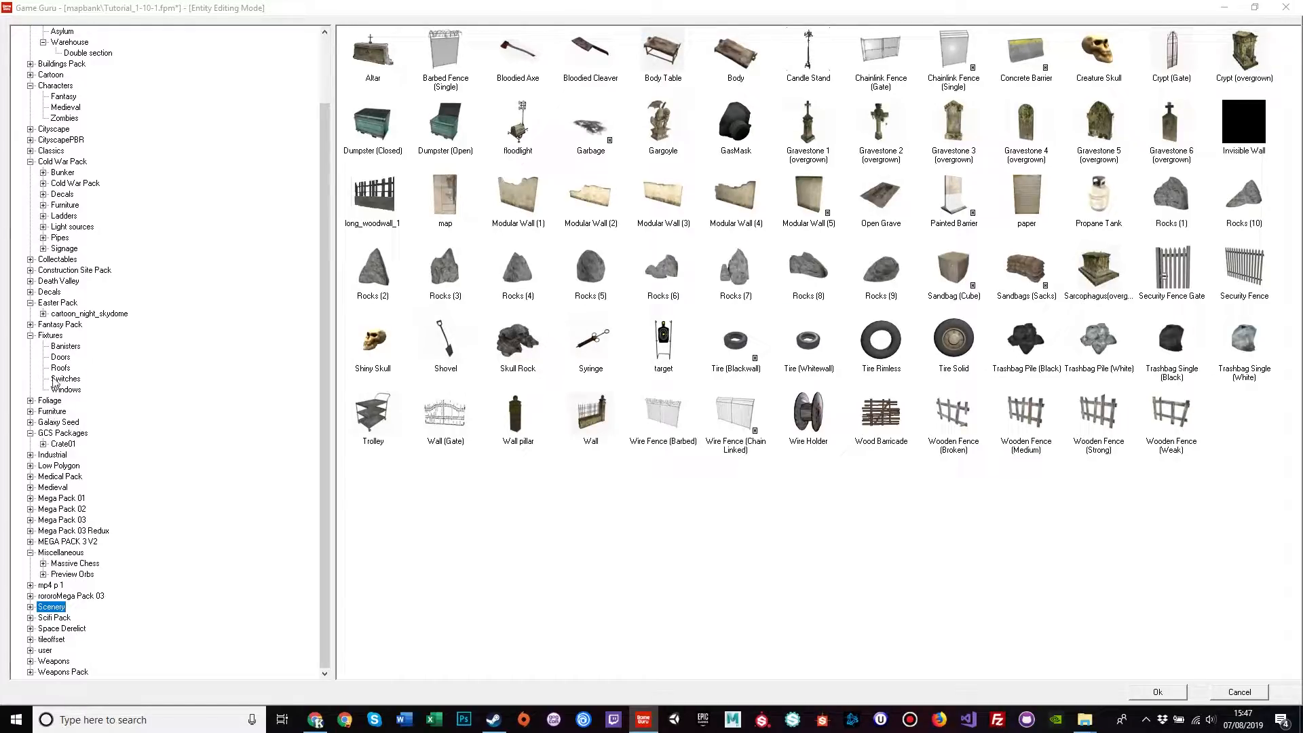
Step: Place a Control Door from Fixtures > Doors in the doorway, then delete it
{"action": "left_click", "coordinate": [60, 357]}
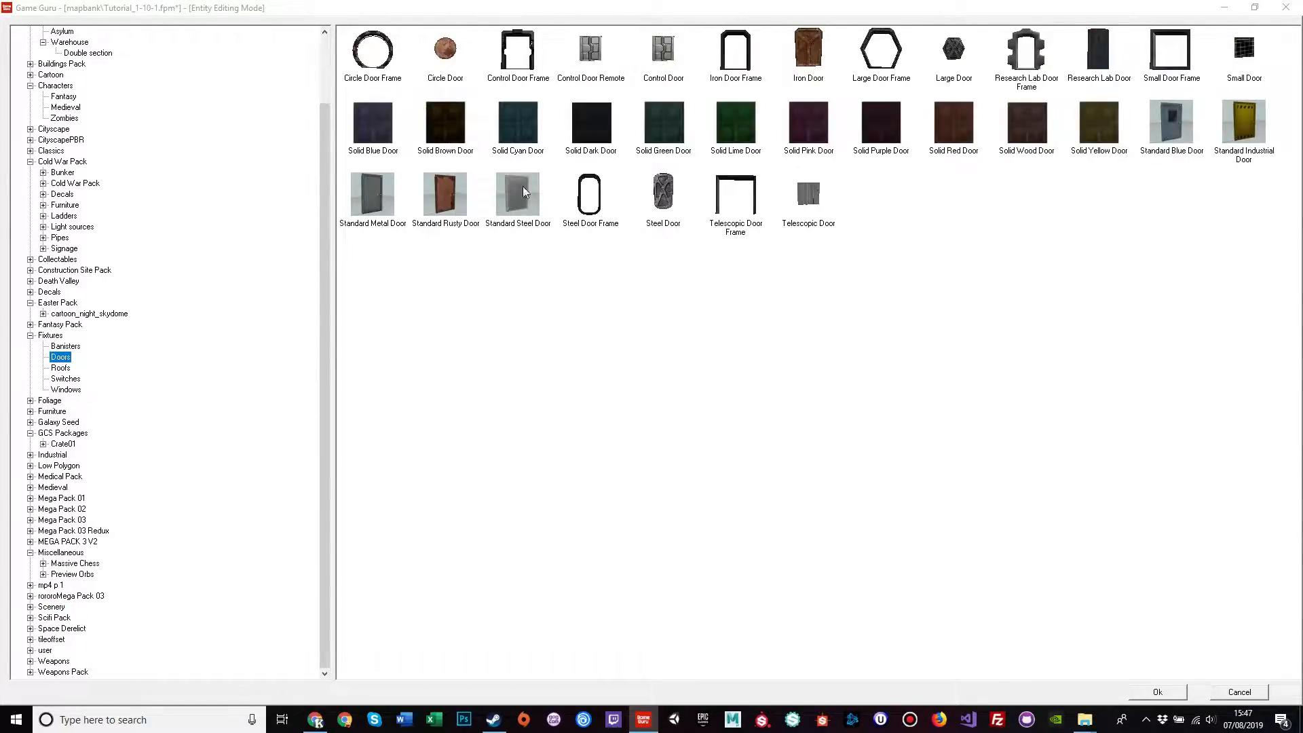
{"action": "double_click", "coordinate": [664, 49]}
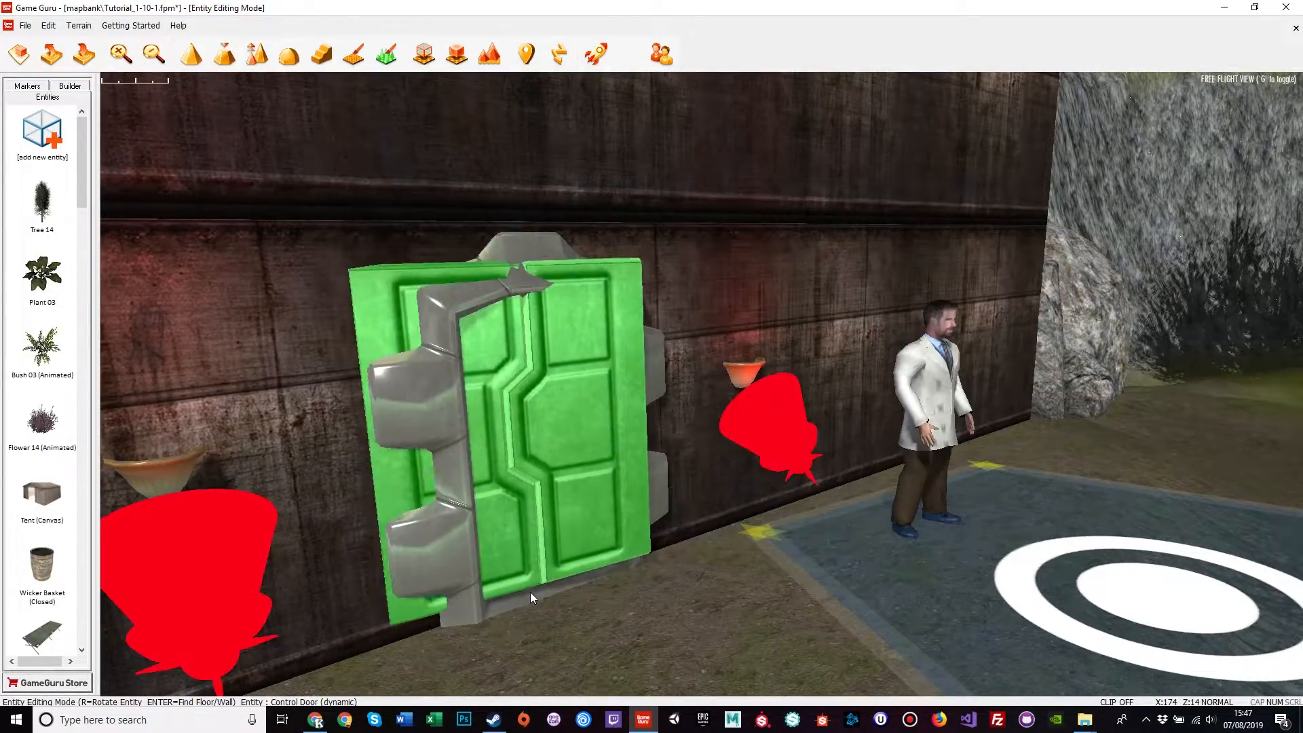
{"action": "left_click", "coordinate": [535, 585]}
{"action": "left_click", "coordinate": [666, 595]}
{"action": "key", "text": "Delete"}
Step: Pick the Research Lab Door from the entity library for placement
{"action": "left_click", "coordinate": [63, 129]}
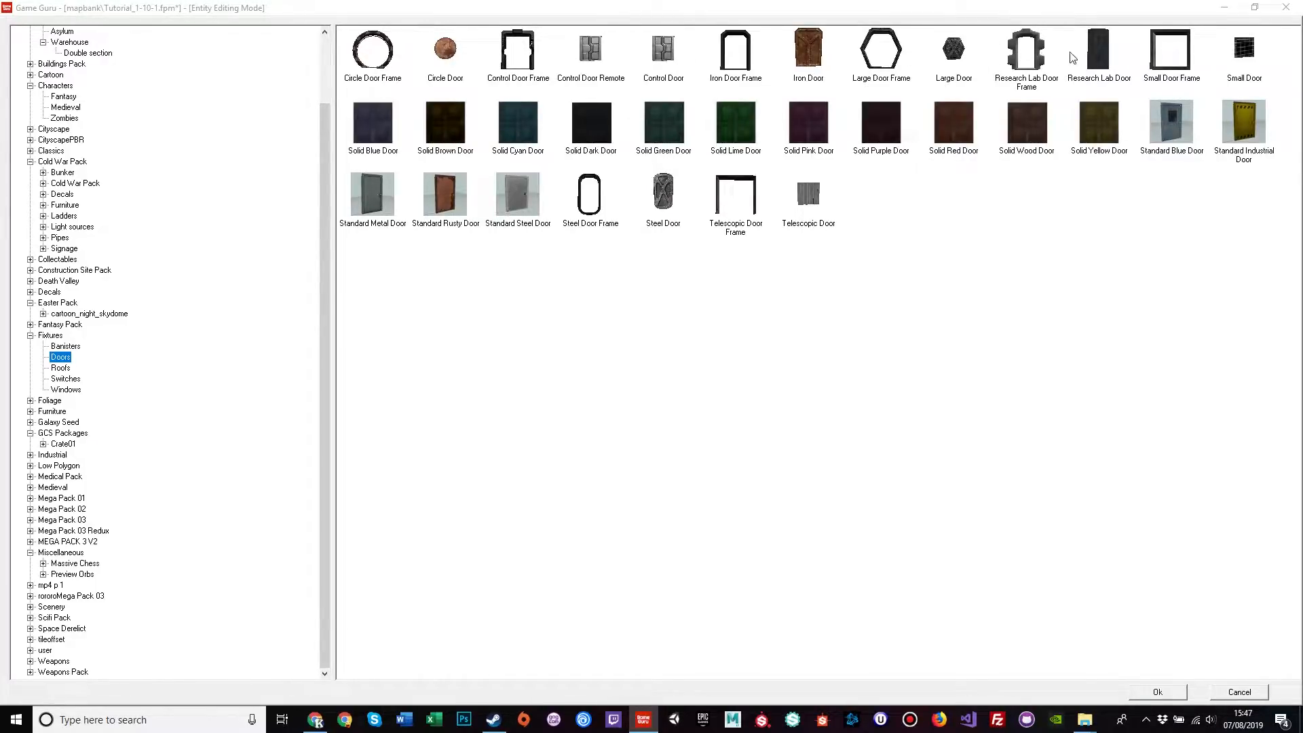
{"action": "left_click", "coordinate": [1099, 54]}
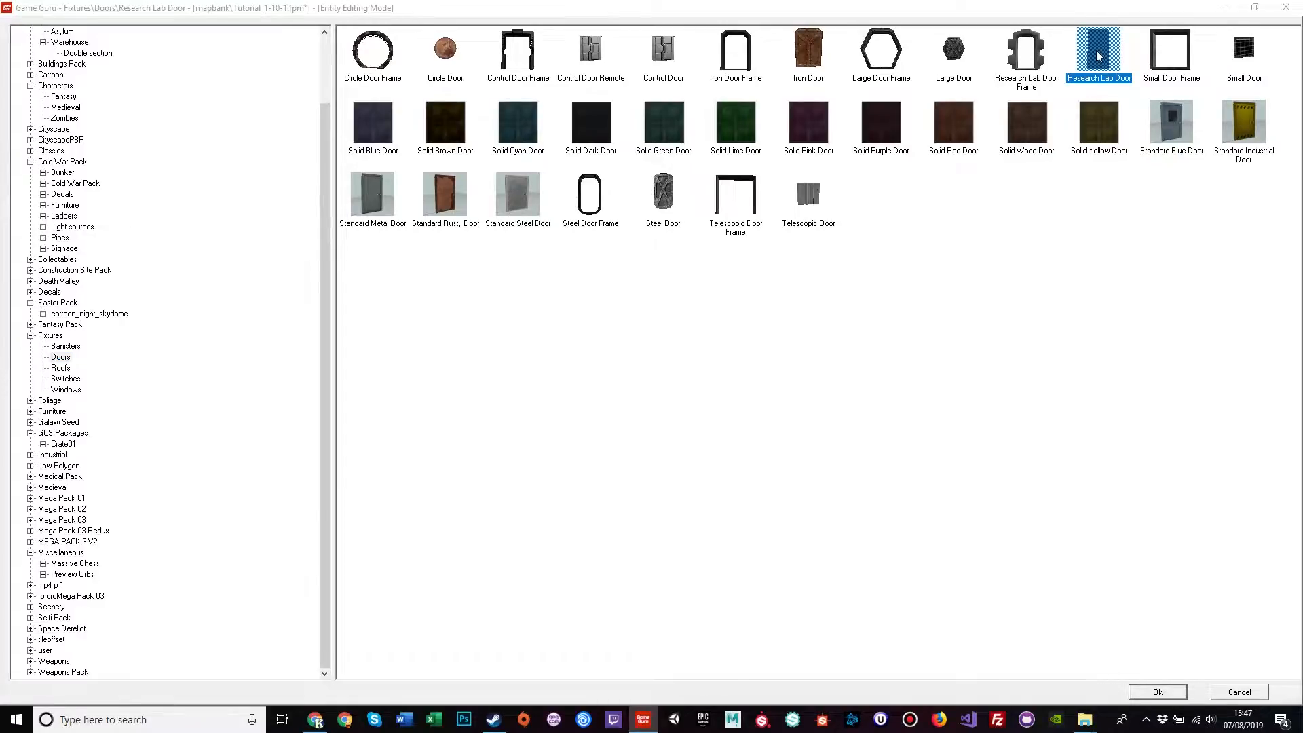
{"action": "double_click", "coordinate": [1098, 50]}
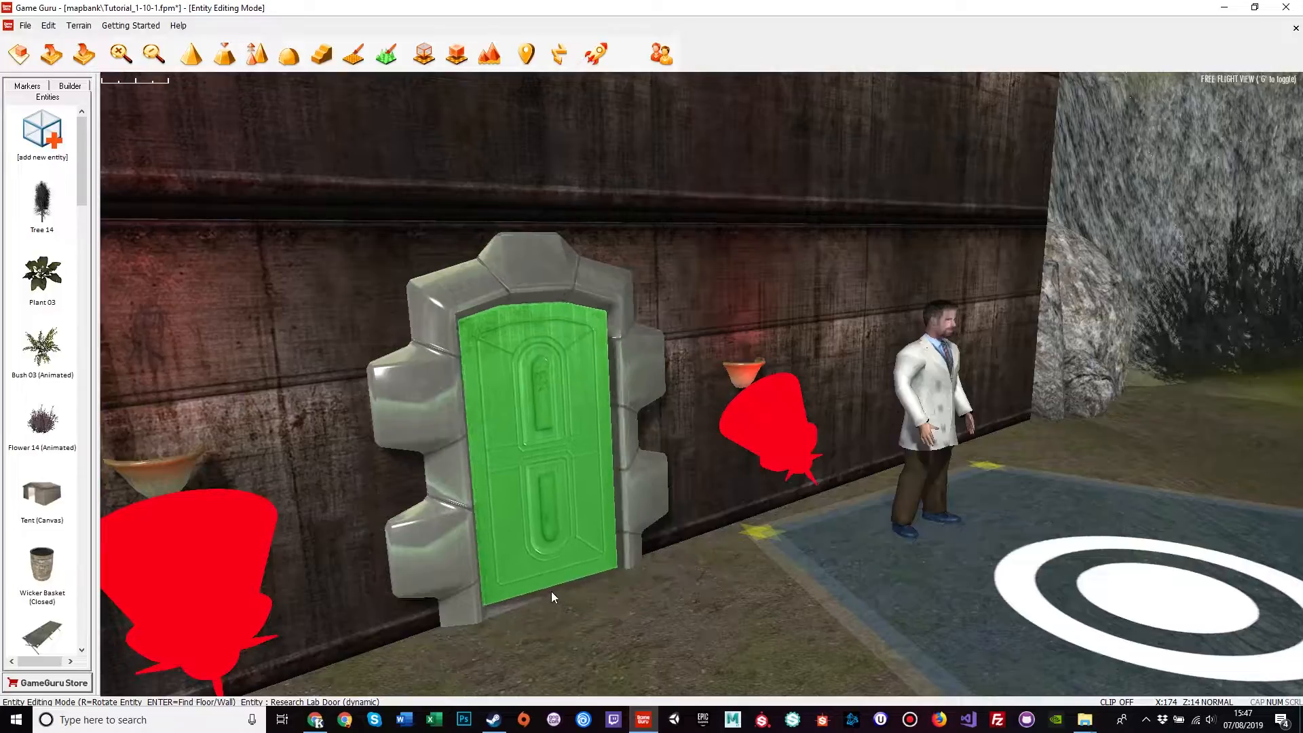
Step: Place the Research Lab Door and slide it left into the stone frame
{"action": "left_click", "coordinate": [565, 599]}
{"action": "left_click", "coordinate": [580, 547]}
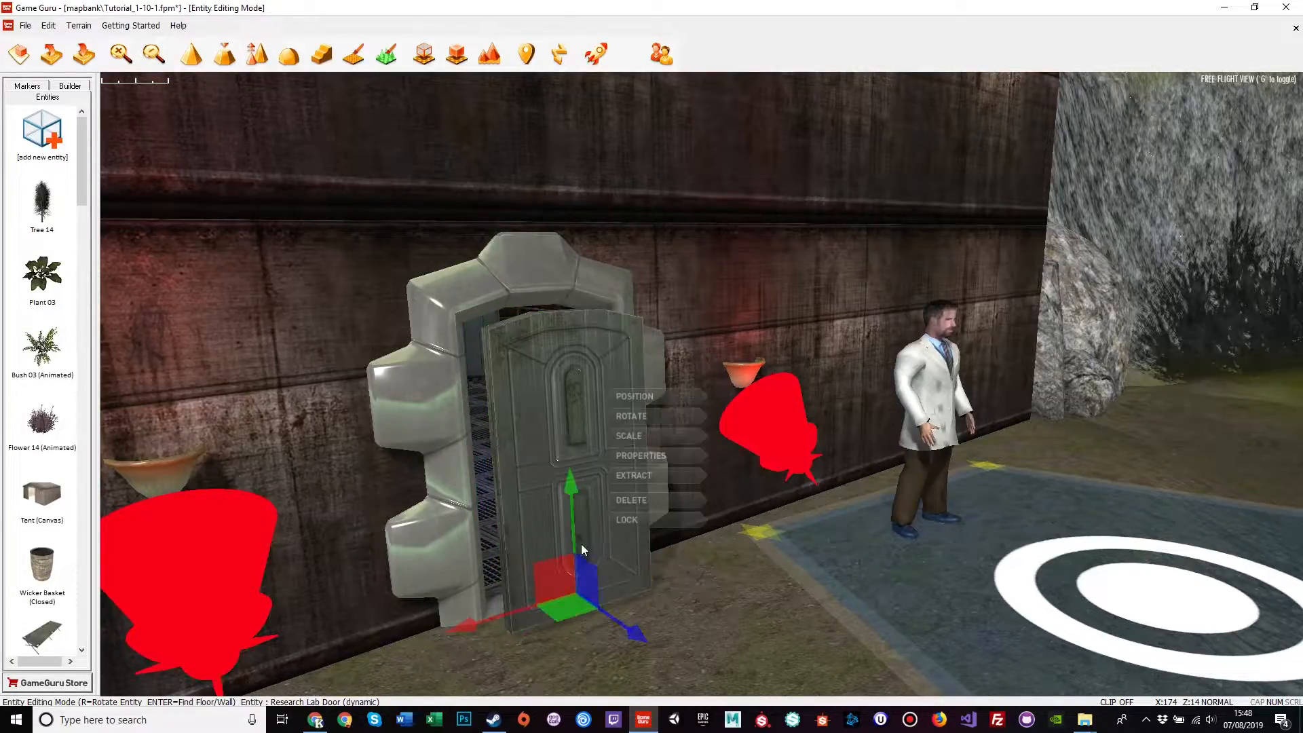
{"action": "key", "text": "w"}
{"action": "right_click_drag", "start_coordinate": [586, 633], "coordinate": [512, 645]}
{"action": "key", "text": "s"}
{"action": "right_click_drag", "start_coordinate": [669, 608], "coordinate": [688, 666]}
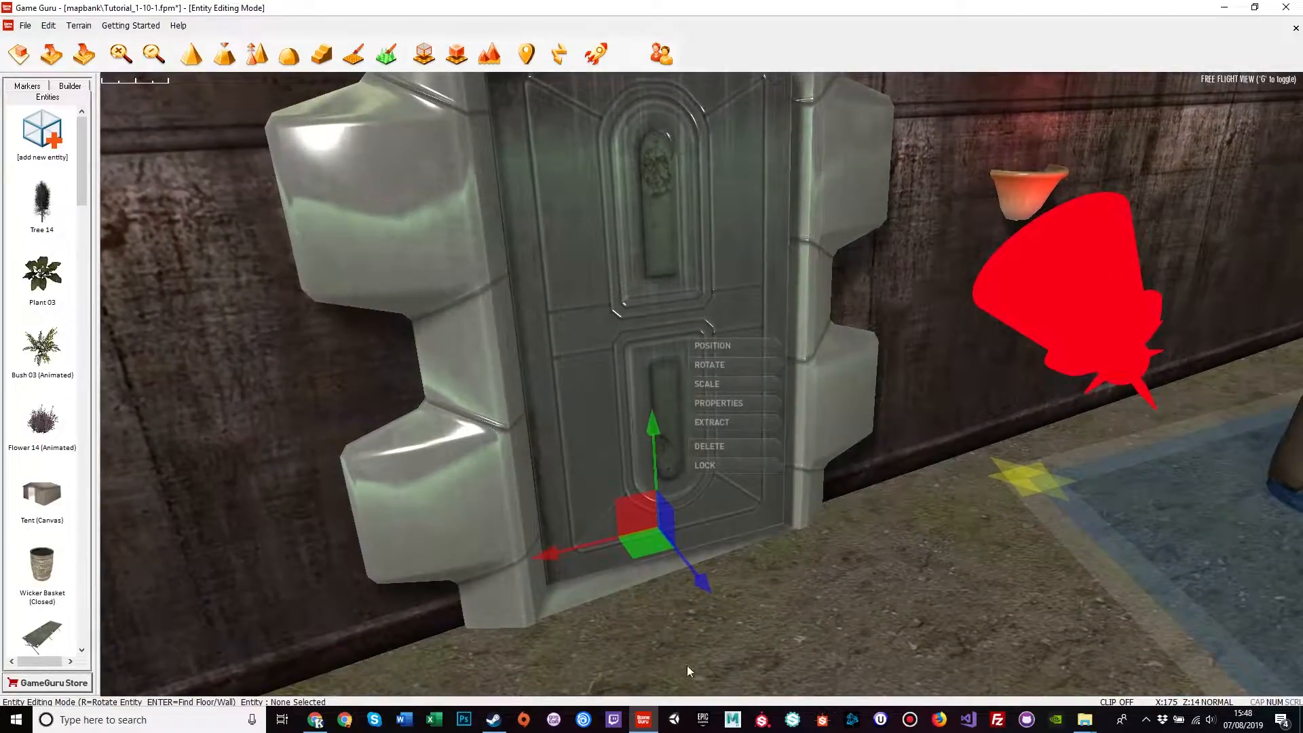
{"action": "left_click", "coordinate": [724, 371]}
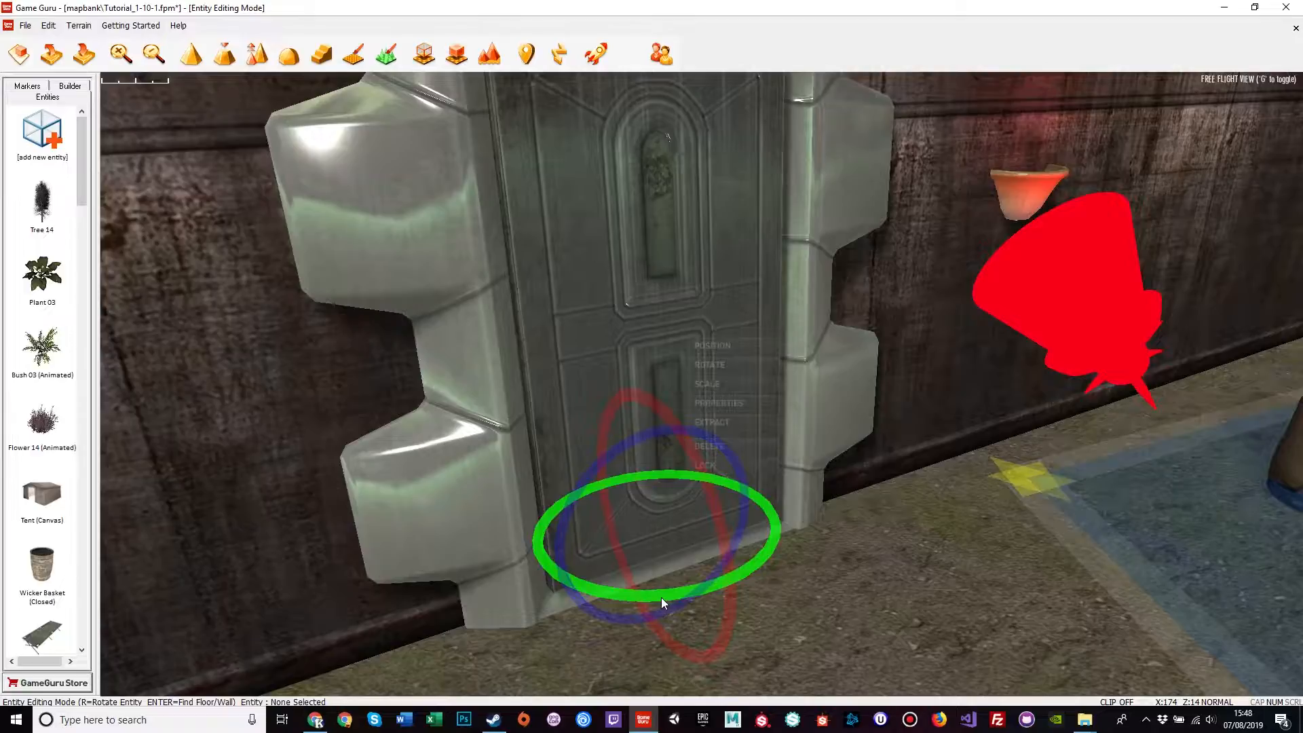
{"action": "left_click", "coordinate": [717, 348]}
{"action": "left_click_drag", "start_coordinate": [664, 532], "coordinate": [649, 526]}
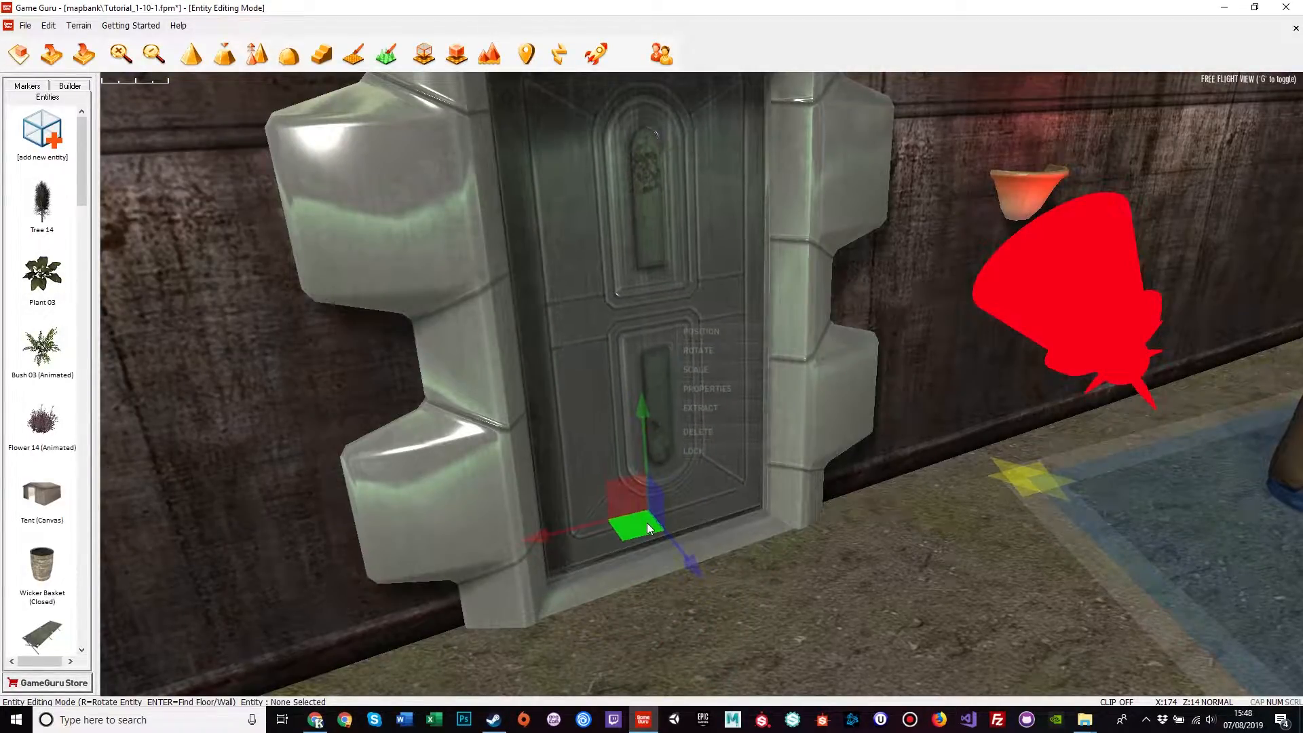
Step: Fly the camera through the doorway to check the door's fit
{"action": "left_click", "coordinate": [909, 625]}
{"action": "key", "text": "w"}
{"action": "key", "text": "s"}
{"action": "mouse_move", "coordinate": [854, 614]}
{"action": "right_mouse_down"}
{"action": "mouse_move", "coordinate": [873, 648]}
{"action": "mouse_move", "coordinate": [1039, 628]}
{"action": "mouse_move", "coordinate": [930, 617]}
{"action": "right_mouse_up"}
{"action": "key", "text": "w"}
{"action": "key", "text": "s"}
{"action": "key", "text": "w"}
{"action": "key", "text": "s"}
Step: Reselect the door and nudge it down and along its depth into place
{"action": "left_click", "coordinate": [785, 395]}
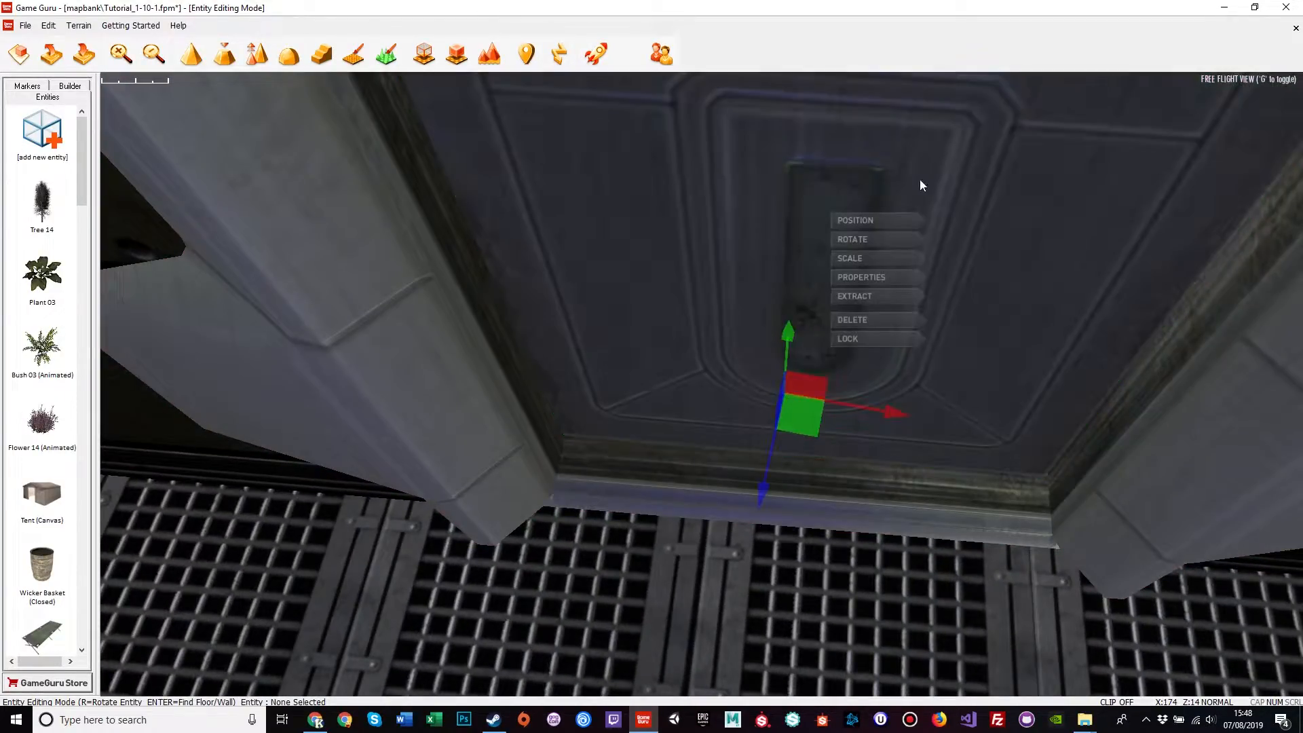
{"action": "left_click", "coordinate": [854, 241]}
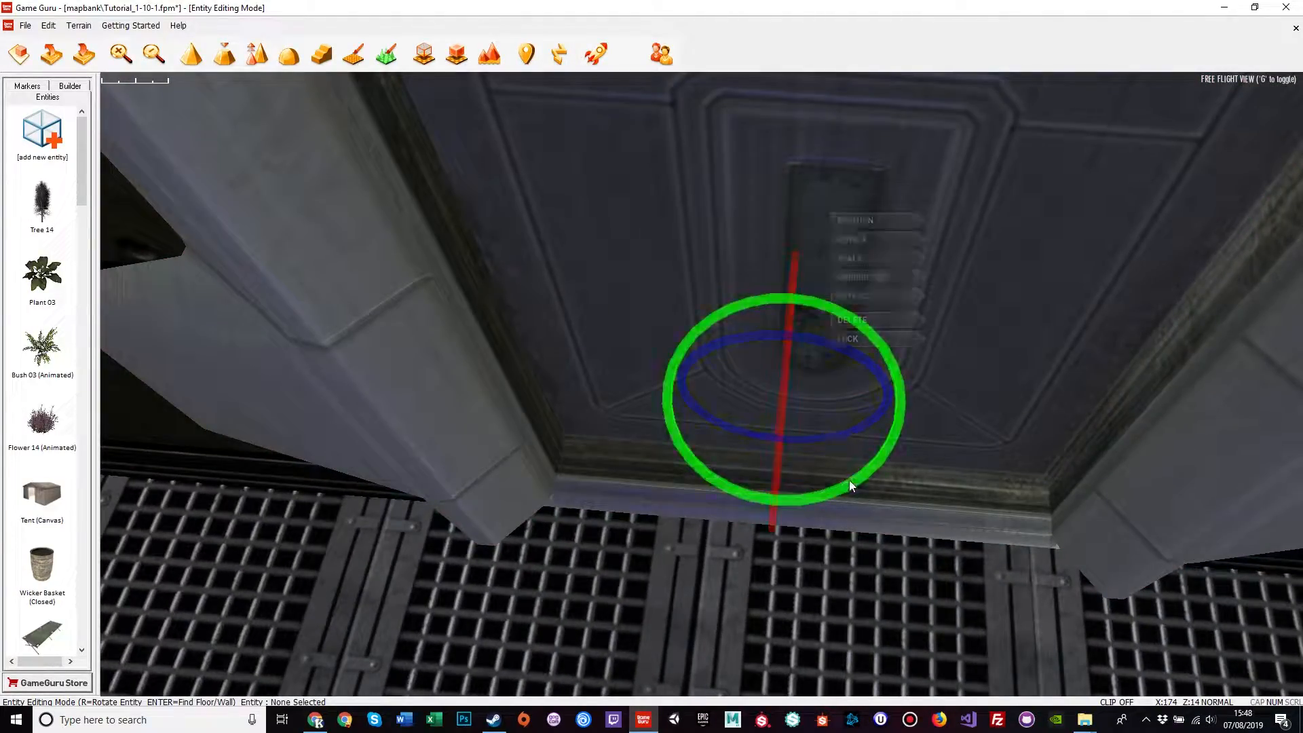
{"action": "left_click", "coordinate": [854, 219]}
{"action": "left_click_drag", "start_coordinate": [812, 403], "coordinate": [816, 433]}
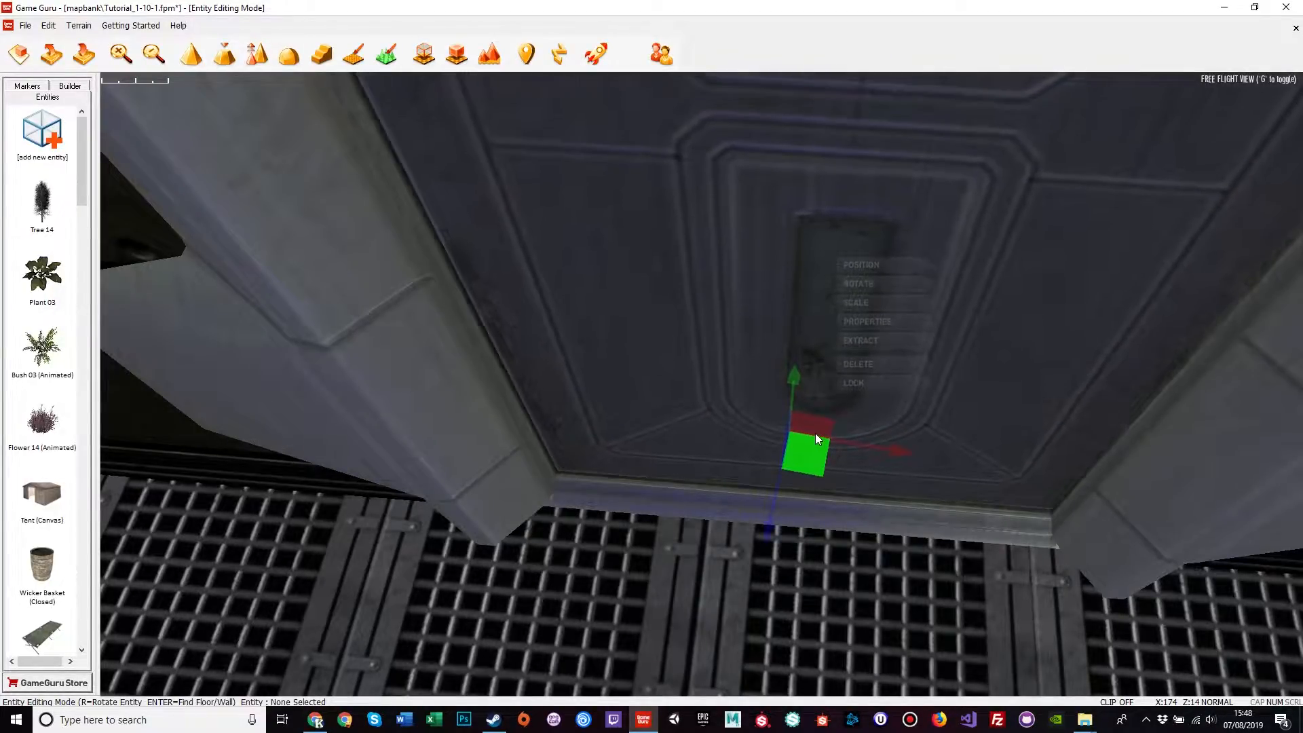
{"action": "mouse_move", "coordinate": [816, 433]}
{"action": "right_mouse_down"}
{"action": "mouse_move", "coordinate": [818, 393]}
{"action": "mouse_move", "coordinate": [832, 394]}
{"action": "mouse_move", "coordinate": [822, 417]}
{"action": "right_mouse_up"}
{"action": "key", "text": "w"}
{"action": "left_click_drag", "start_coordinate": [839, 353], "coordinate": [843, 364]}
Step: View the door from the front and select the Research Lab Door again
{"action": "left_click", "coordinate": [1030, 554]}
{"action": "mouse_move", "coordinate": [1030, 554]}
{"action": "right_mouse_down"}
{"action": "mouse_move", "coordinate": [1012, 560]}
{"action": "mouse_move", "coordinate": [1029, 539]}
{"action": "right_mouse_up"}
{"action": "key", "text": "s"}
{"action": "key", "text": "w"}
{"action": "right_click_drag", "start_coordinate": [1122, 539], "coordinate": [1122, 572]}
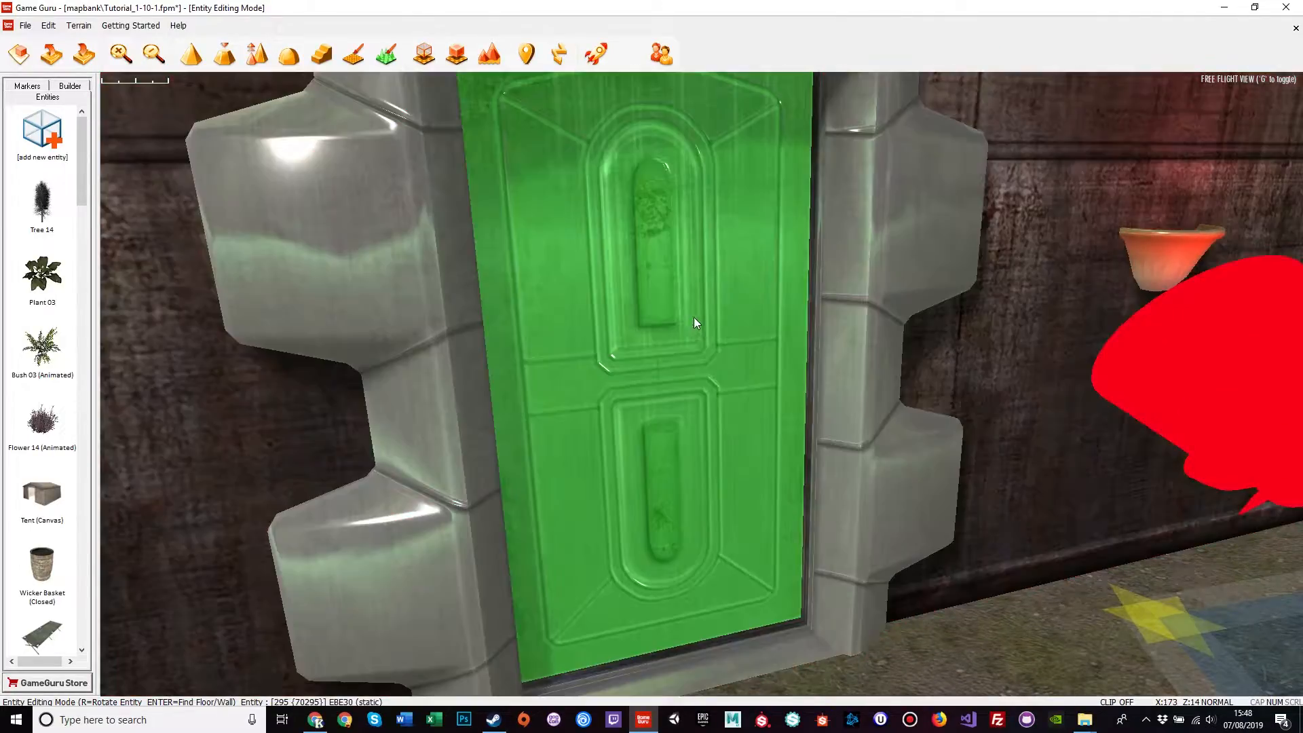
{"action": "left_click", "coordinate": [664, 367]}
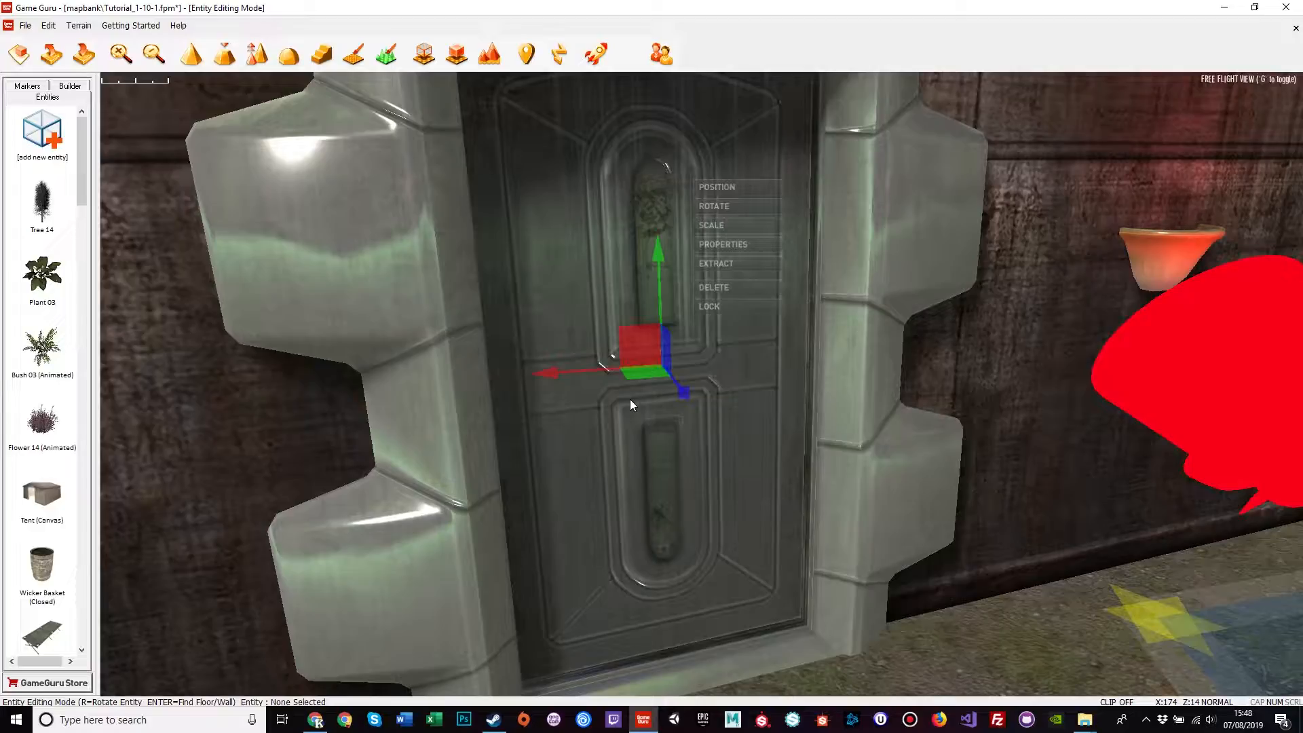
Step: Open the Research Lab Door's properties and start editing its Use Key value
{"action": "left_click", "coordinate": [725, 245]}
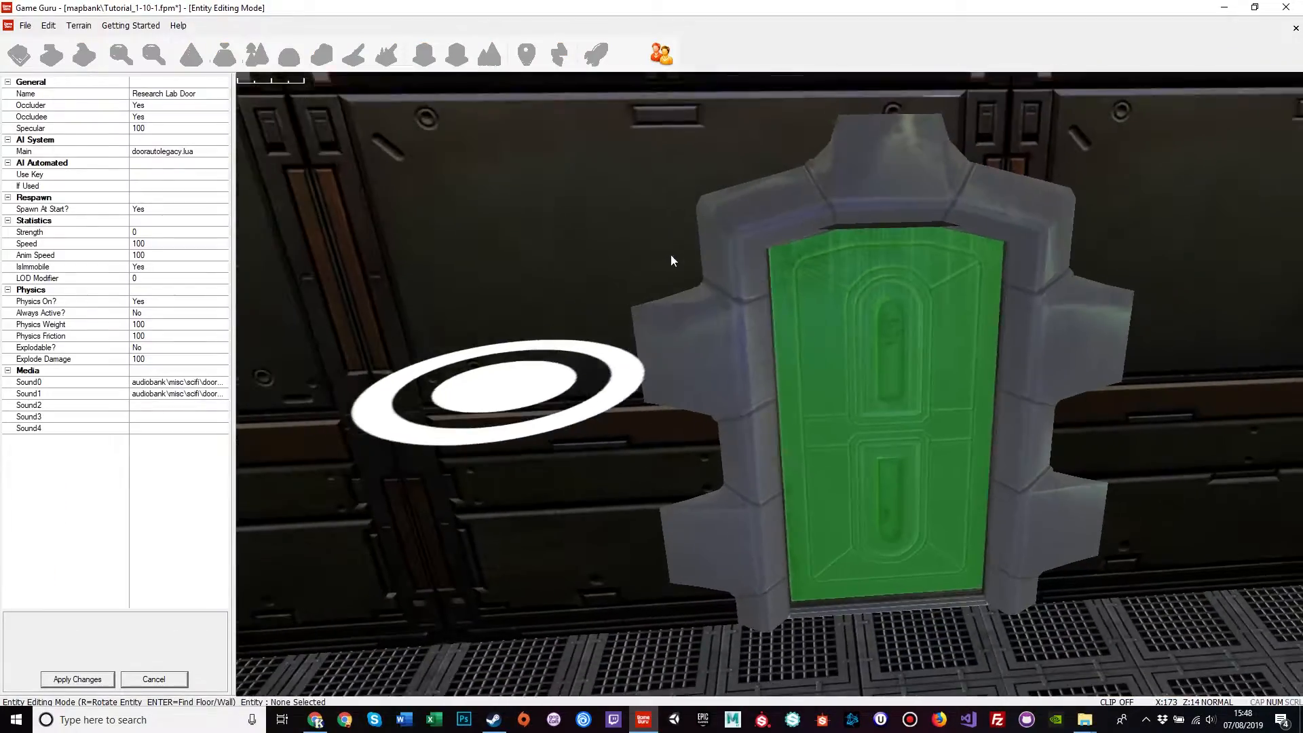
{"action": "left_click", "coordinate": [60, 176]}
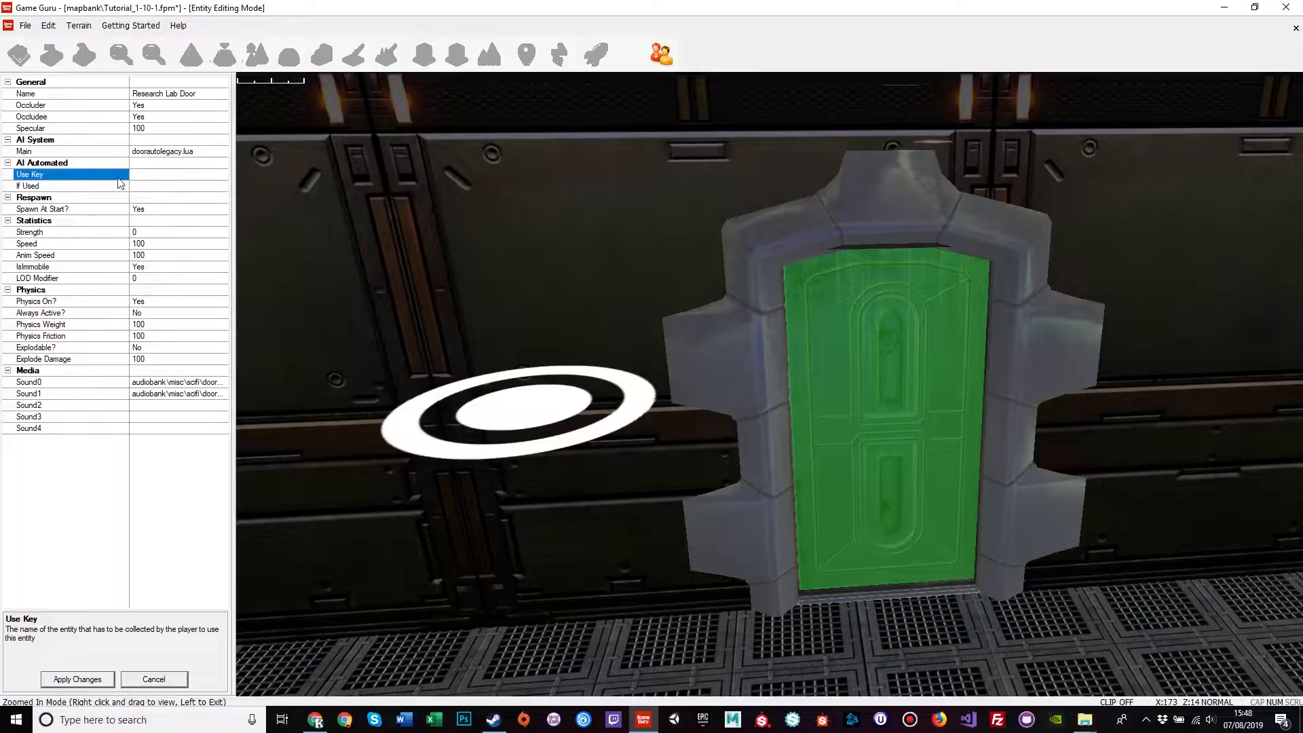
{"action": "left_click", "coordinate": [152, 174]}
Step: Cancel the door properties and fly to the golden skull on the chest
{"action": "left_click", "coordinate": [154, 679]}
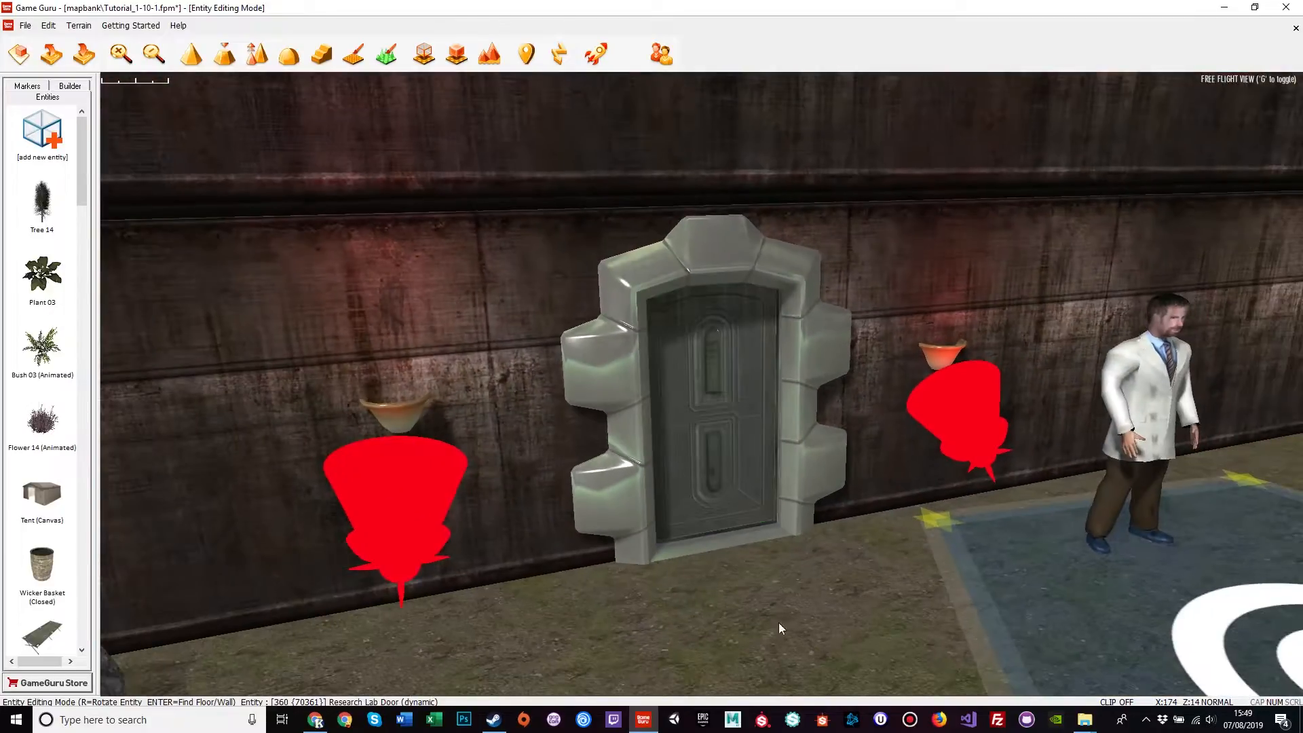
{"action": "right_click_drag", "start_coordinate": [783, 624], "coordinate": [1188, 611]}
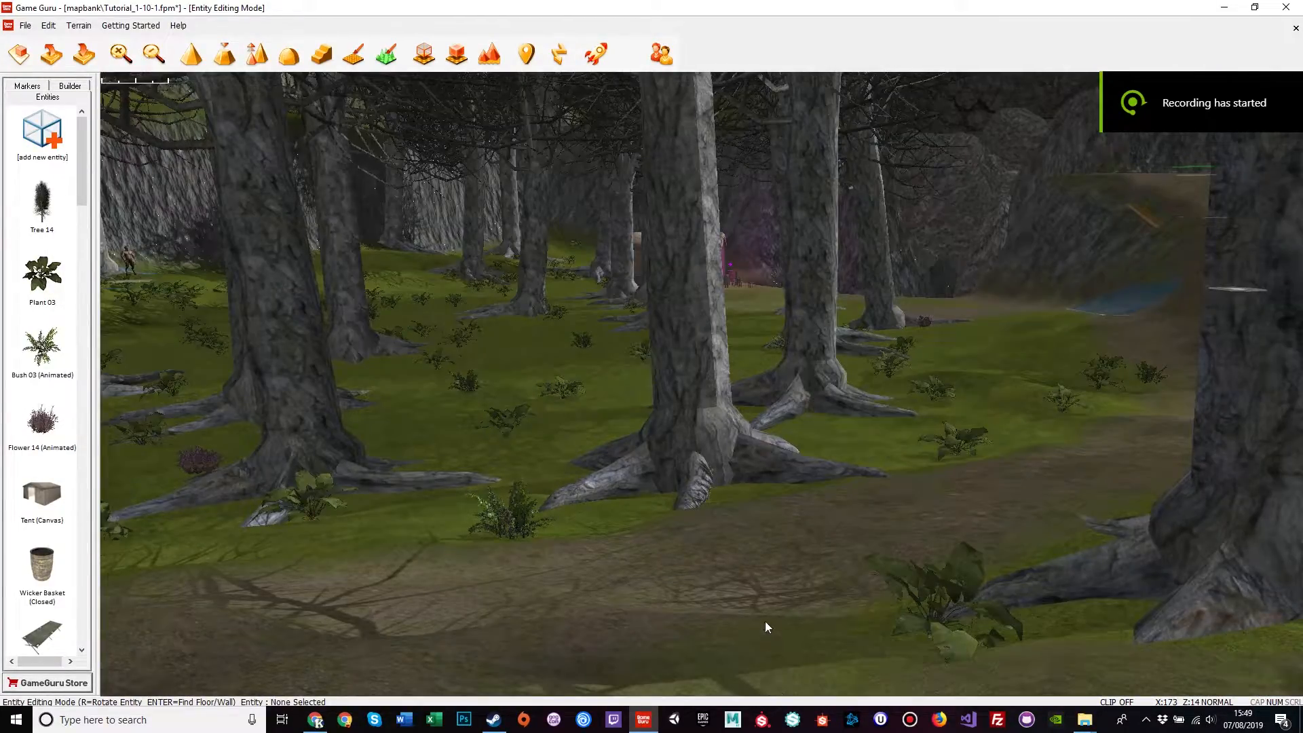
{"action": "right_click_drag", "start_coordinate": [761, 587], "coordinate": [728, 526]}
{"action": "key", "text": "w"}
{"action": "key", "text": "w"}
{"action": "key", "text": "s"}
{"action": "key", "text": "w"}
{"action": "key", "text": "w"}
{"action": "key", "text": "w"}
{"action": "key", "text": "w"}
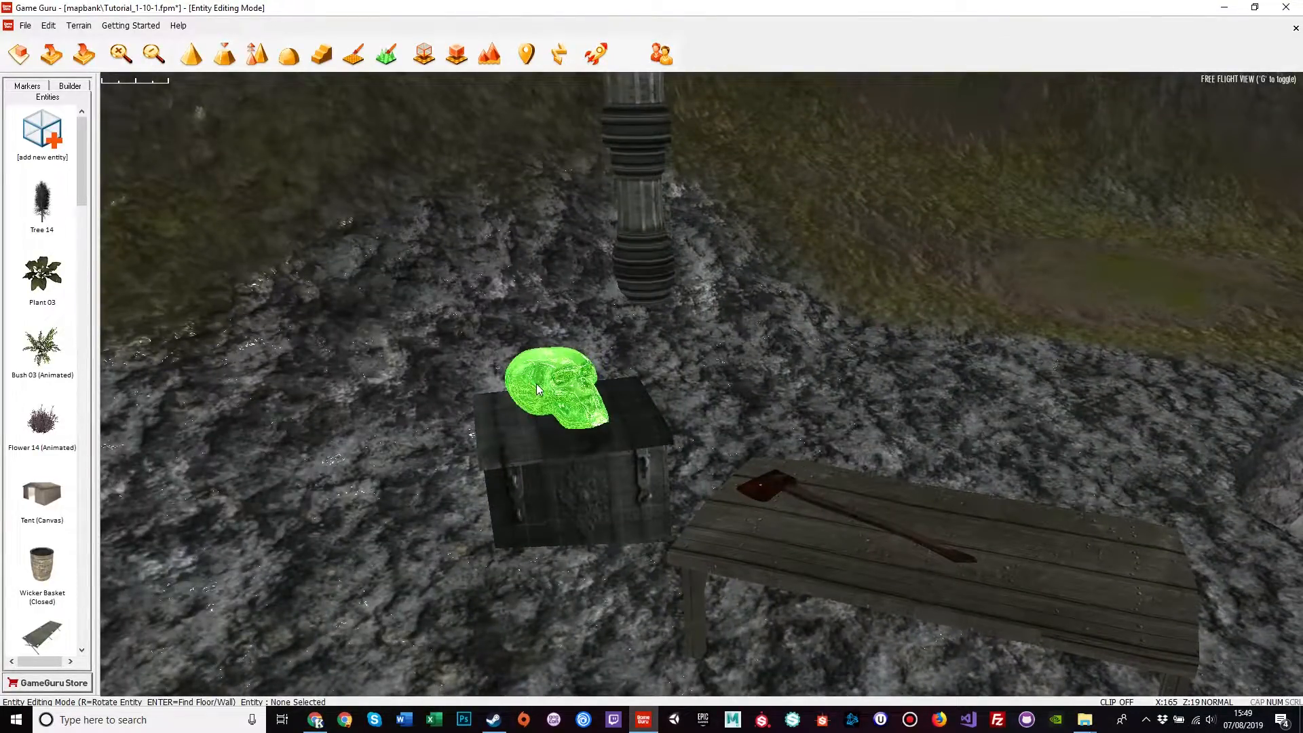
Step: Open the Shiny Skull's properties and browse scriptbank to replace its spinloop.lua Main script
{"action": "left_click", "coordinate": [537, 389]}
{"action": "left_click", "coordinate": [637, 262]}
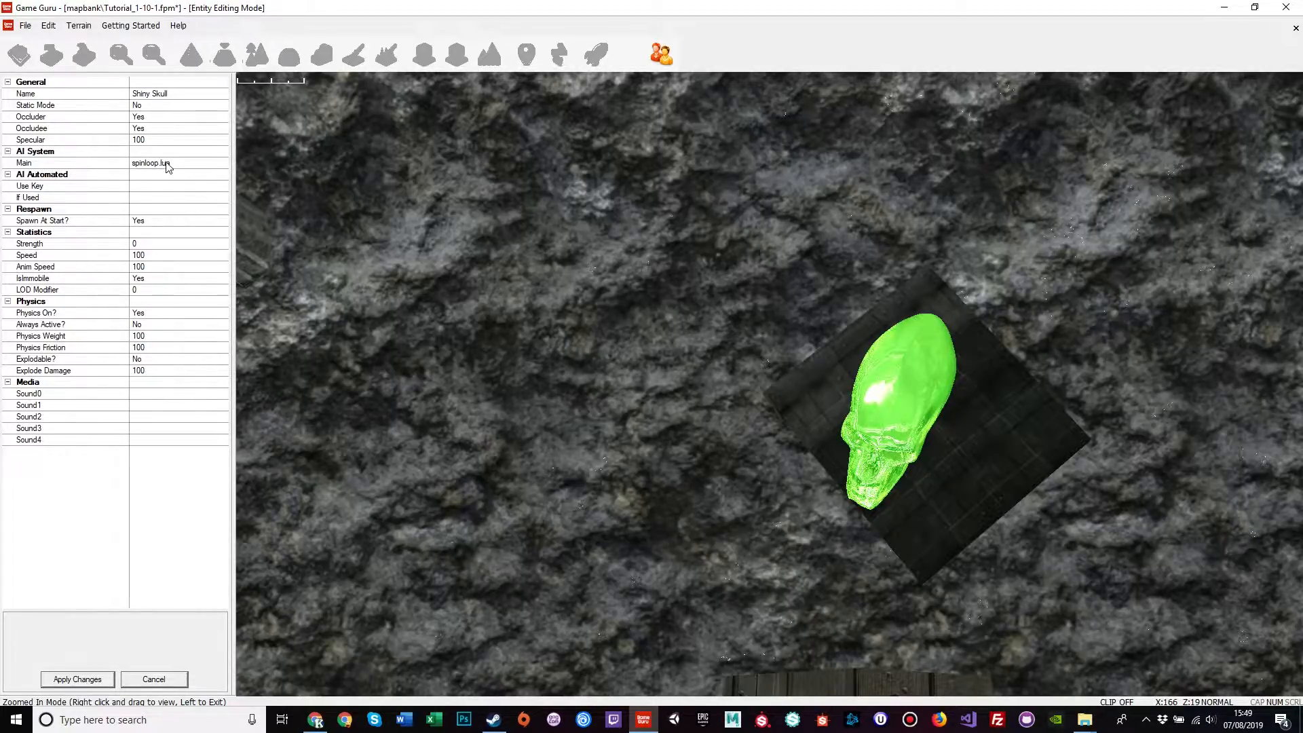
{"action": "left_click", "coordinate": [187, 164]}
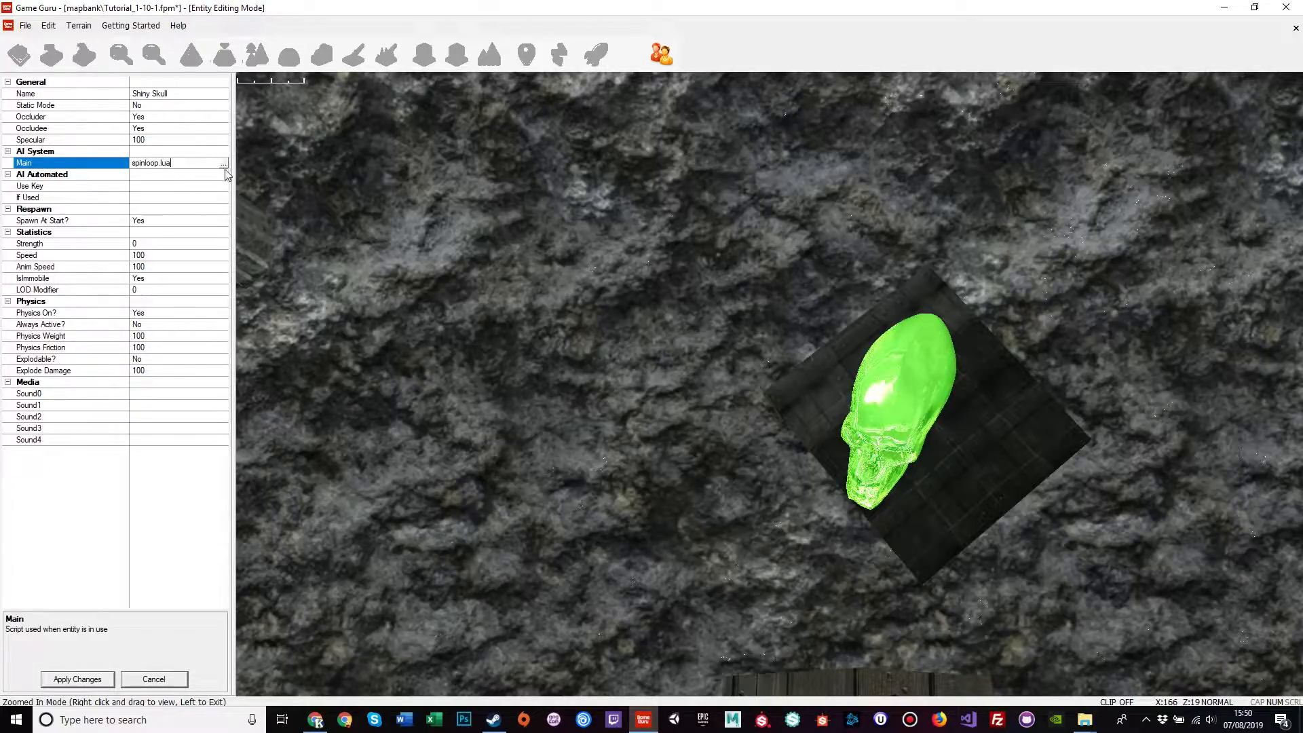
{"action": "left_click", "coordinate": [224, 164]}
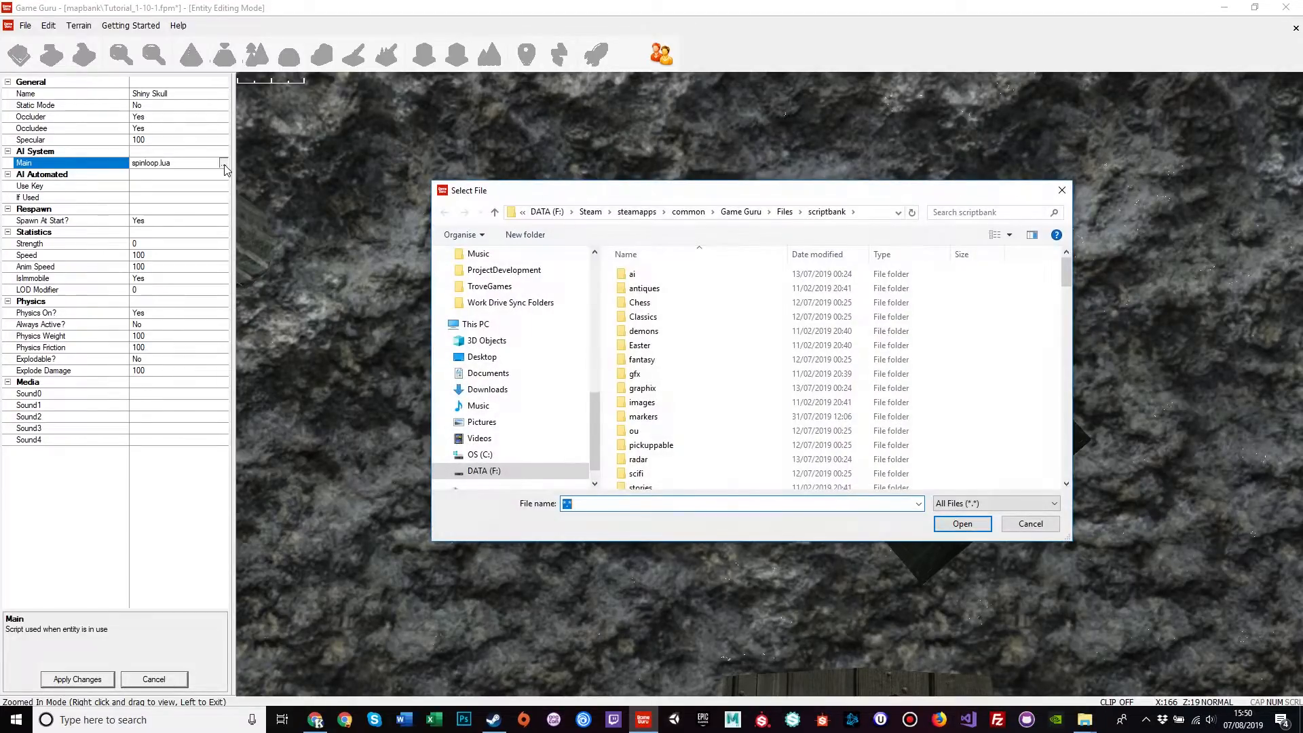
Step: Find key.lua in the scriptbank list and open it with Notepad++
{"action": "scroll", "coordinate": [679, 357], "scroll_direction": "down", "scroll_amount": 10}
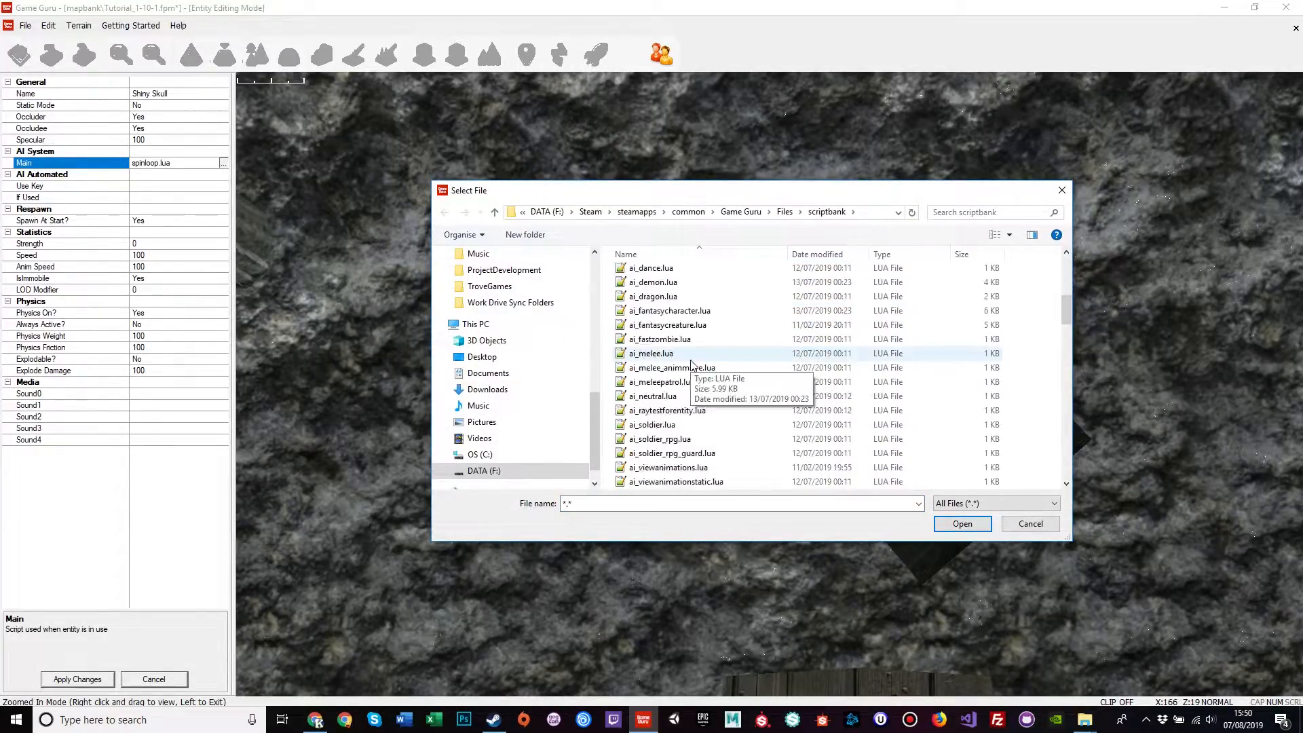
{"action": "scroll", "coordinate": [693, 365], "scroll_direction": "down", "scroll_amount": 10}
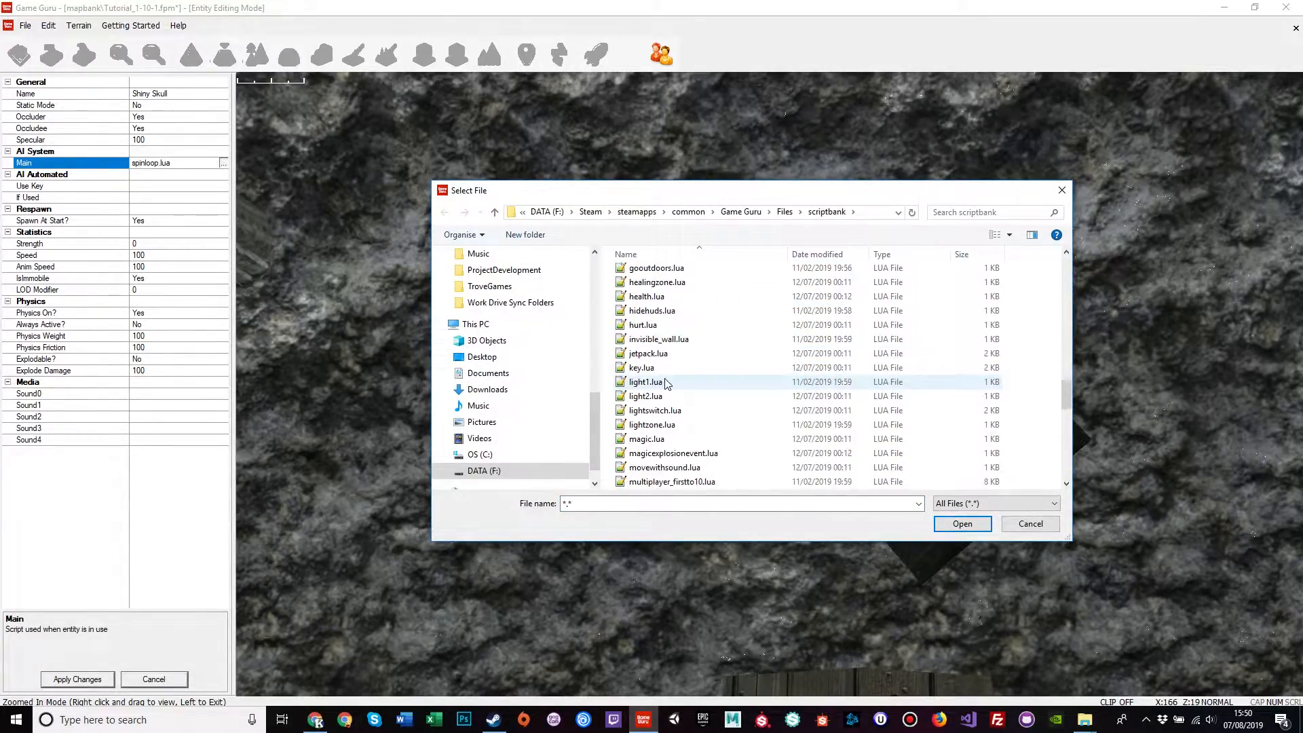
{"action": "left_click", "coordinate": [672, 310]}
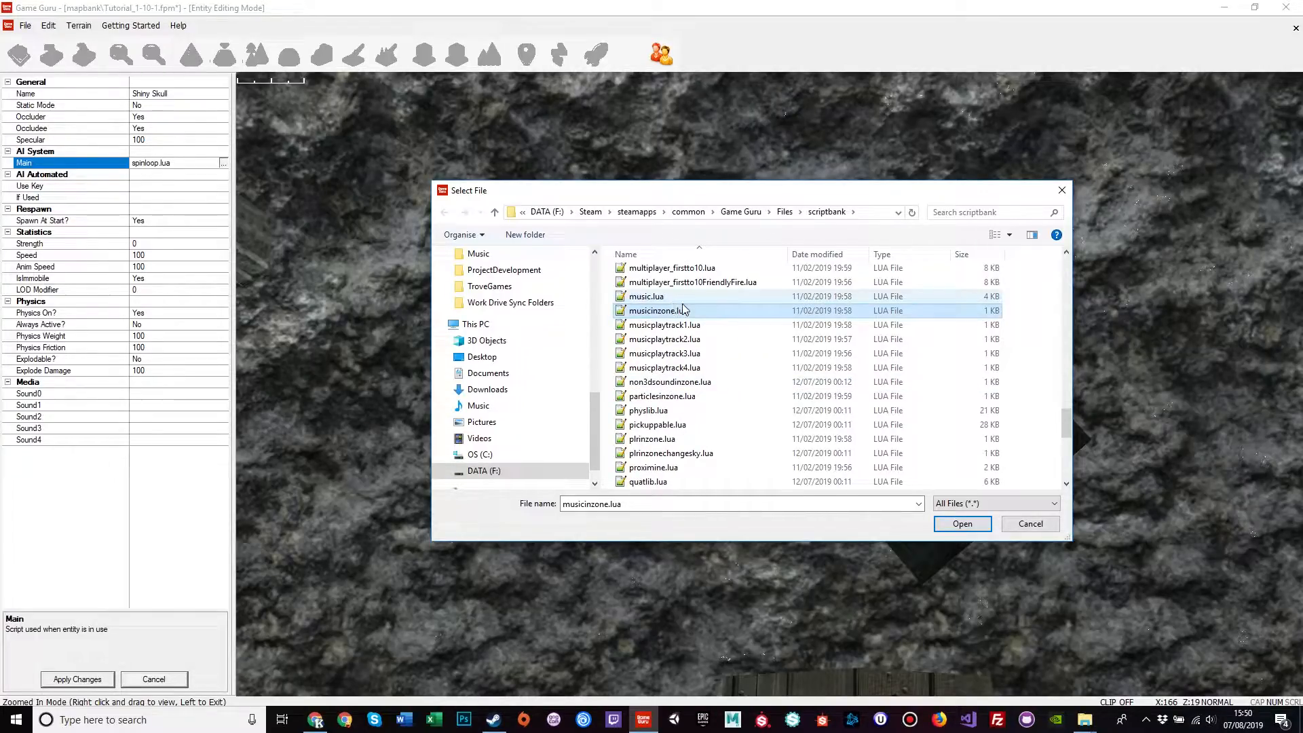
{"action": "key", "text": "k"}
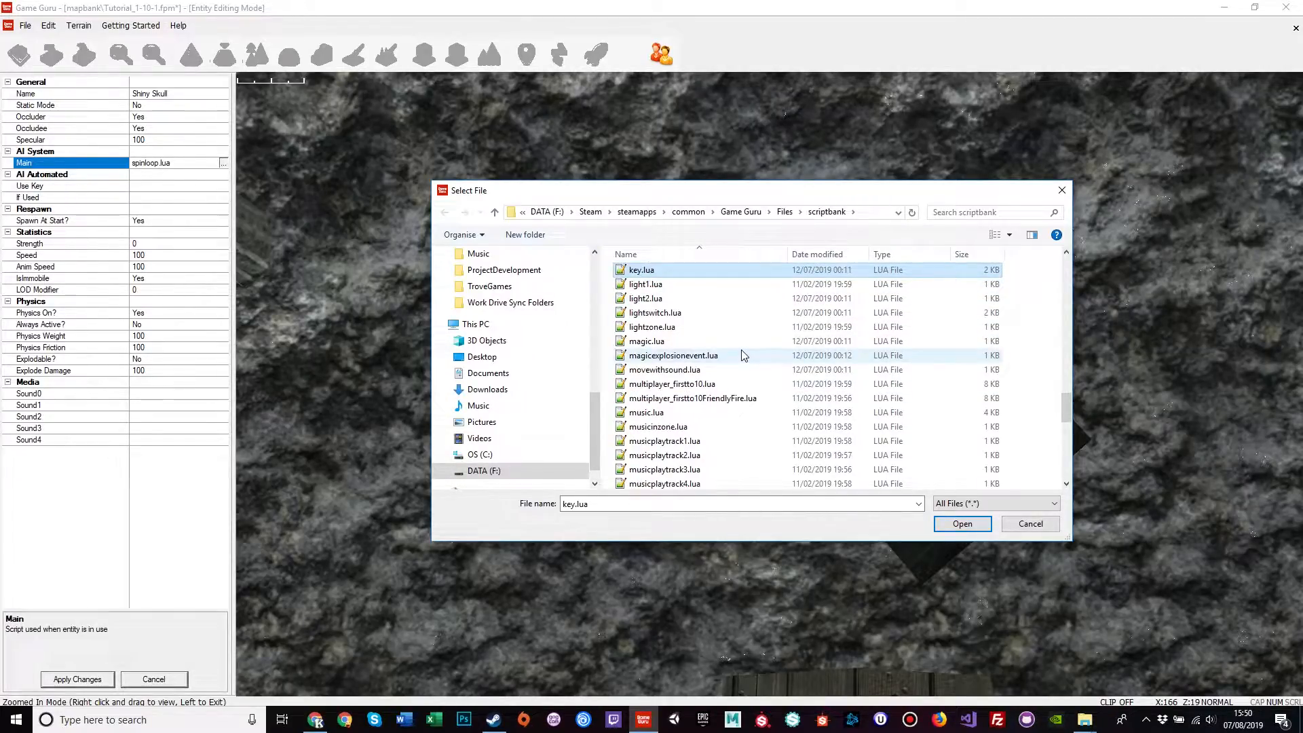
{"action": "right_click", "coordinate": [643, 271]}
{"action": "mouse_move", "coordinate": [713, 383]}
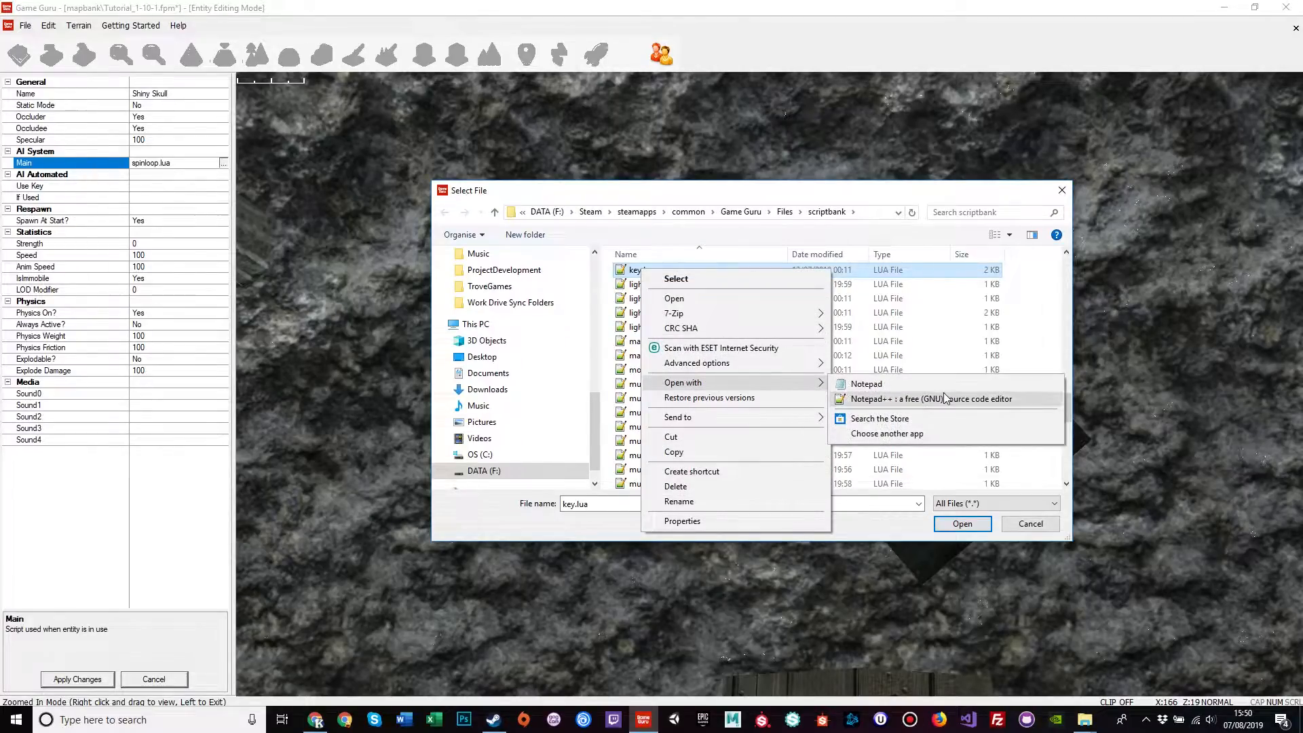
{"action": "left_click", "coordinate": [942, 403]}
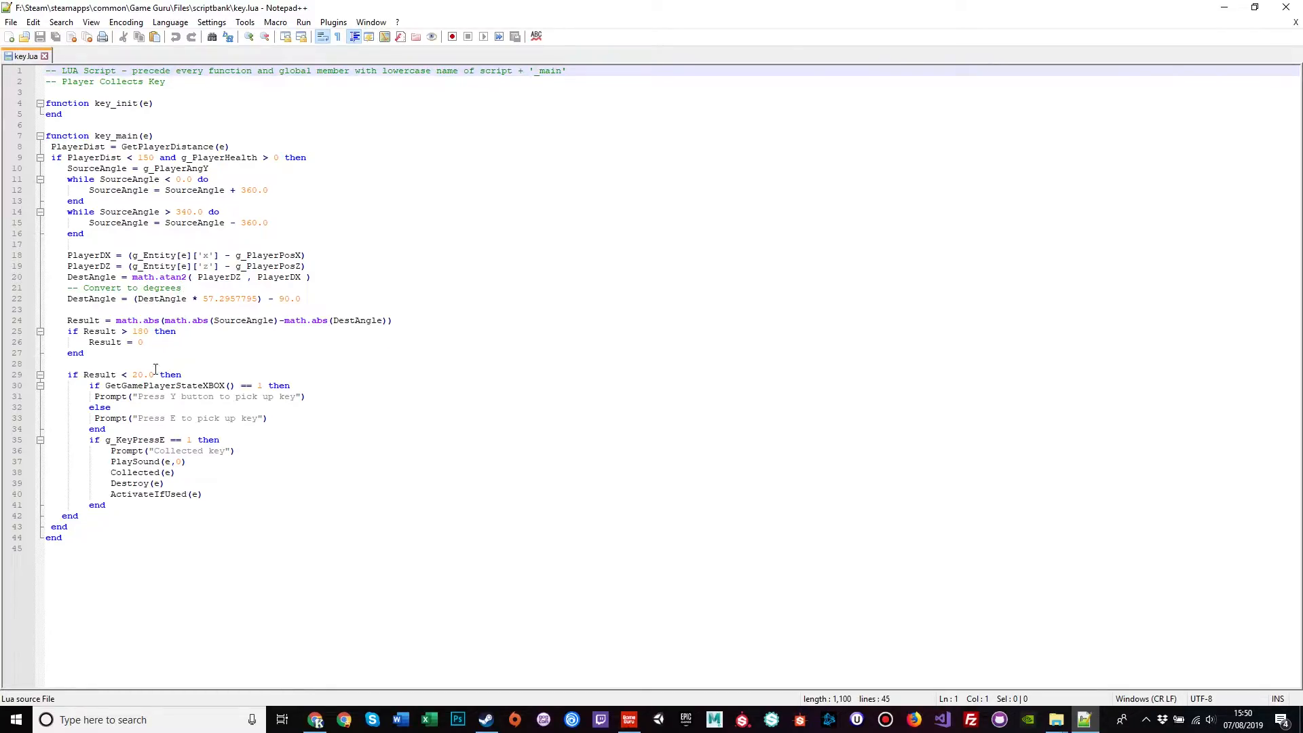
Step: Highlight key.lua lines 29–36, the g_KeyPressE check and the 'Collected key' prompt
{"action": "left_click_drag", "start_coordinate": [57, 374], "coordinate": [315, 436]}
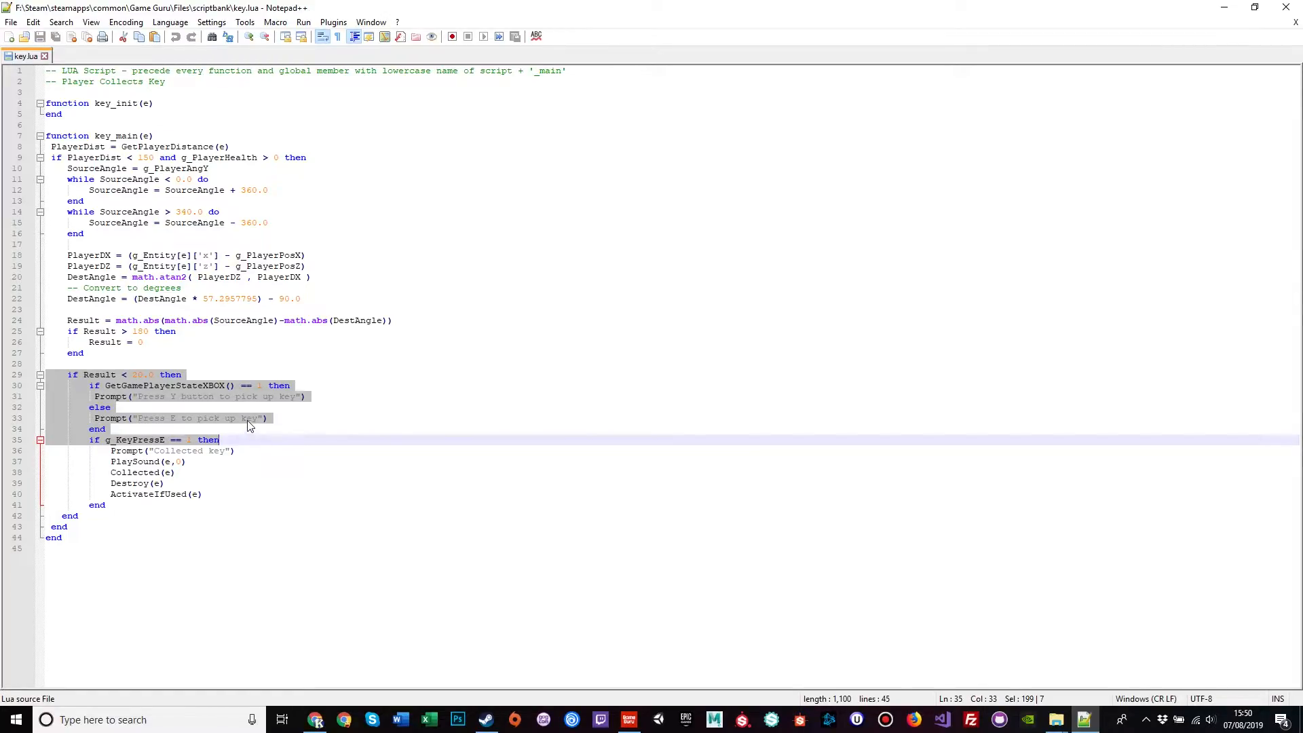
{"action": "left_click", "coordinate": [150, 440]}
{"action": "left_click_drag", "start_coordinate": [106, 440], "coordinate": [224, 443]}
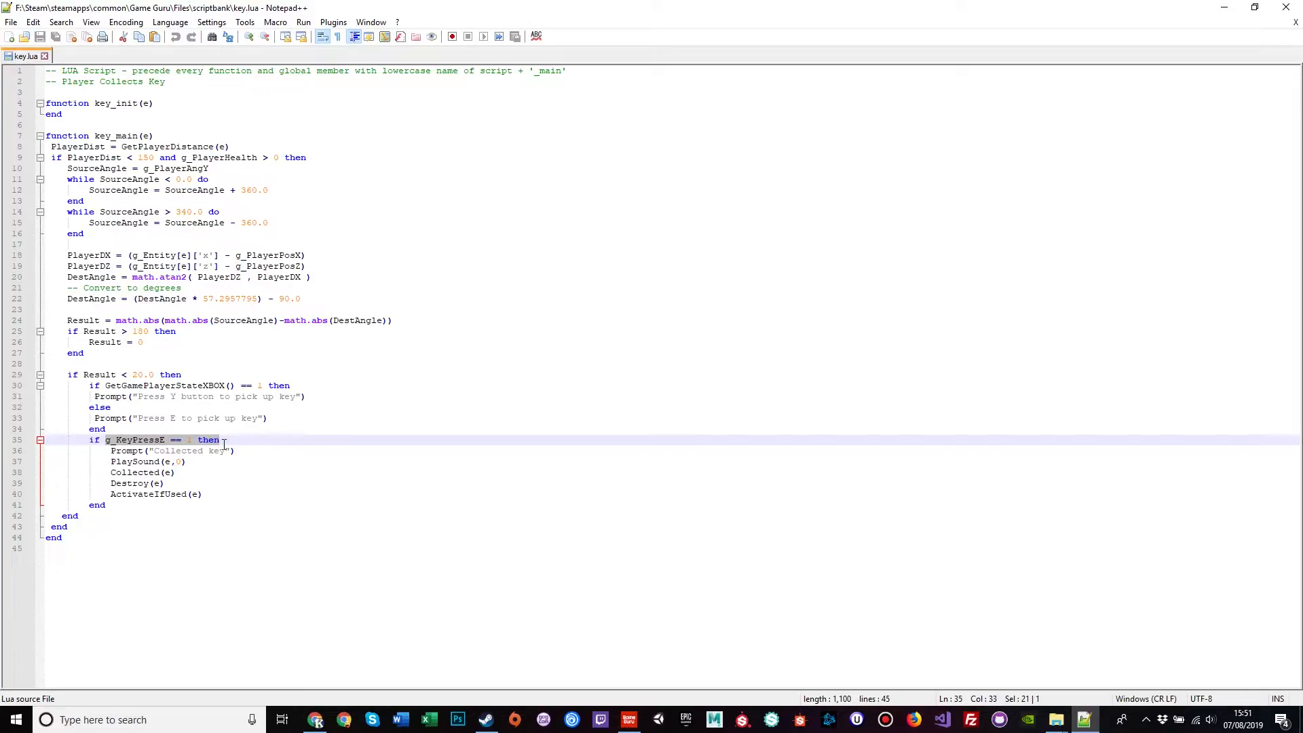
{"action": "left_click_drag", "start_coordinate": [111, 451], "coordinate": [225, 452]}
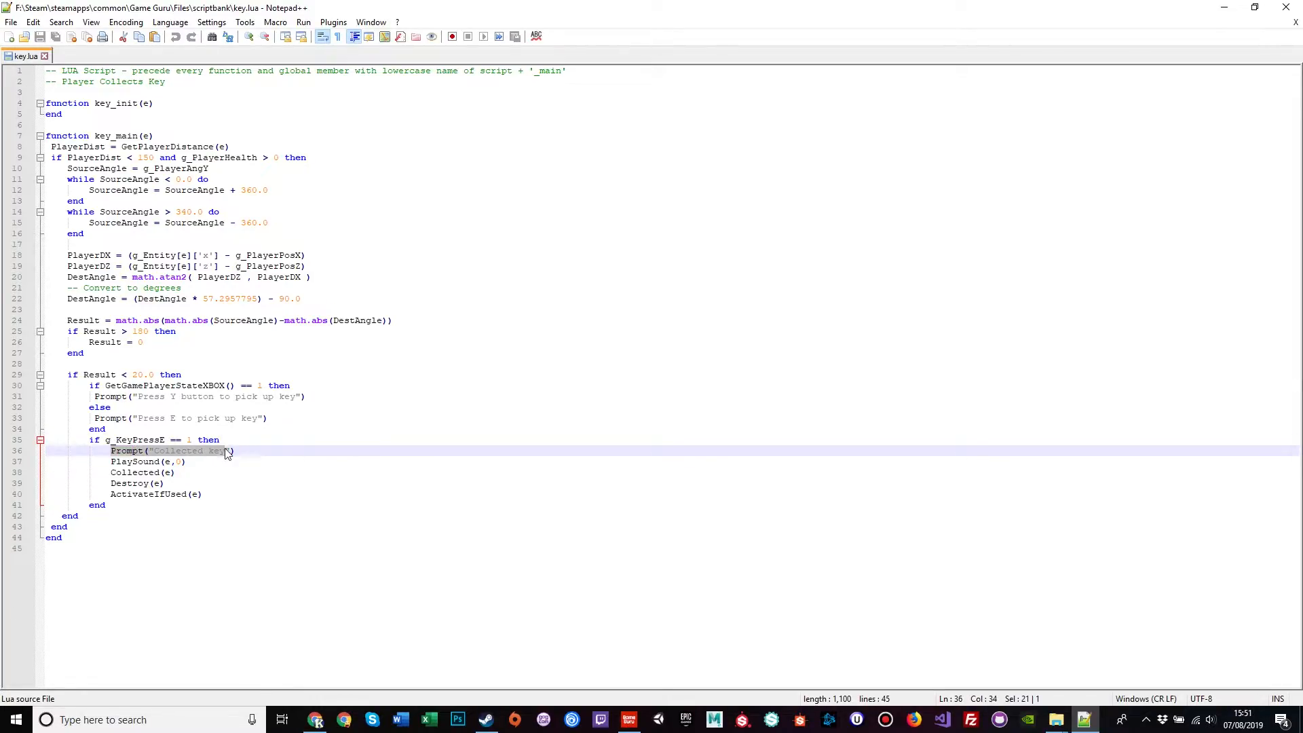
Step: Point out the PlaySound, Collected, Destroy and ActivateIfUsed calls, then close key.lua
{"action": "double_click", "coordinate": [131, 464]}
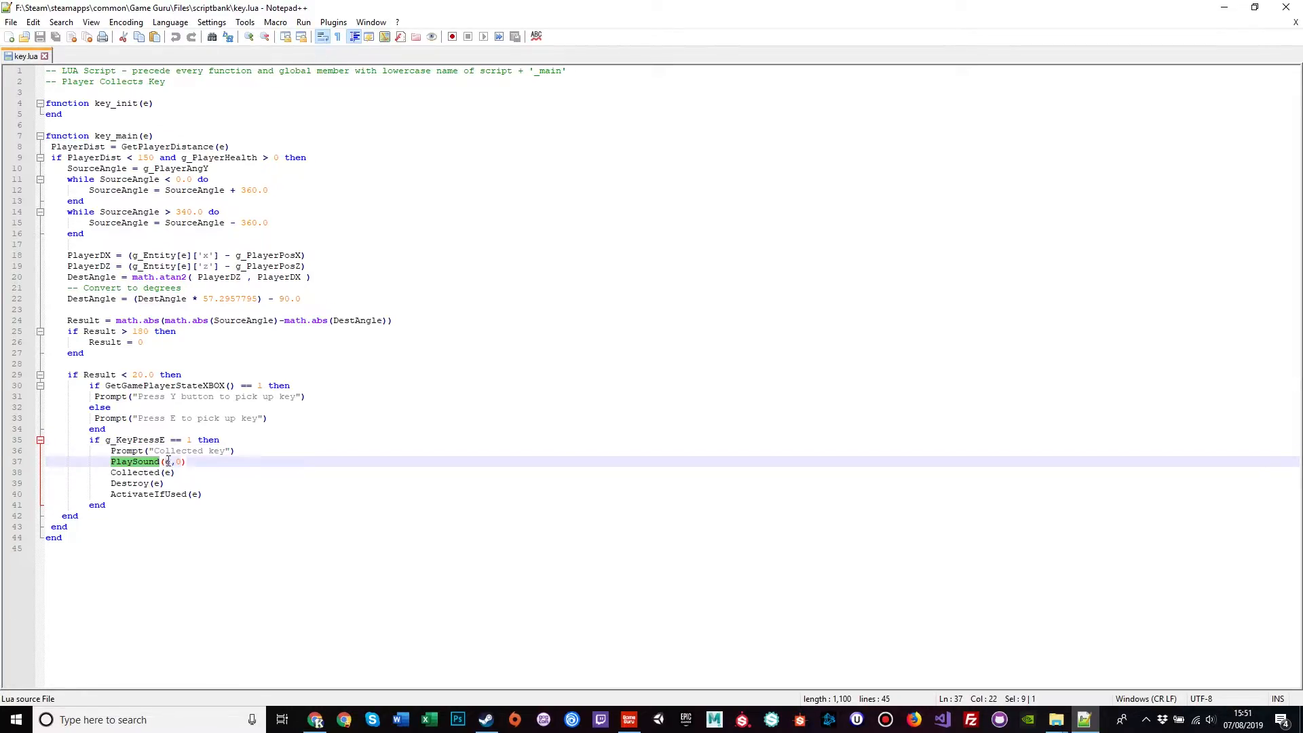
{"action": "double_click", "coordinate": [134, 474]}
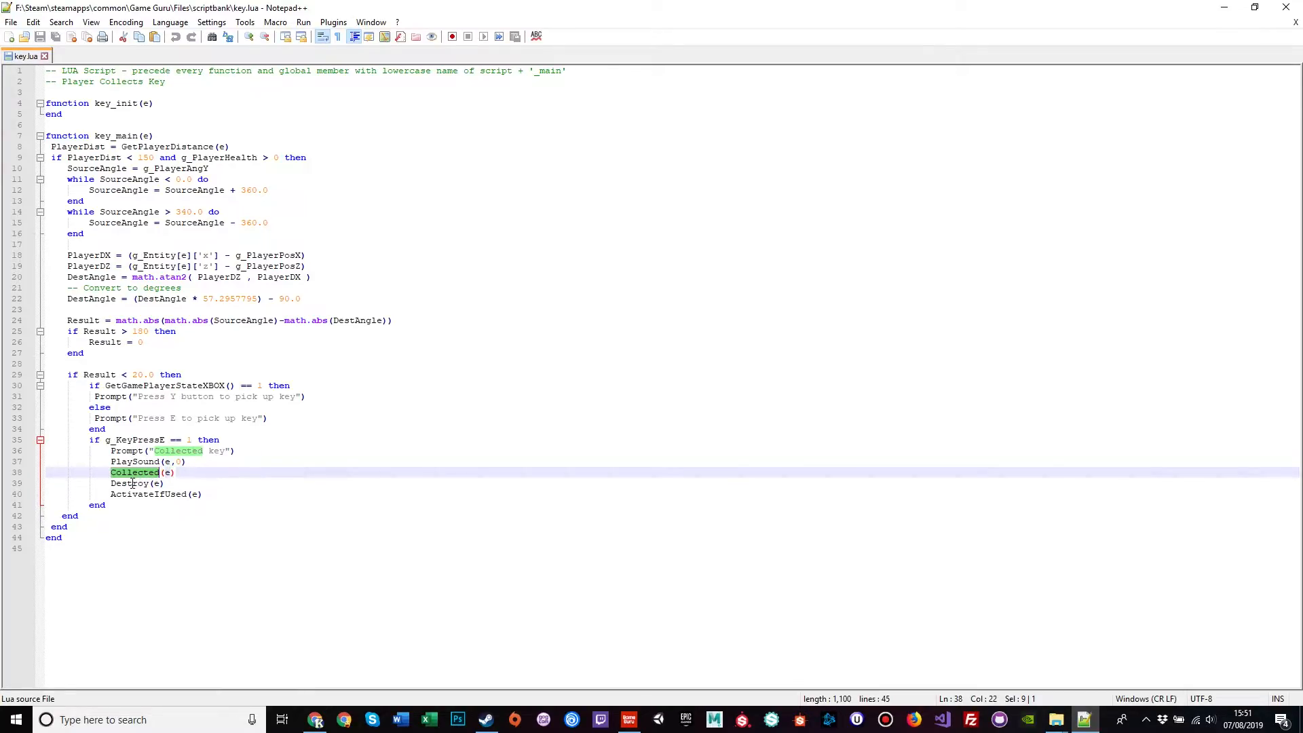
{"action": "double_click", "coordinate": [131, 485]}
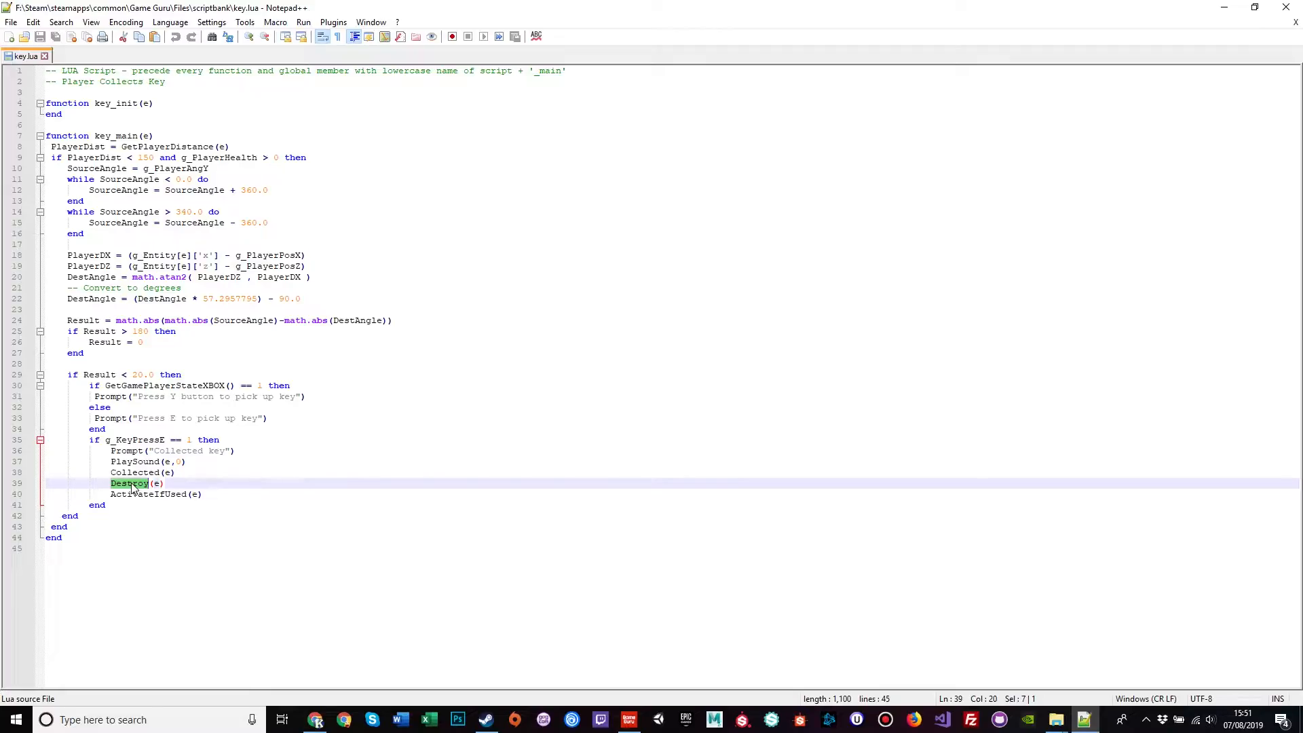
{"action": "double_click", "coordinate": [148, 495]}
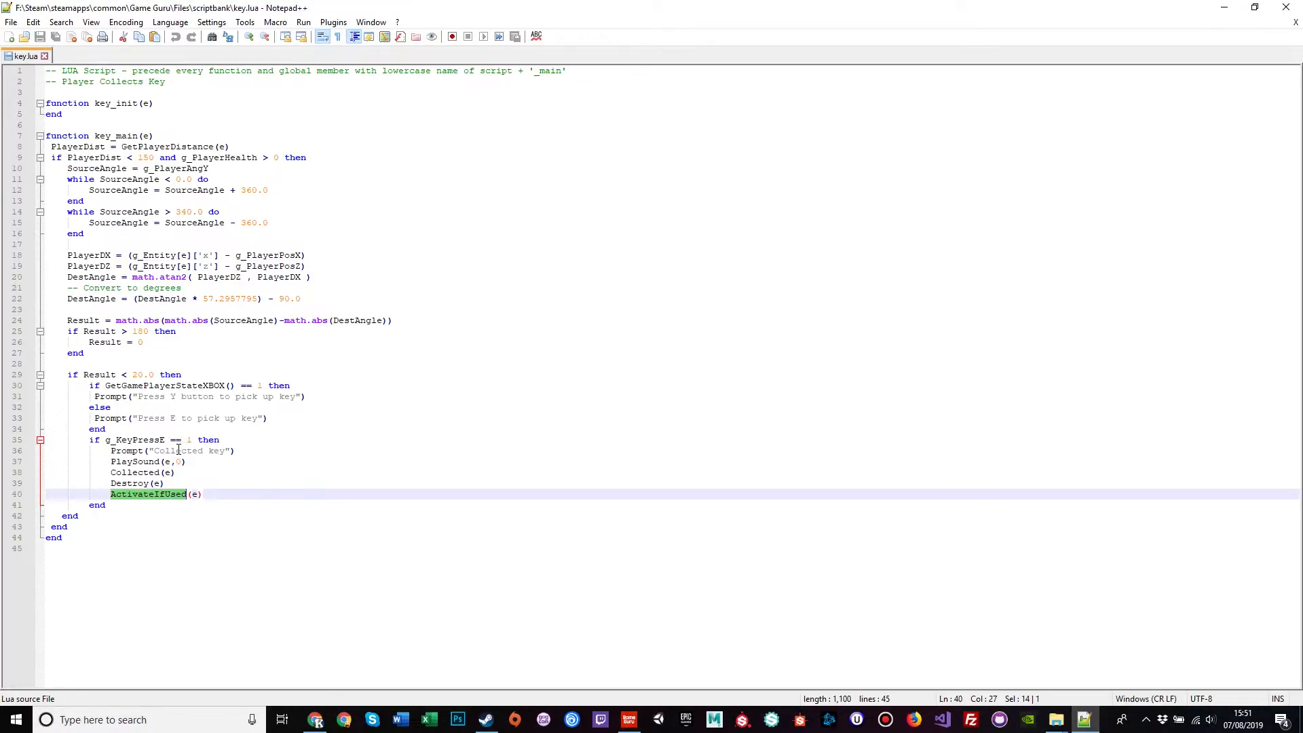
{"action": "left_click_drag", "start_coordinate": [229, 494], "coordinate": [46, 375]}
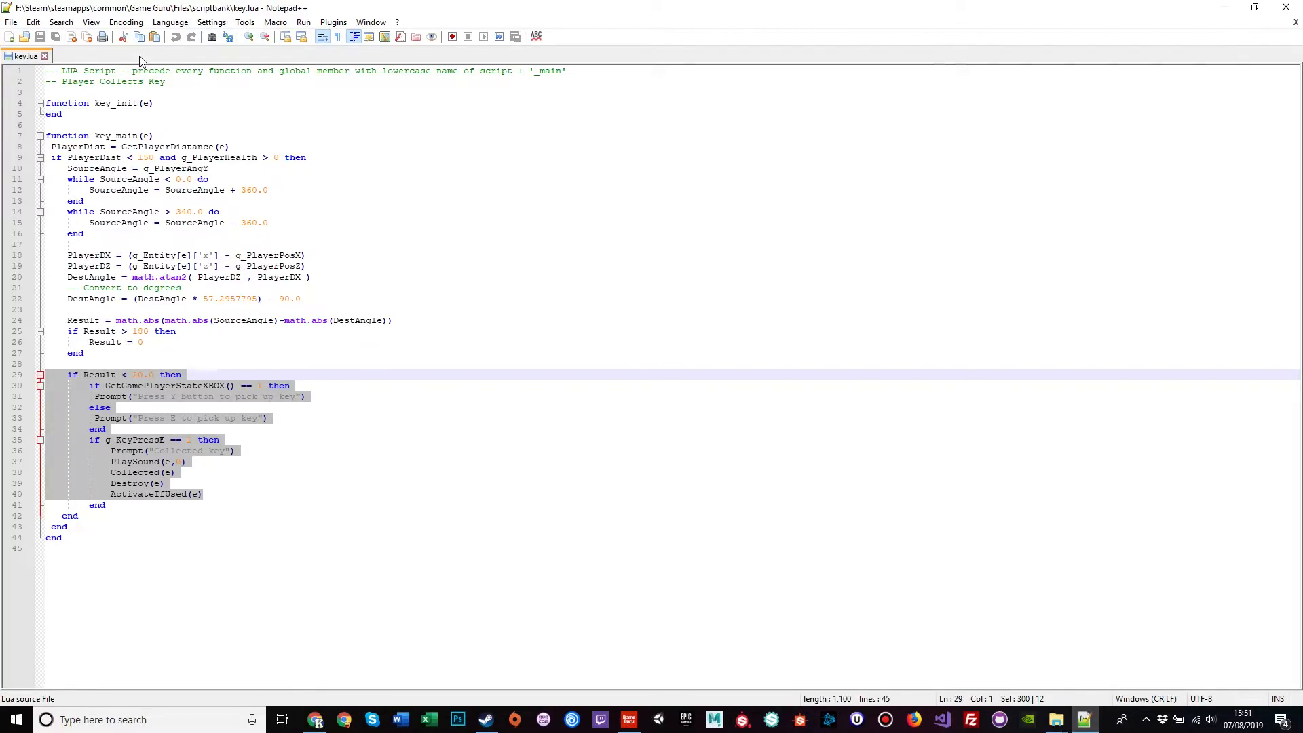
{"action": "left_click", "coordinate": [45, 57]}
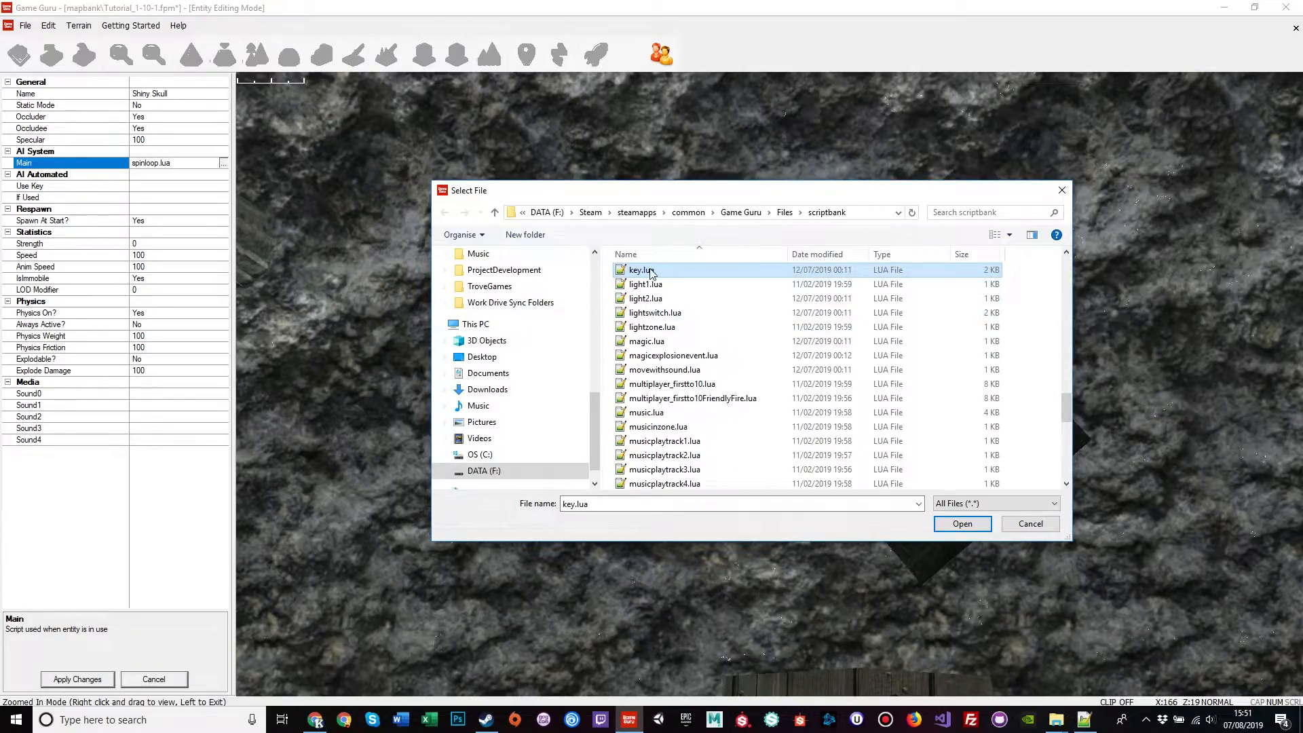
Step: Assign key.lua as the skull's Main script, apply it, and rename the skull to KEY
{"action": "double_click", "coordinate": [650, 270]}
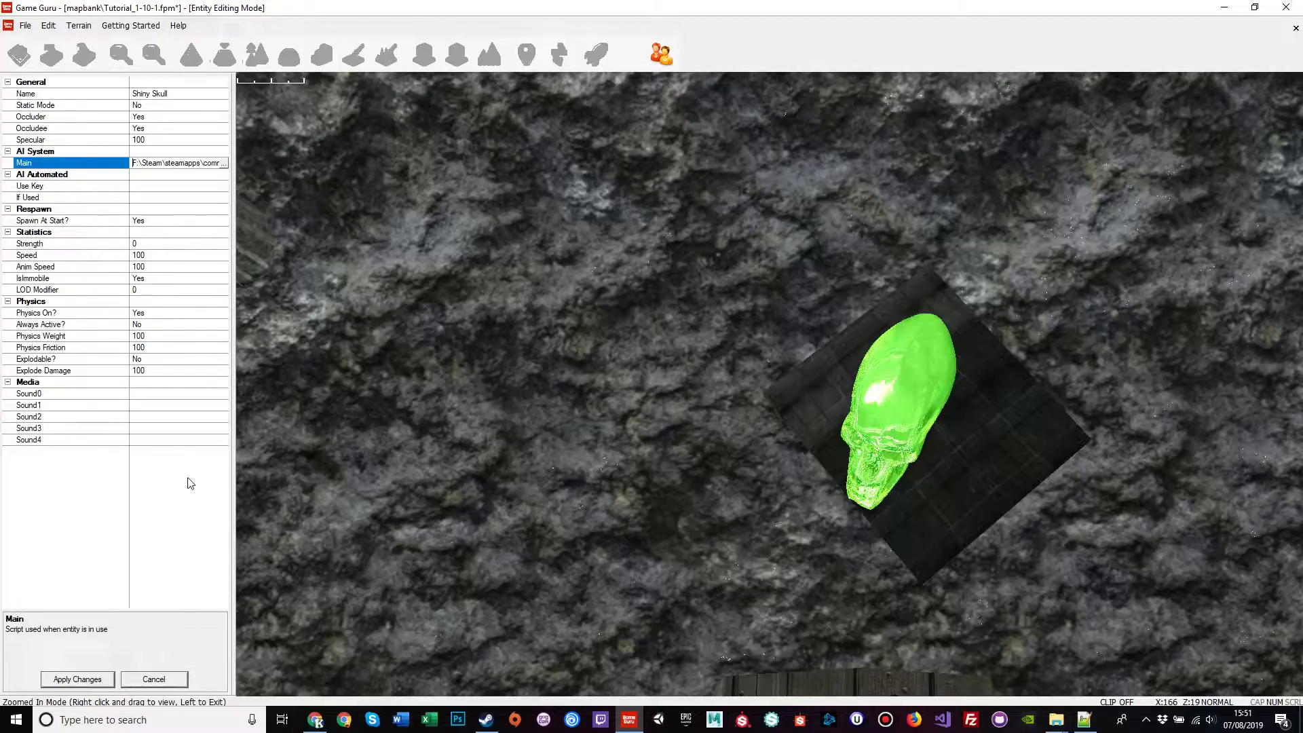
{"action": "left_click", "coordinate": [78, 679]}
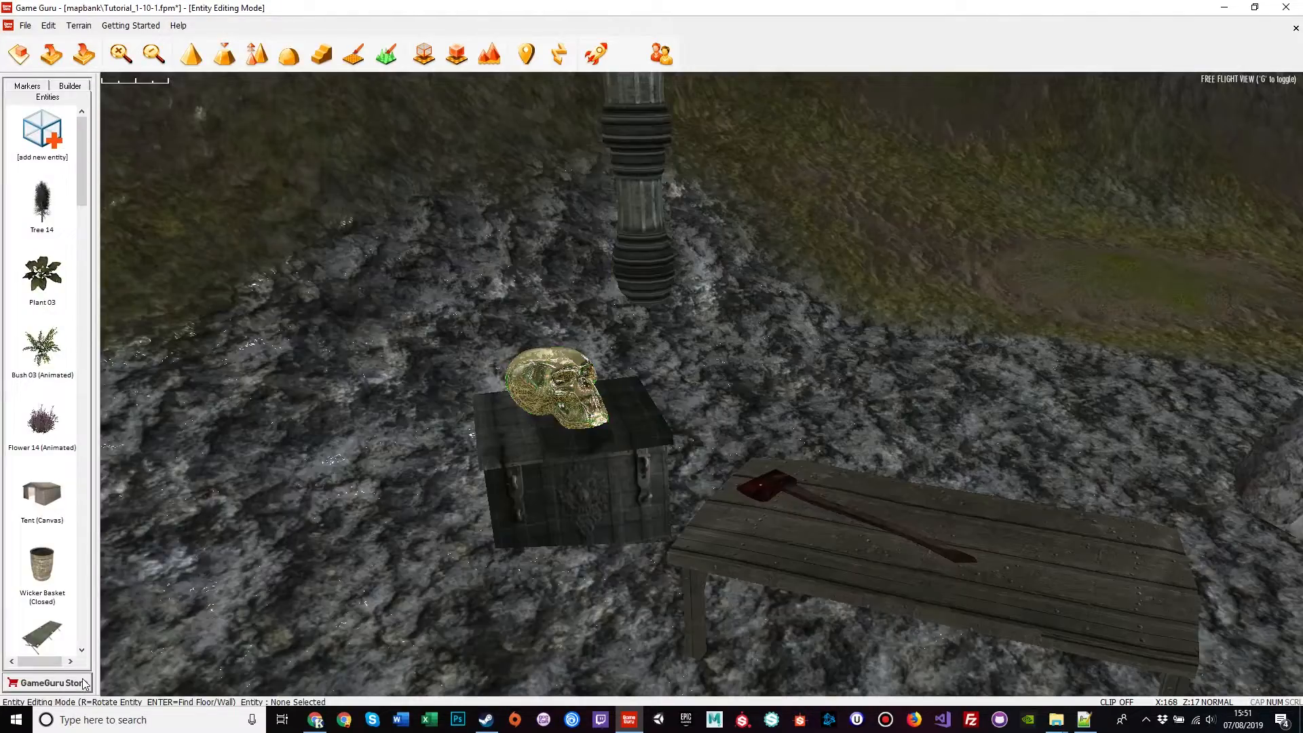
{"action": "left_click", "coordinate": [553, 391]}
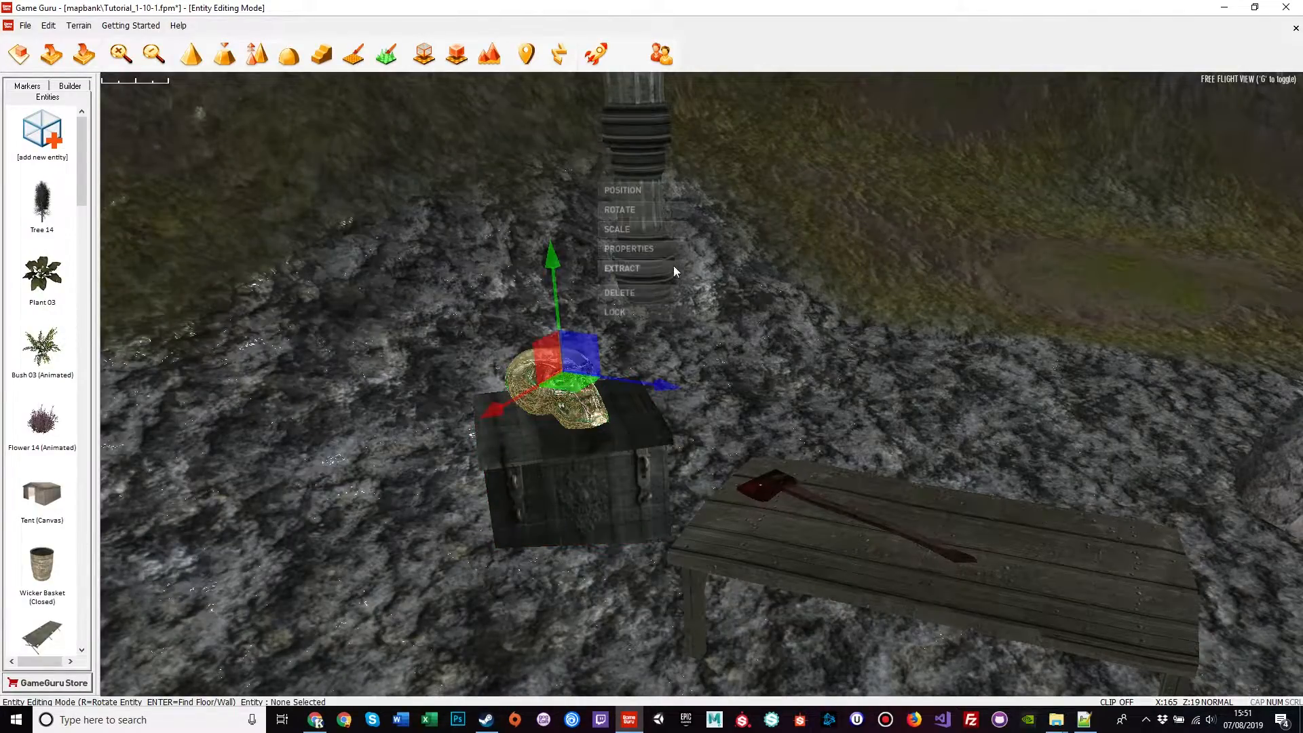
{"action": "left_click", "coordinate": [646, 249]}
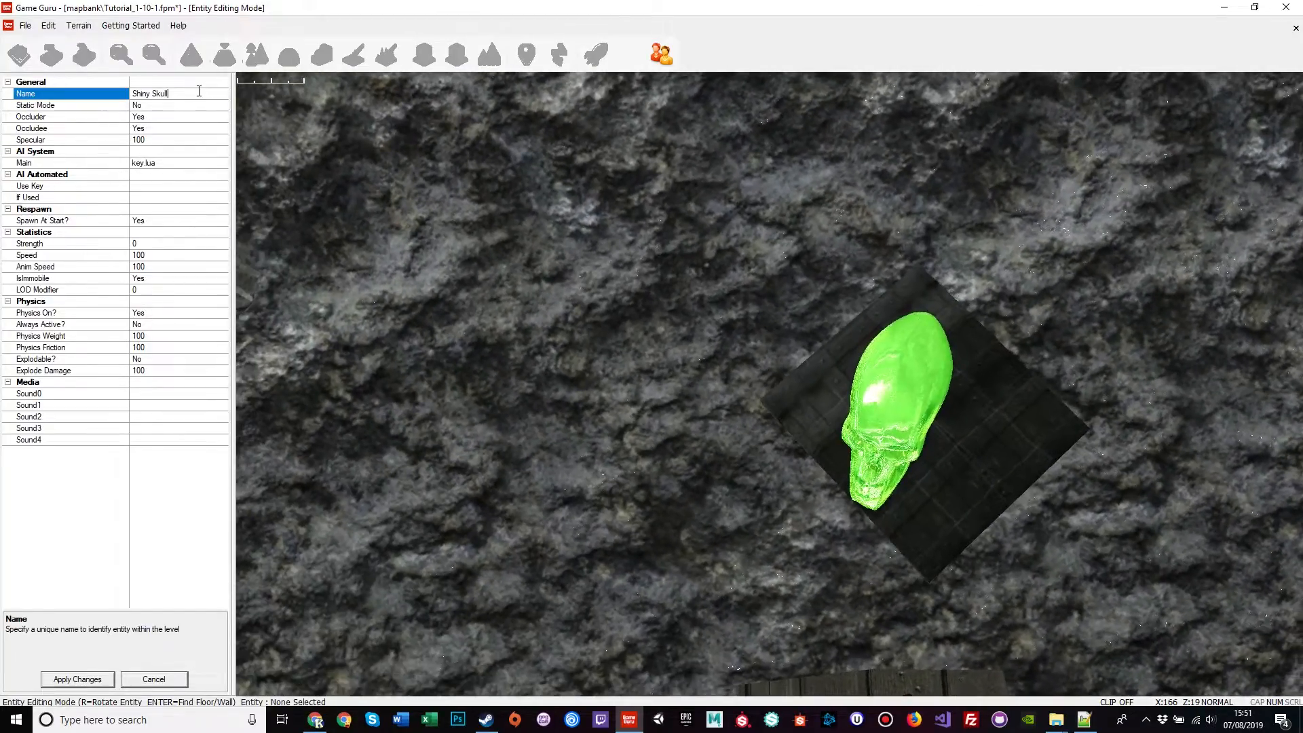
{"action": "double_click", "coordinate": [199, 91]}
{"action": "left_click_drag", "start_coordinate": [198, 91], "coordinate": [129, 94]}
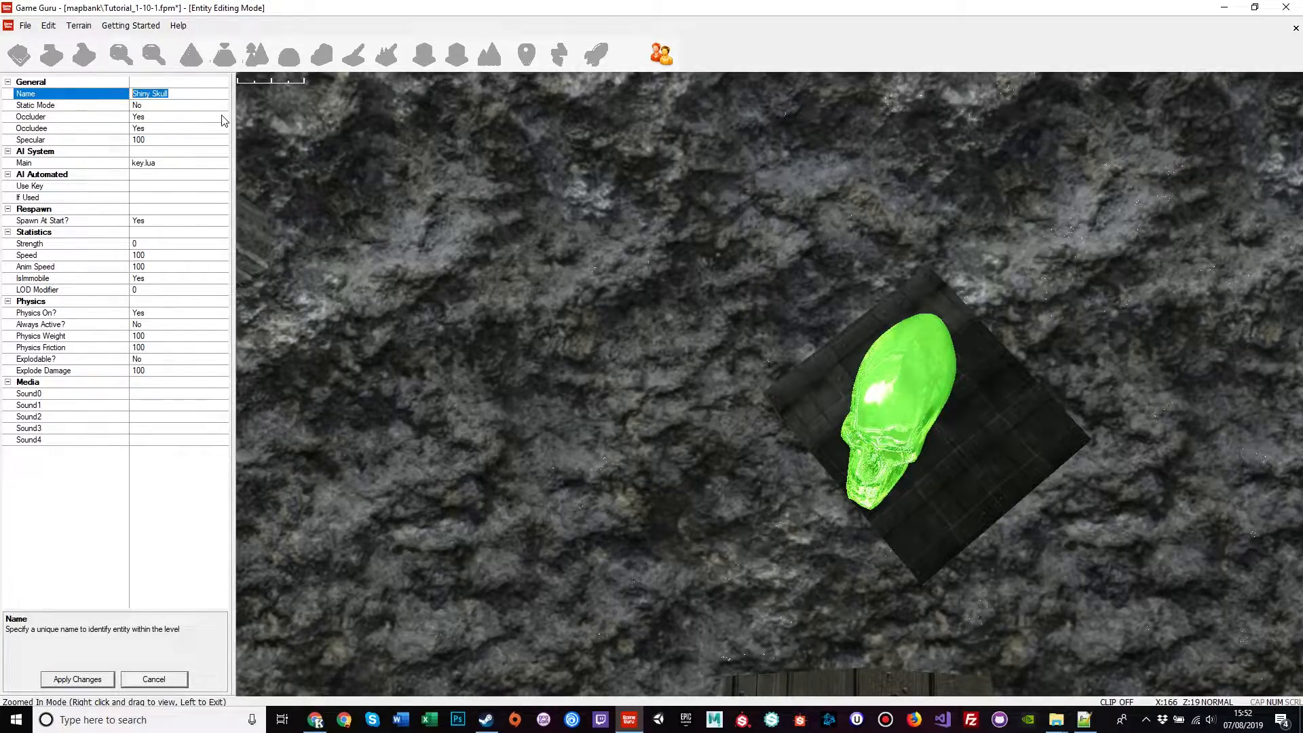
{"action": "type", "text": "KEY"}
Step: Apply the KEY name and fly across the water to the Research Lab Door
{"action": "left_click", "coordinate": [79, 680]}
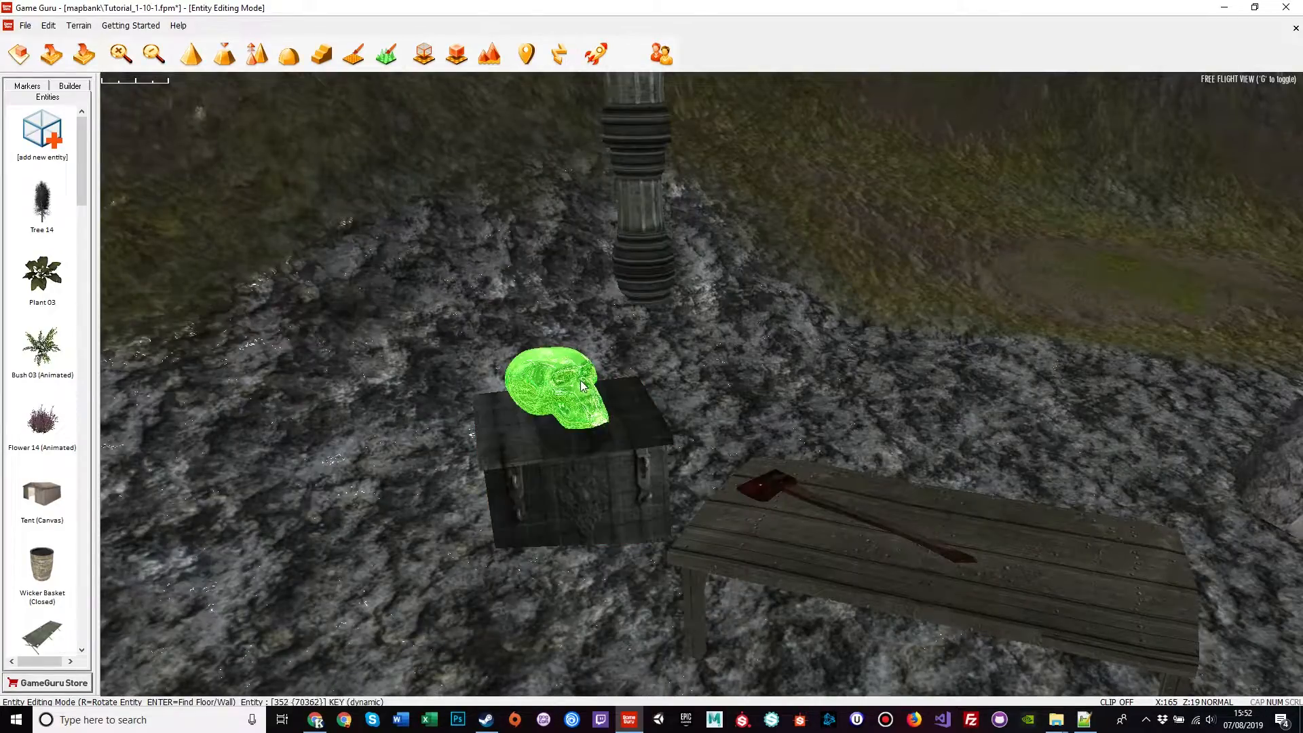
{"action": "right_click_drag", "start_coordinate": [483, 410], "coordinate": [712, 279]}
{"action": "key", "text": "a"}
{"action": "mouse_move", "coordinate": [396, 461]}
{"action": "right_mouse_down"}
{"action": "mouse_move", "coordinate": [468, 464]}
{"action": "mouse_move", "coordinate": [397, 462]}
{"action": "right_mouse_up"}
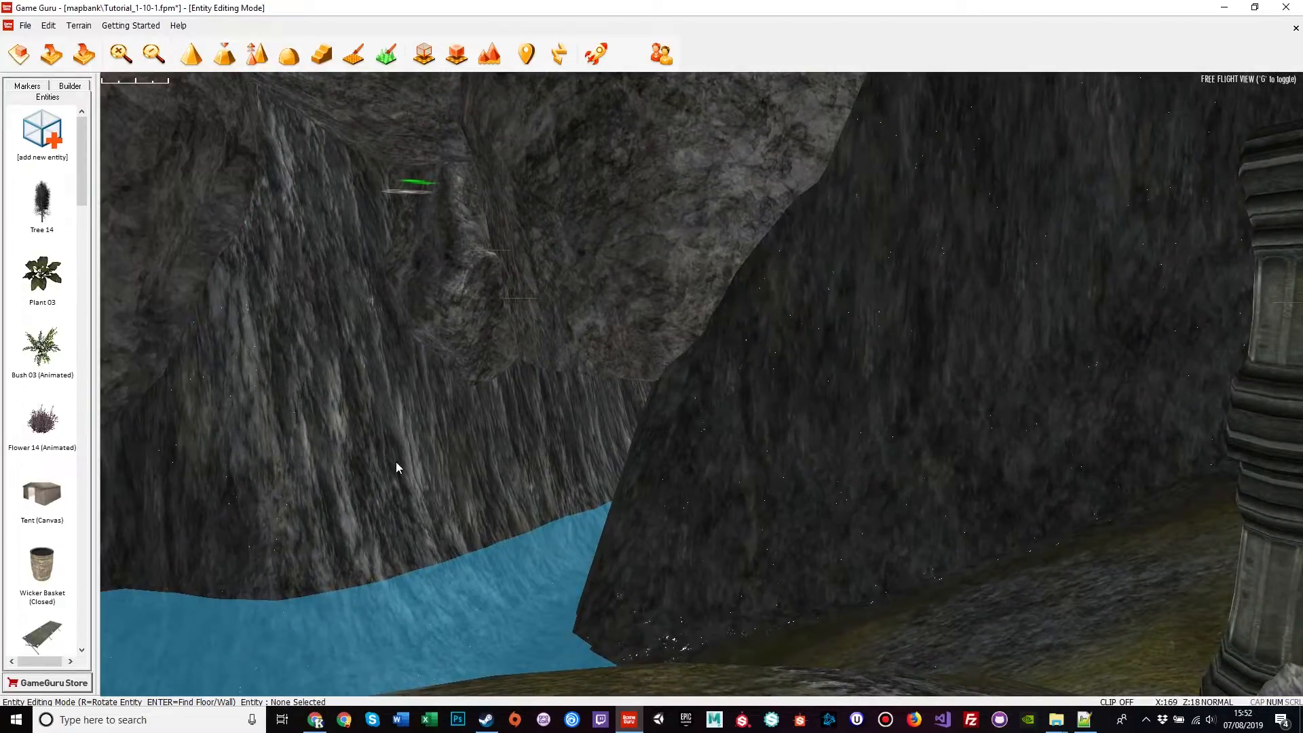
{"action": "right_click_drag", "start_coordinate": [543, 464], "coordinate": [495, 475]}
{"action": "key", "text": "w"}
{"action": "key", "text": "w"}
{"action": "key", "text": "w"}
{"action": "key", "text": "w"}
Step: Select the Research Lab Door and set its Use Key property to KEY
{"action": "left_click", "coordinate": [621, 489]}
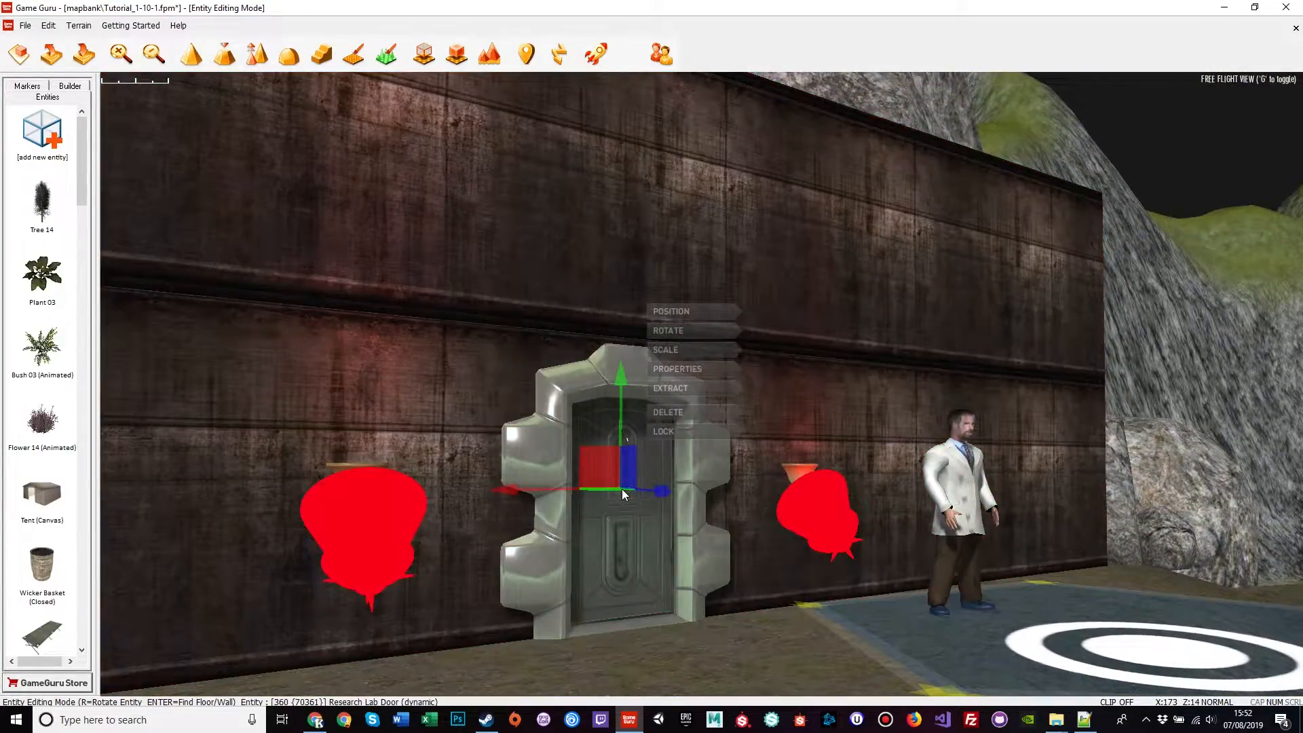
{"action": "left_click", "coordinate": [698, 368]}
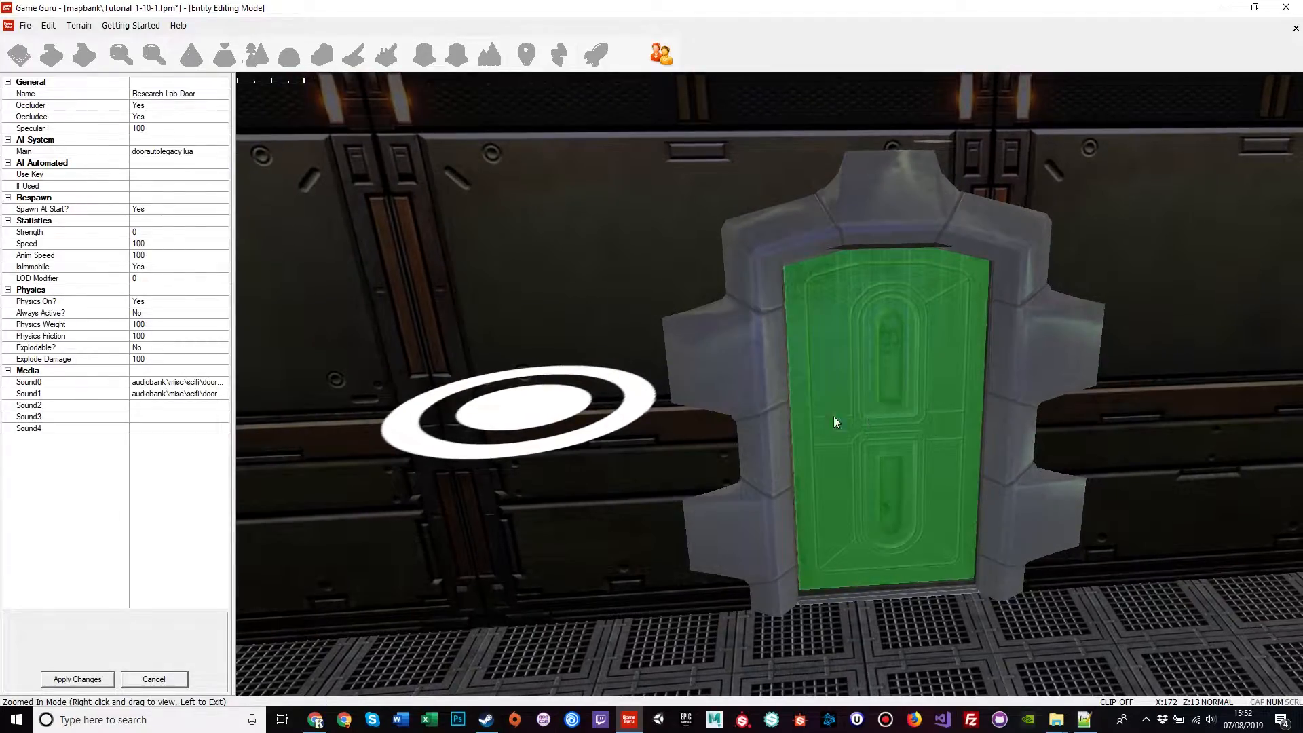
{"action": "left_click", "coordinate": [153, 174]}
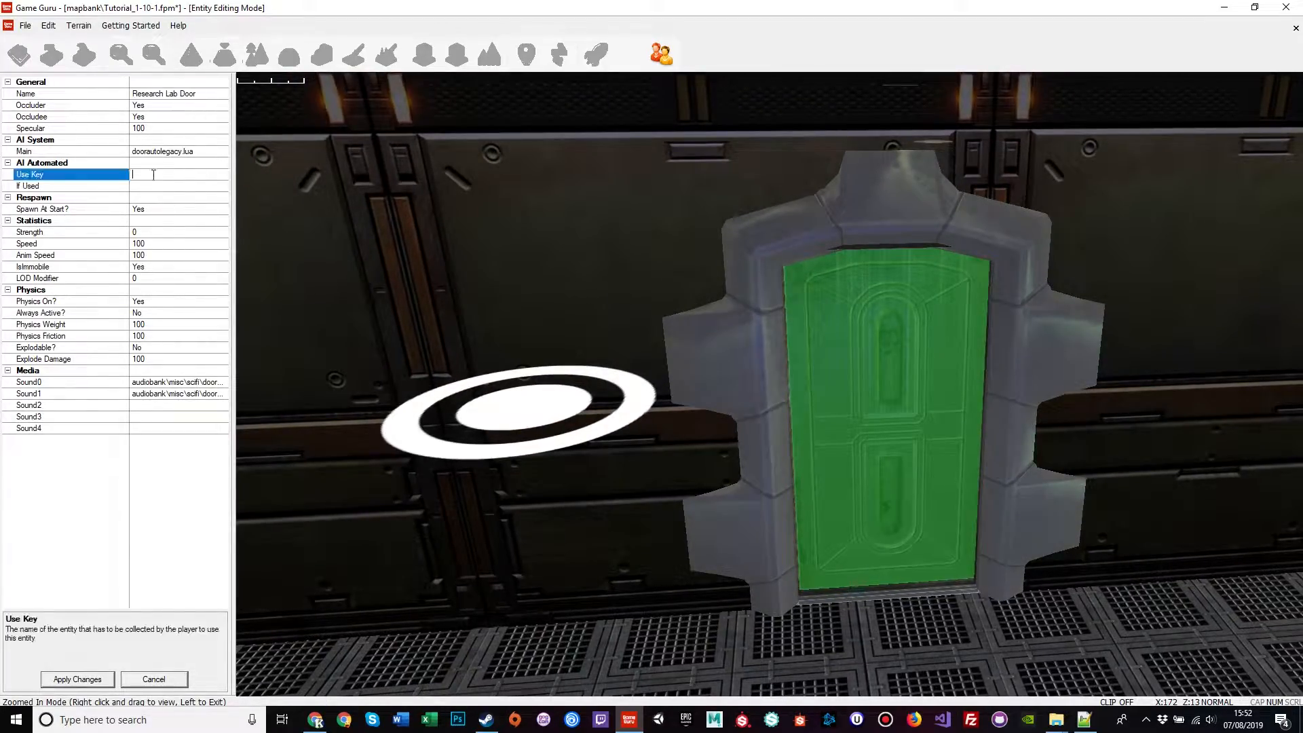
{"action": "type", "text": "KEY"}
{"action": "double_click", "coordinate": [148, 176]}
{"action": "left_click", "coordinate": [157, 152]}
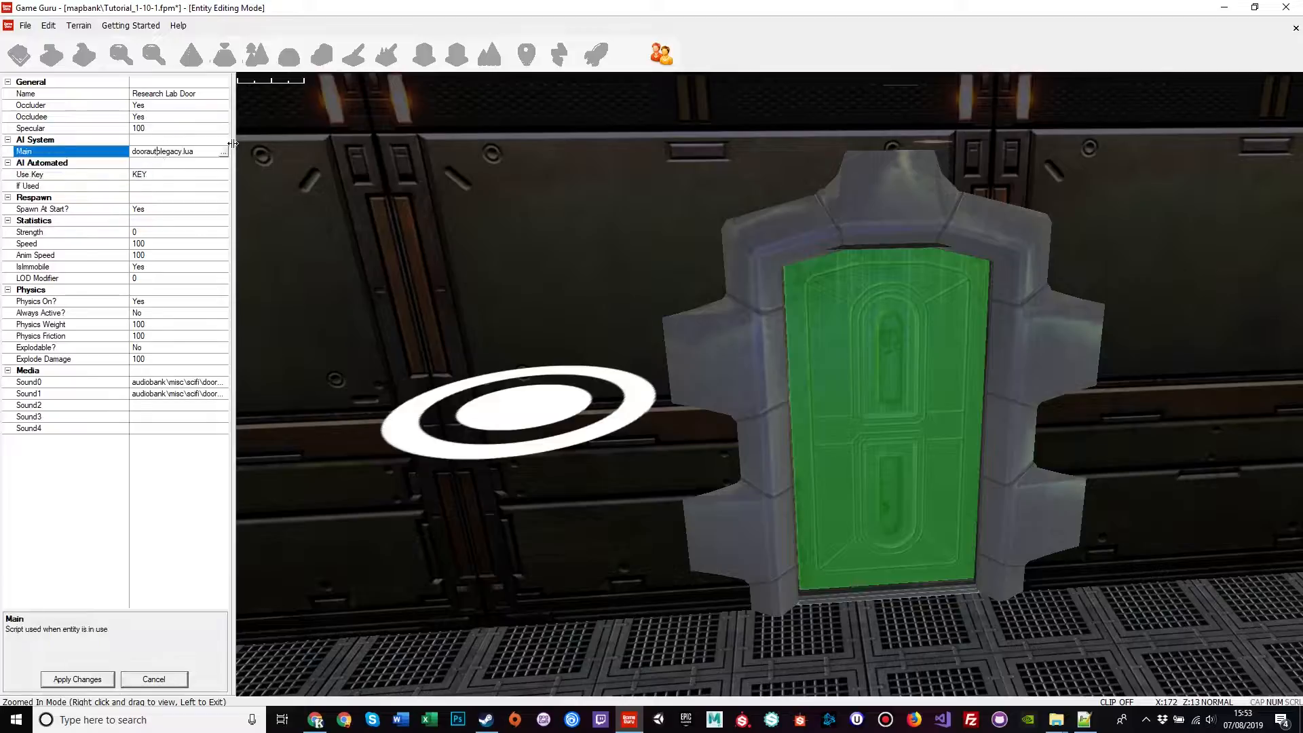
Step: Browse for a new Main script, jump to door.lua in the file list and right-click it
{"action": "left_click", "coordinate": [223, 151]}
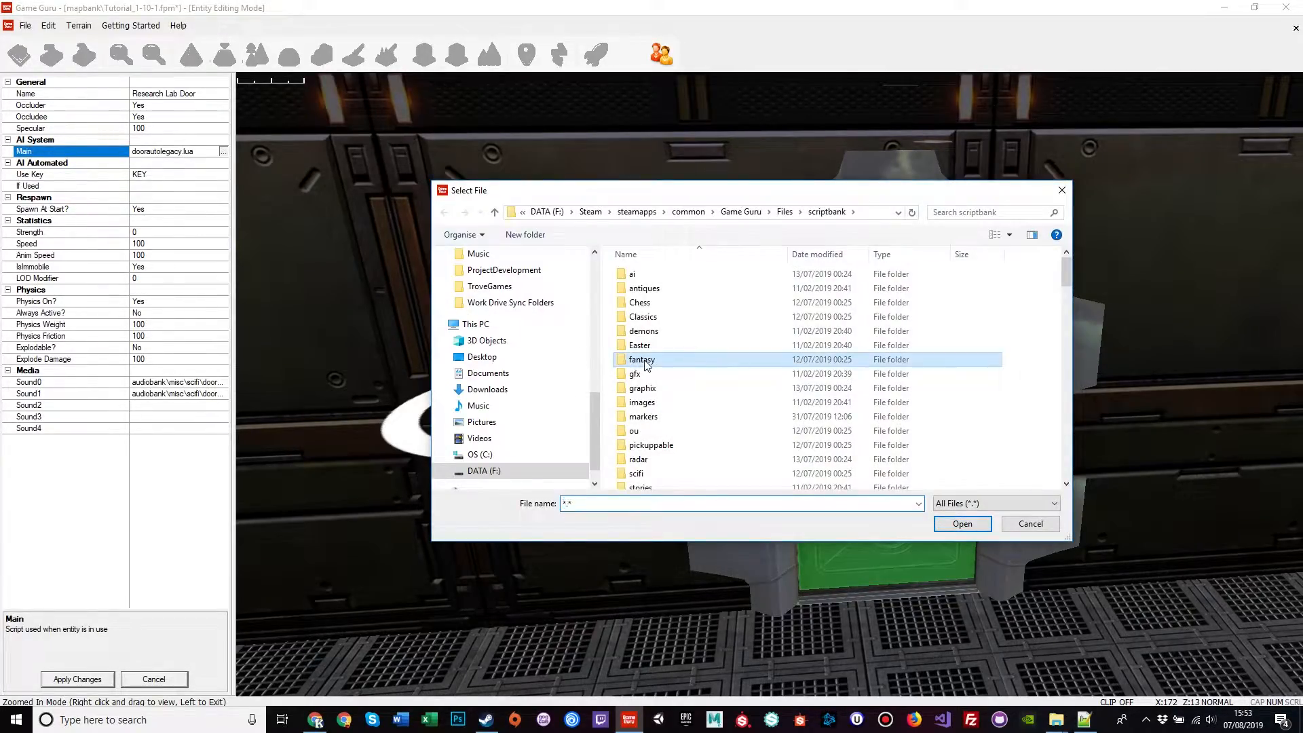
{"action": "scroll", "coordinate": [648, 381], "scroll_direction": "down", "scroll_amount": 5}
{"action": "left_click", "coordinate": [659, 439]}
{"action": "type", "text": "door.lua"}
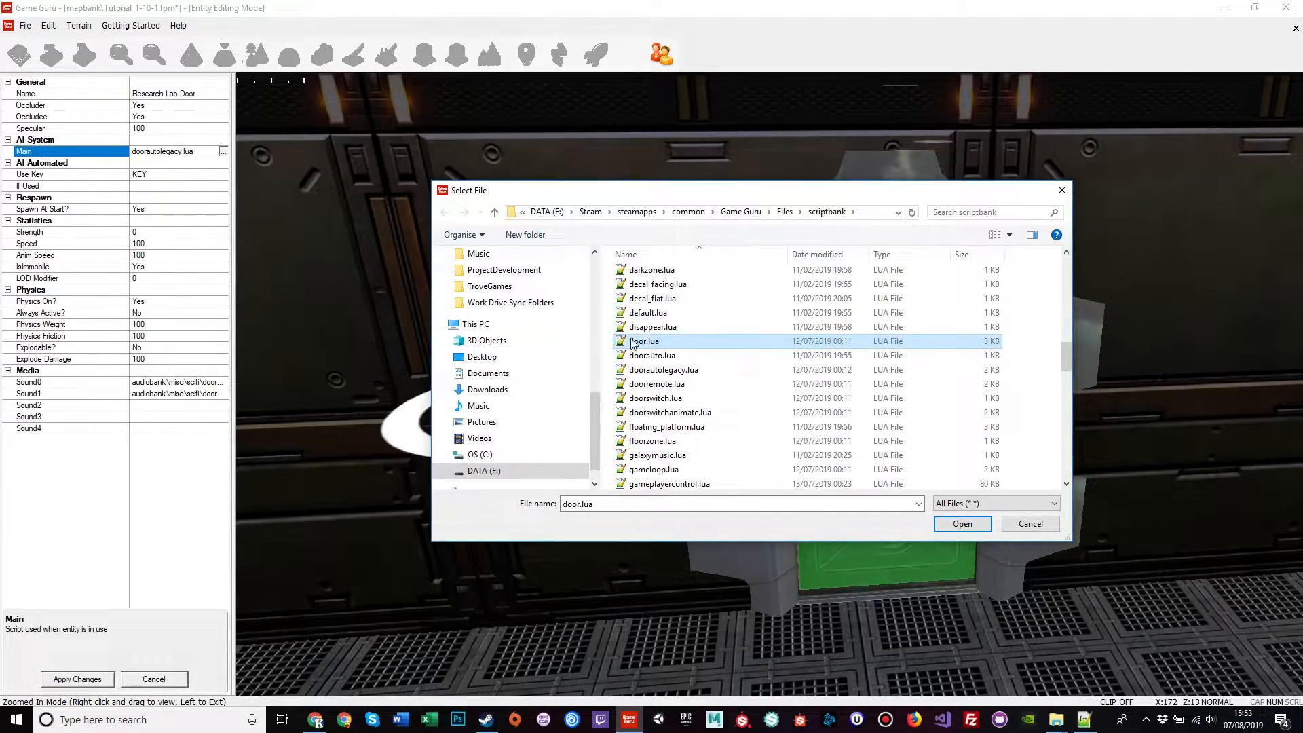
{"action": "right_click", "coordinate": [669, 344]}
Step: Open door.lua in Notepad++ and scroll through the script
{"action": "mouse_move", "coordinate": [733, 454]}
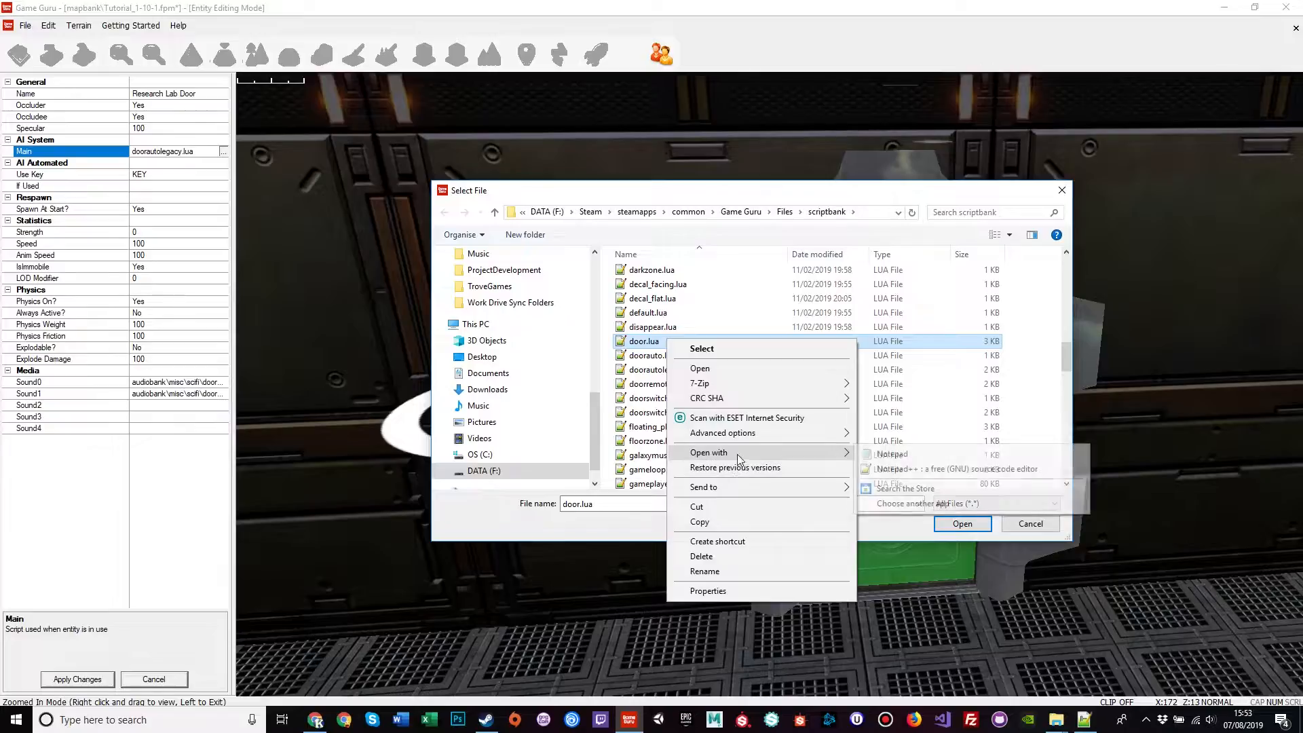
{"action": "left_click", "coordinate": [883, 469]}
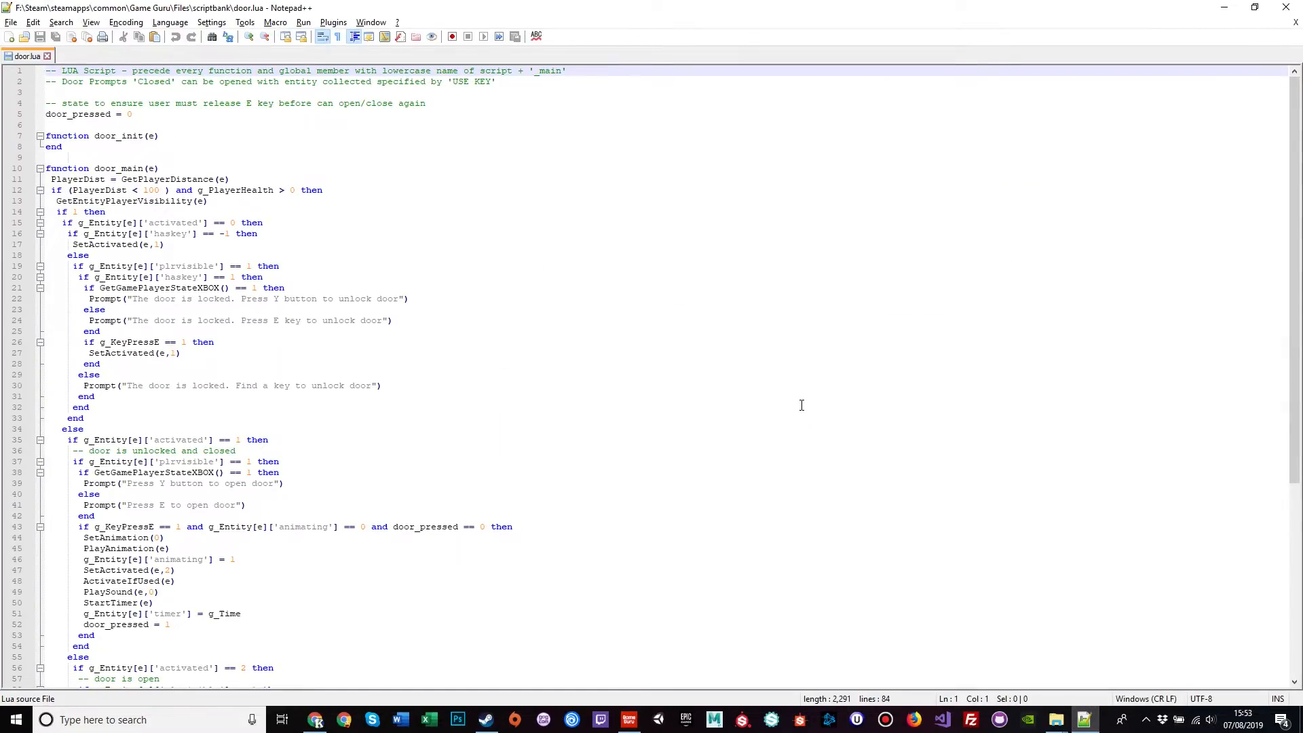
{"action": "scroll", "coordinate": [433, 344], "scroll_direction": "down", "scroll_amount": 4}
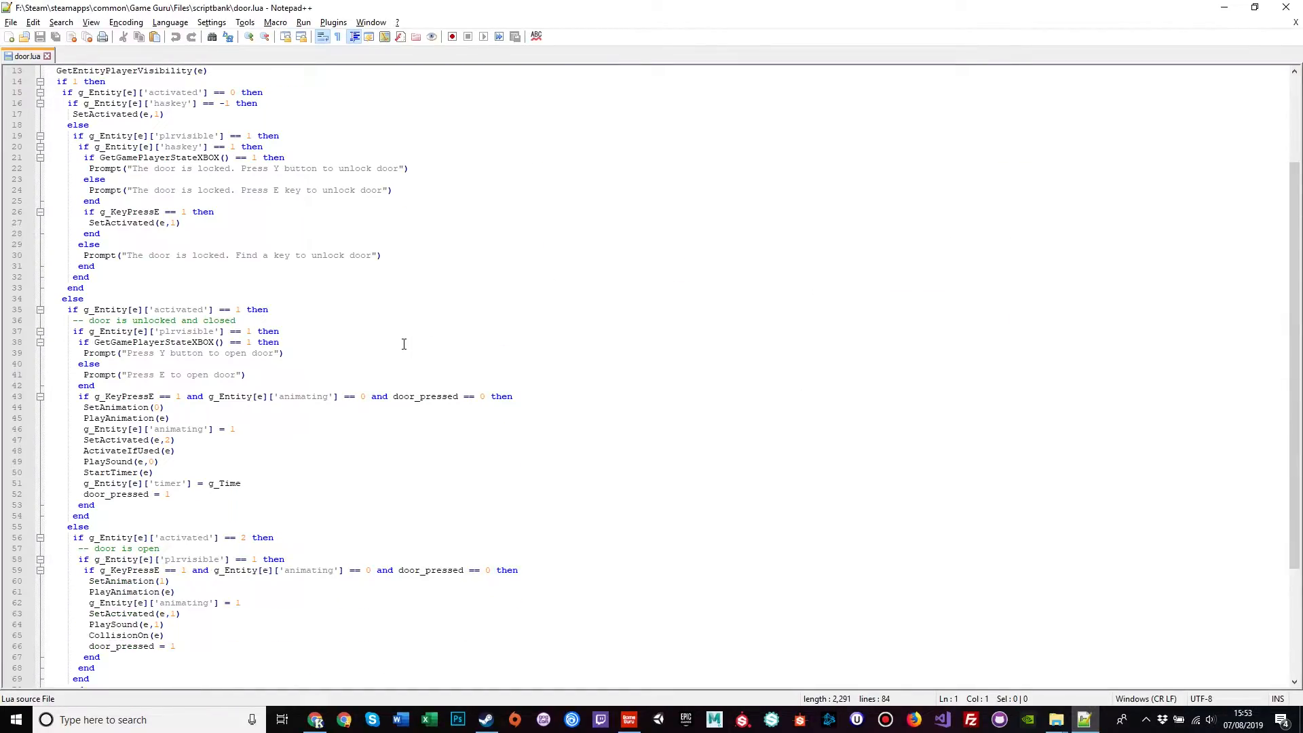
{"action": "scroll", "coordinate": [404, 345], "scroll_direction": "up", "scroll_amount": 2}
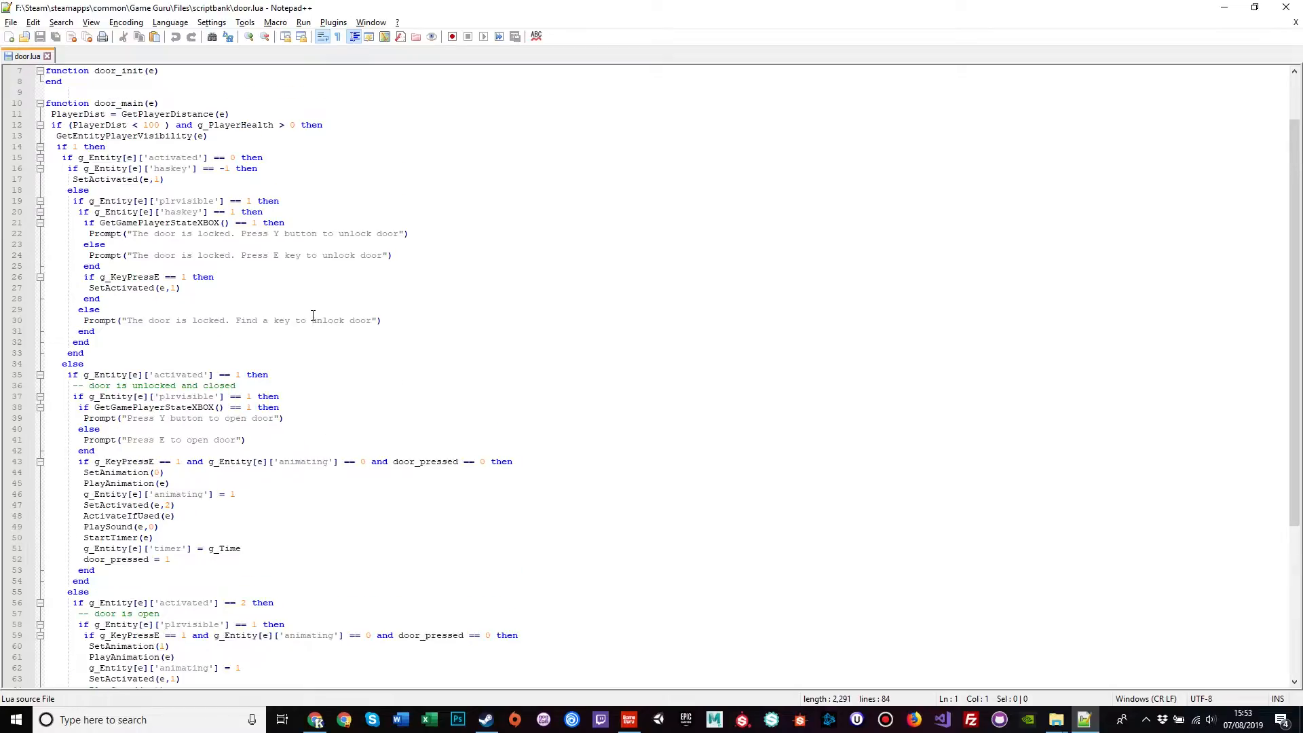
{"action": "scroll", "coordinate": [314, 317], "scroll_direction": "up", "scroll_amount": 2}
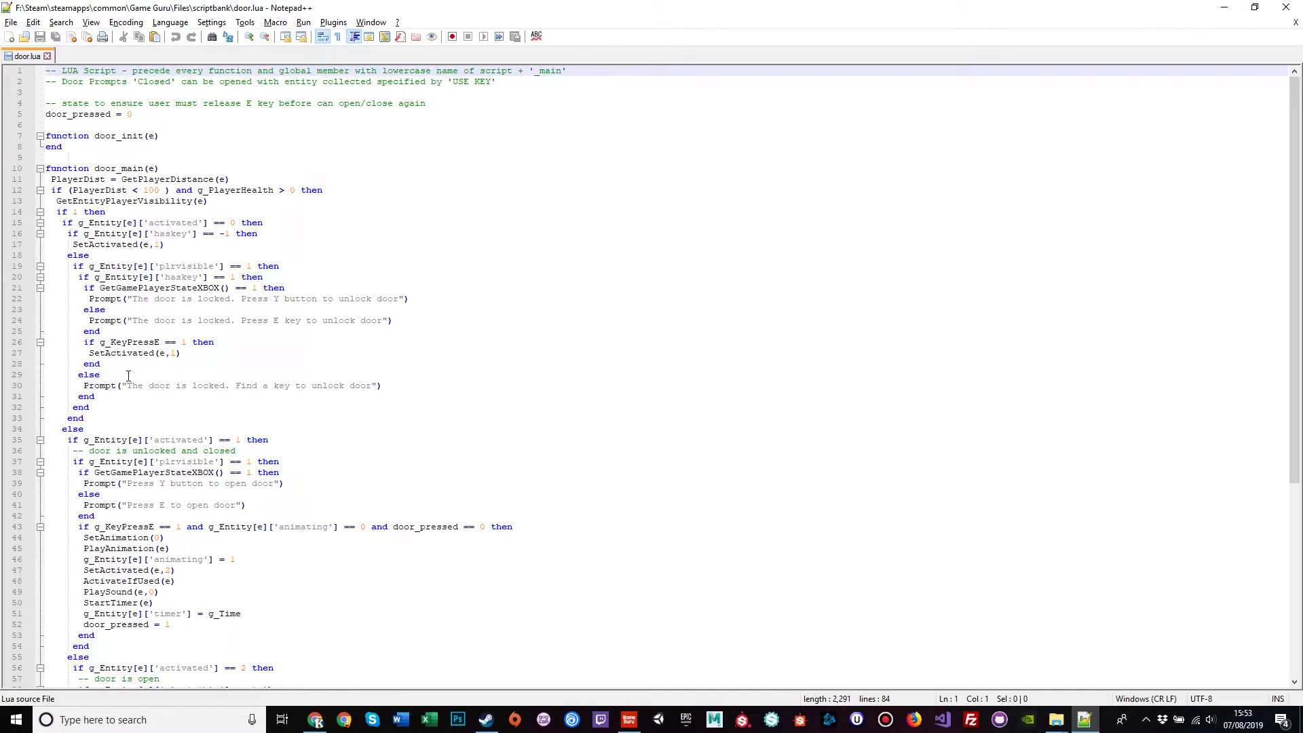
Step: Highlight the key-check block, locked prompt, else branch, Press E message and PlayerDist < 100 check
{"action": "left_click_drag", "start_coordinate": [126, 365], "coordinate": [46, 278]}
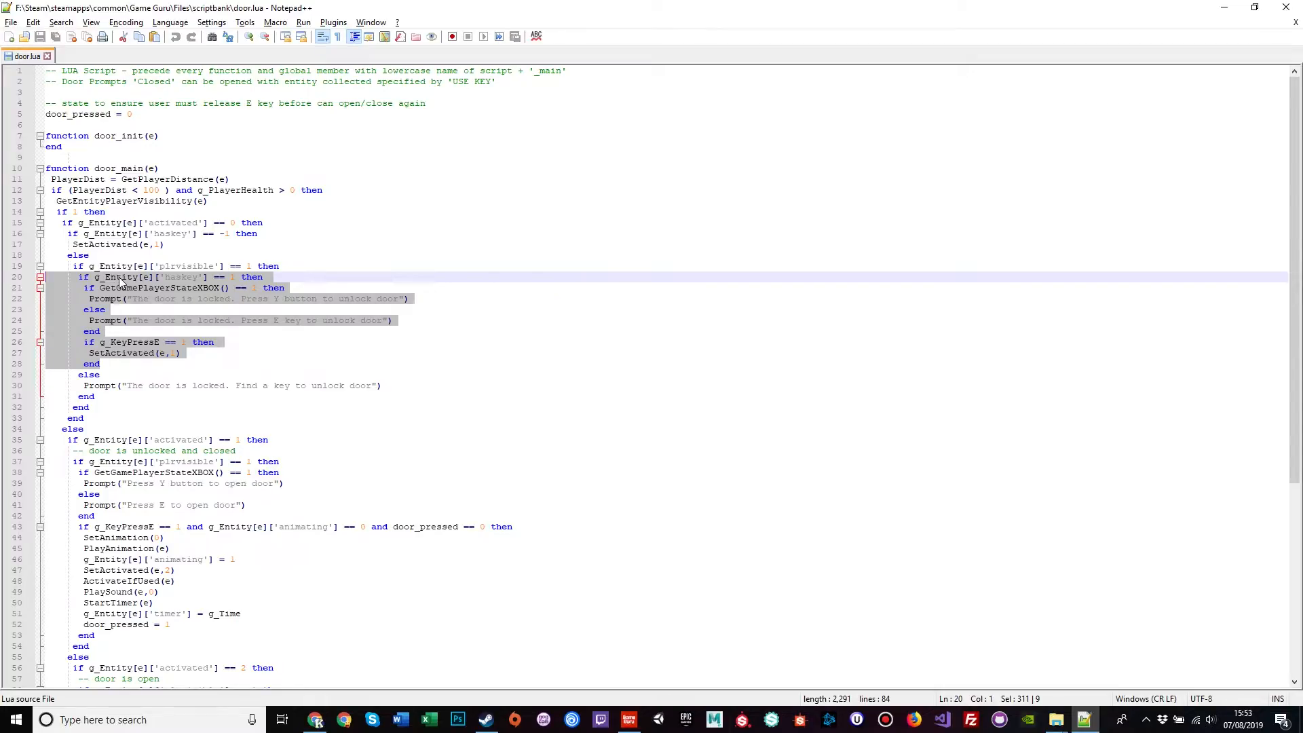
{"action": "left_click", "coordinate": [154, 290]}
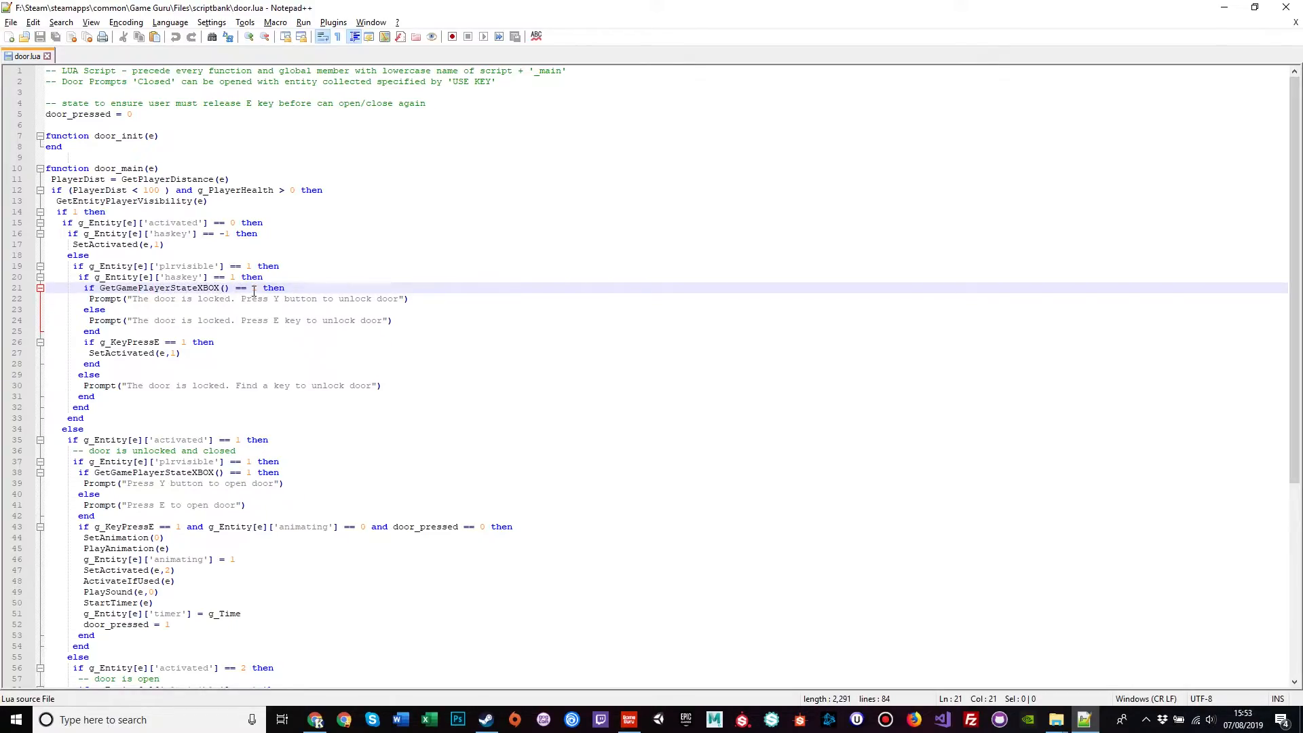
{"action": "left_click_drag", "start_coordinate": [143, 298], "coordinate": [349, 299]}
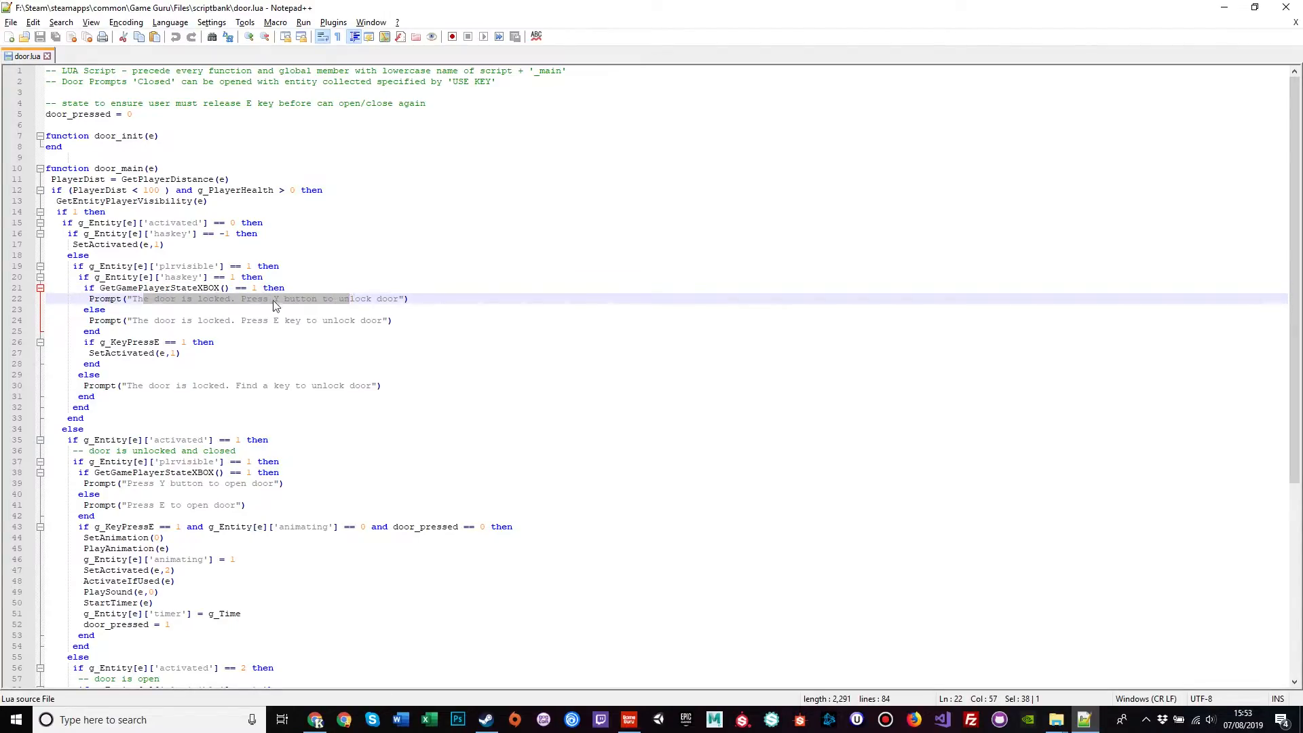
{"action": "double_click", "coordinate": [95, 311]}
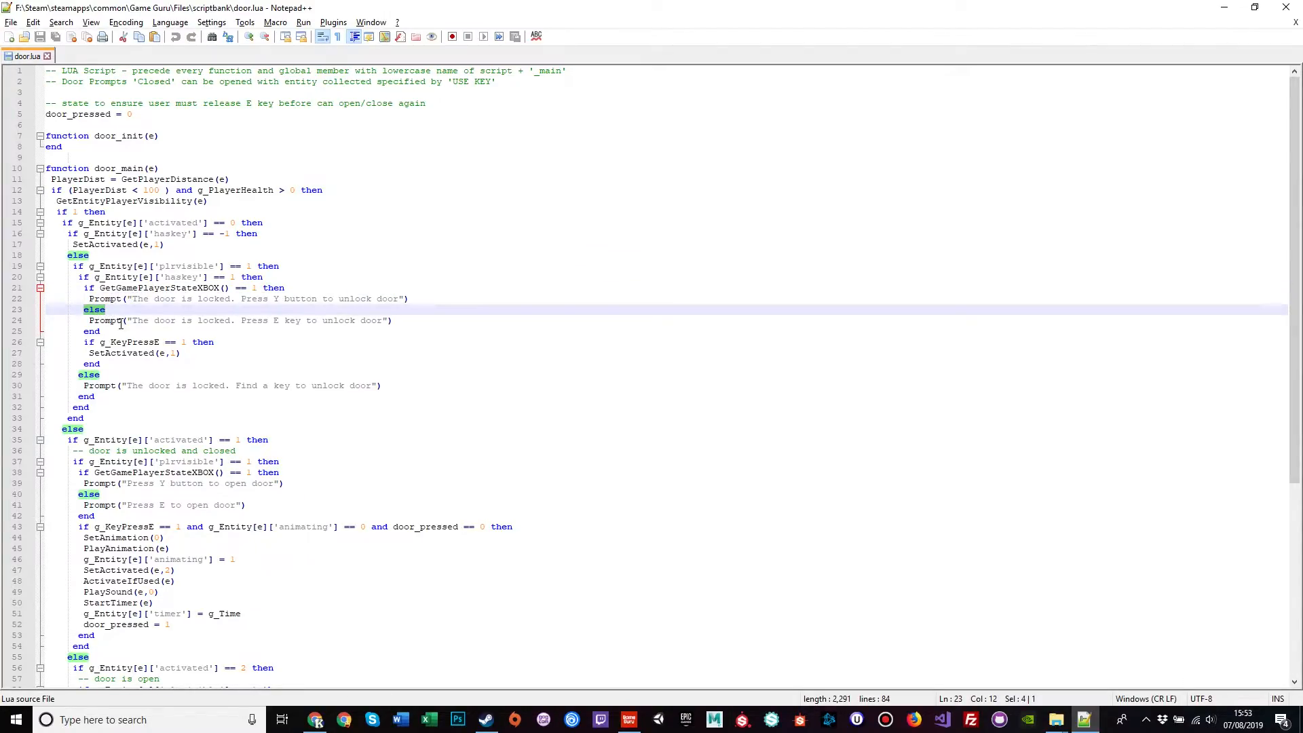
{"action": "left_click_drag", "start_coordinate": [135, 322], "coordinate": [382, 326]}
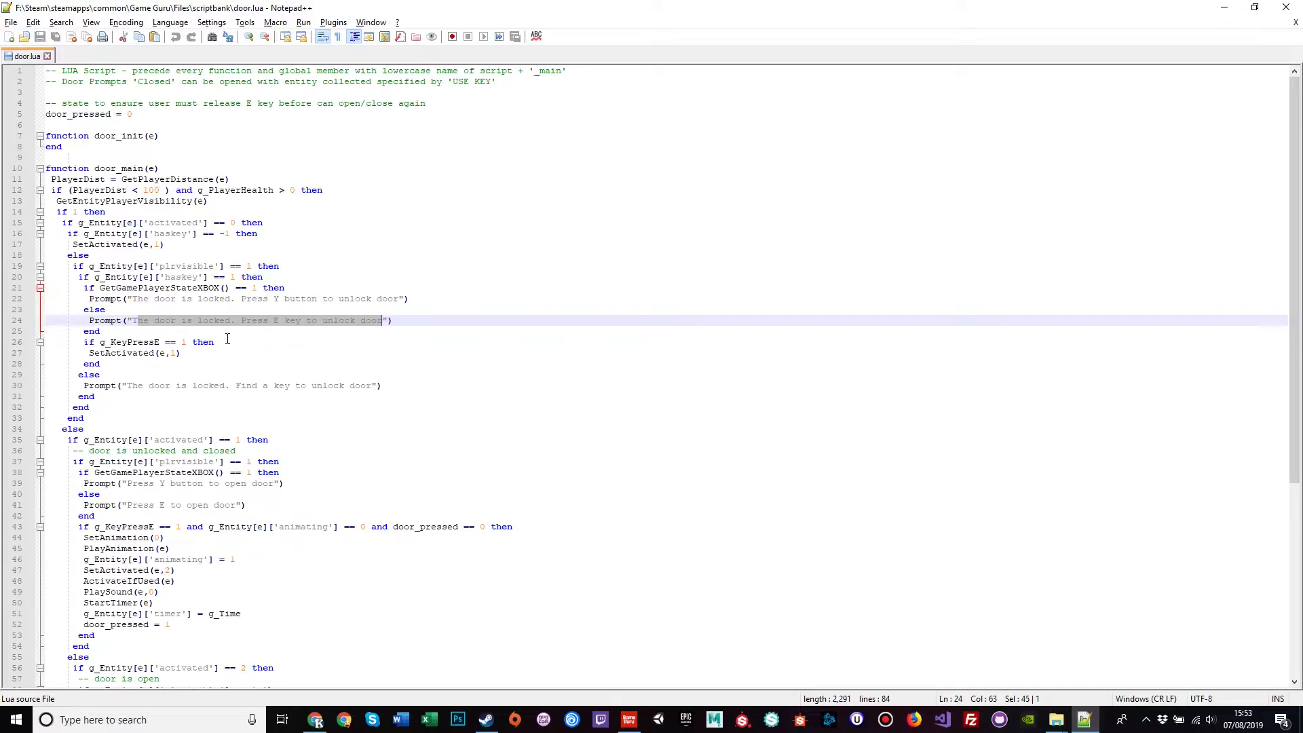
{"action": "left_click_drag", "start_coordinate": [102, 189], "coordinate": [301, 190]}
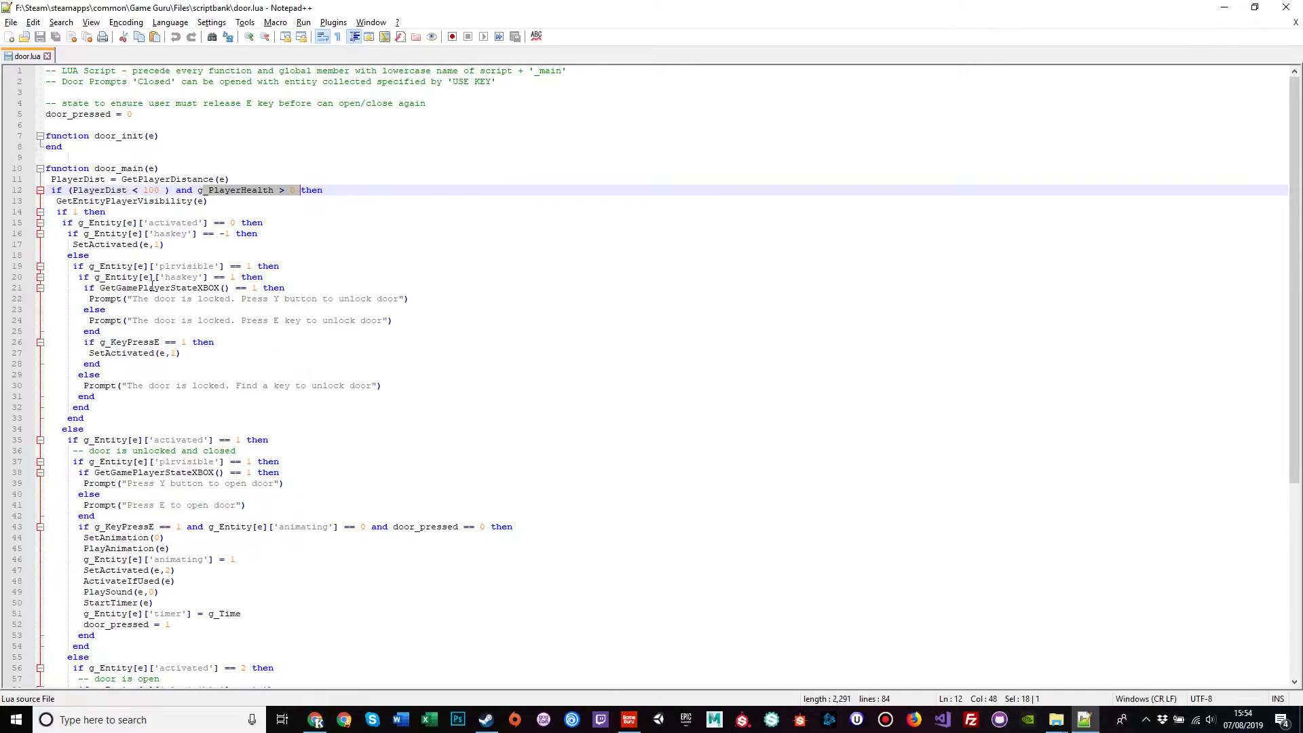
Step: Highlight the haskey check on line 20 and the line 30 locked-door prompt, then scroll the script
{"action": "left_click_drag", "start_coordinate": [165, 277], "coordinate": [214, 277]}
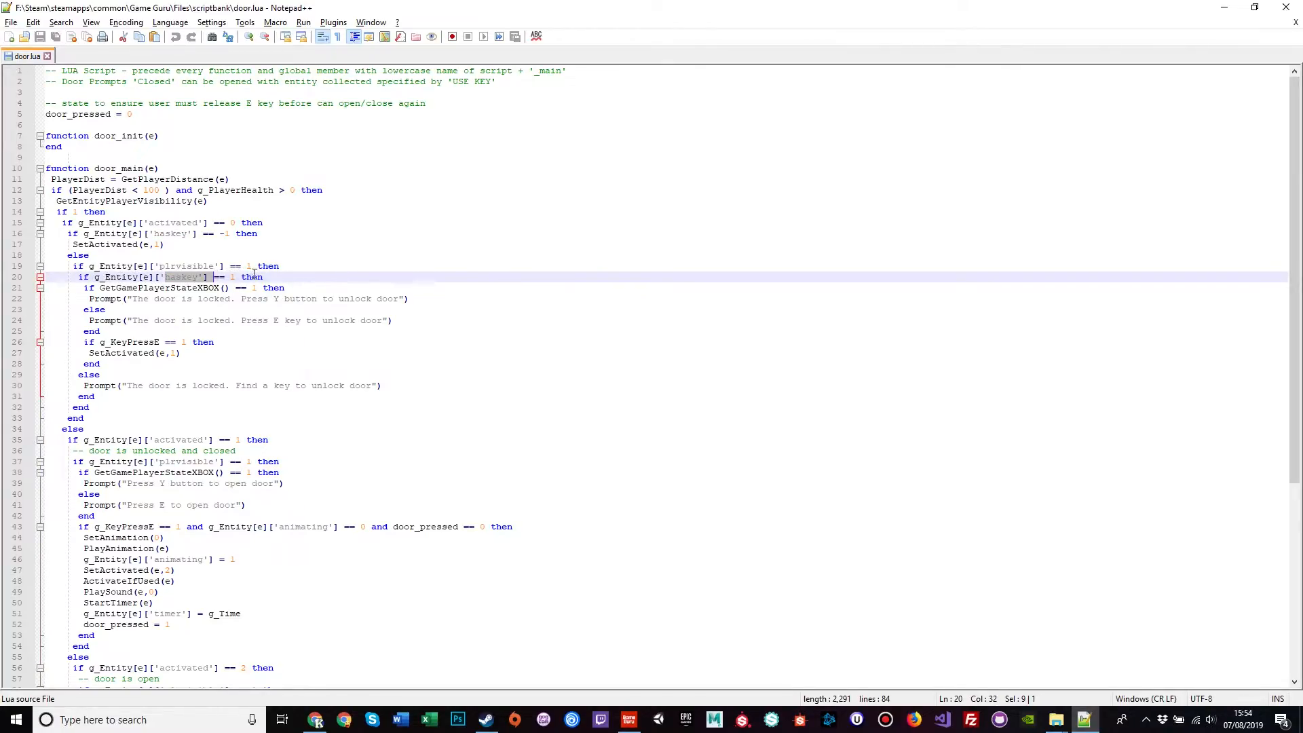
{"action": "left_click", "coordinate": [269, 277]}
{"action": "left_click_drag", "start_coordinate": [78, 385], "coordinate": [391, 385]}
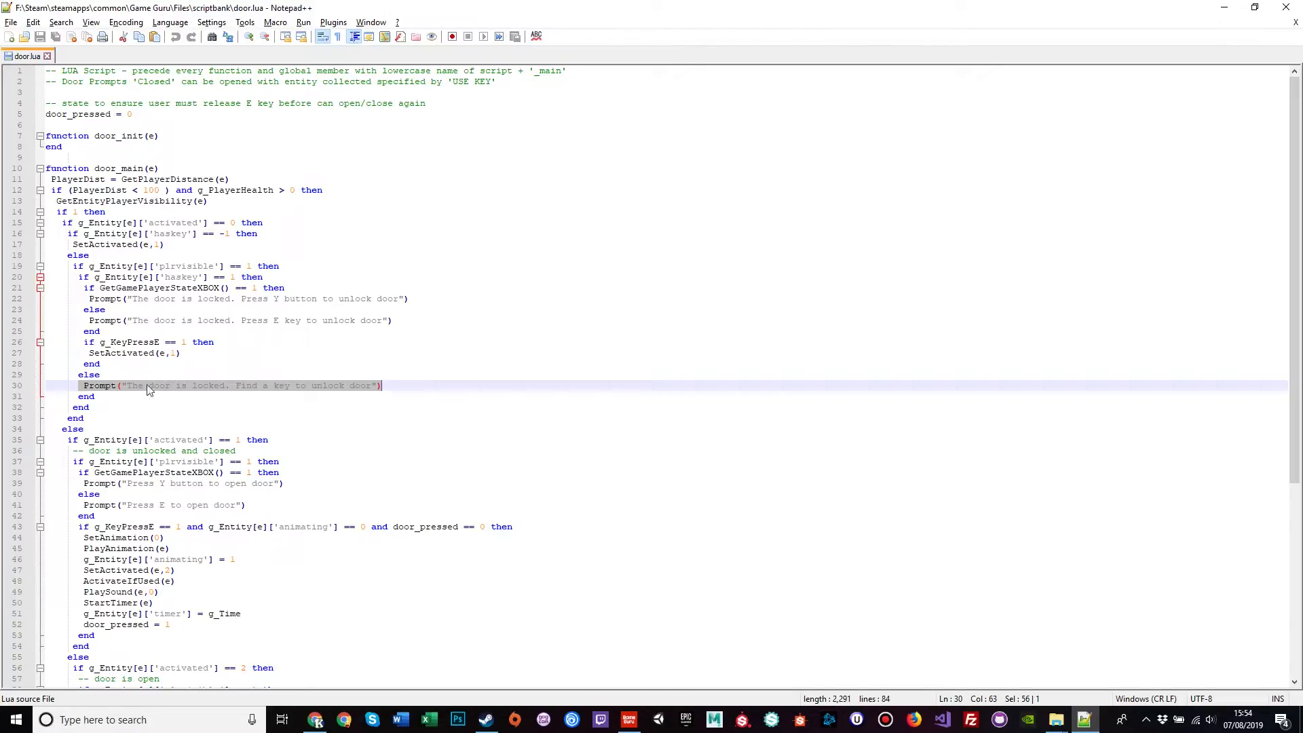
{"action": "scroll", "coordinate": [162, 412], "scroll_direction": "down", "scroll_amount": 5}
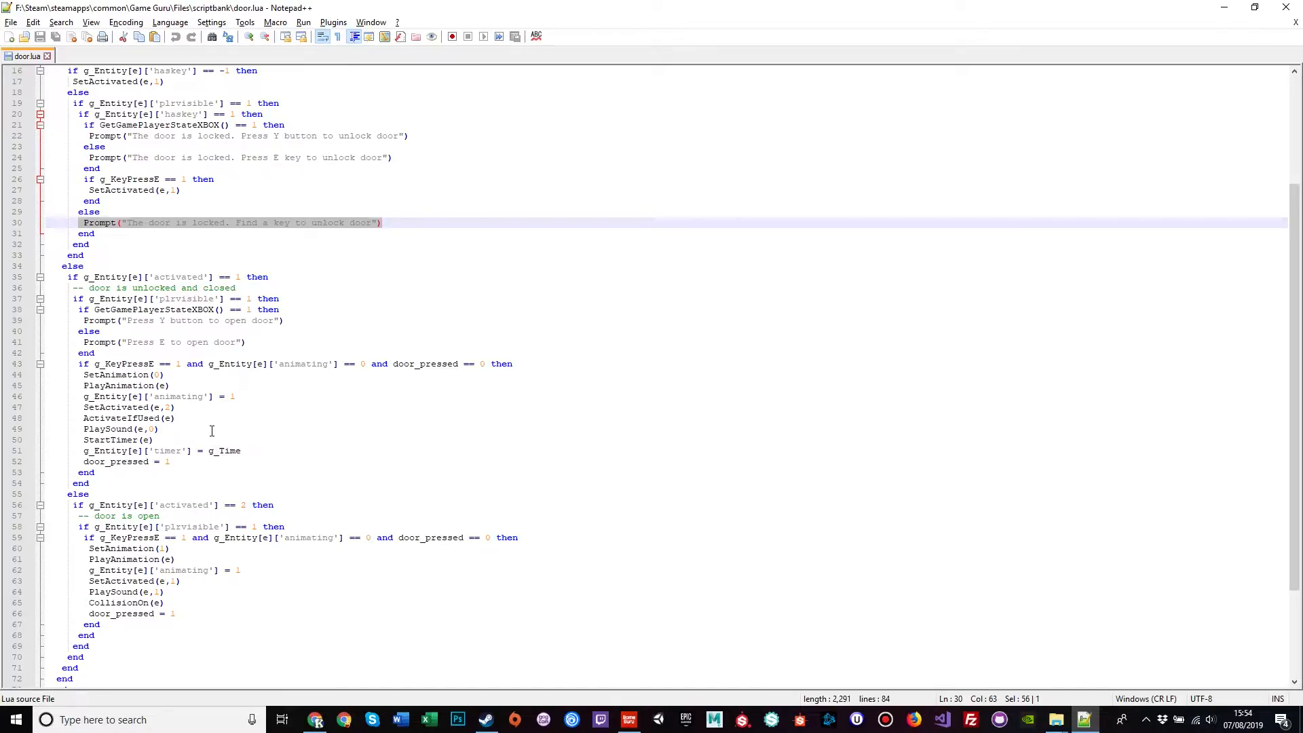
{"action": "scroll", "coordinate": [211, 427], "scroll_direction": "up", "scroll_amount": 3}
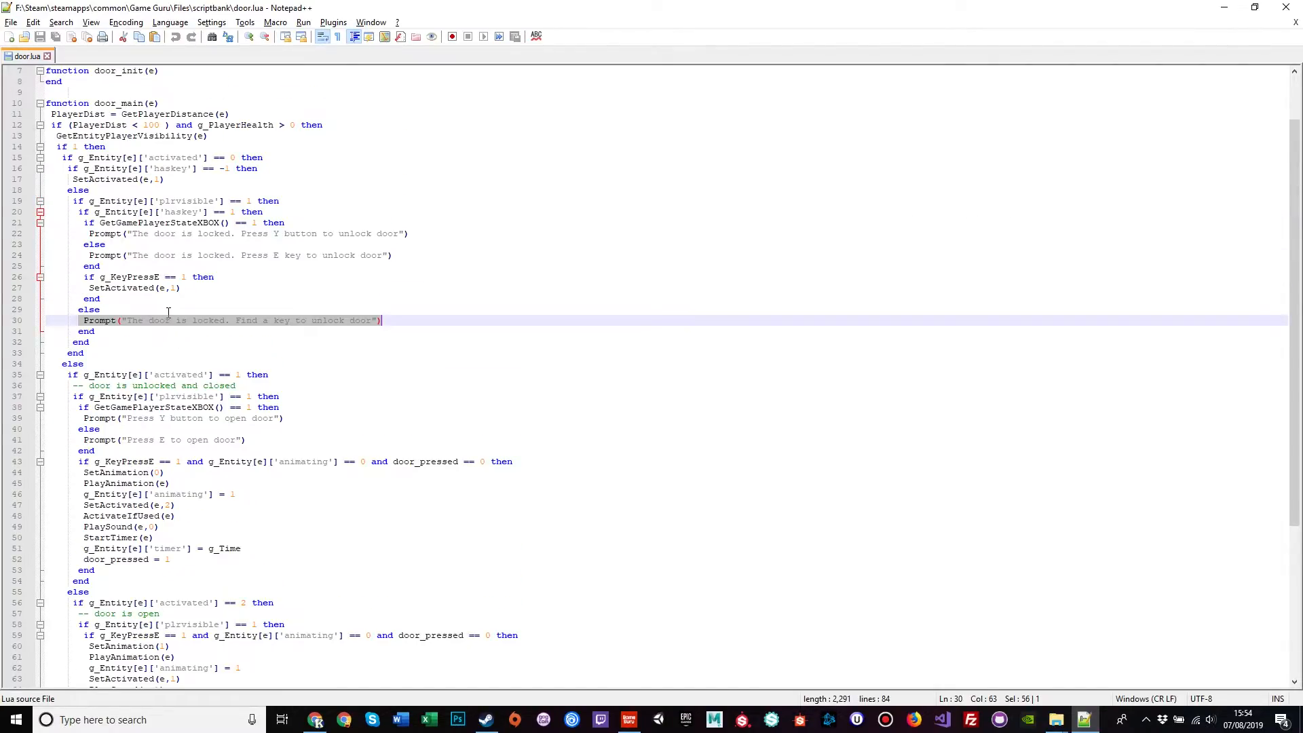
{"action": "scroll", "coordinate": [307, 468], "scroll_direction": "down", "scroll_amount": 5}
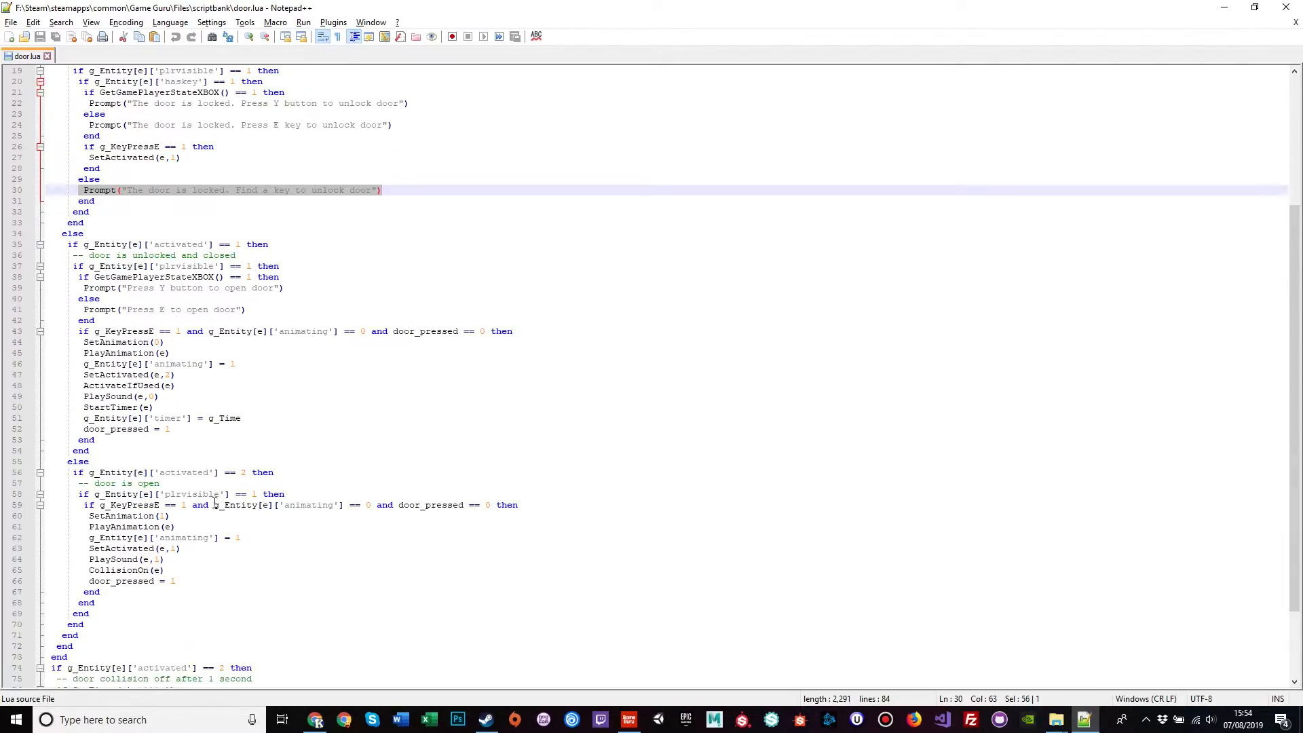
{"action": "scroll", "coordinate": [215, 358], "scroll_direction": "up", "scroll_amount": 4}
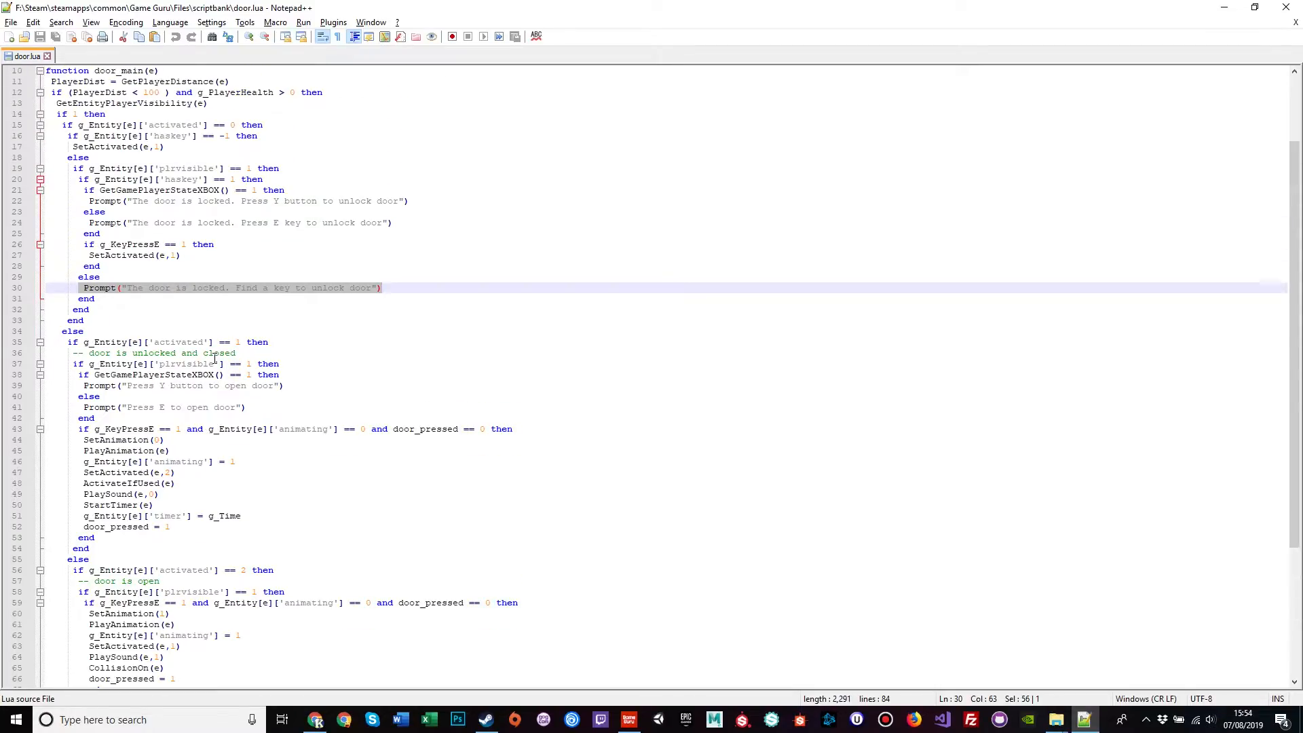
Step: Close door.lua in Notepad++ and confirm it as the door's Main script in Game Guru
{"action": "left_click", "coordinate": [47, 56]}
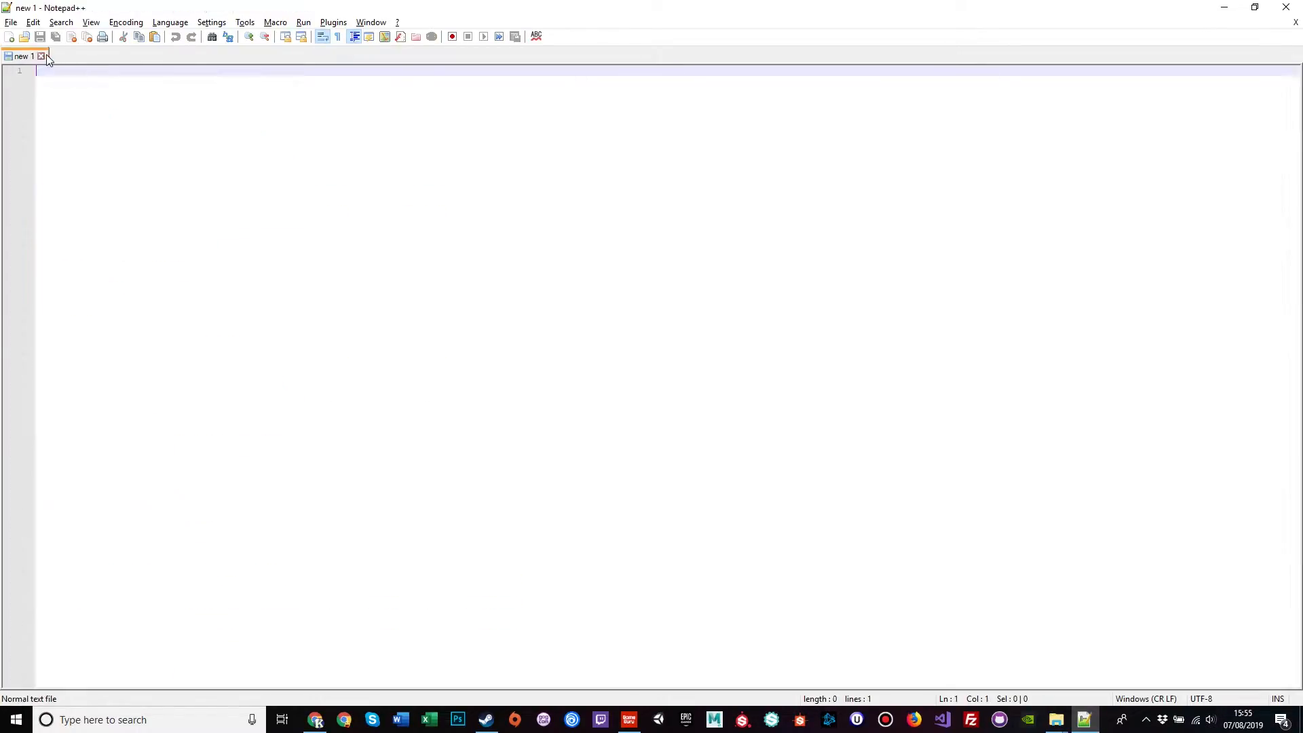
{"action": "key", "text": "alt+Tab"}
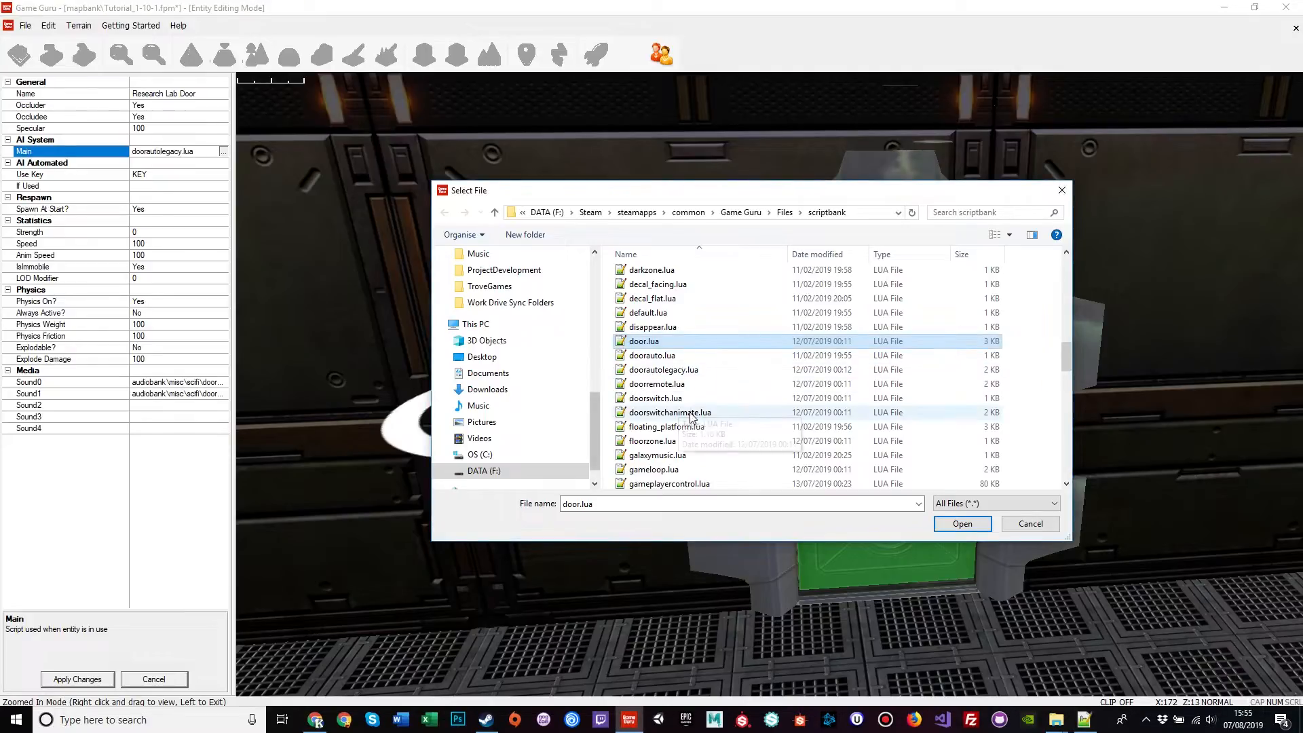
{"action": "left_click", "coordinate": [959, 524]}
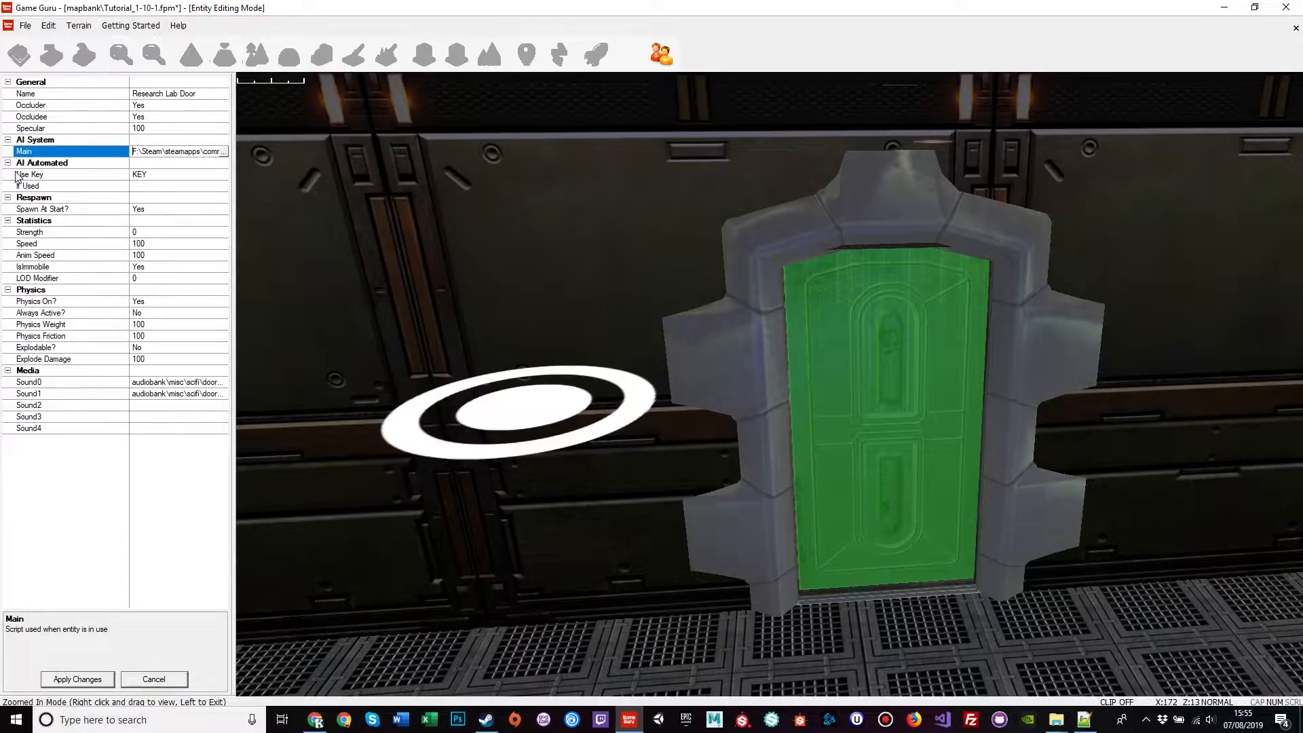
Step: Apply the door script, start a test play and walk up to the lab door
{"action": "left_click", "coordinate": [82, 679]}
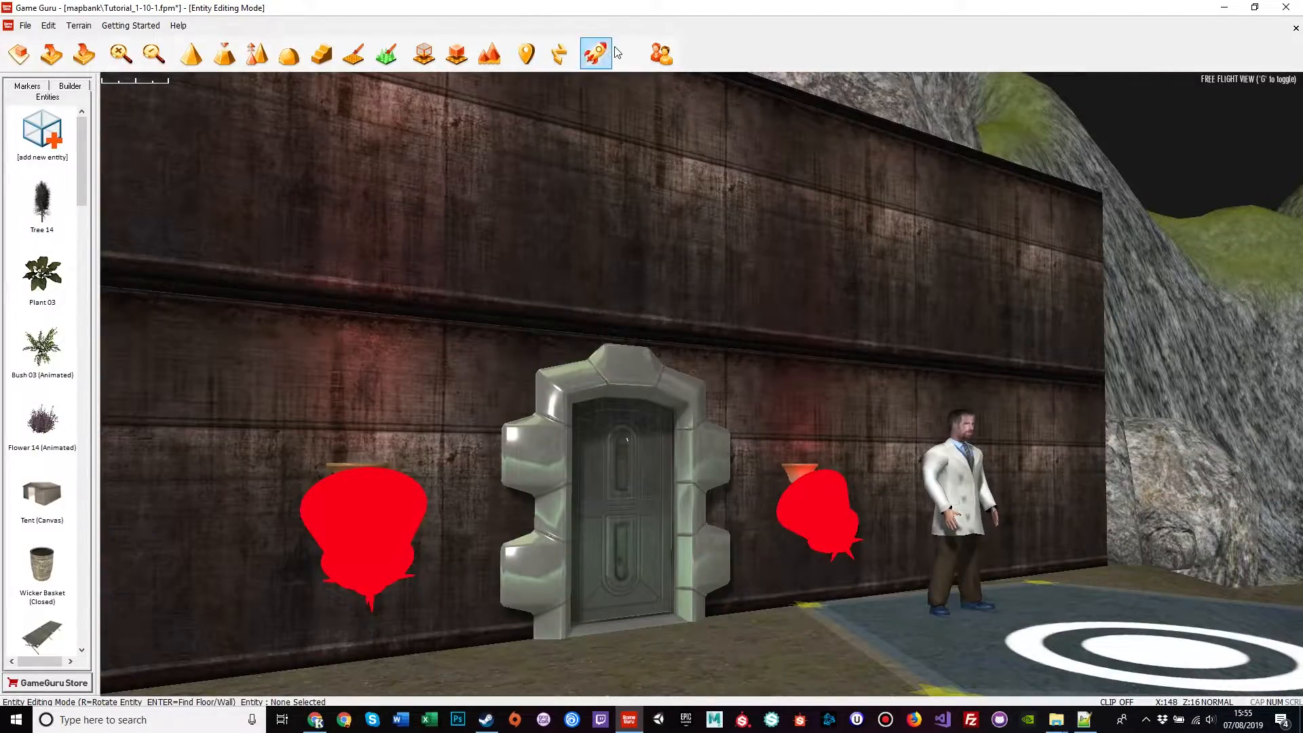
{"action": "left_click", "coordinate": [596, 53]}
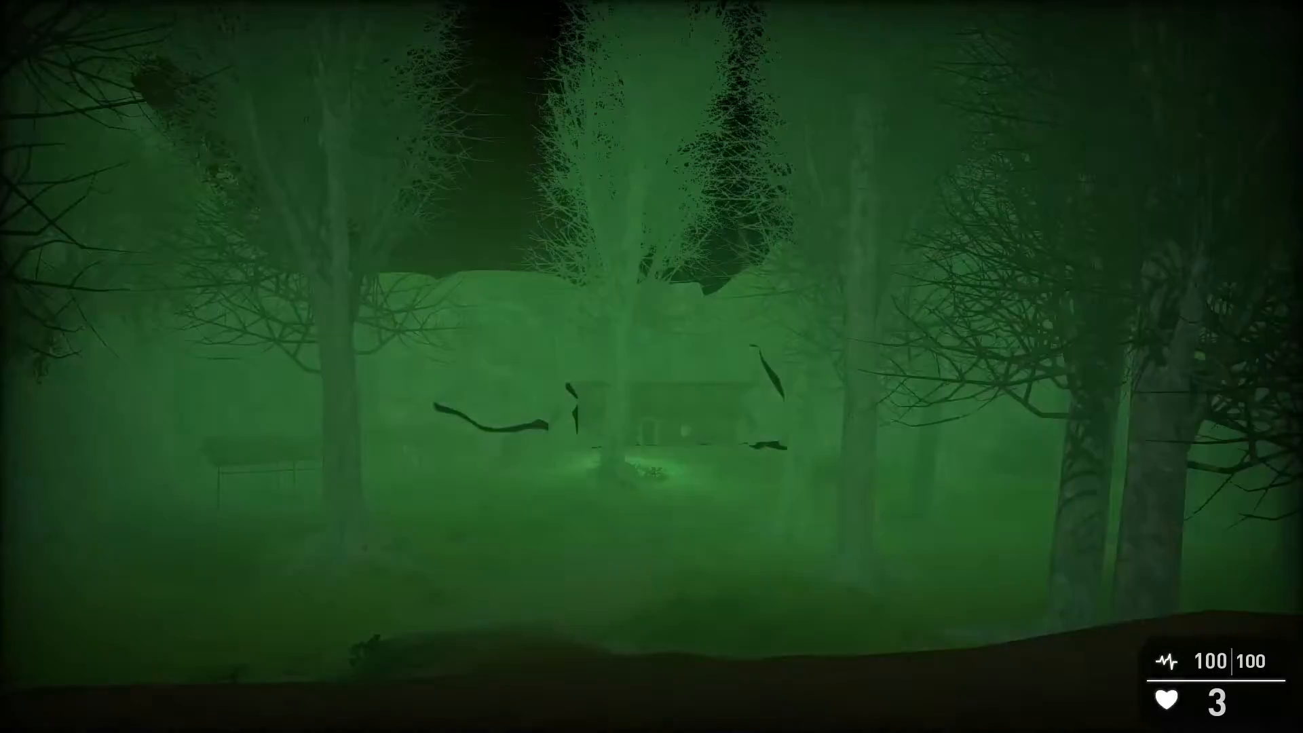
{"action": "key", "text": "w"}
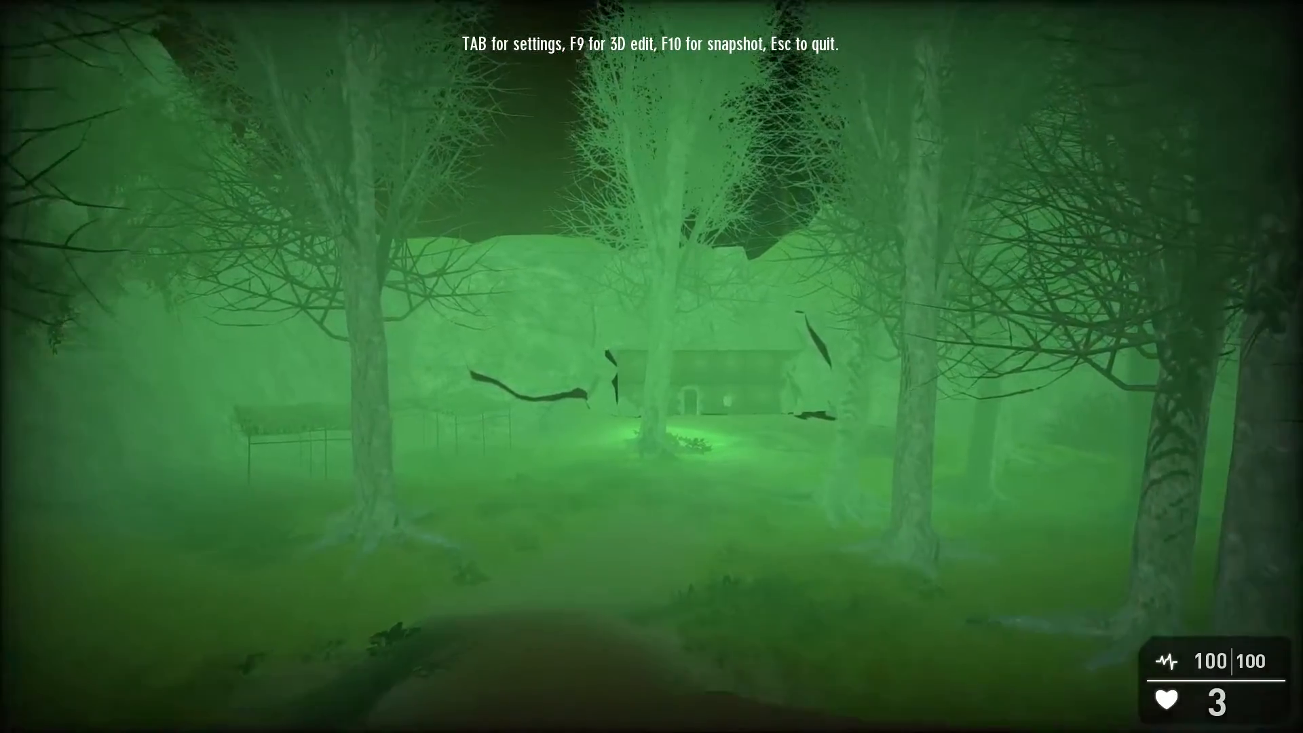
{"action": "key", "text": "w"}
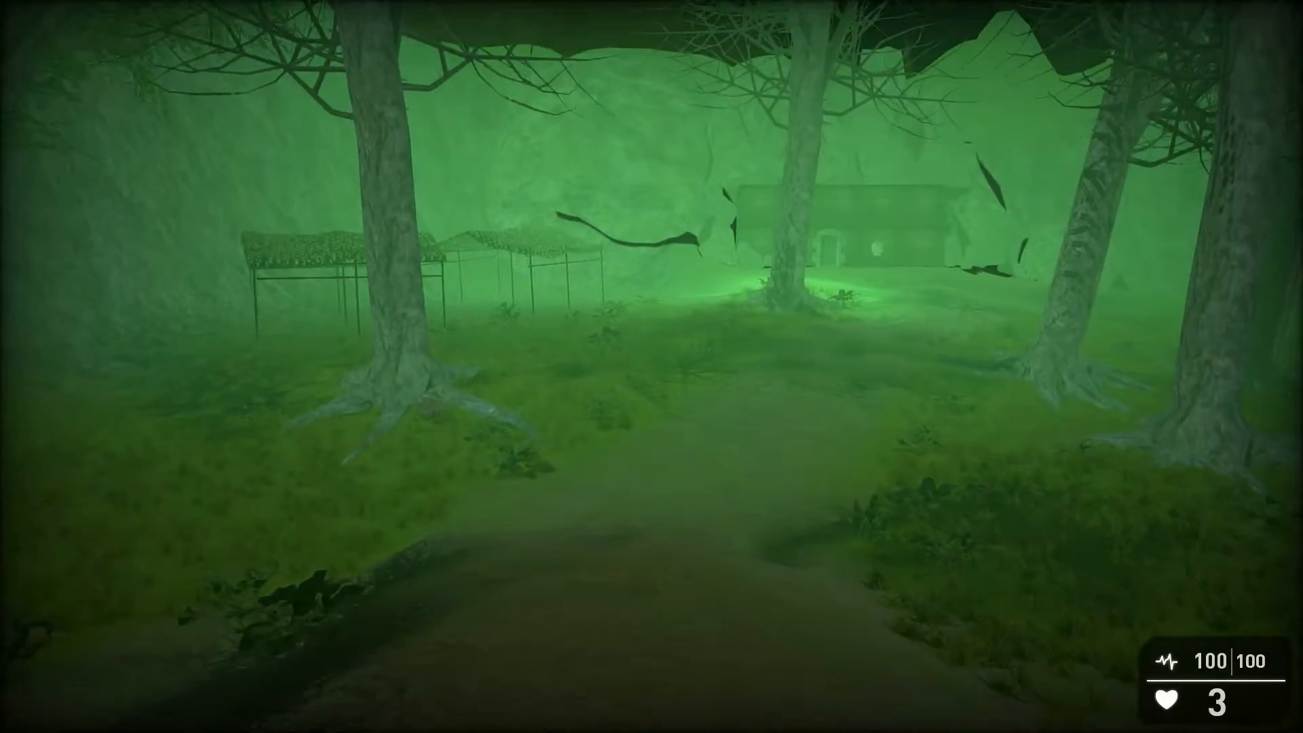
{"action": "key", "text": "w"}
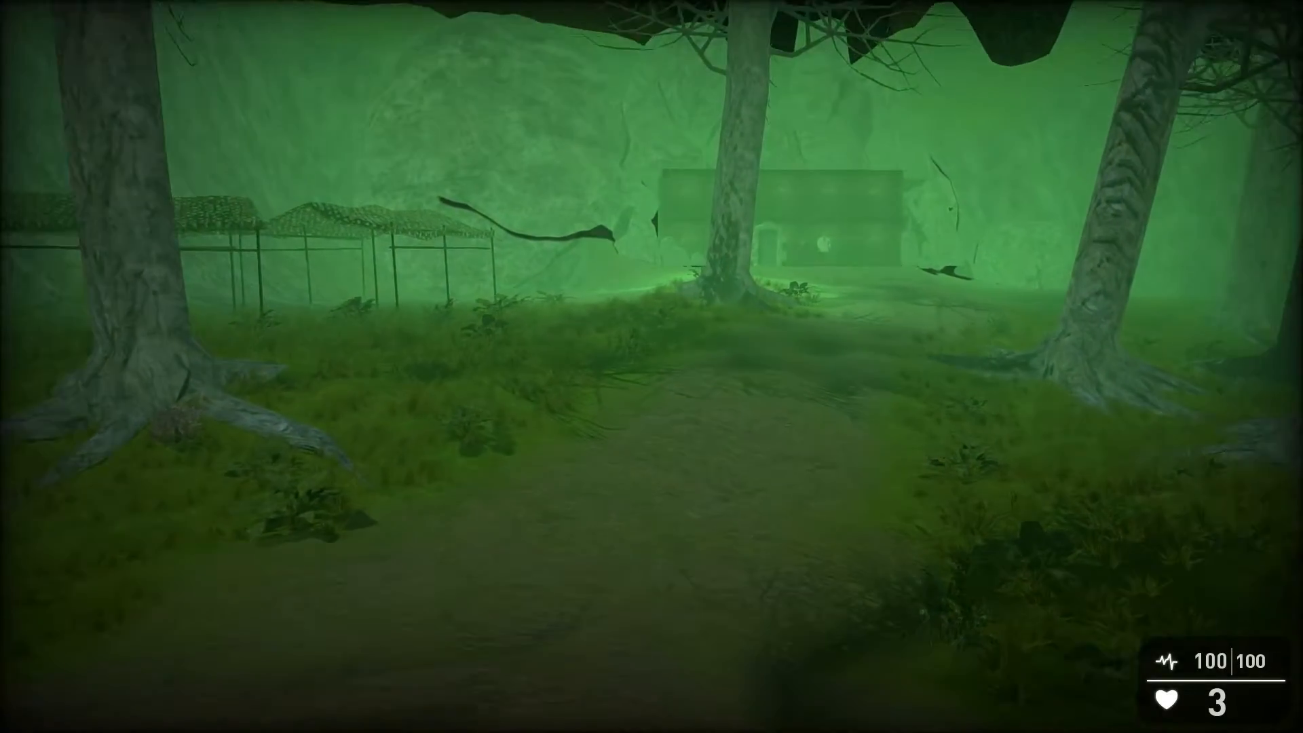
{"action": "key", "text": "w"}
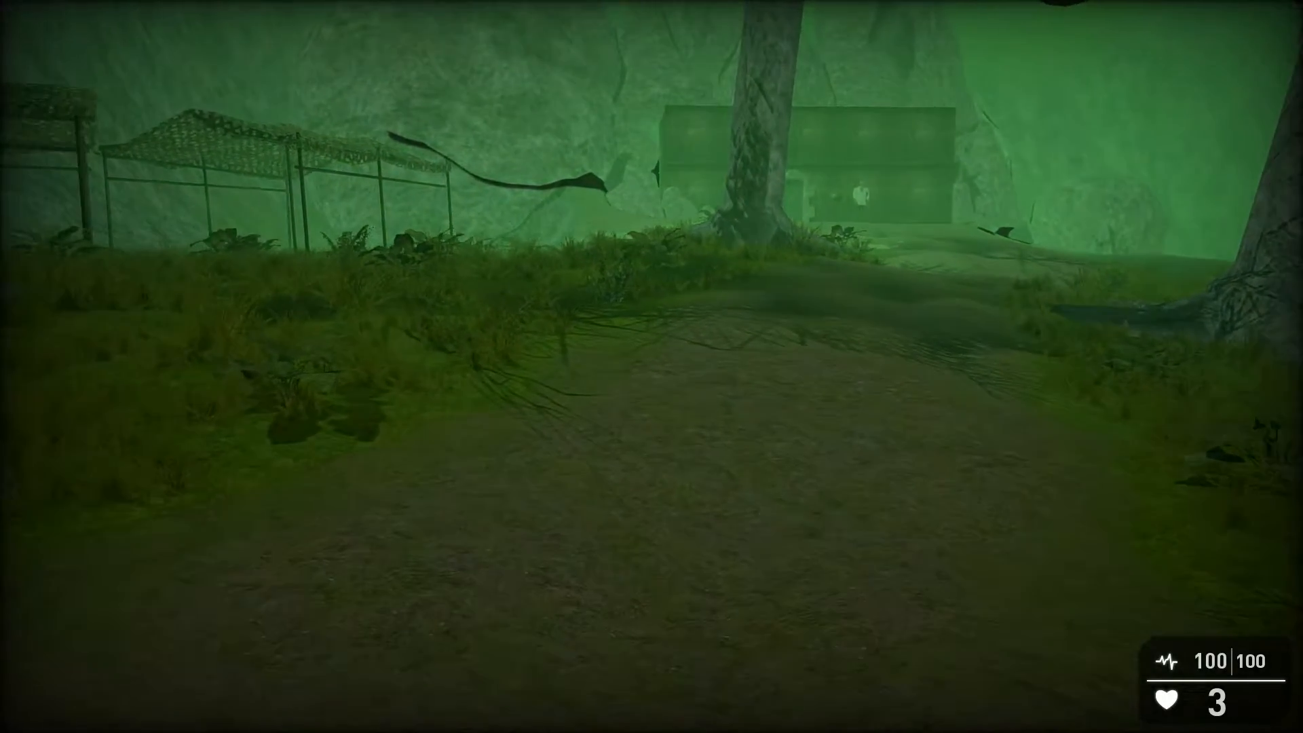
{"action": "key", "text": "w"}
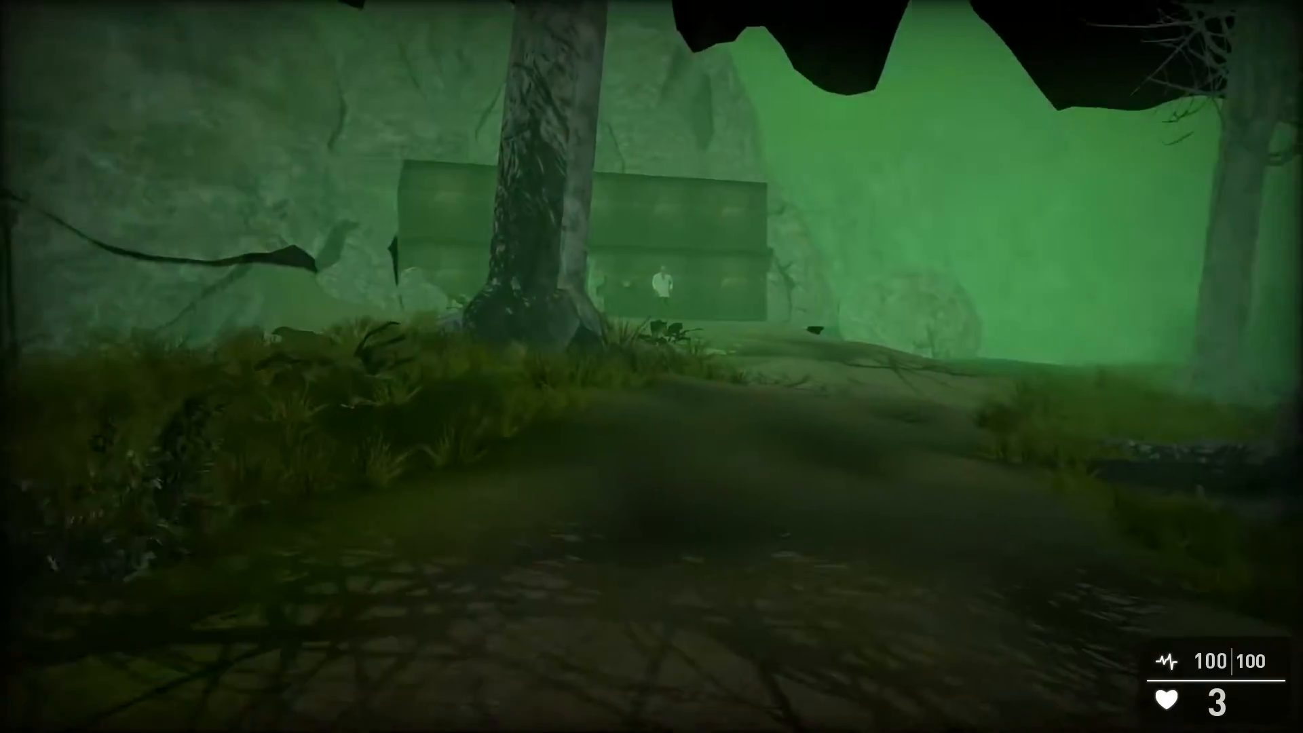
{"action": "key", "text": "w"}
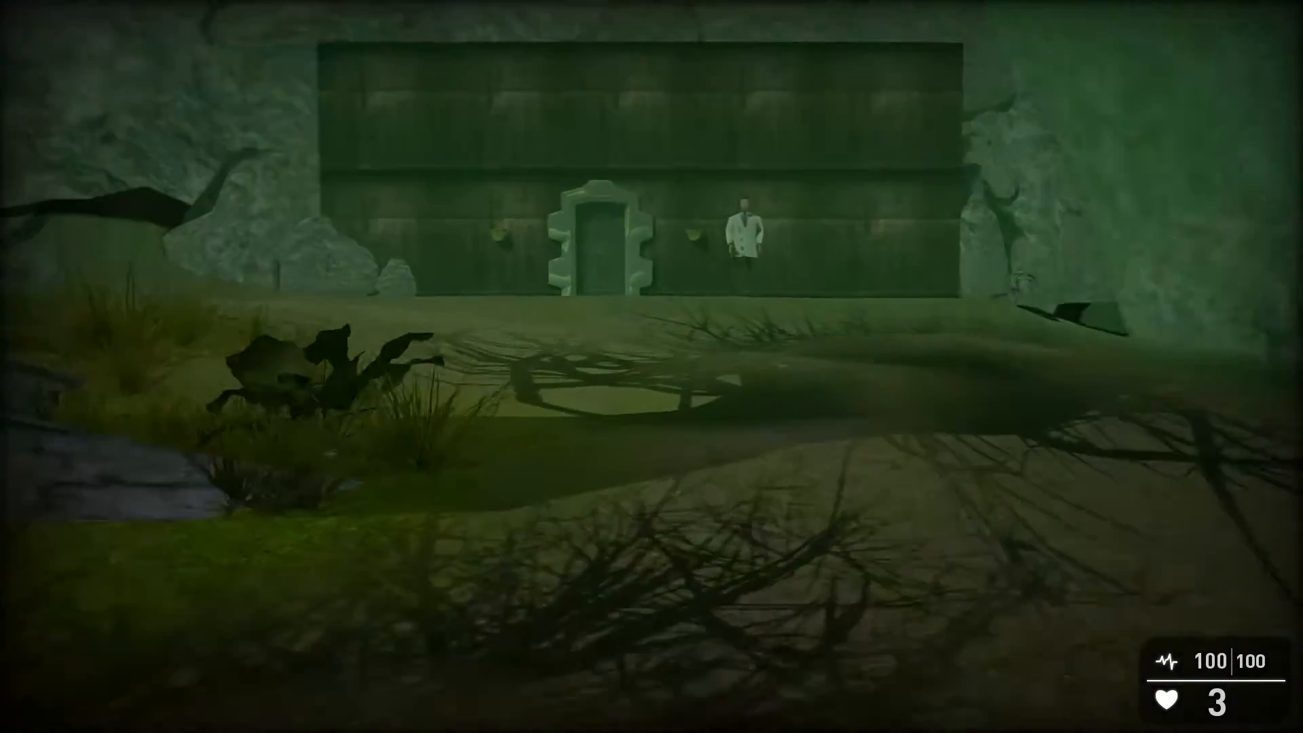
{"action": "key", "text": "w"}
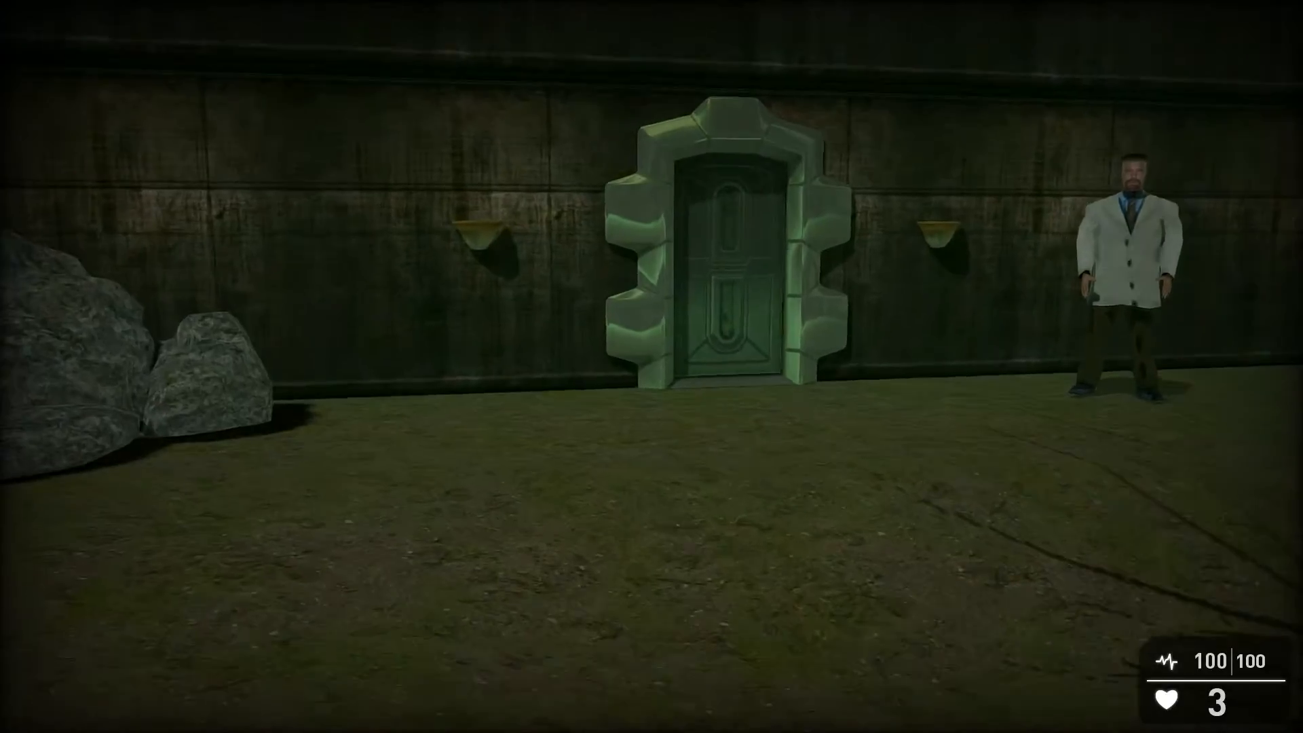
{"action": "key", "text": "w"}
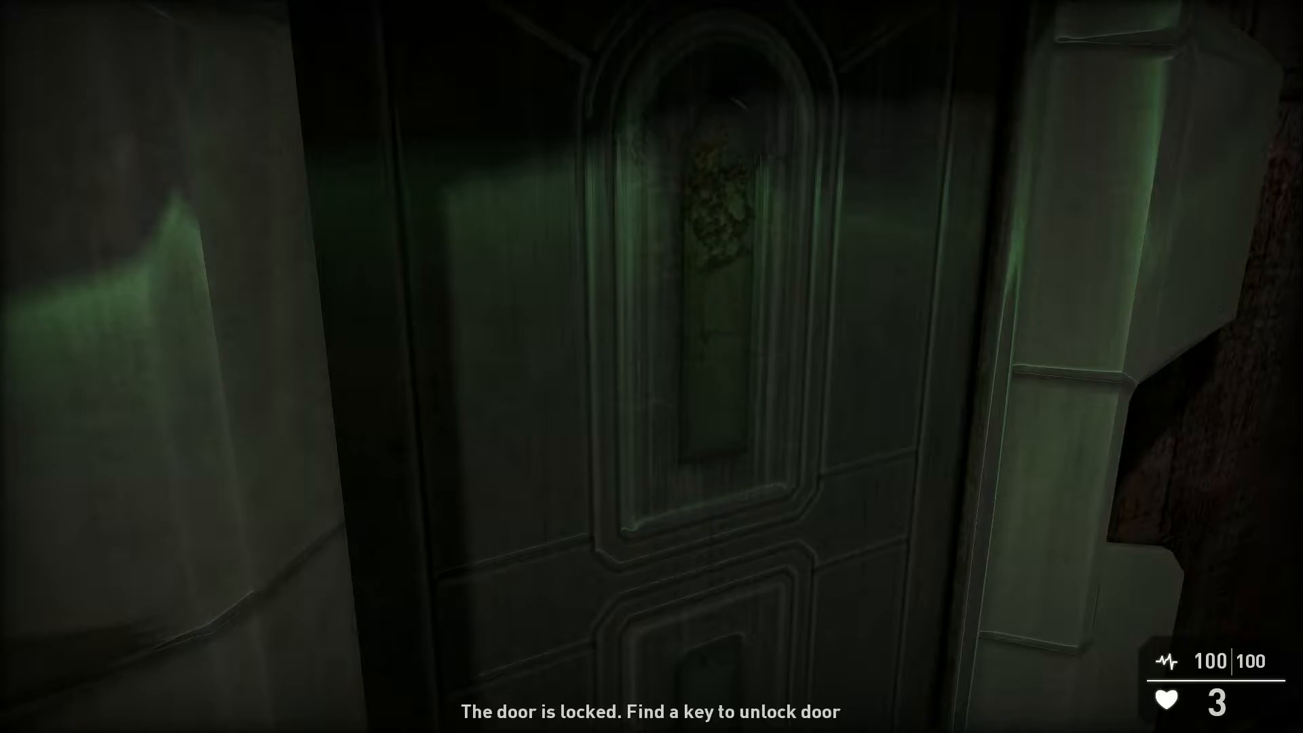
Step: Back away to view the locked door and scientist, then exit the test
{"action": "key", "text": "s"}
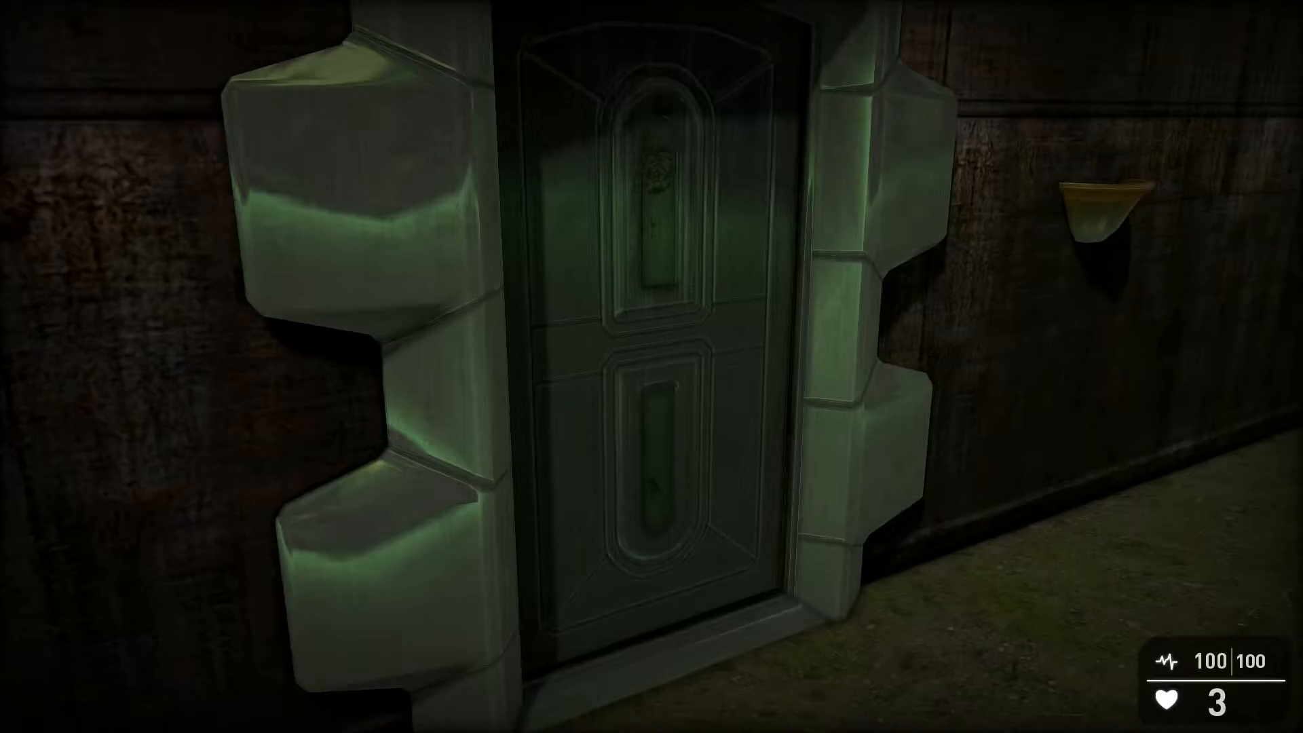
{"action": "key", "text": "a"}
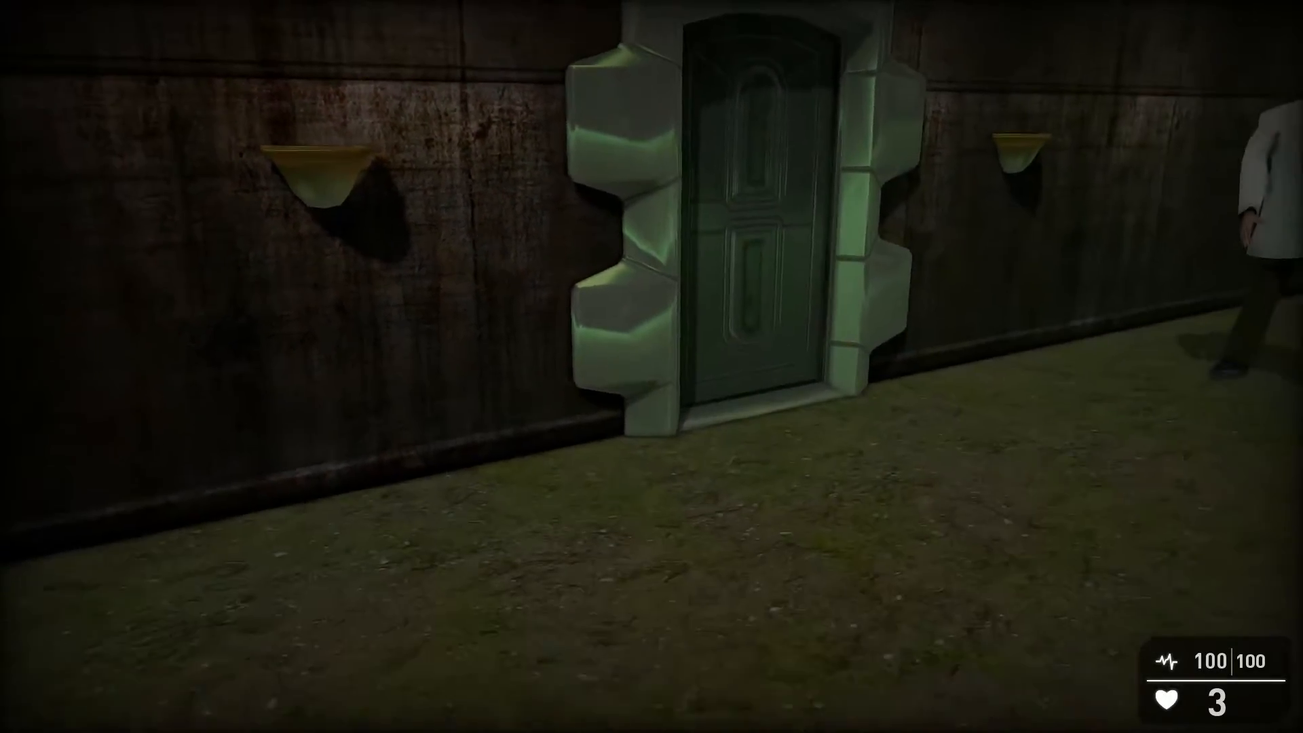
{"action": "key", "text": "w"}
{"action": "key", "text": "w"}
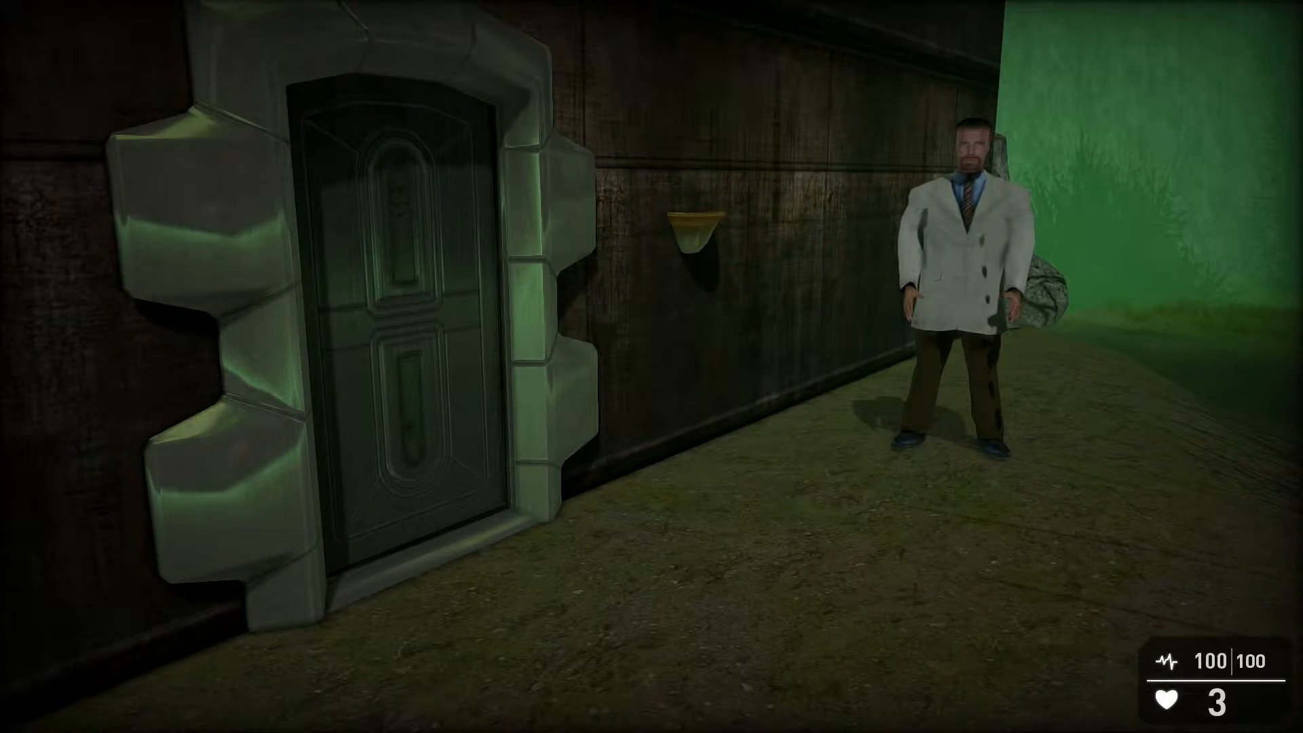
{"action": "key", "text": "Escape"}
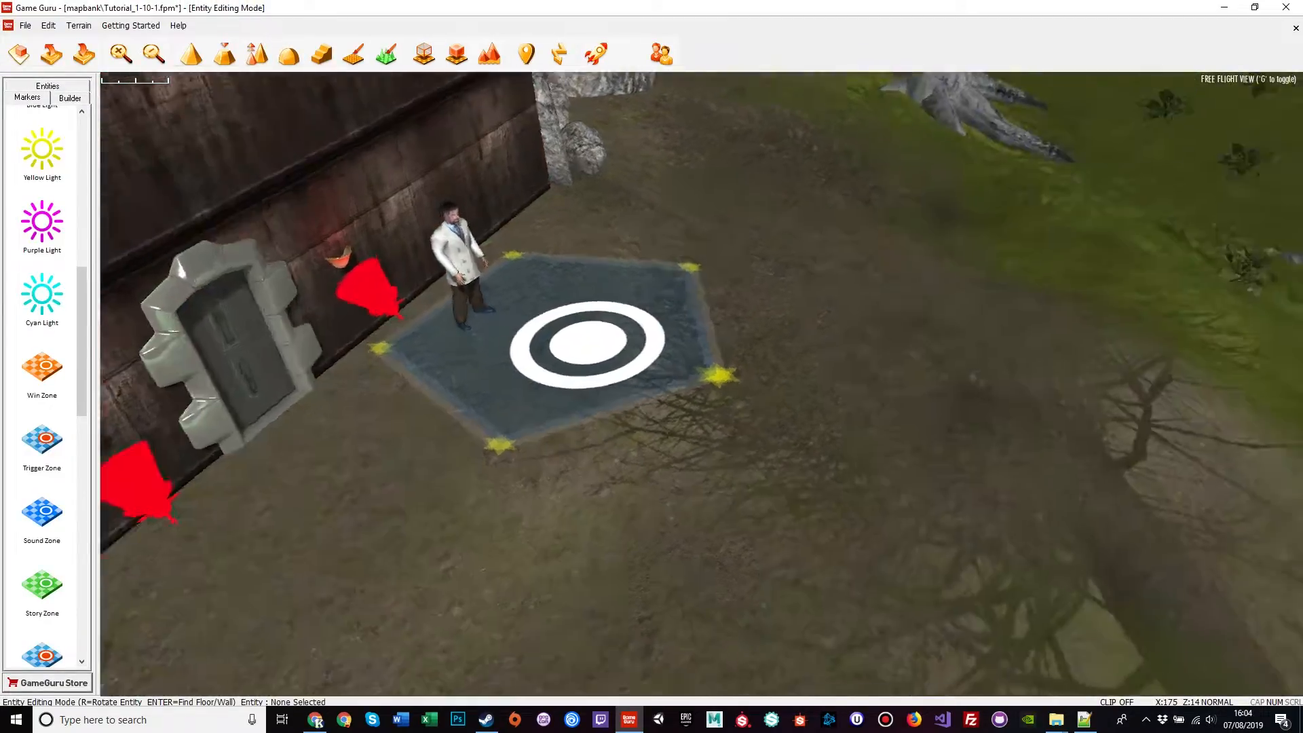
Step: Select the skull key in the cave and drag it out across the ground
{"action": "key", "text": "w"}
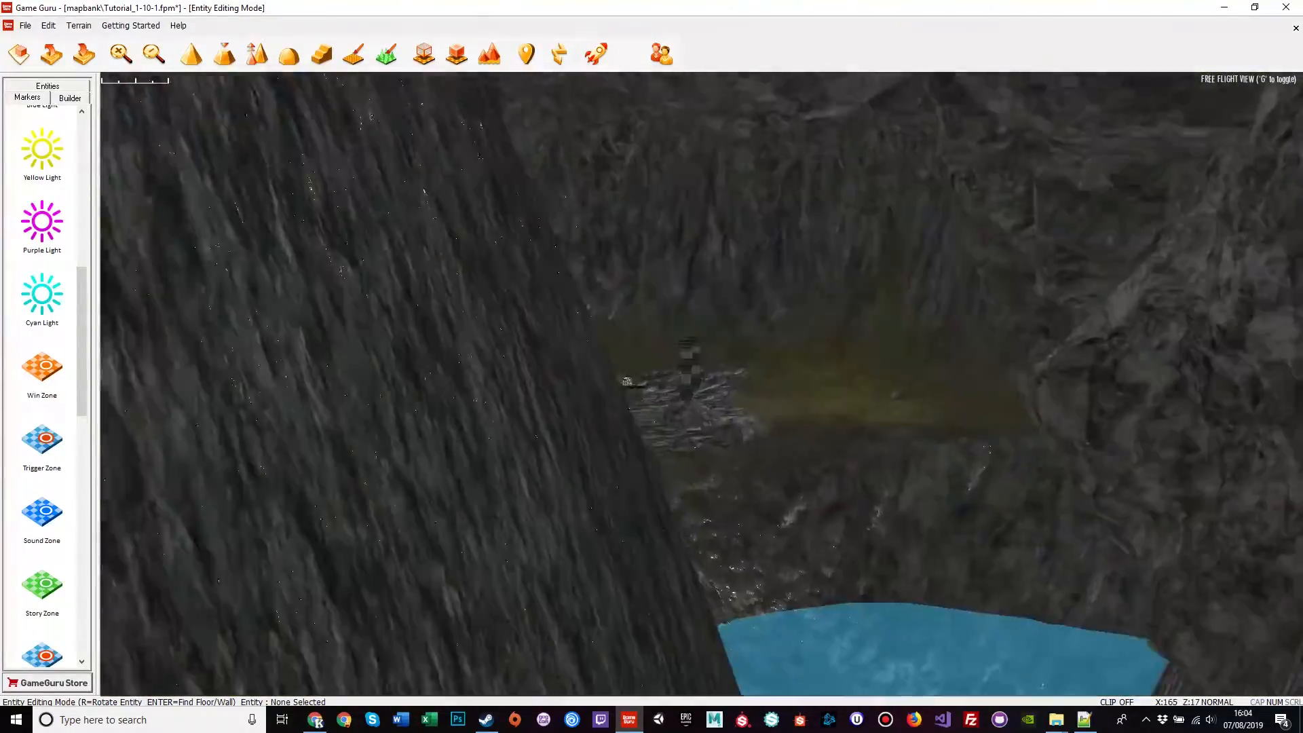
{"action": "key", "text": "w"}
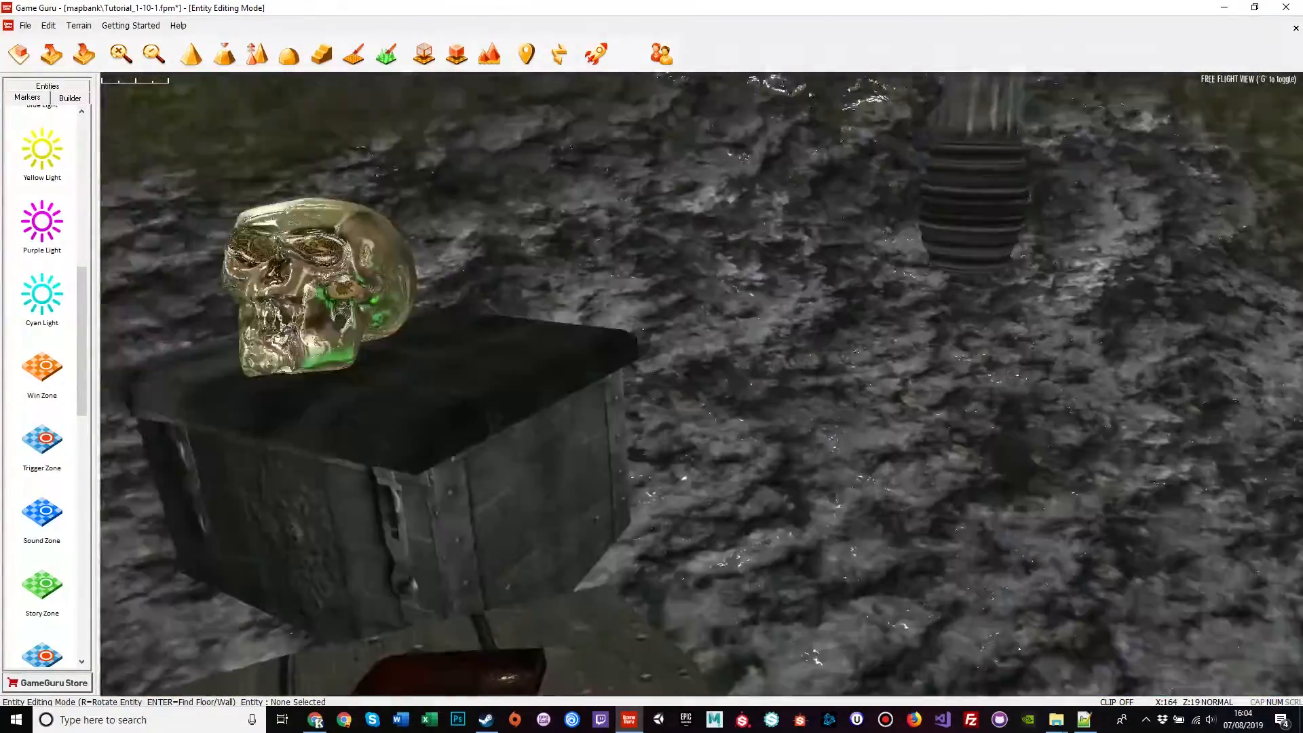
{"action": "key", "text": "s"}
{"action": "left_click", "coordinate": [546, 381]}
{"action": "left_click_drag", "start_coordinate": [546, 390], "coordinate": [879, 618]}
{"action": "right_click_drag", "start_coordinate": [879, 618], "coordinate": [1006, 653]}
{"action": "left_click_drag", "start_coordinate": [1007, 653], "coordinate": [1045, 547]}
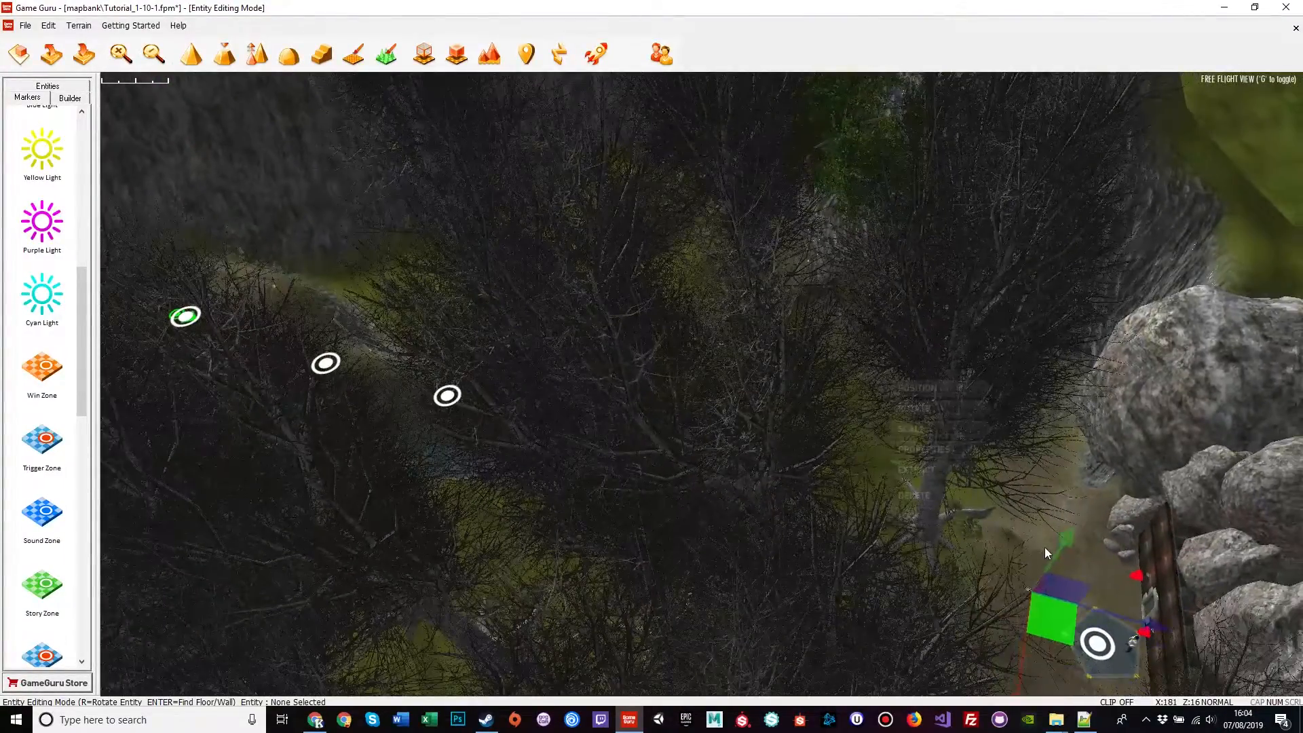
{"action": "key", "text": "w"}
{"action": "right_click_drag", "start_coordinate": [1010, 586], "coordinate": [1100, 621]}
{"action": "left_click_drag", "start_coordinate": [662, 522], "coordinate": [305, 177]}
{"action": "right_click_drag", "start_coordinate": [380, 378], "coordinate": [693, 372]}
Step: Slide the skull further left, lower it onto the ground, and relaunch test play
{"action": "left_click_drag", "start_coordinate": [909, 444], "coordinate": [418, 458]}
{"action": "left_click_drag", "start_coordinate": [385, 344], "coordinate": [379, 393]}
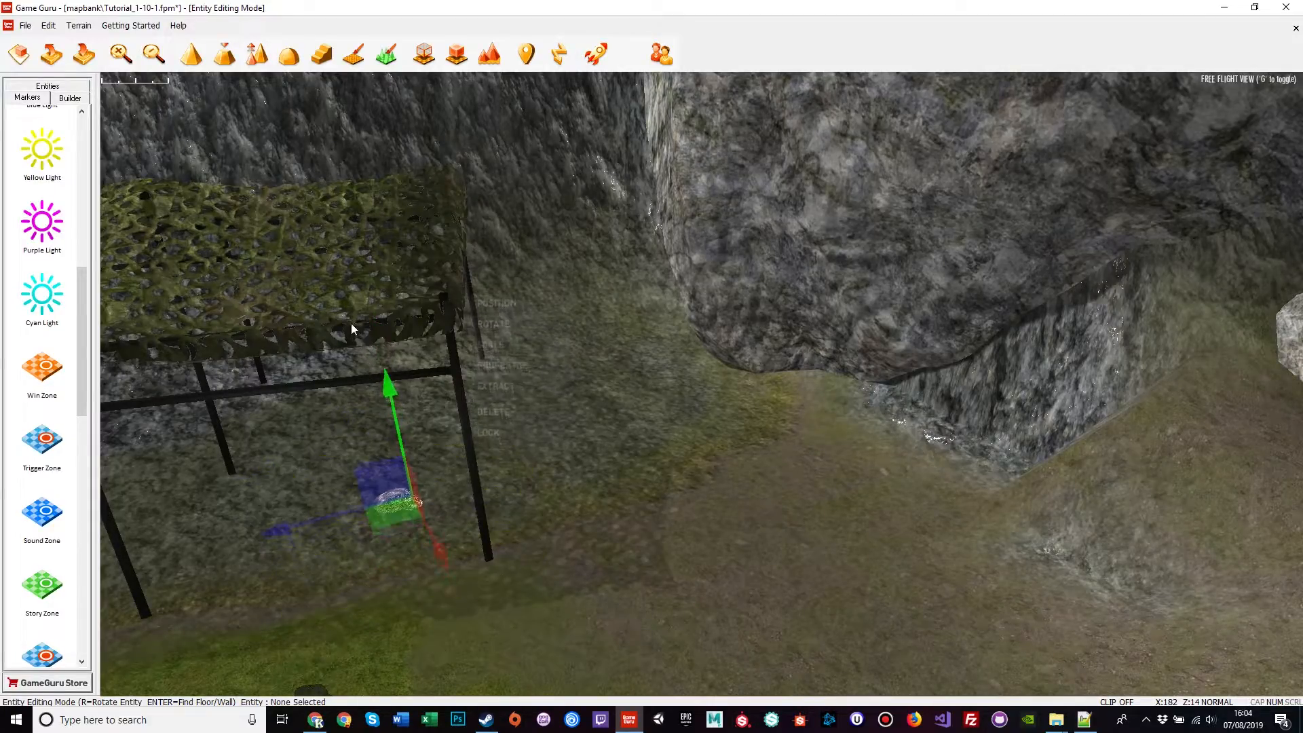
{"action": "left_click", "coordinate": [657, 499]}
{"action": "key", "text": "d"}
{"action": "right_click_drag", "start_coordinate": [657, 499], "coordinate": [747, 434]}
{"action": "key", "text": "w"}
{"action": "key", "text": "s"}
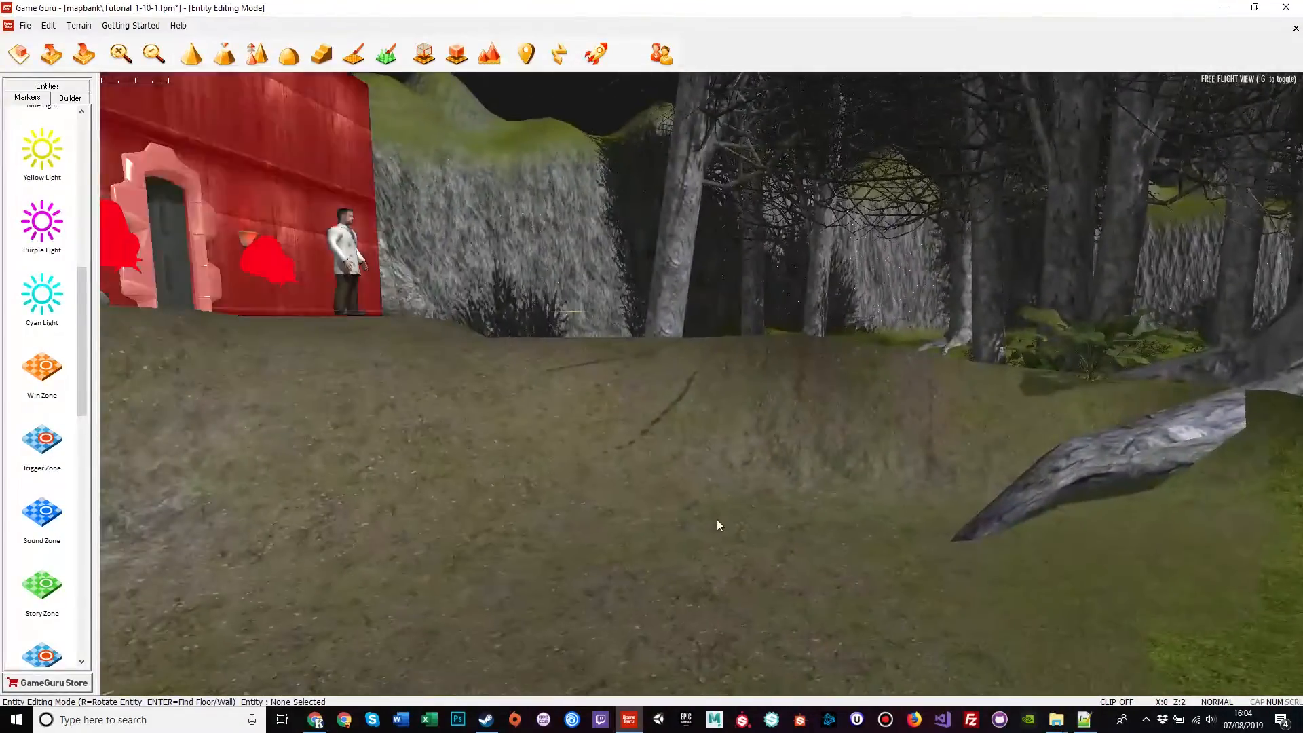
{"action": "left_click", "coordinate": [595, 55]}
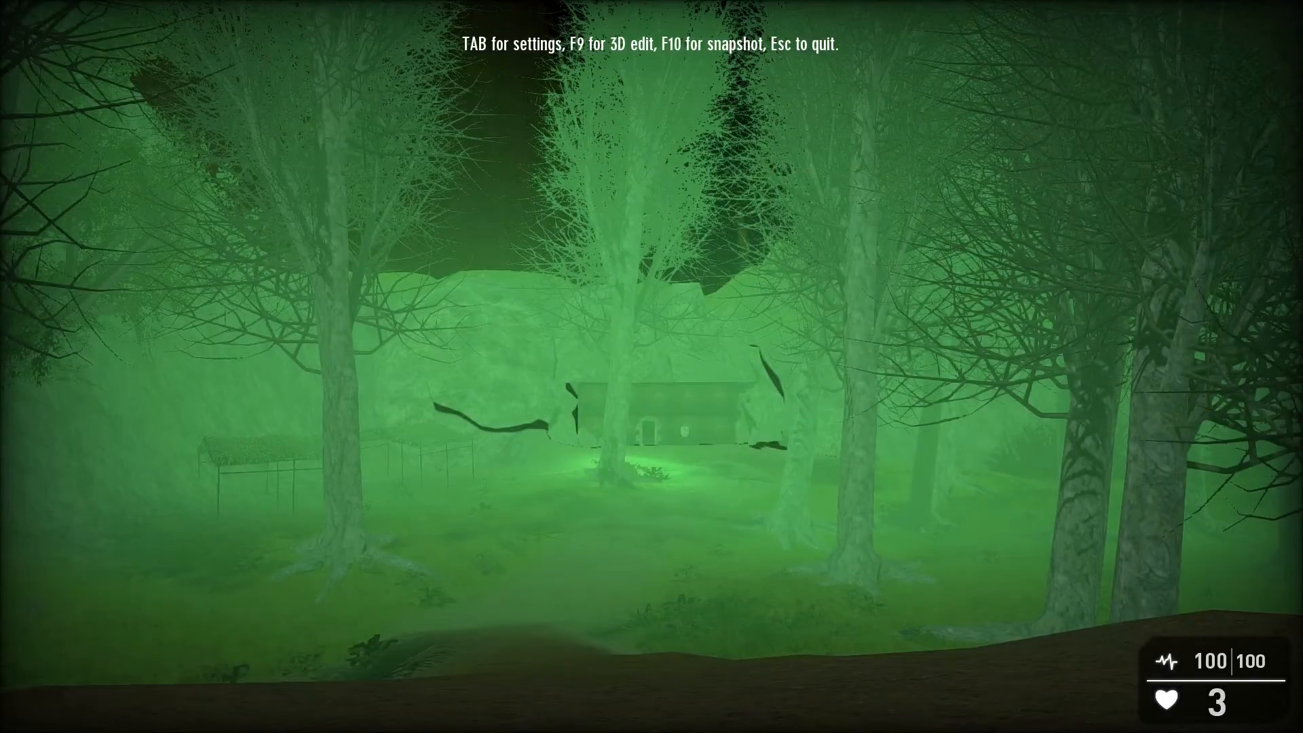
Step: Walk to the lab door, then over to the golden skull key and pick it up
{"action": "key", "text": "w"}
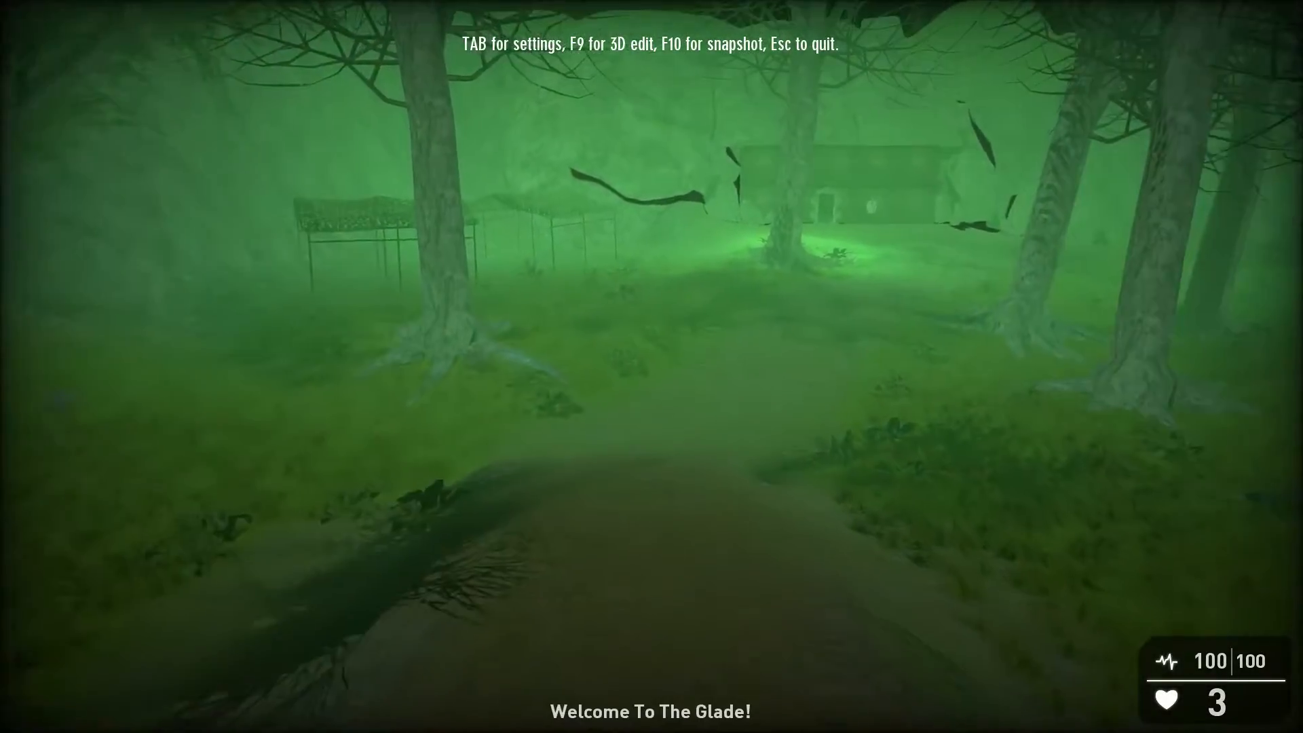
{"action": "key", "text": "w"}
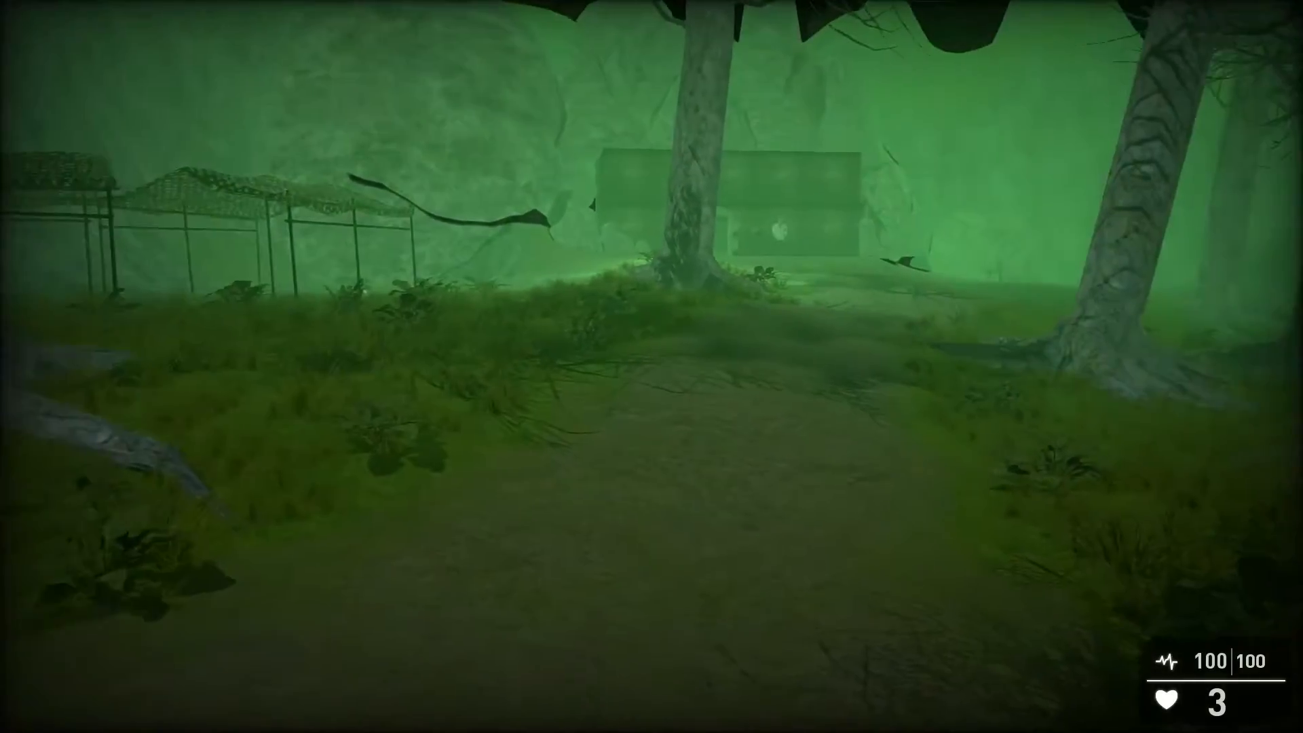
{"action": "key", "text": "w"}
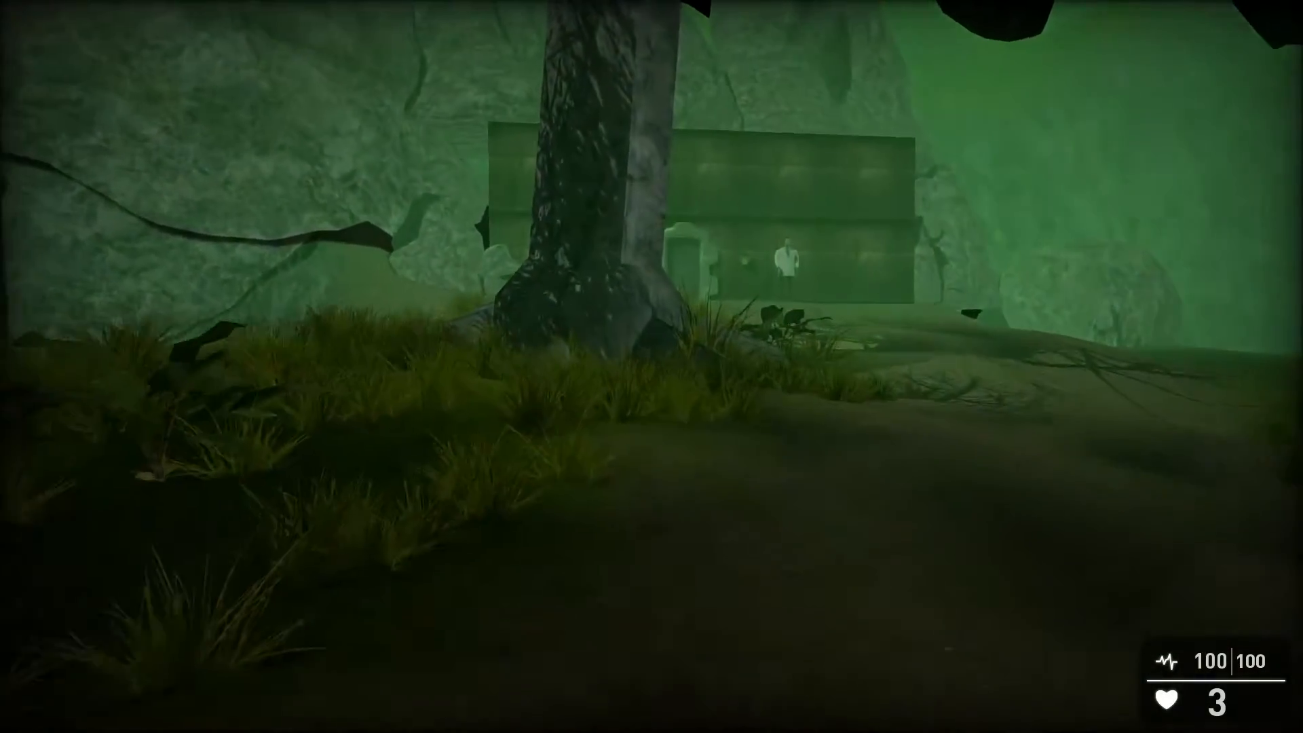
{"action": "key", "text": "w"}
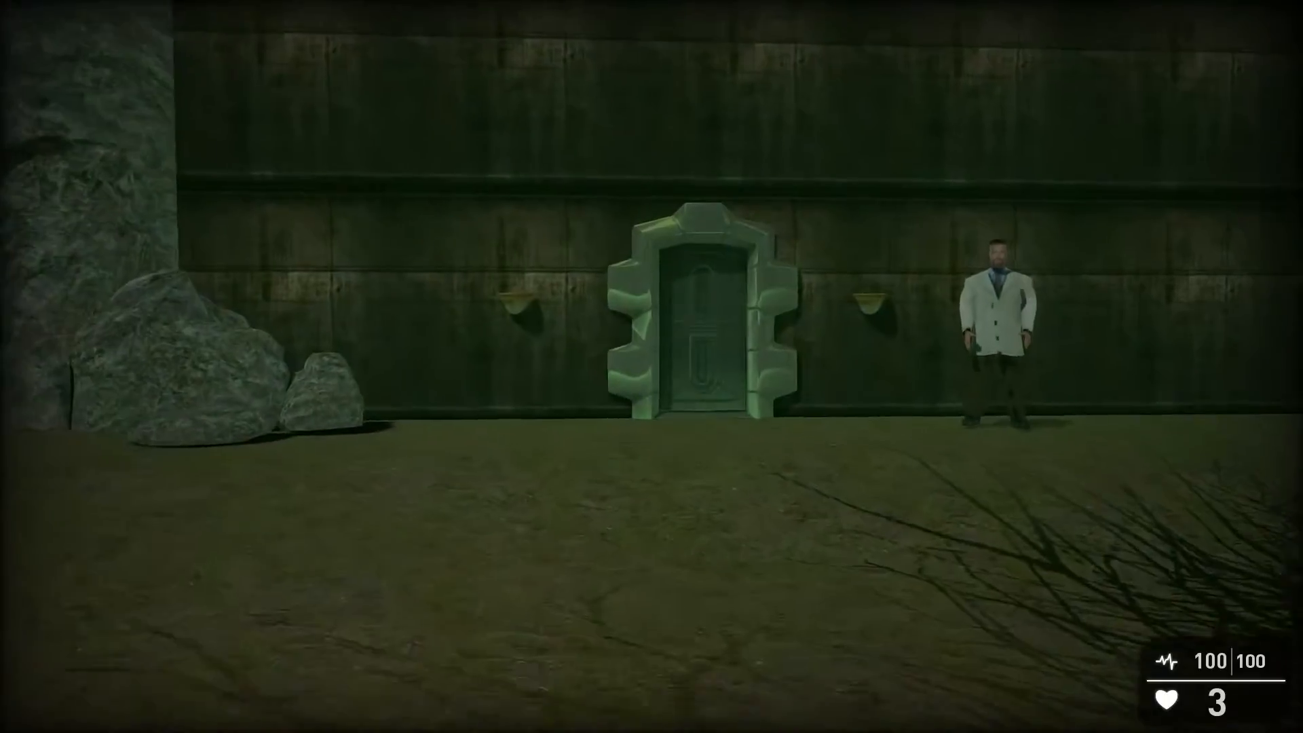
{"action": "key", "text": "w"}
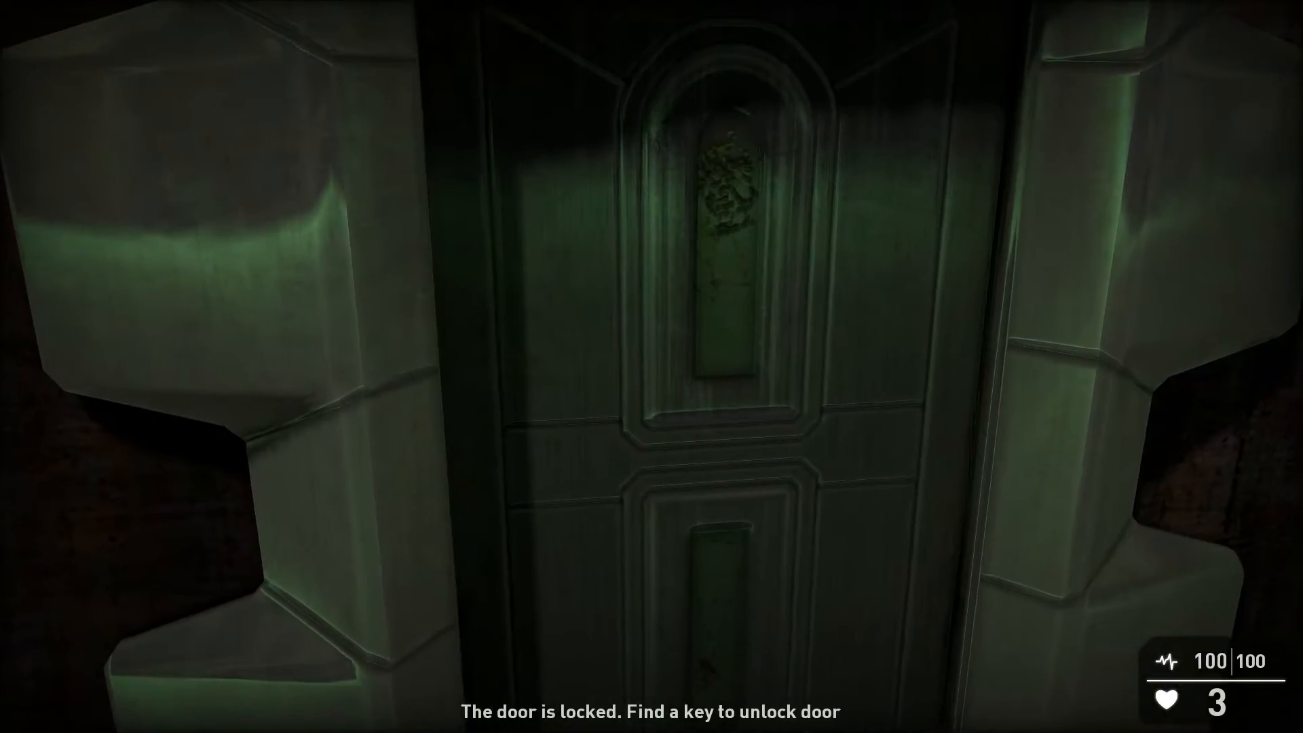
{"action": "key", "text": "w"}
{"action": "key", "text": "w"}
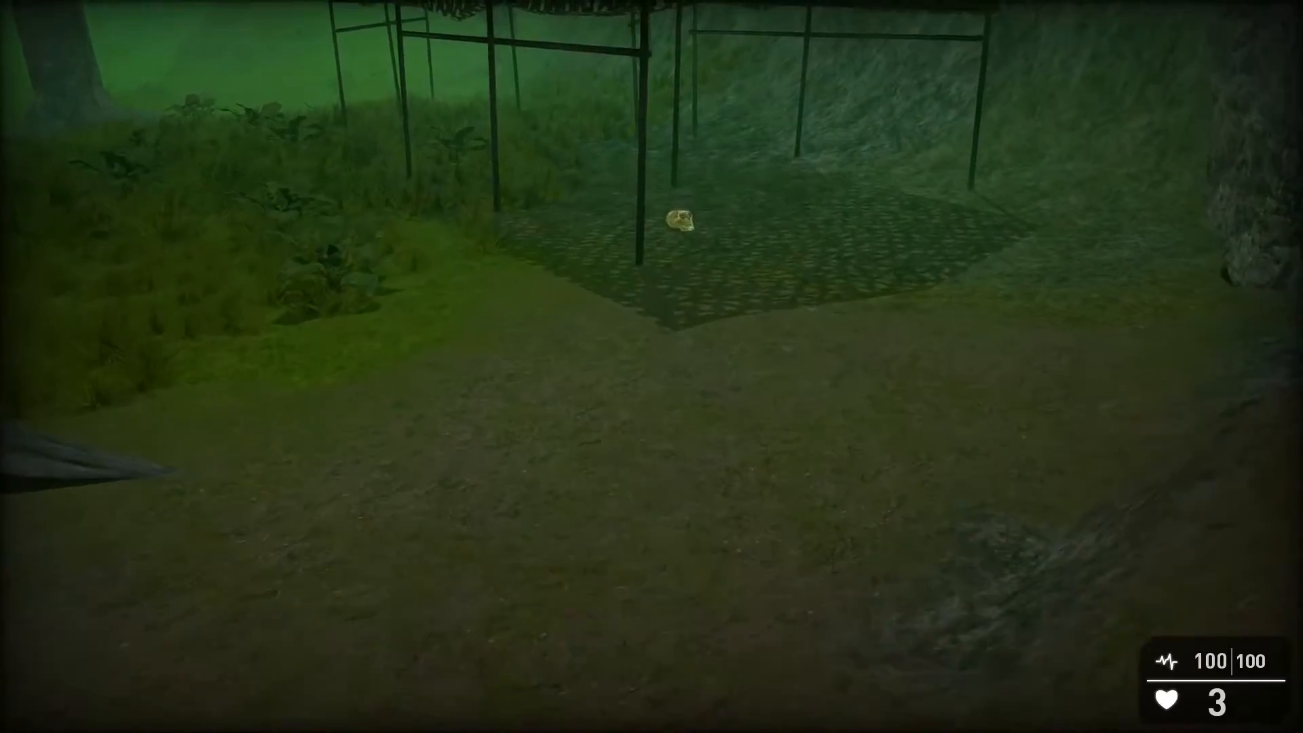
{"action": "key", "text": "w"}
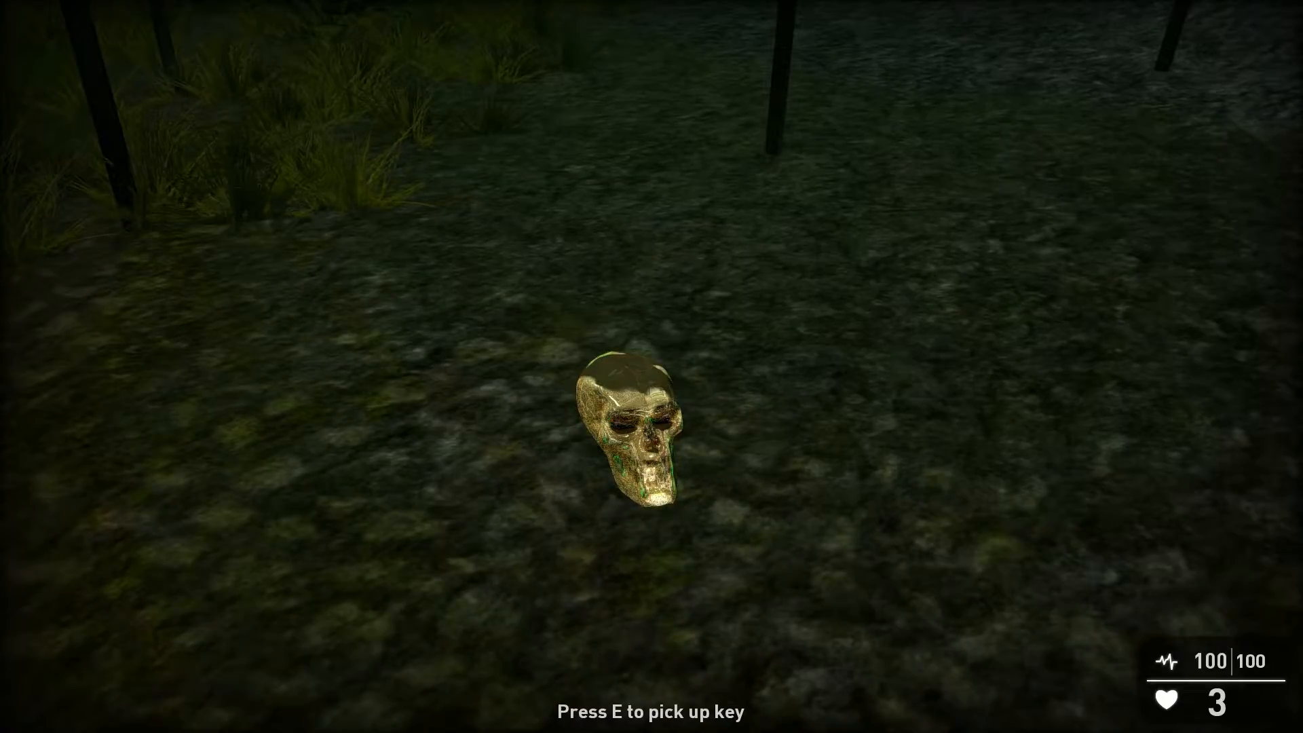
{"action": "key", "text": "e"}
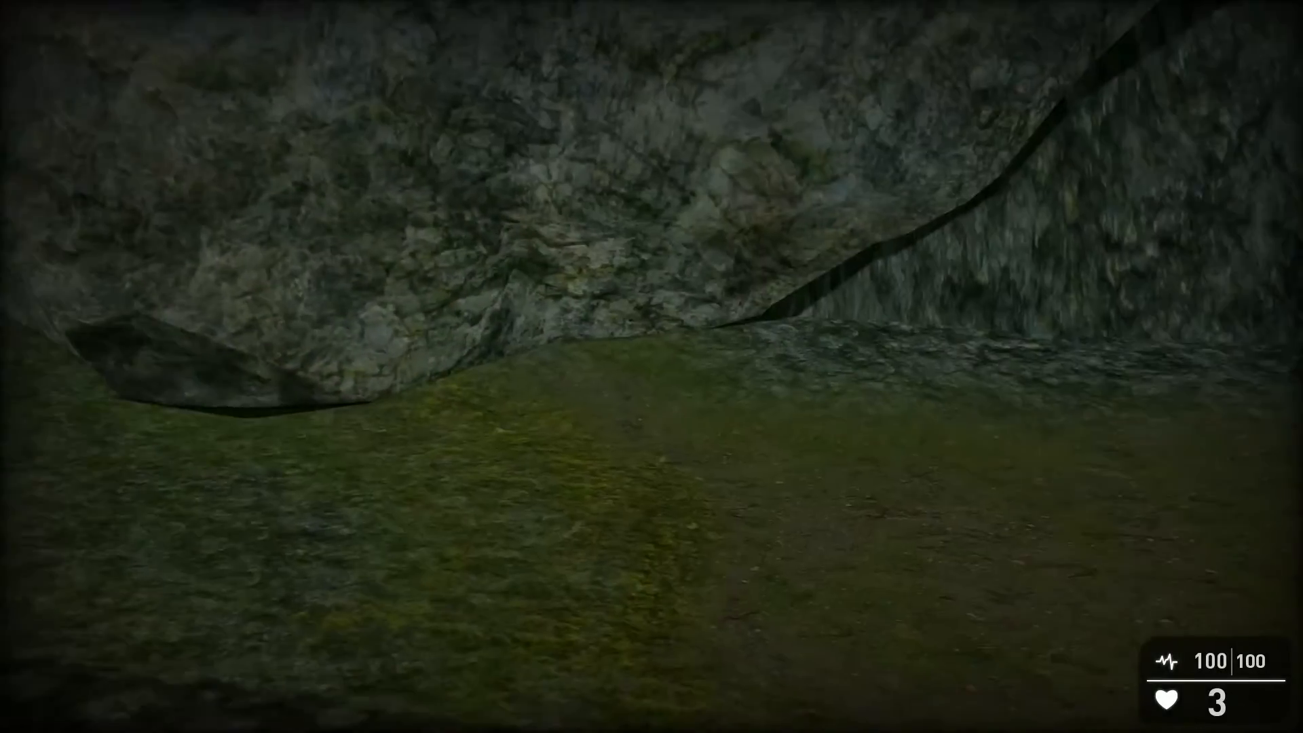
Step: Unlock and open the lab door with the key, step inside and back out, then end the test
{"action": "key", "text": "w"}
{"action": "key", "text": "w"}
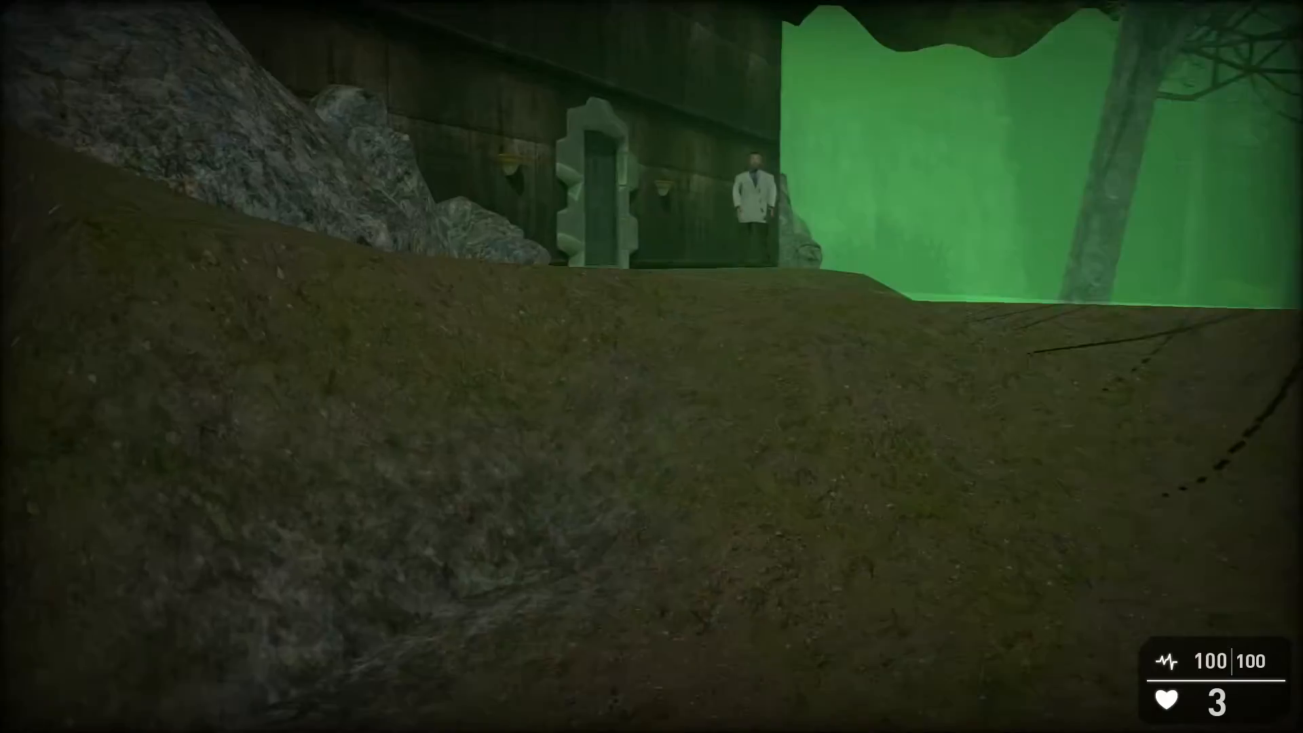
{"action": "key", "text": "w"}
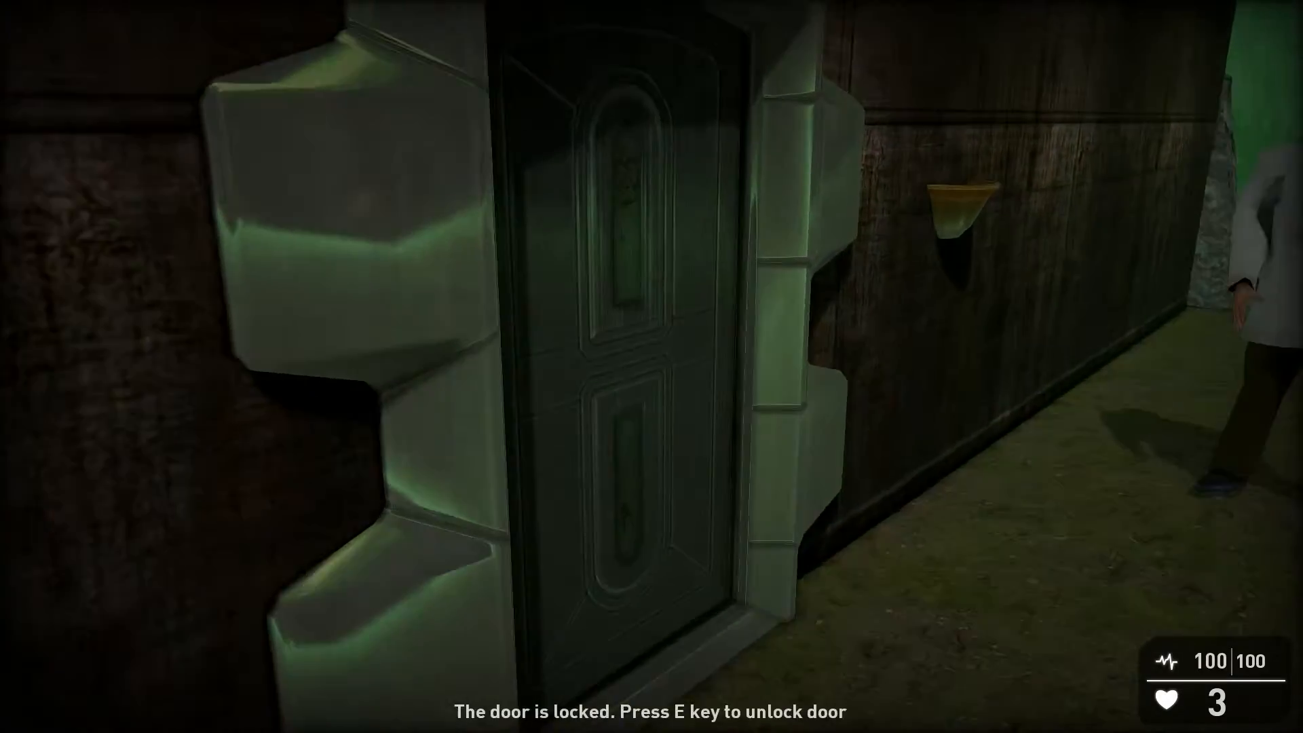
{"action": "key", "text": "s"}
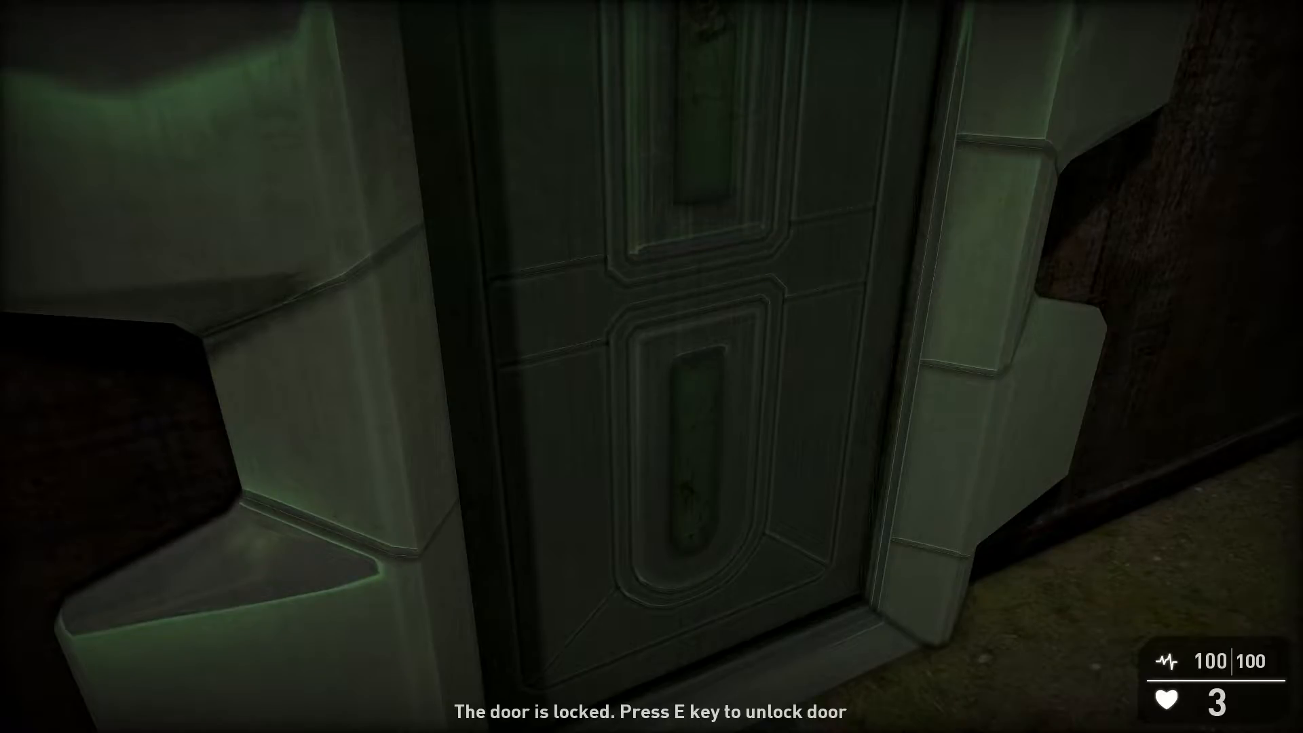
{"action": "key", "text": "e"}
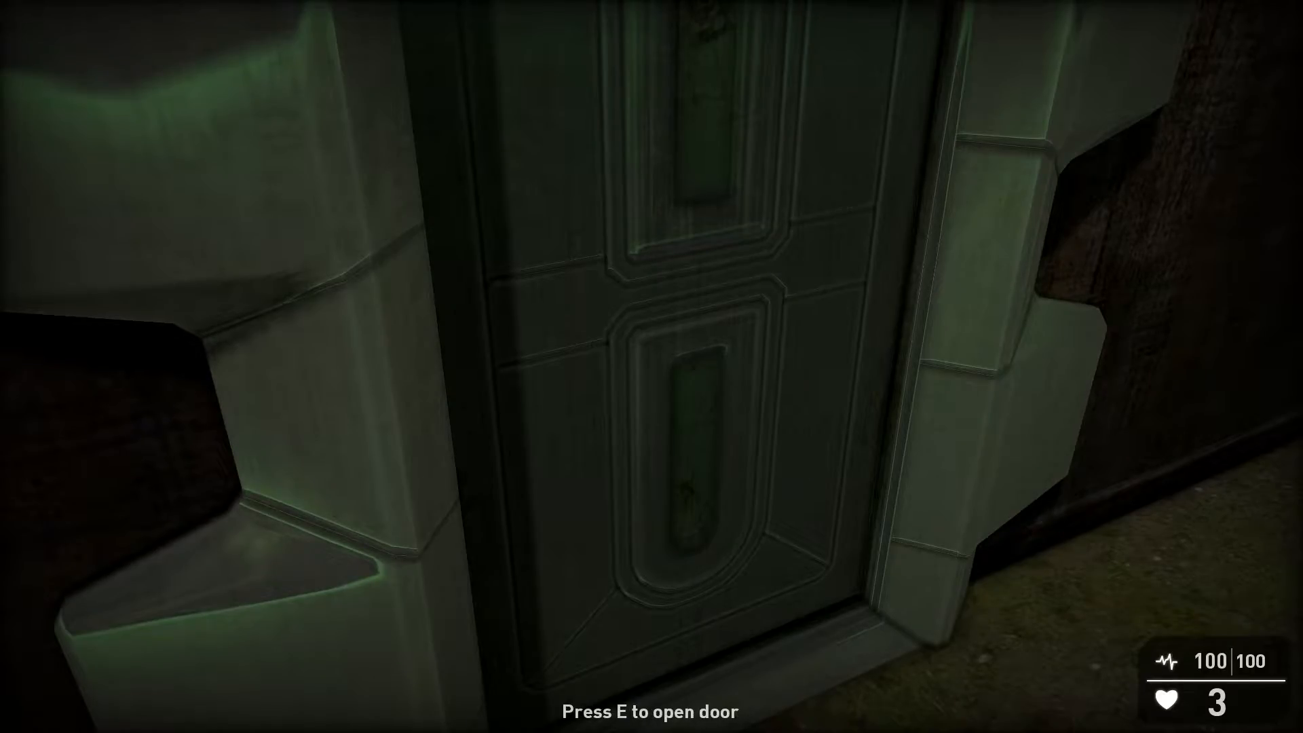
{"action": "key", "text": "e"}
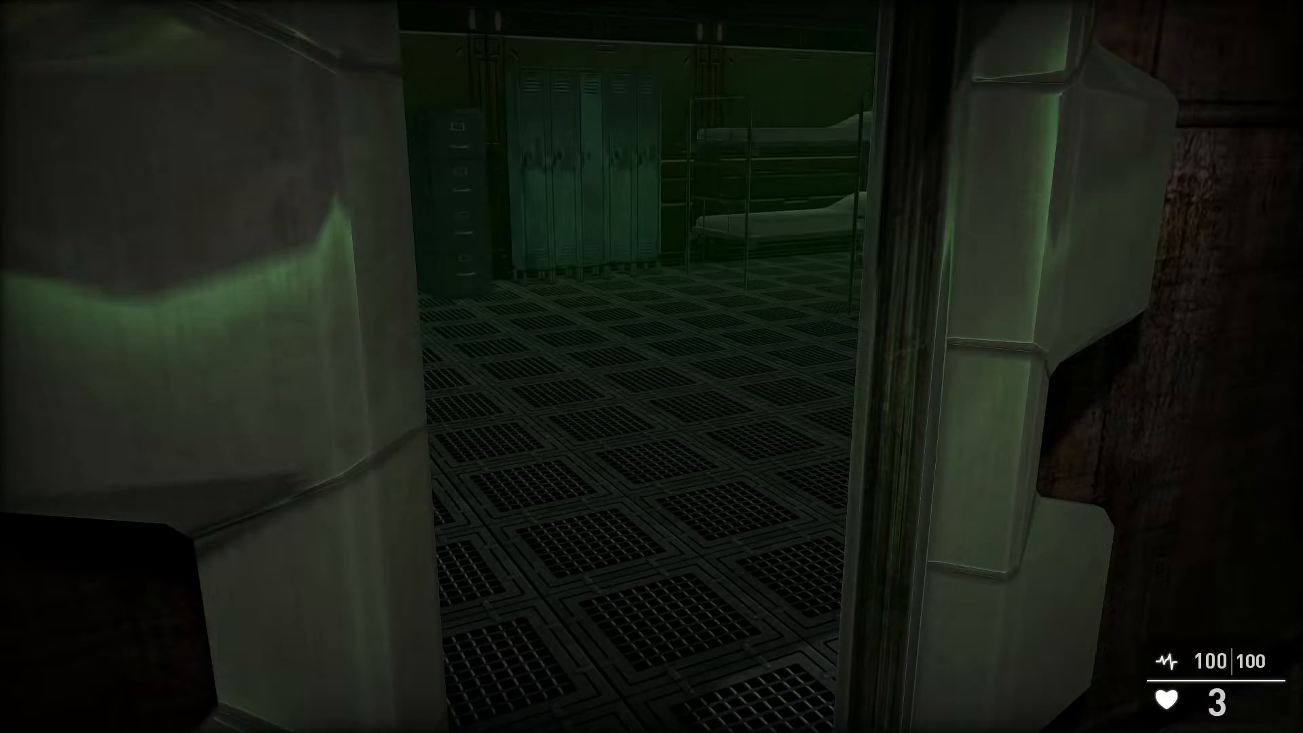
{"action": "key", "text": "w"}
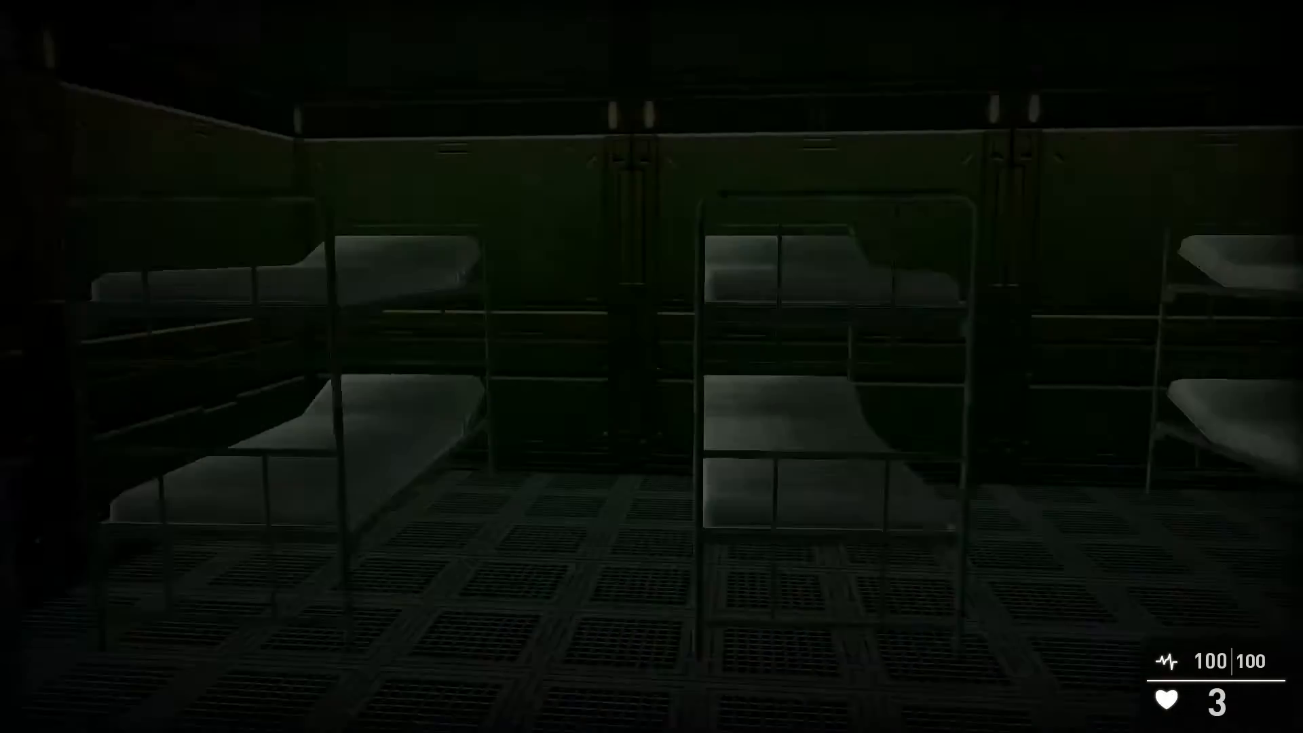
{"action": "key", "text": "w"}
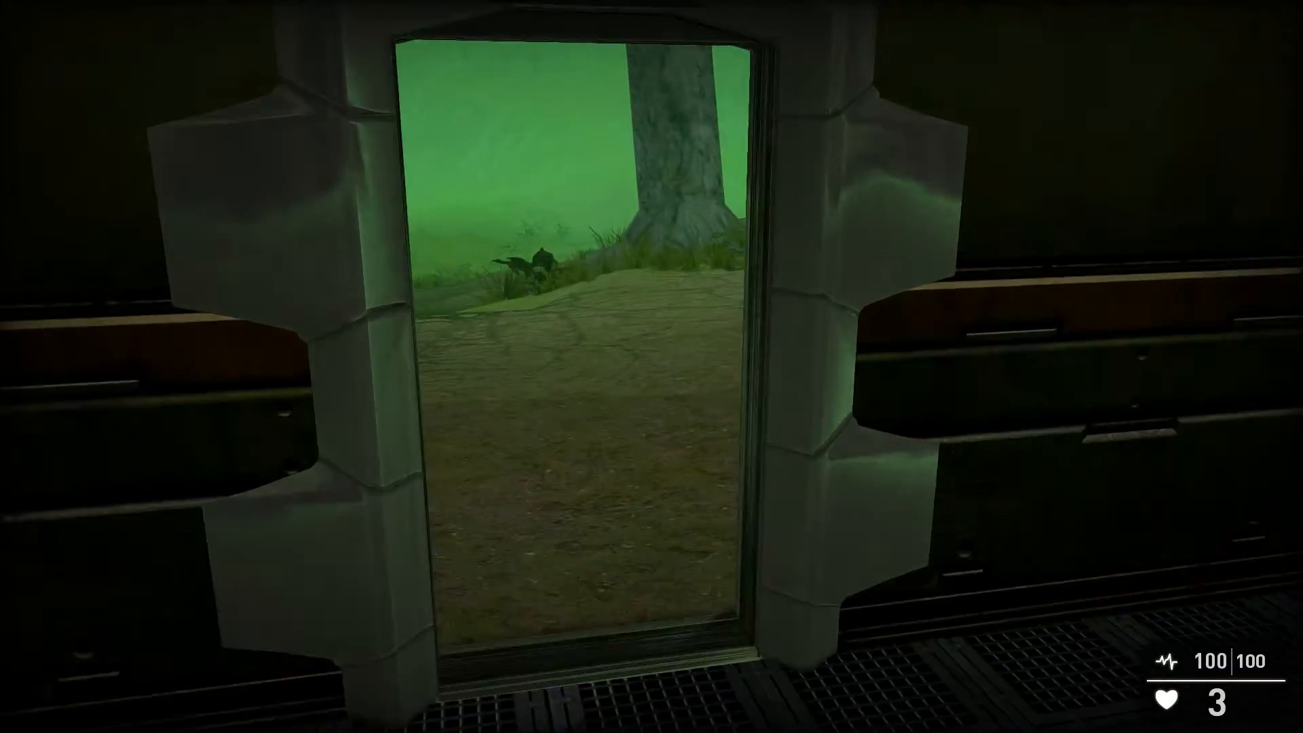
{"action": "key", "text": "w"}
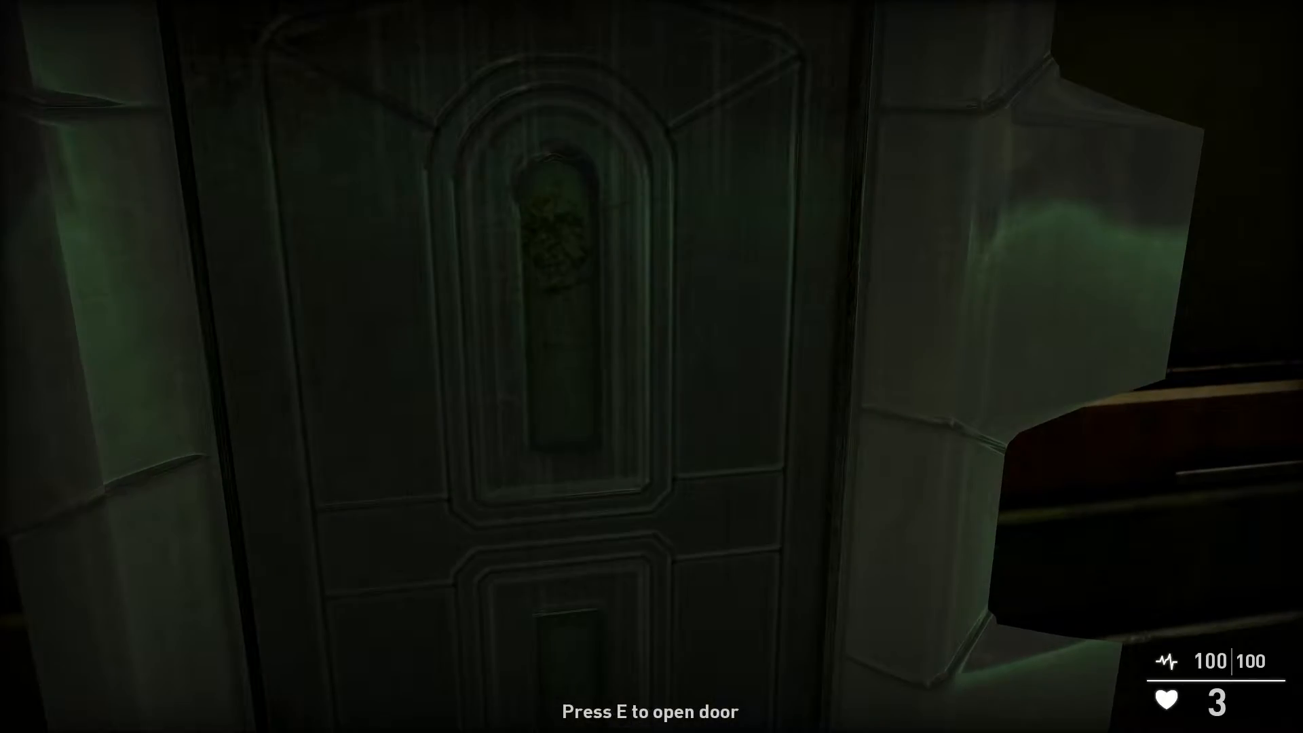
{"action": "key", "text": "e"}
{"action": "key", "text": "e"}
{"action": "key", "text": "e"}
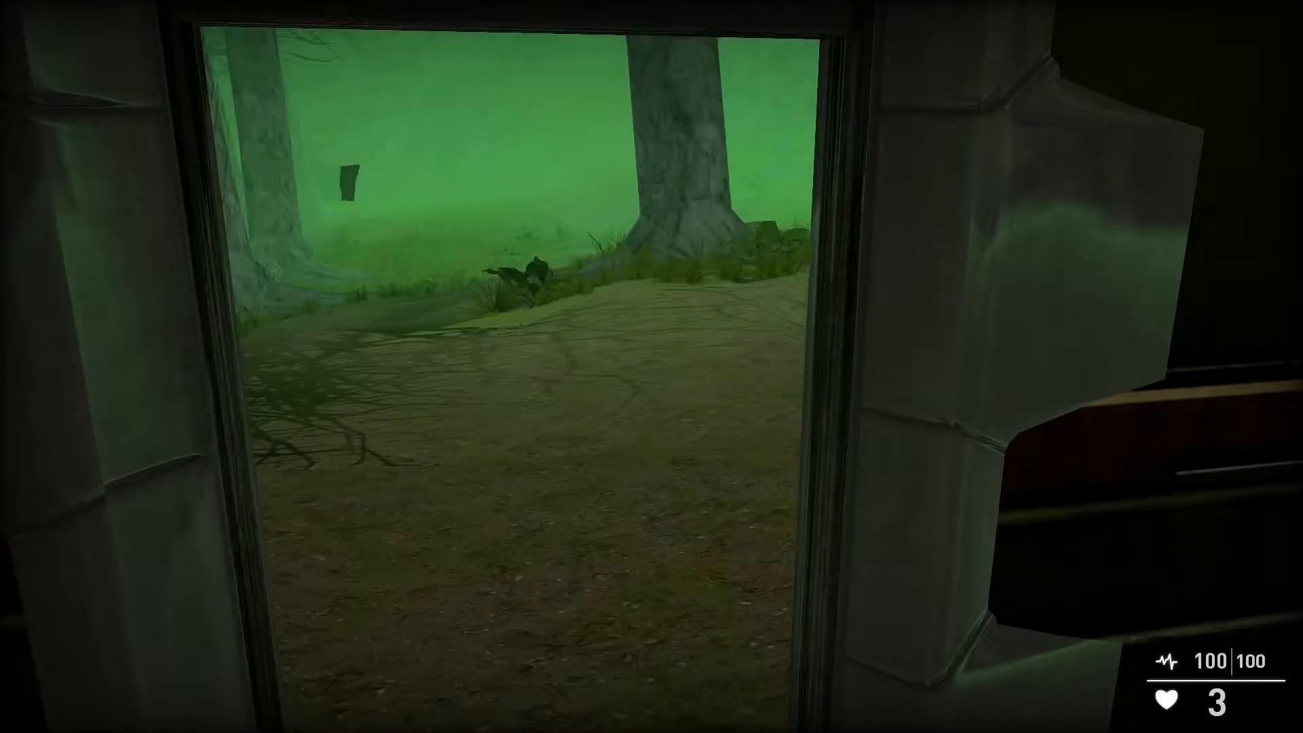
{"action": "key", "text": "w"}
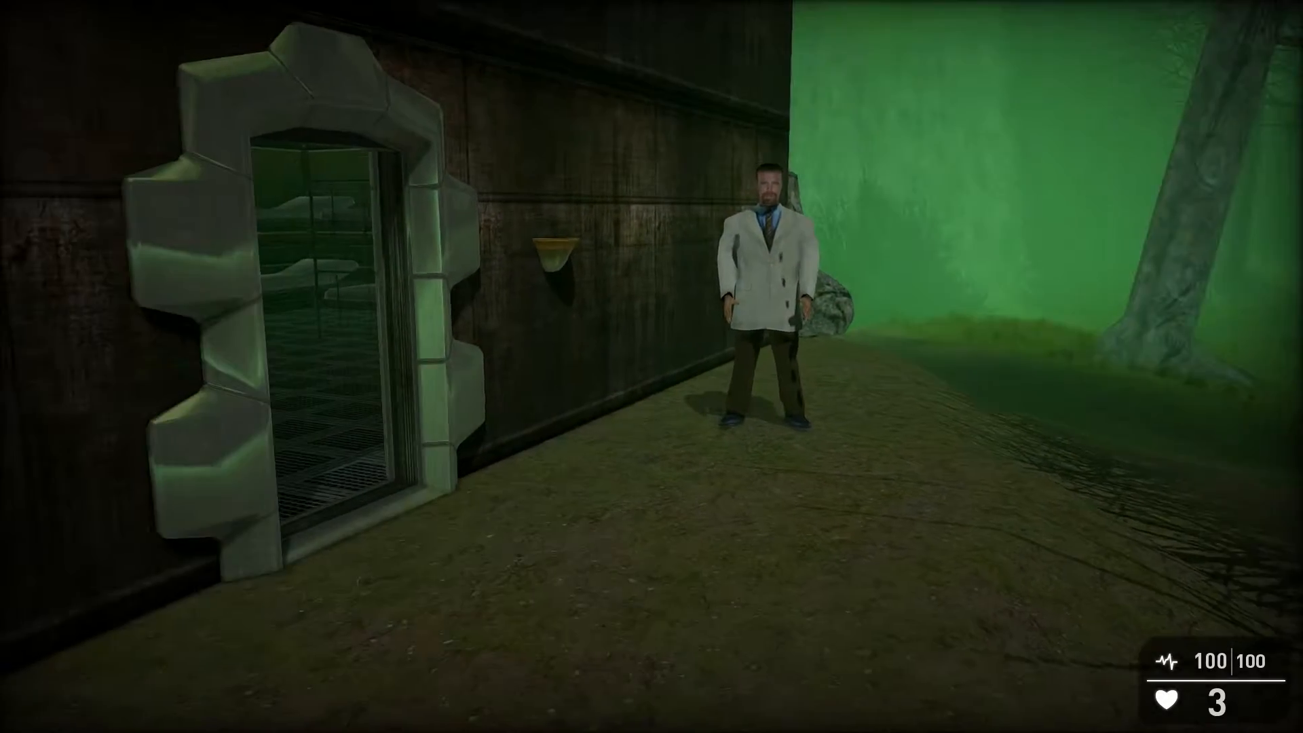
{"action": "key", "text": "Escape"}
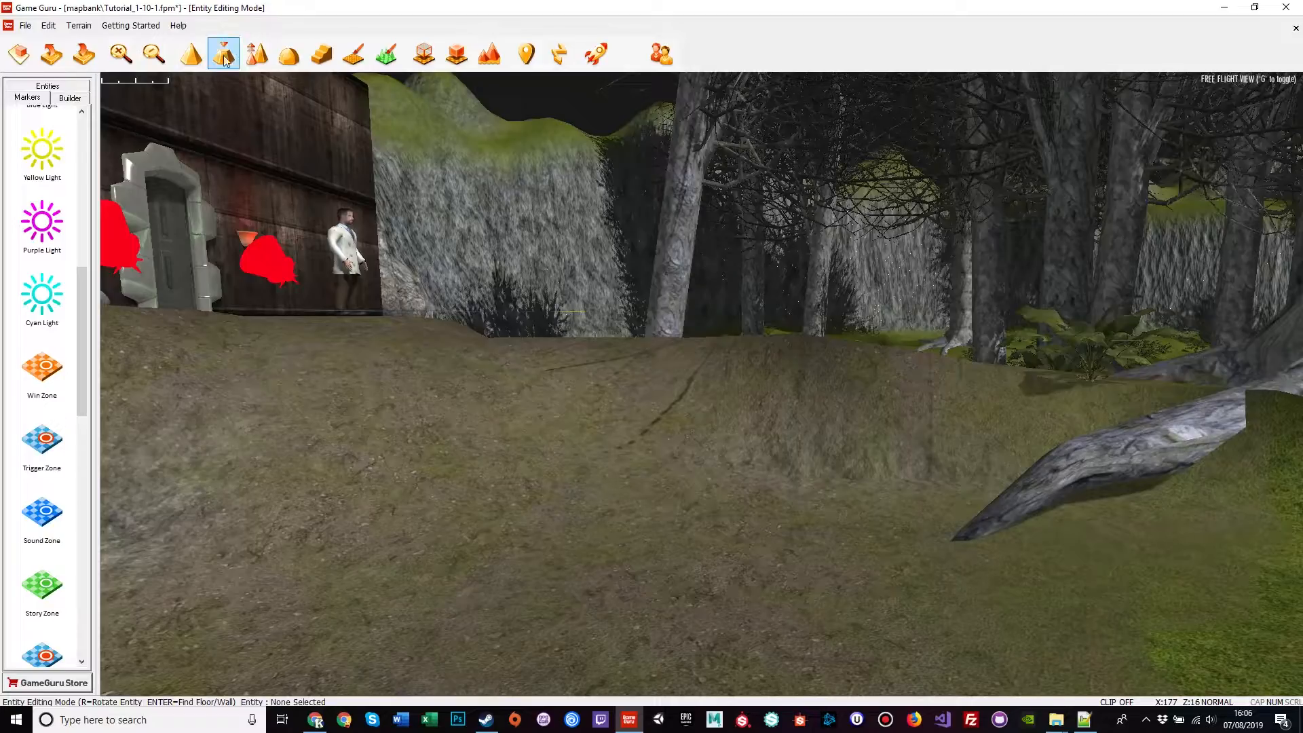
Step: Fly the editor camera back to the lab door, select it, and dismiss the antivirus notification
{"action": "right_click_drag", "start_coordinate": [389, 304], "coordinate": [248, 306]}
{"action": "key", "text": "w"}
{"action": "key", "text": "s"}
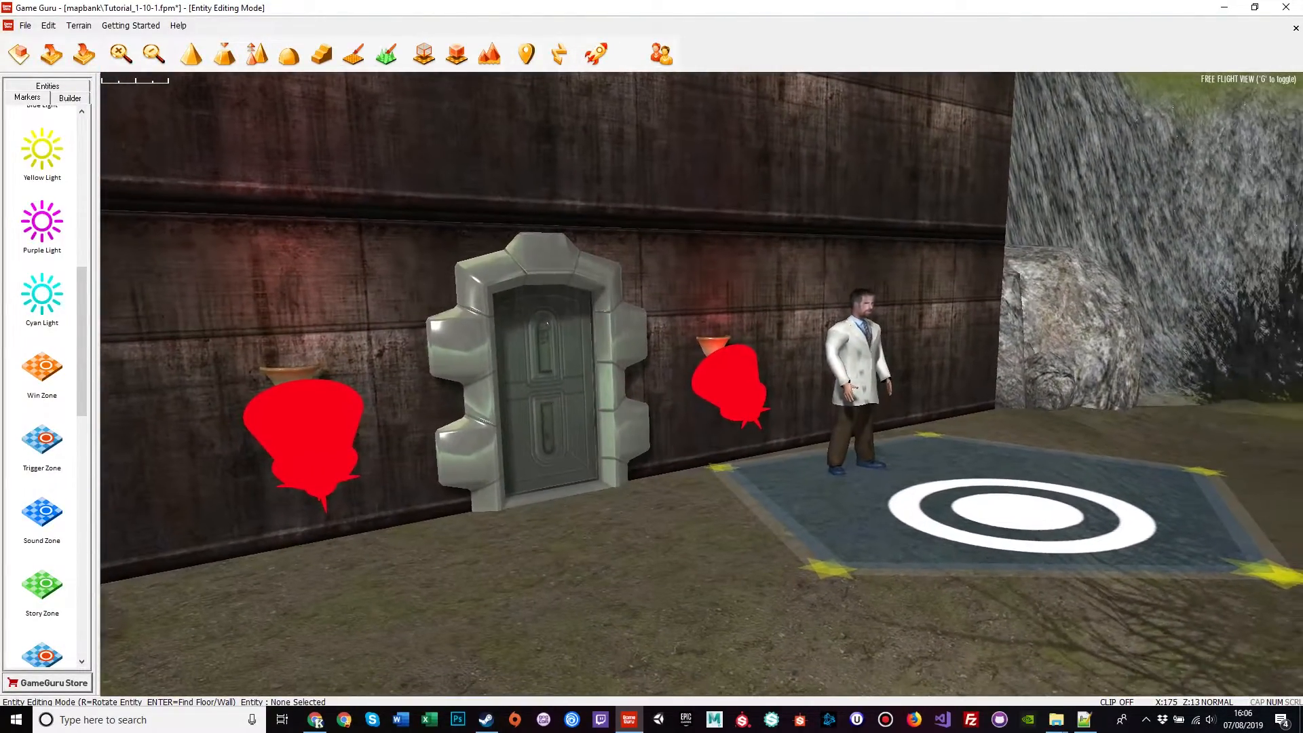
{"action": "right_click_drag", "start_coordinate": [543, 452], "coordinate": [588, 455]}
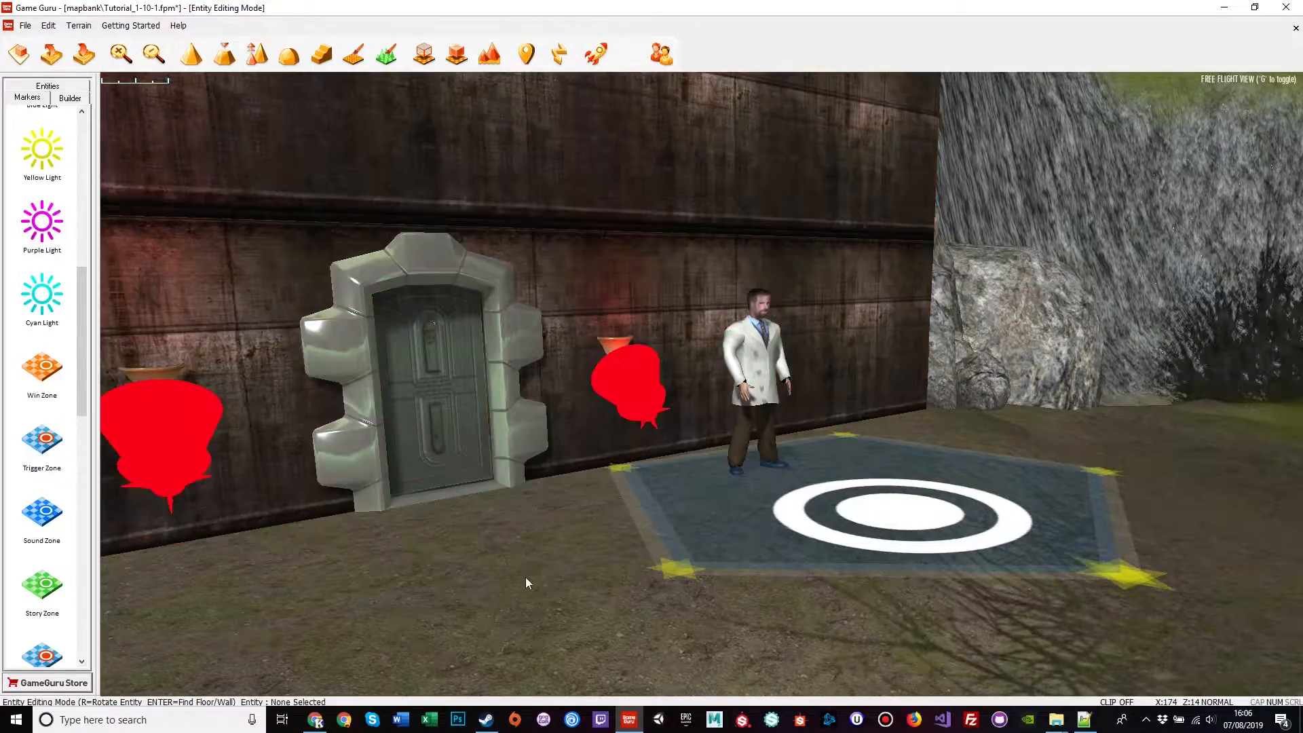
{"action": "right_click_drag", "start_coordinate": [526, 577], "coordinate": [613, 581]}
{"action": "key", "text": "w"}
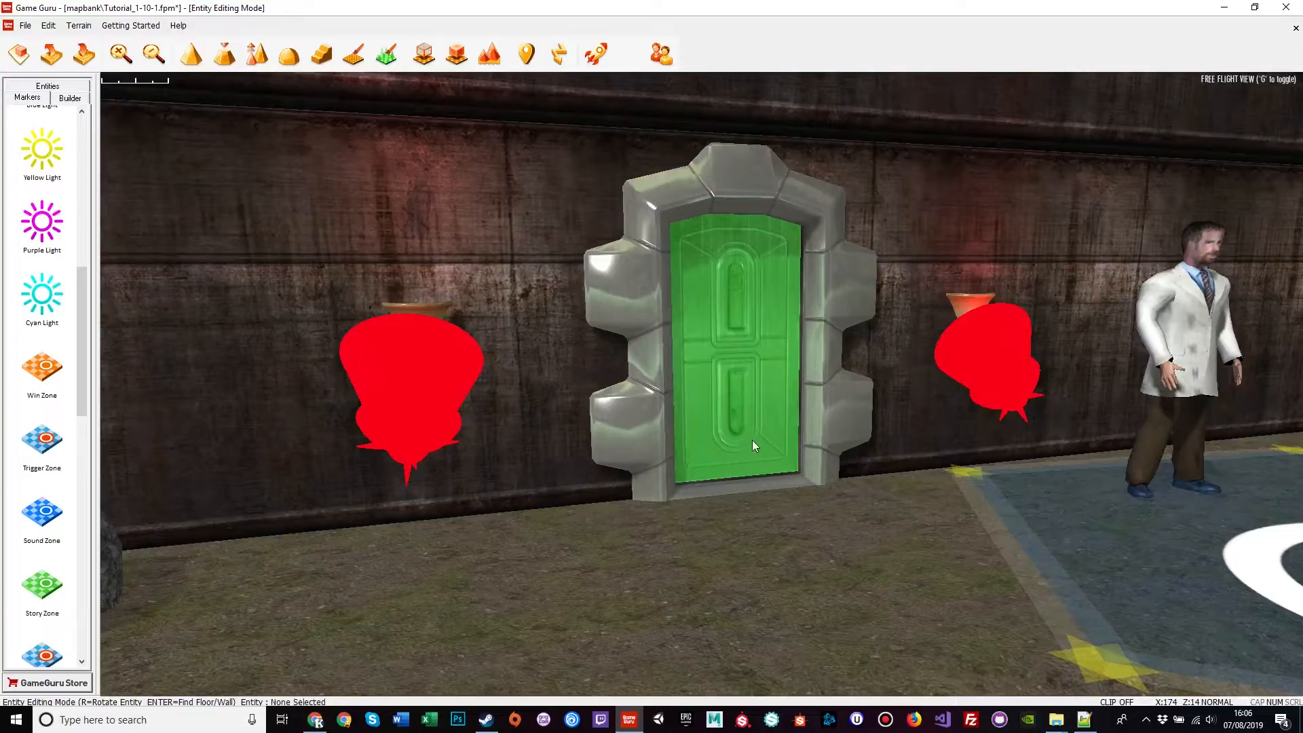
{"action": "right_click_drag", "start_coordinate": [739, 516], "coordinate": [876, 516]}
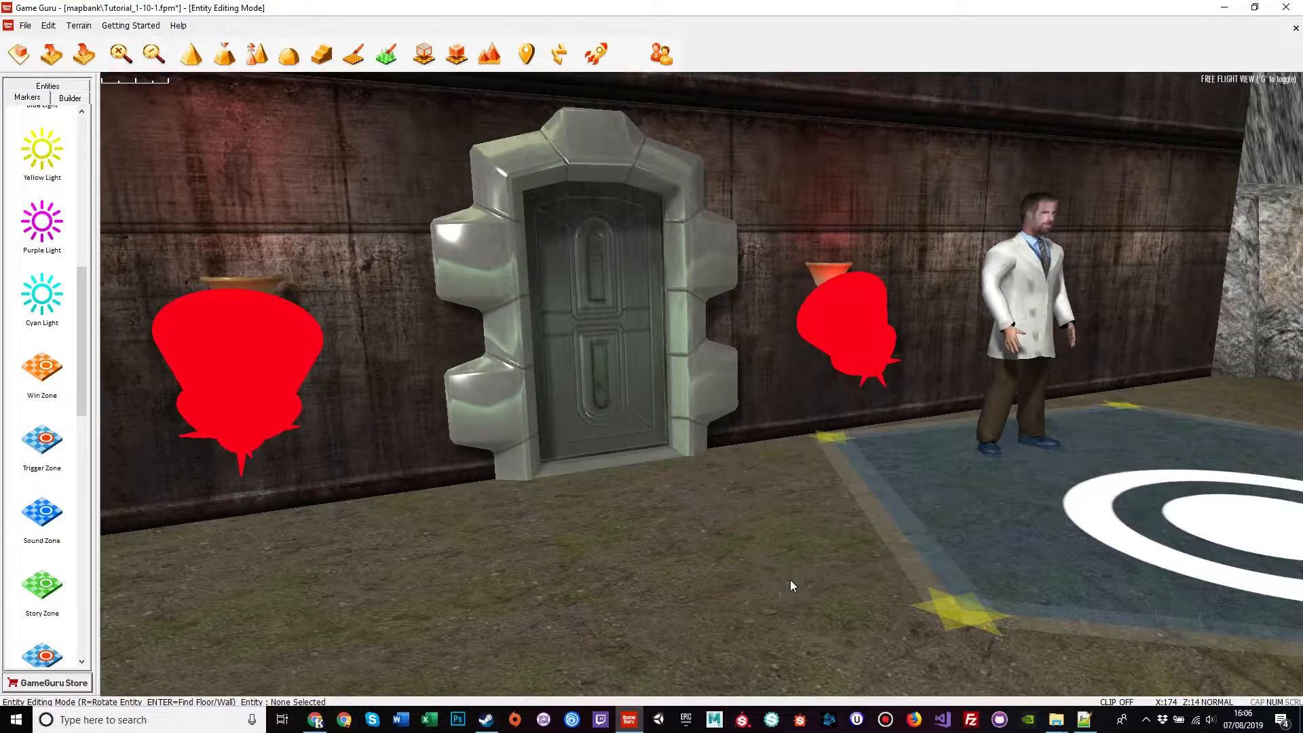
{"action": "left_click", "coordinate": [646, 413]}
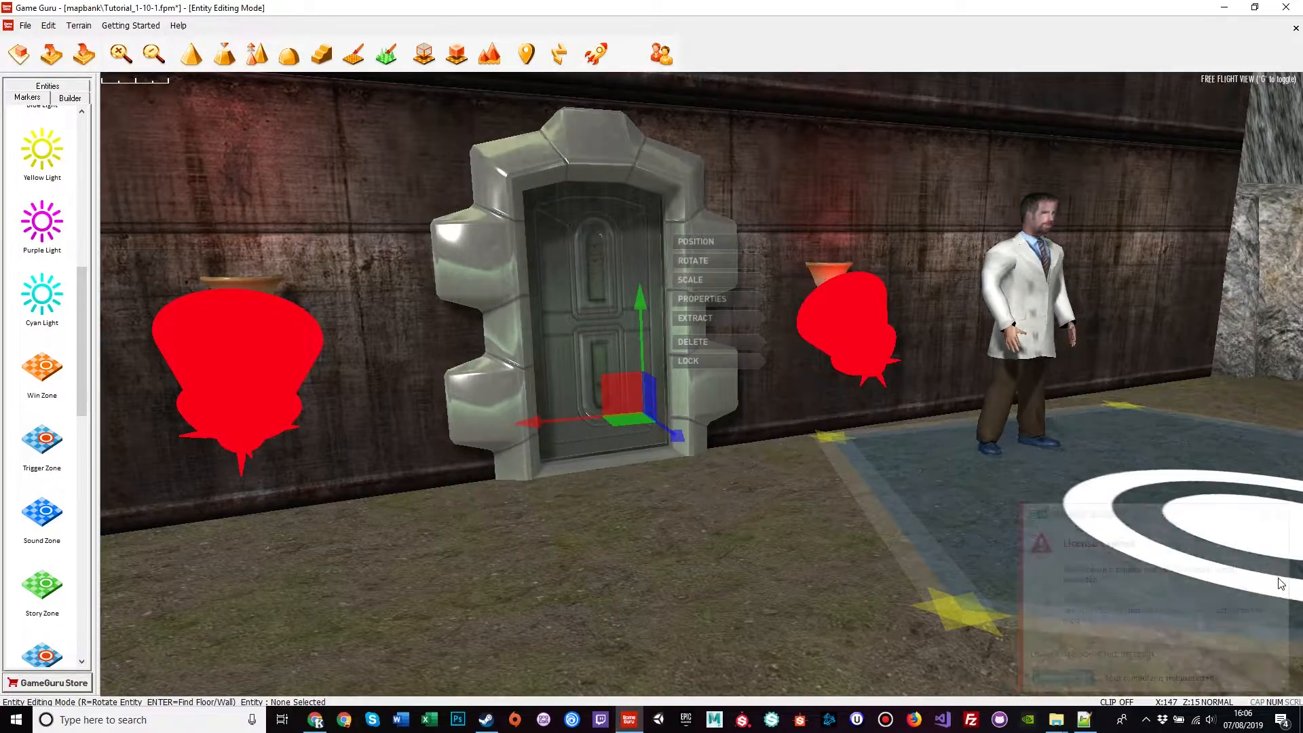
{"action": "left_click", "coordinate": [1279, 514]}
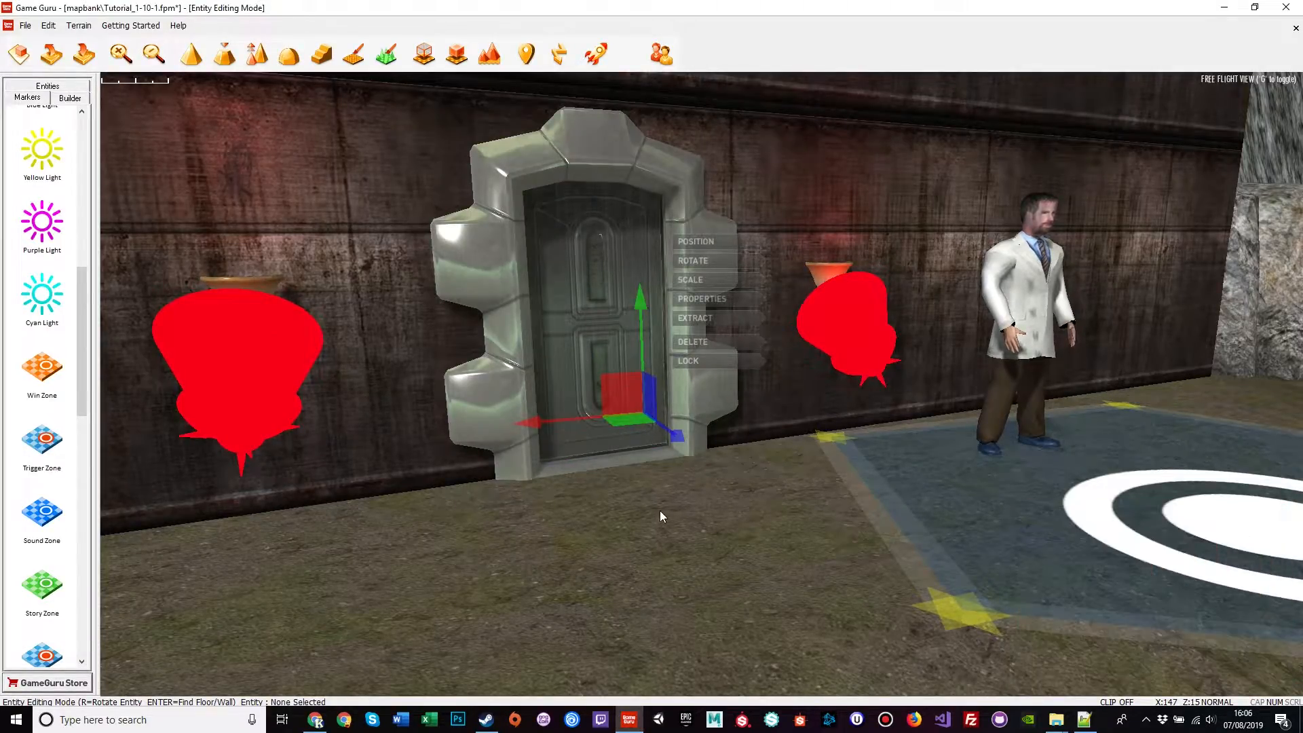
Step: Open the door's properties and browse the scriptbank file list to door.lua
{"action": "left_click", "coordinate": [701, 298]}
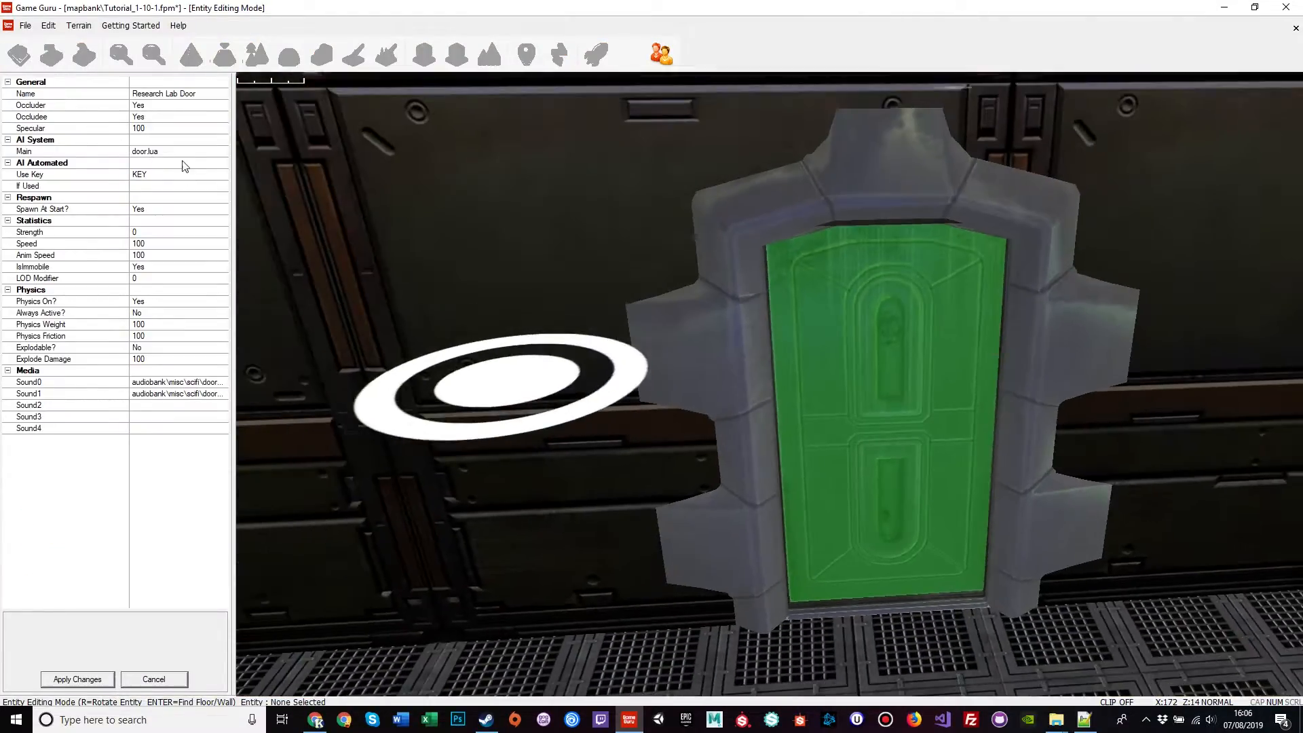
{"action": "left_click", "coordinate": [191, 152]}
{"action": "left_click", "coordinate": [223, 151]}
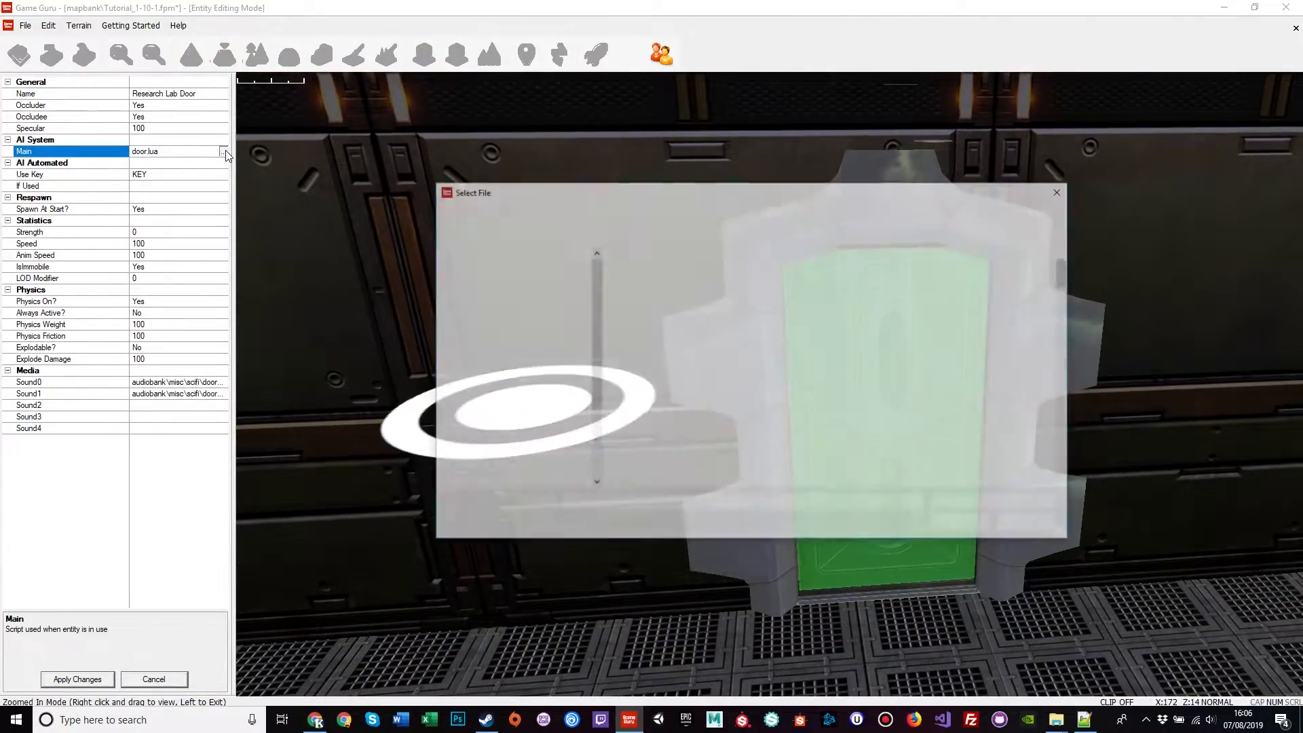
{"action": "scroll", "coordinate": [674, 428], "scroll_direction": "down", "scroll_amount": 10}
{"action": "left_click", "coordinate": [674, 427]}
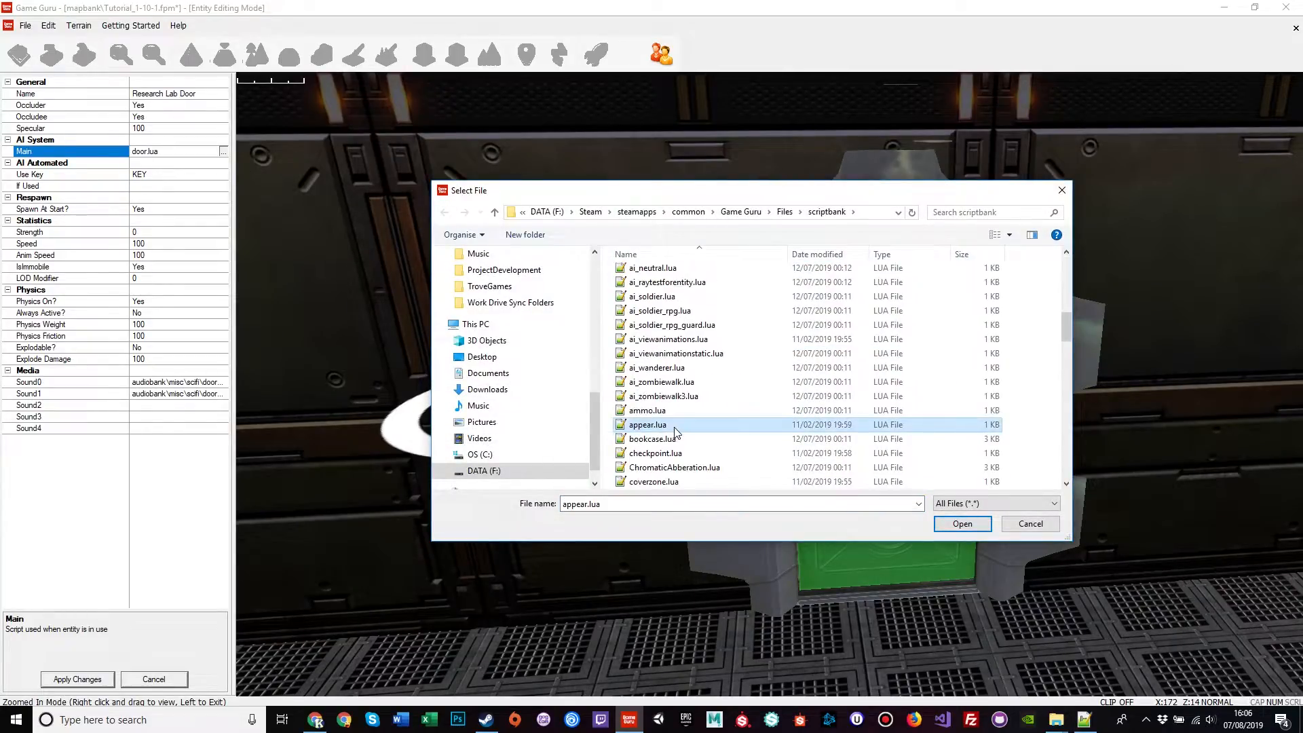
{"action": "scroll", "coordinate": [674, 426], "scroll_direction": "down", "scroll_amount": 4}
{"action": "left_click", "coordinate": [674, 428]}
{"action": "type", "text": "doo"}
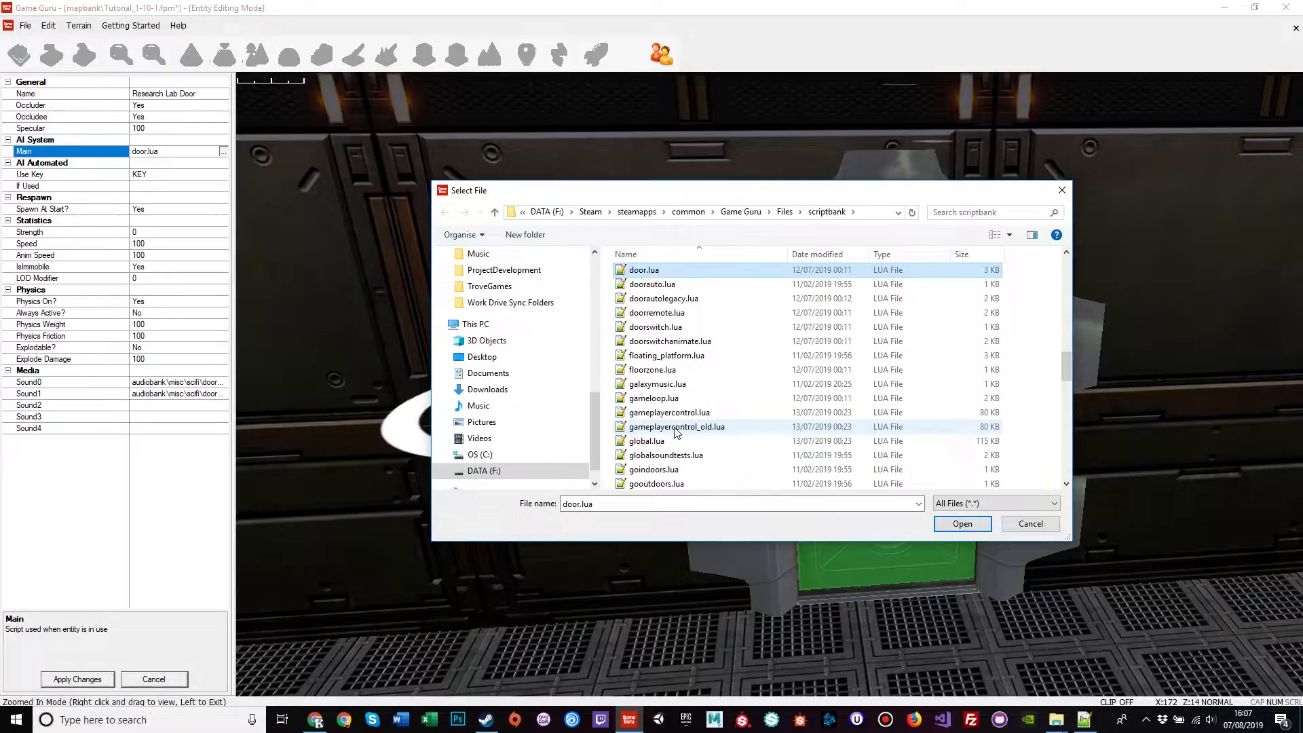
Step: Copy and paste door.lua in the scriptbank, renaming the copy to doortut.lua
{"action": "right_click", "coordinate": [658, 271]}
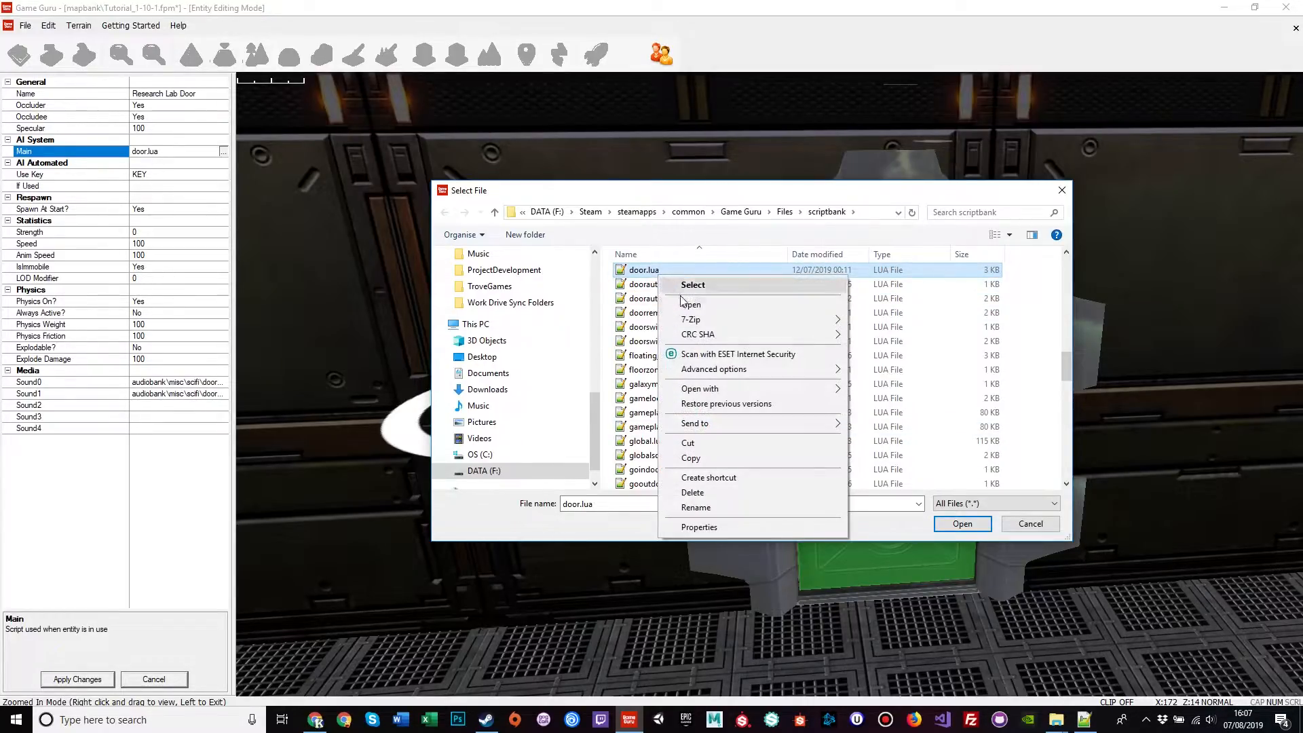
{"action": "left_click", "coordinate": [697, 459]}
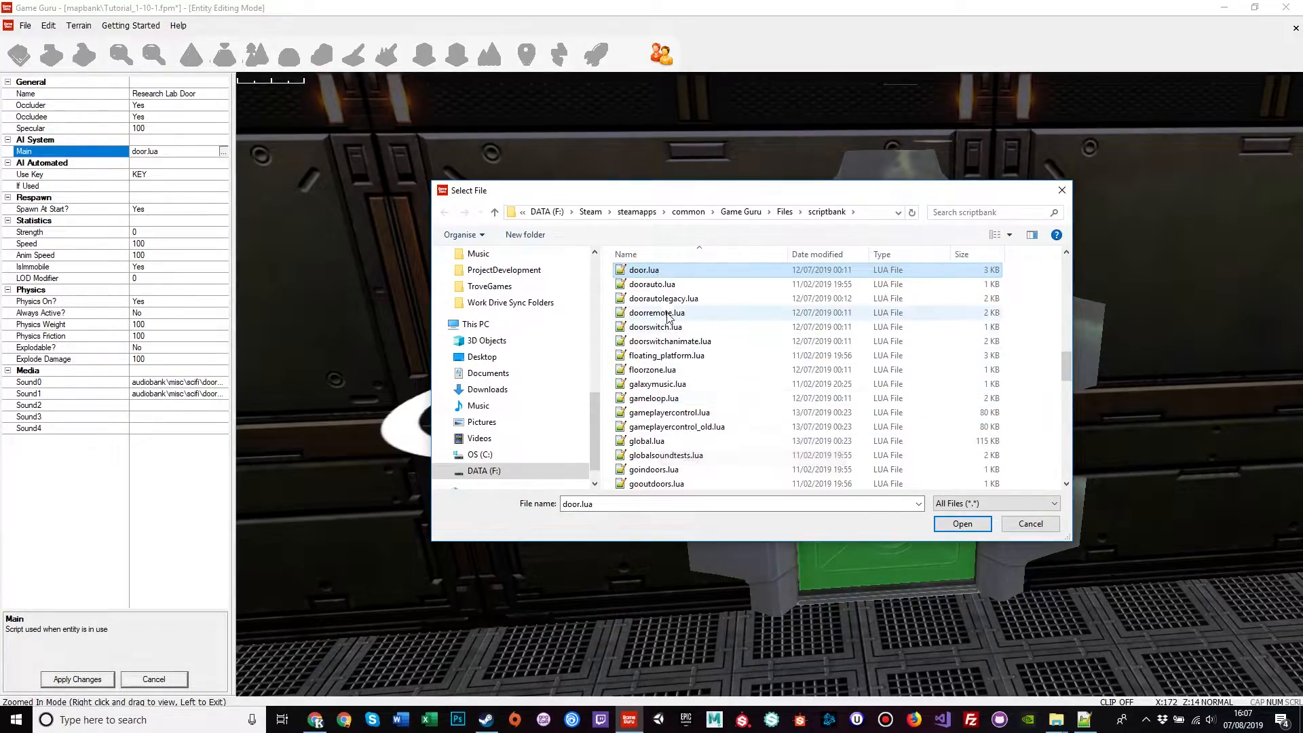
{"action": "right_click", "coordinate": [784, 271]}
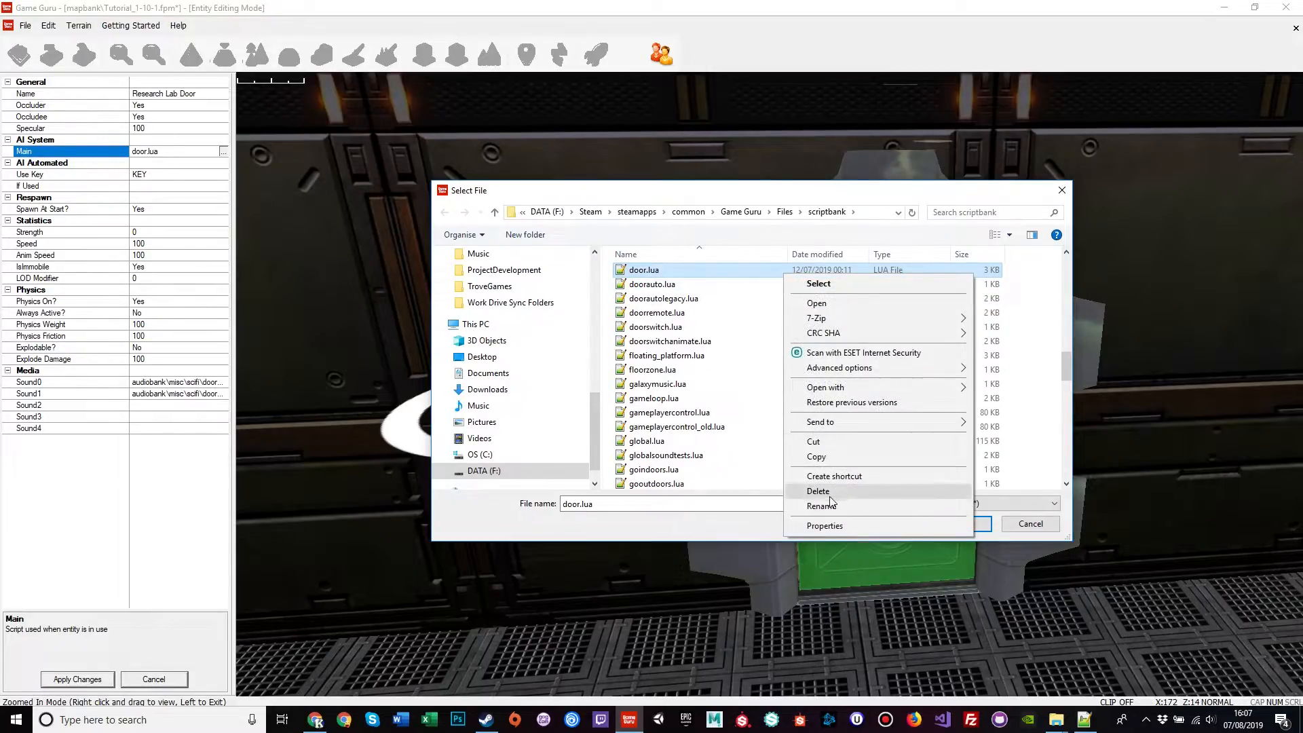
{"action": "left_click", "coordinate": [1035, 314]}
{"action": "right_click", "coordinate": [1035, 314]}
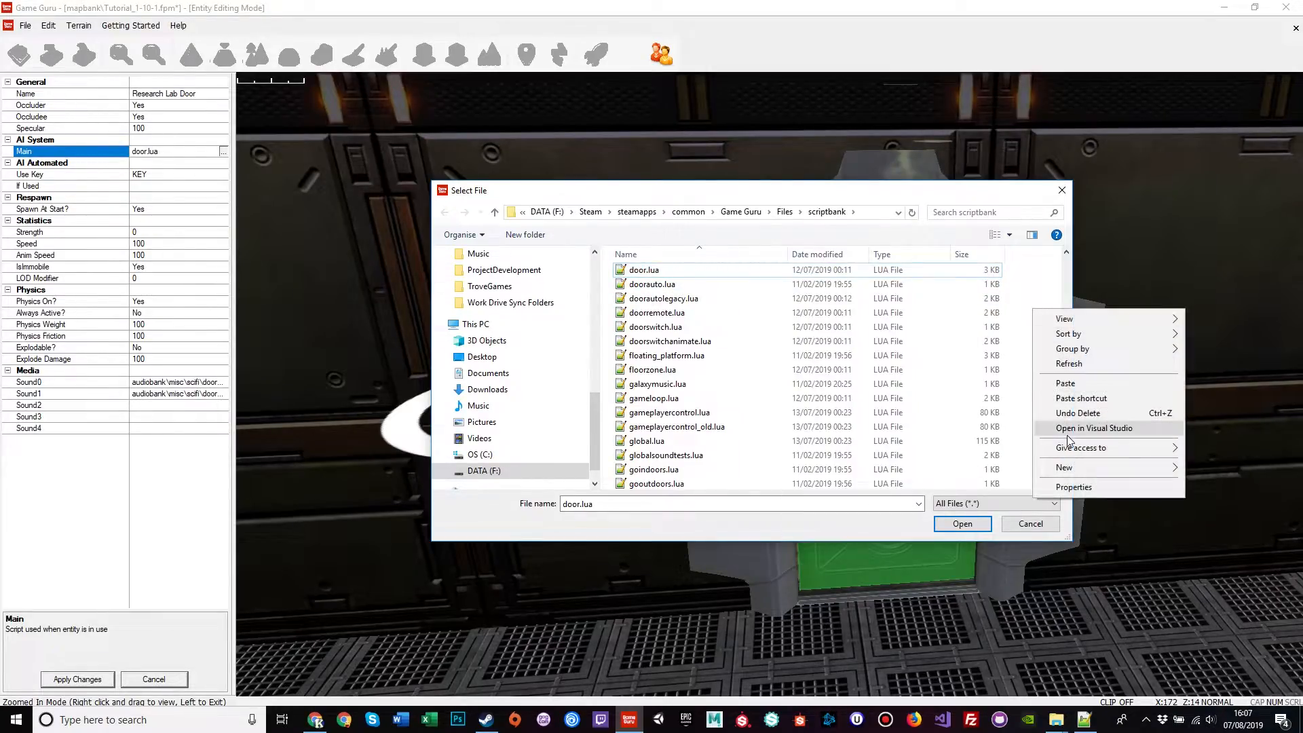
{"action": "left_click", "coordinate": [1053, 380]}
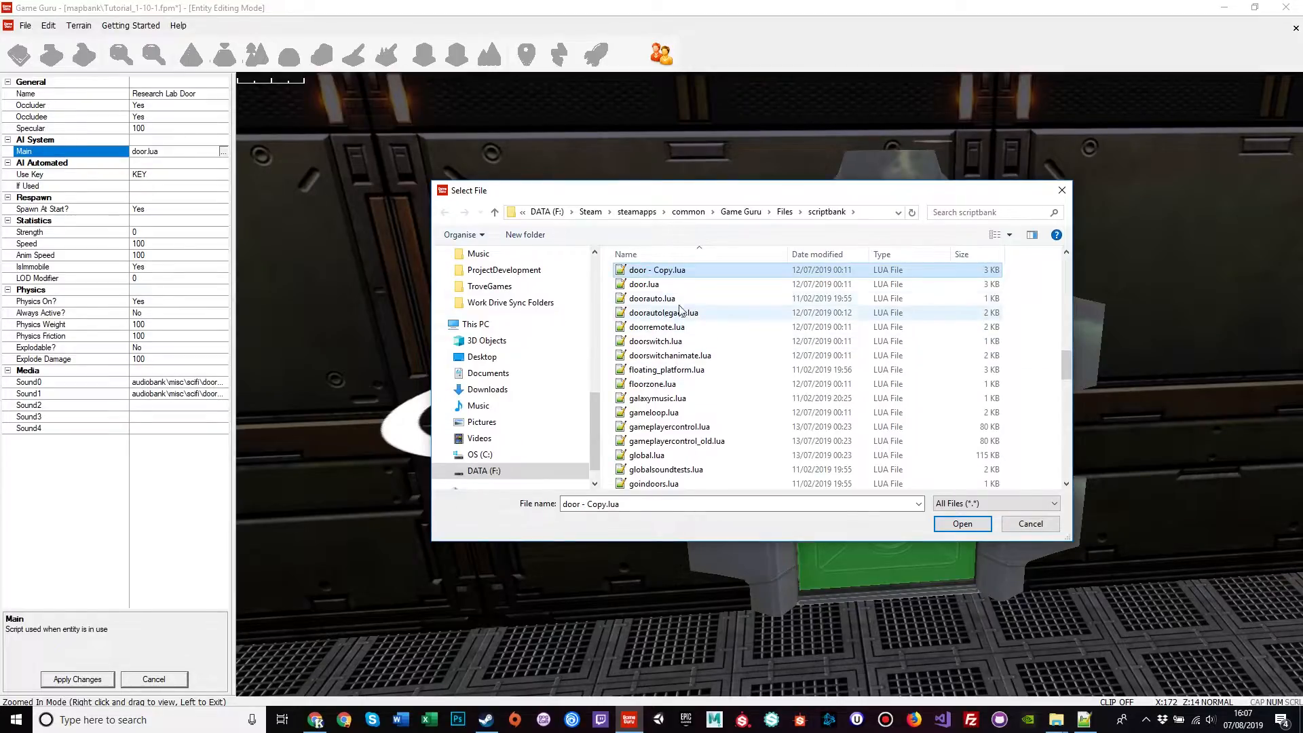
{"action": "left_click", "coordinate": [656, 272]}
{"action": "key", "text": "Right"}
{"action": "key", "text": "BackSpace"}
{"action": "key", "text": "BackSpace"}
{"action": "key", "text": "BackSpace"}
{"action": "key", "text": "BackSpace"}
{"action": "key", "text": "BackSpace"}
{"action": "key", "text": "BackSpace"}
{"action": "key", "text": "BackSpace"}
{"action": "key", "text": "BackSpace"}
{"action": "type", "text": "tut"}
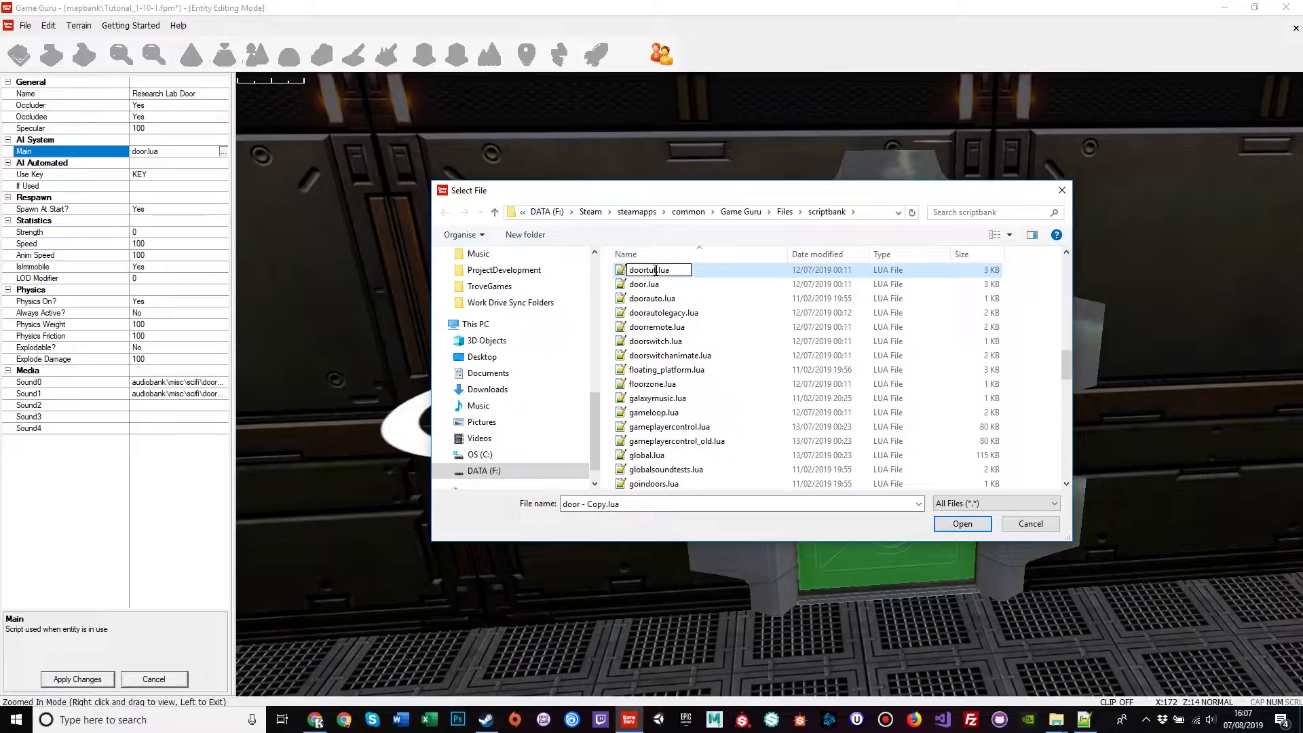
{"action": "key", "text": "Return"}
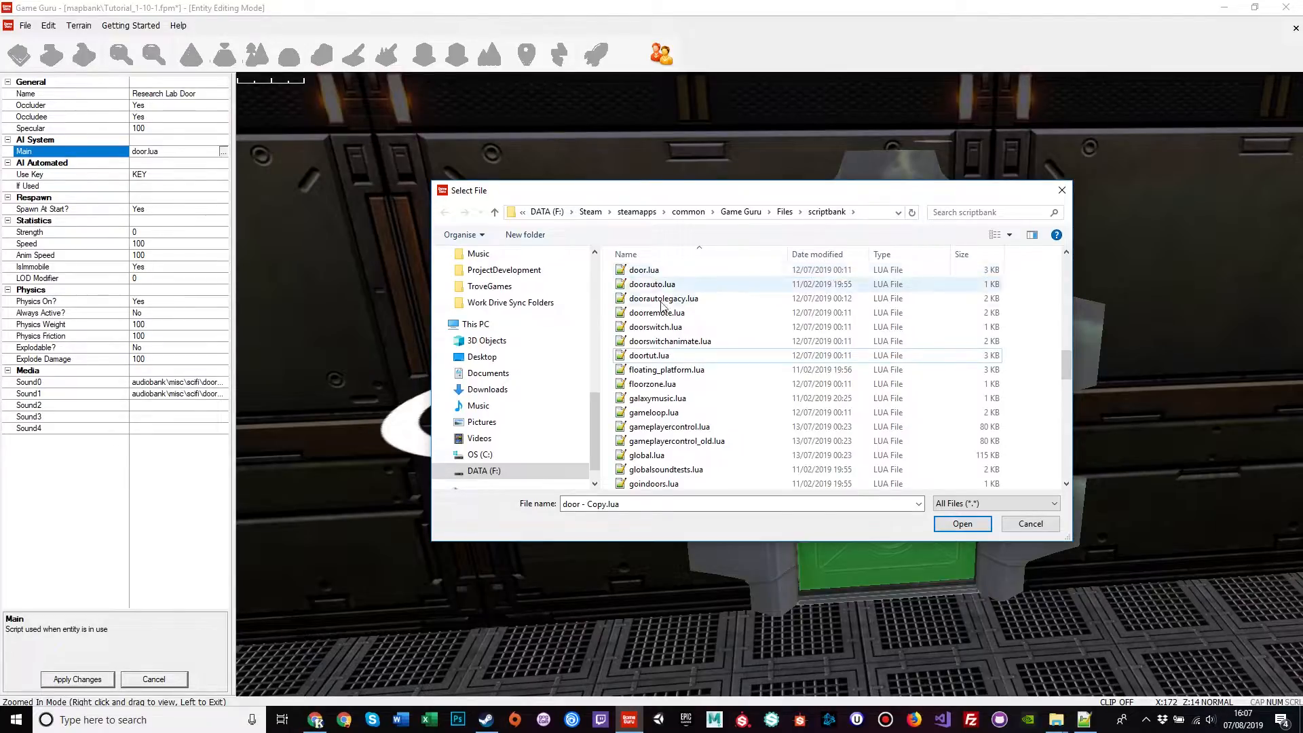
Step: Open doortut.lua in Notepad++
{"action": "right_click", "coordinate": [648, 358]}
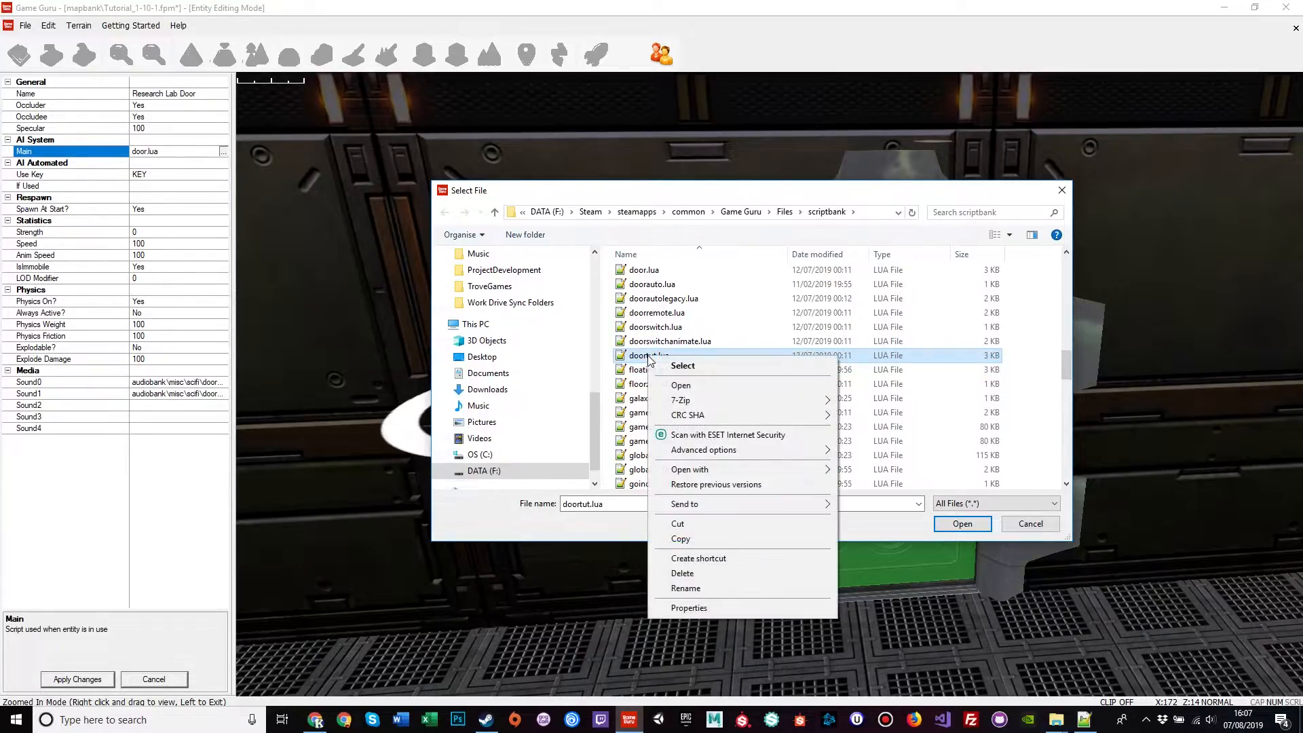
{"action": "mouse_move", "coordinate": [713, 469]}
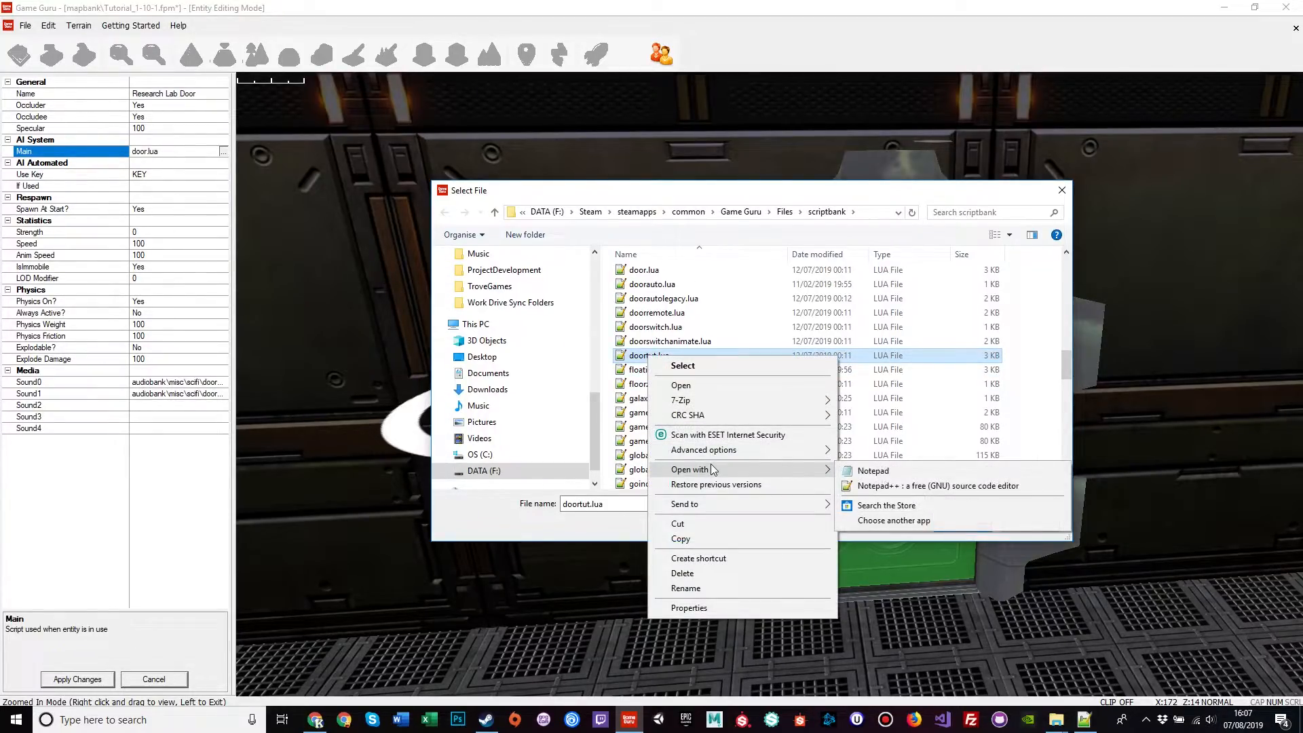
{"action": "left_click", "coordinate": [896, 486]}
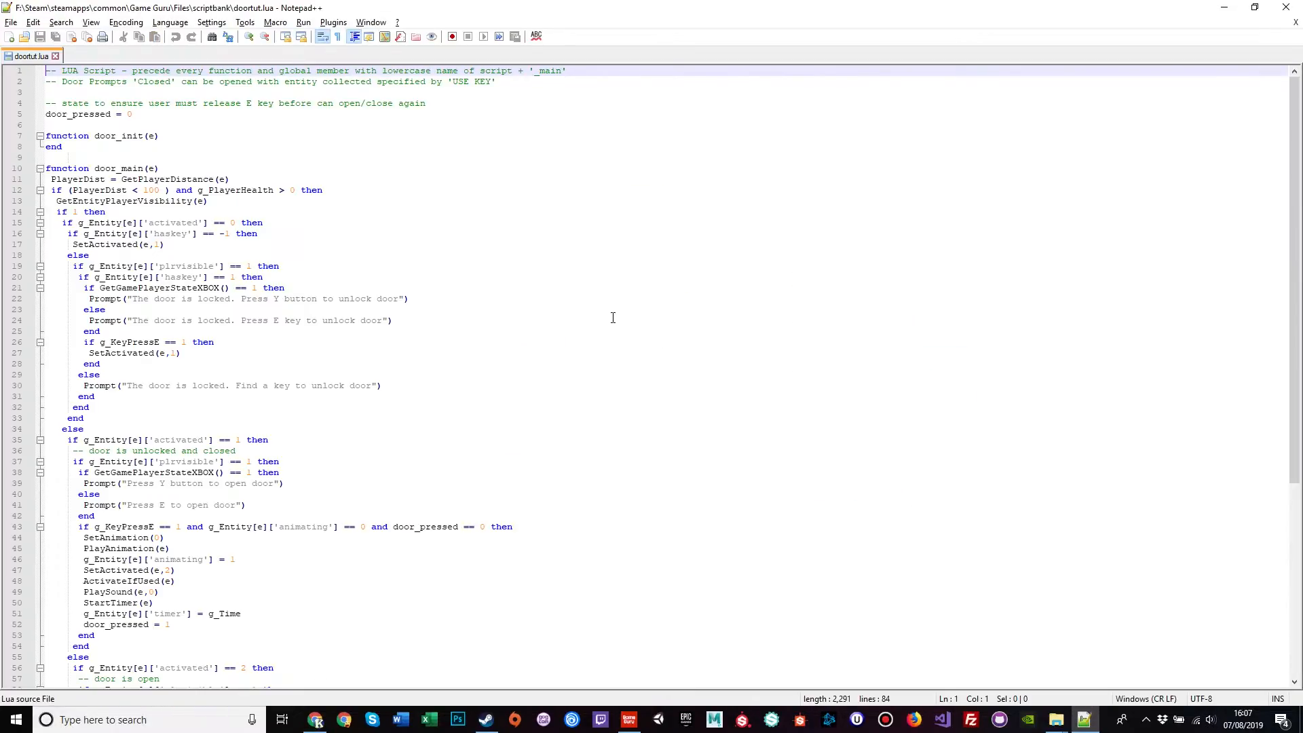
Step: Insert 'tut' into the functions on lines 7 and 10, making them doortut_init and doortut_main
{"action": "left_click", "coordinate": [117, 135]}
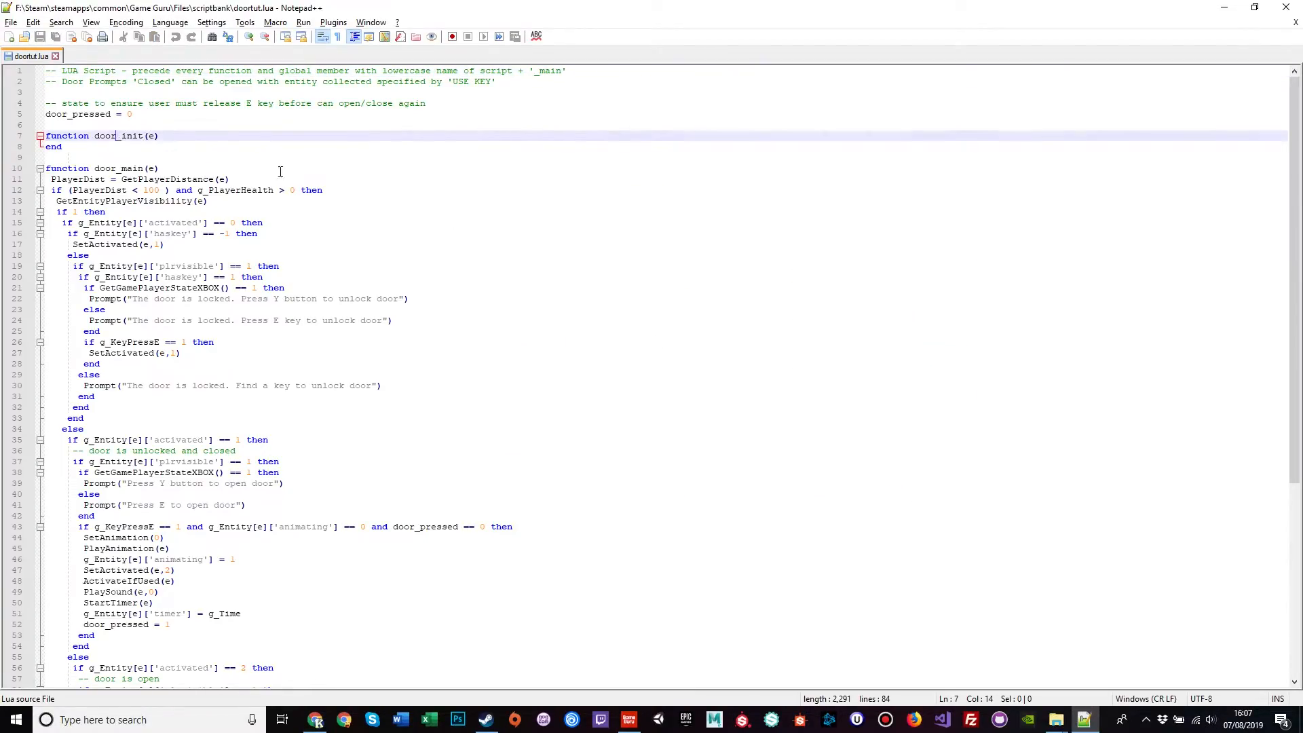
{"action": "type", "text": "tut"}
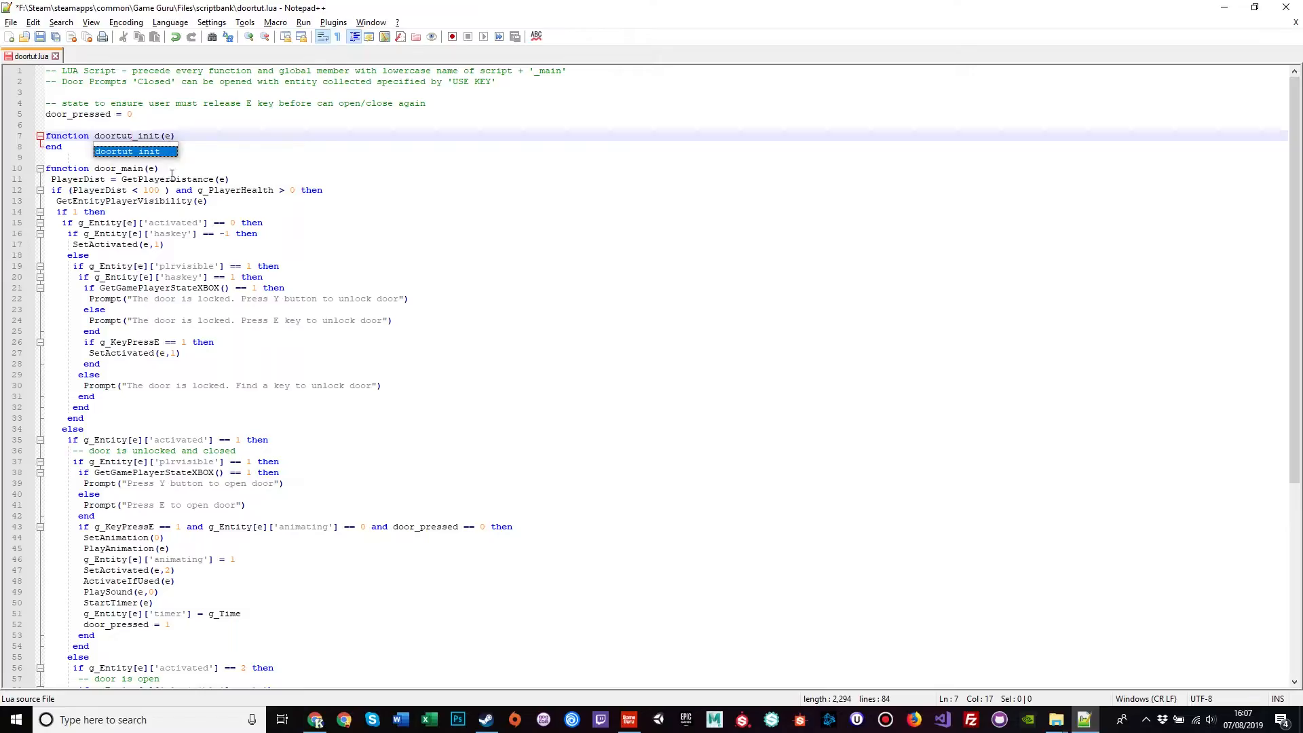
{"action": "key", "text": "Escape"}
{"action": "left_click", "coordinate": [117, 168]}
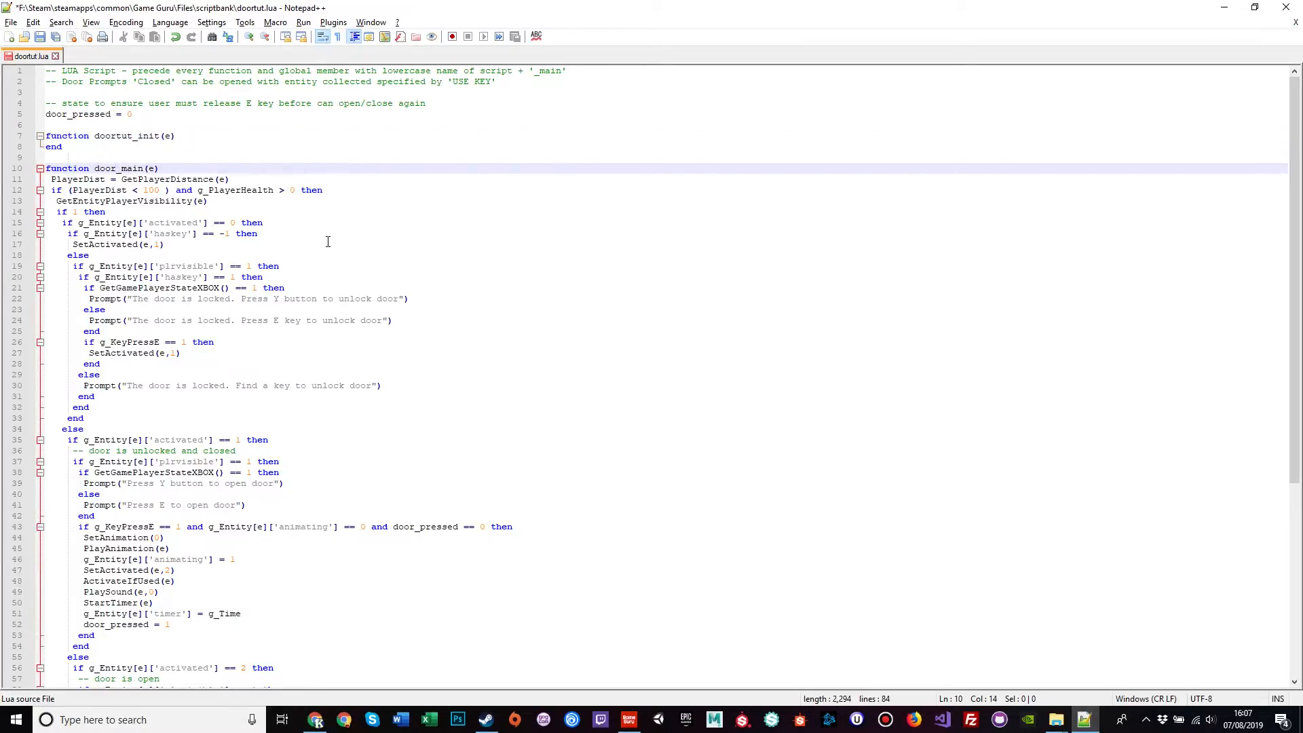
{"action": "type", "text": "tut"}
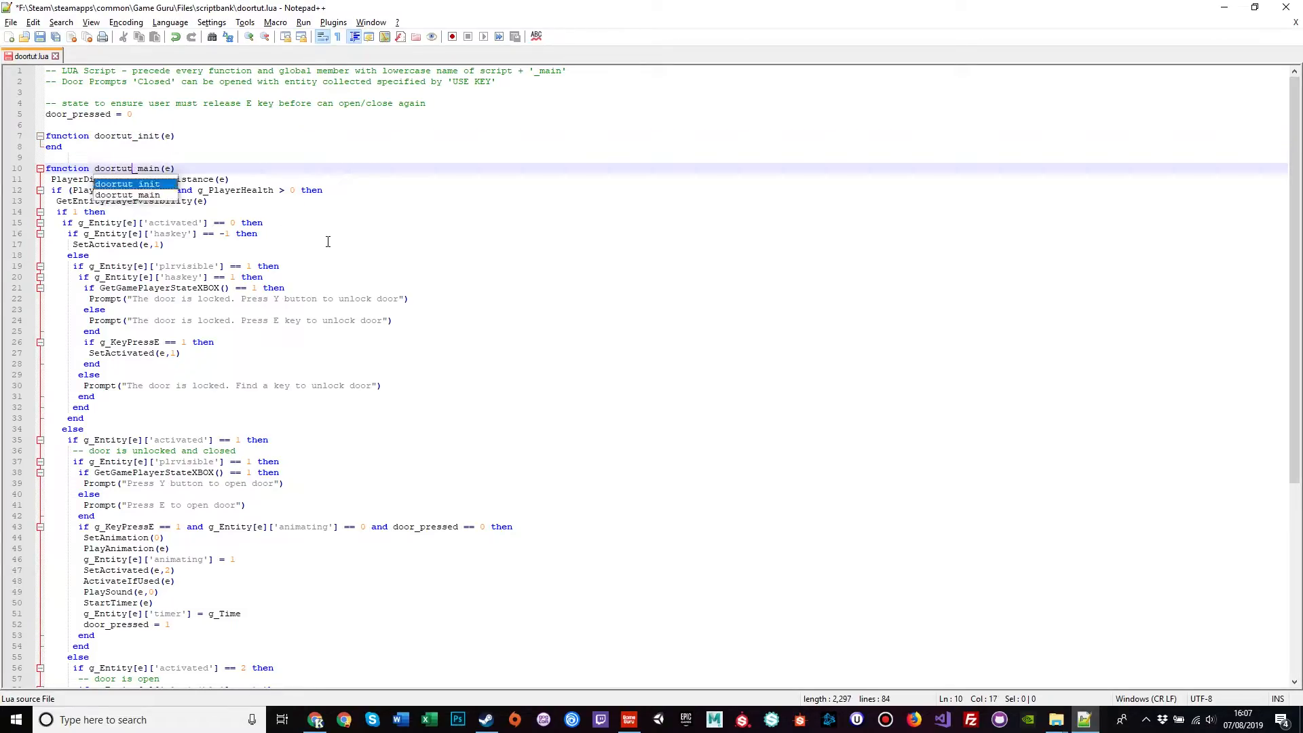
{"action": "left_click", "coordinate": [198, 165]}
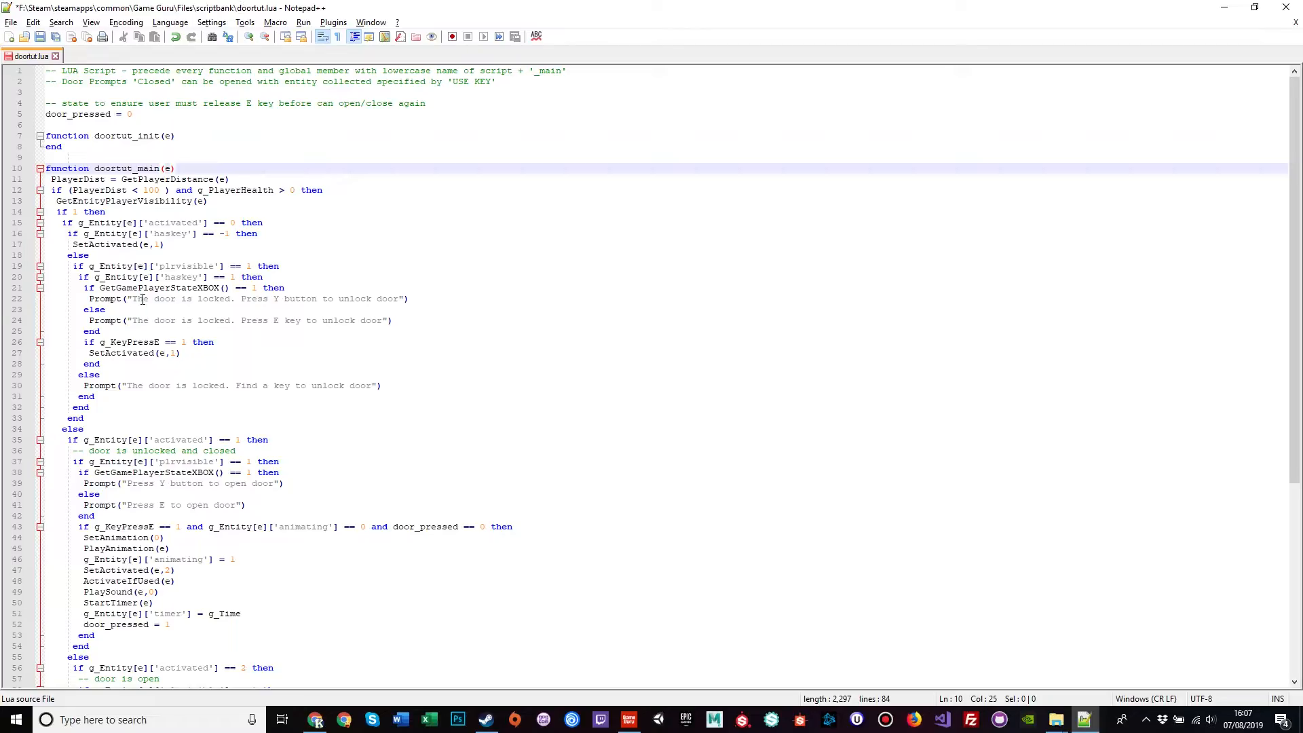
Step: Replace the line-30 find-a-key prompt with 'You must locate the Shiny Skull to Proceed'
{"action": "double_click", "coordinate": [133, 386]}
{"action": "left_click_drag", "start_coordinate": [135, 386], "coordinate": [365, 385]}
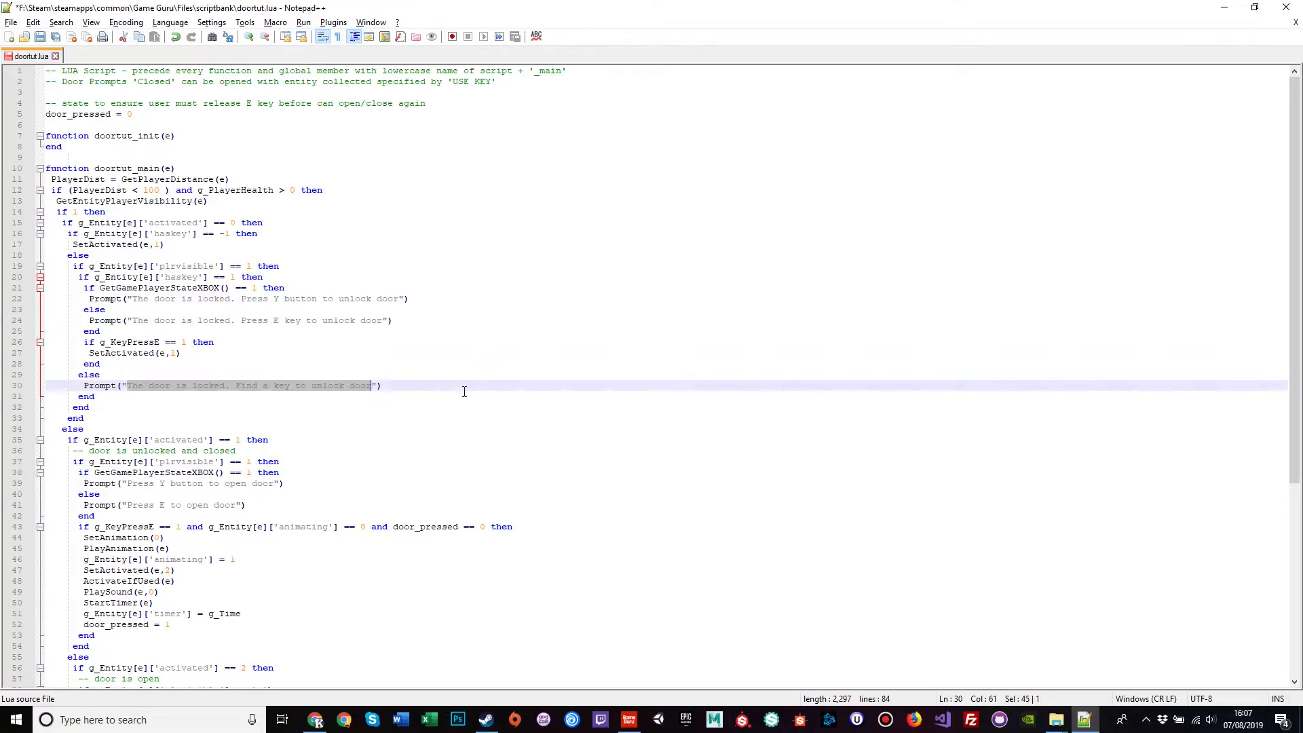
{"action": "type", "text": "You must locat"}
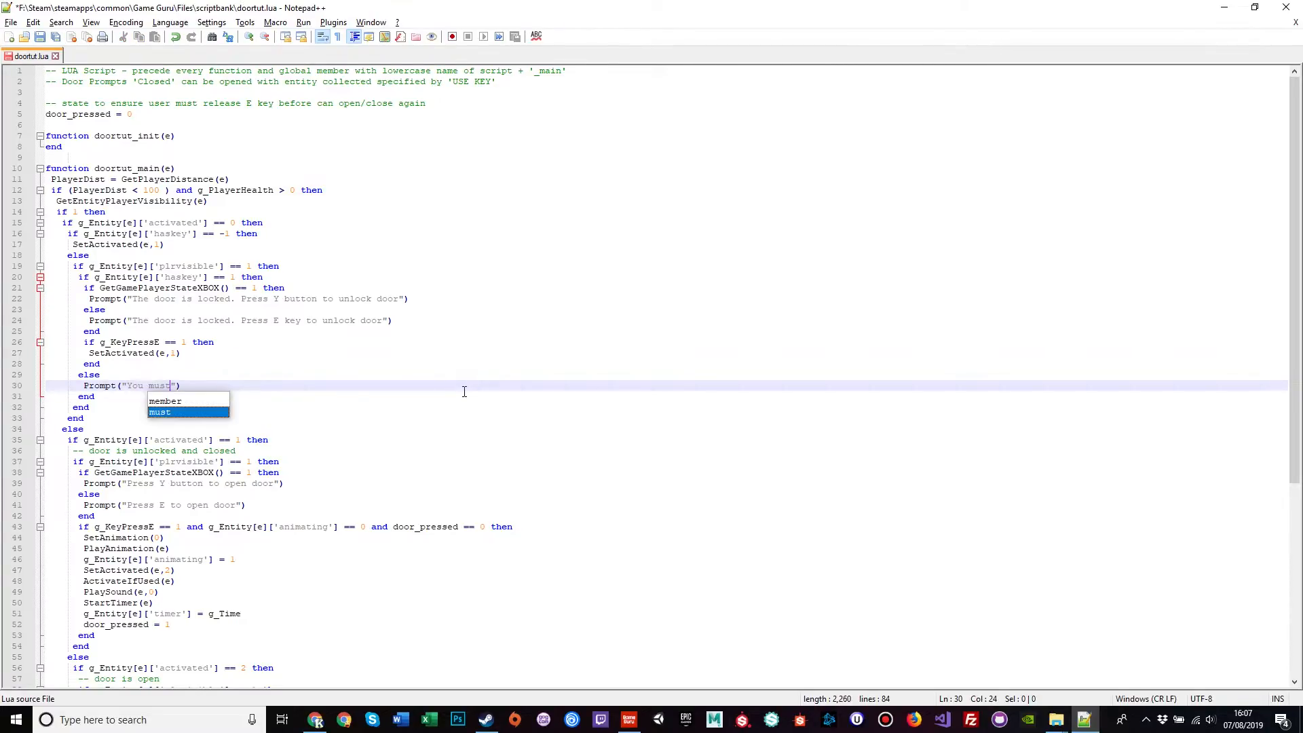
{"action": "type", "text": "e the Shin"}
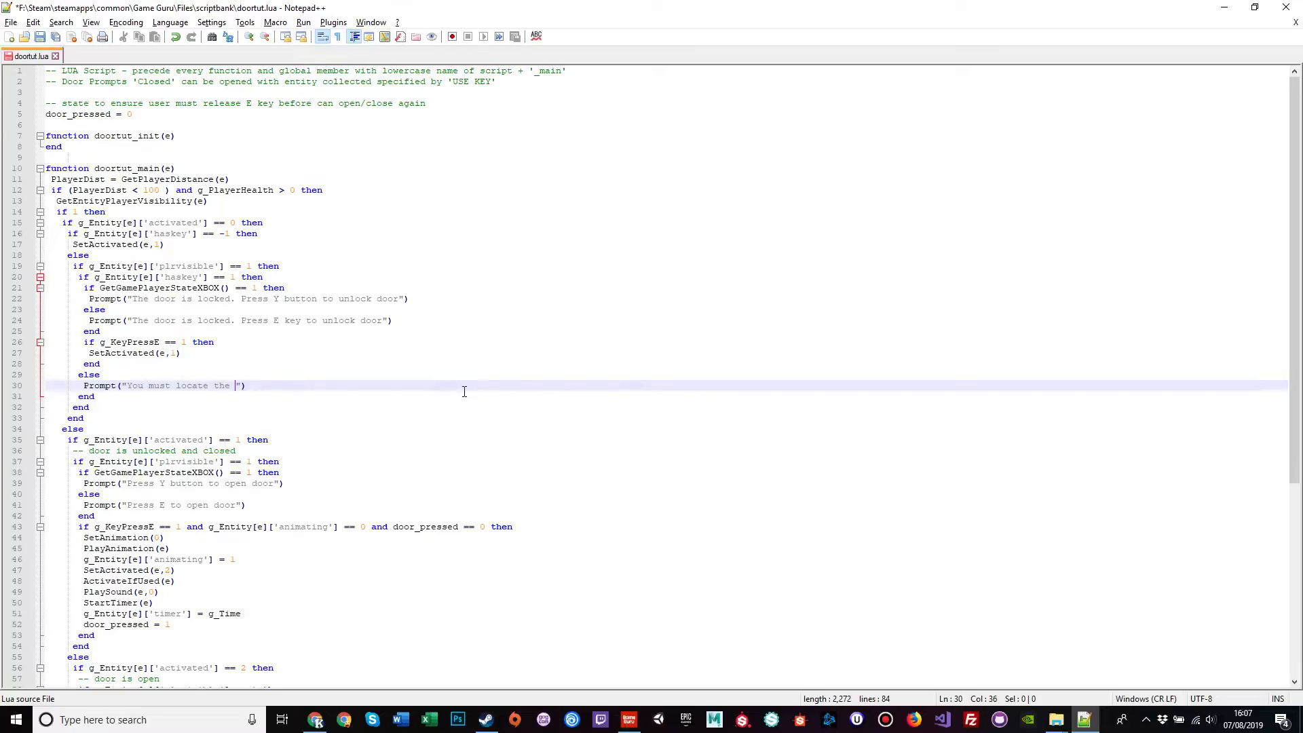
{"action": "type", "text": "y Ski"}
{"action": "type", "text": "ll to Proceed"}
{"action": "left_click_drag", "start_coordinate": [133, 302], "coordinate": [231, 301]}
Step: Replace 'The door is locked.' on line 24 with 'Well Done for retreiving the skull,'
{"action": "double_click", "coordinate": [295, 297]}
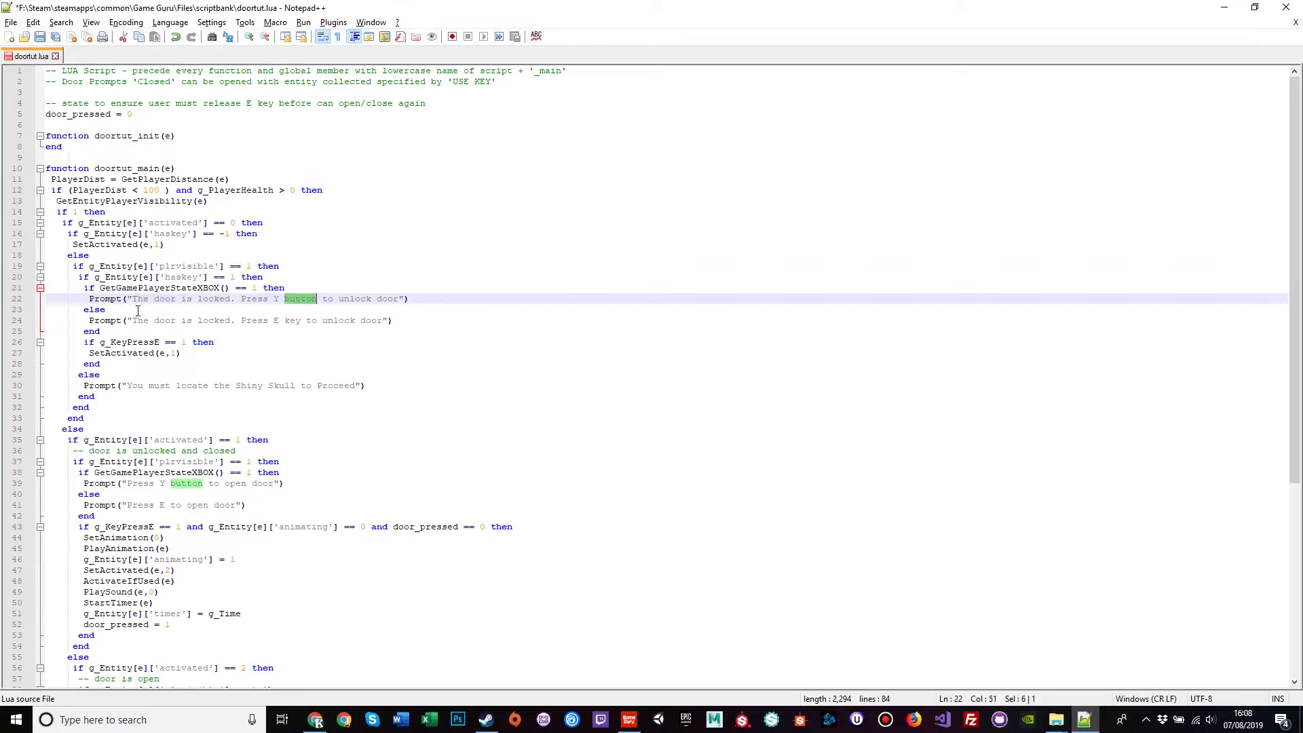
{"action": "left_click", "coordinate": [148, 321]}
{"action": "left_click_drag", "start_coordinate": [135, 320], "coordinate": [210, 321]}
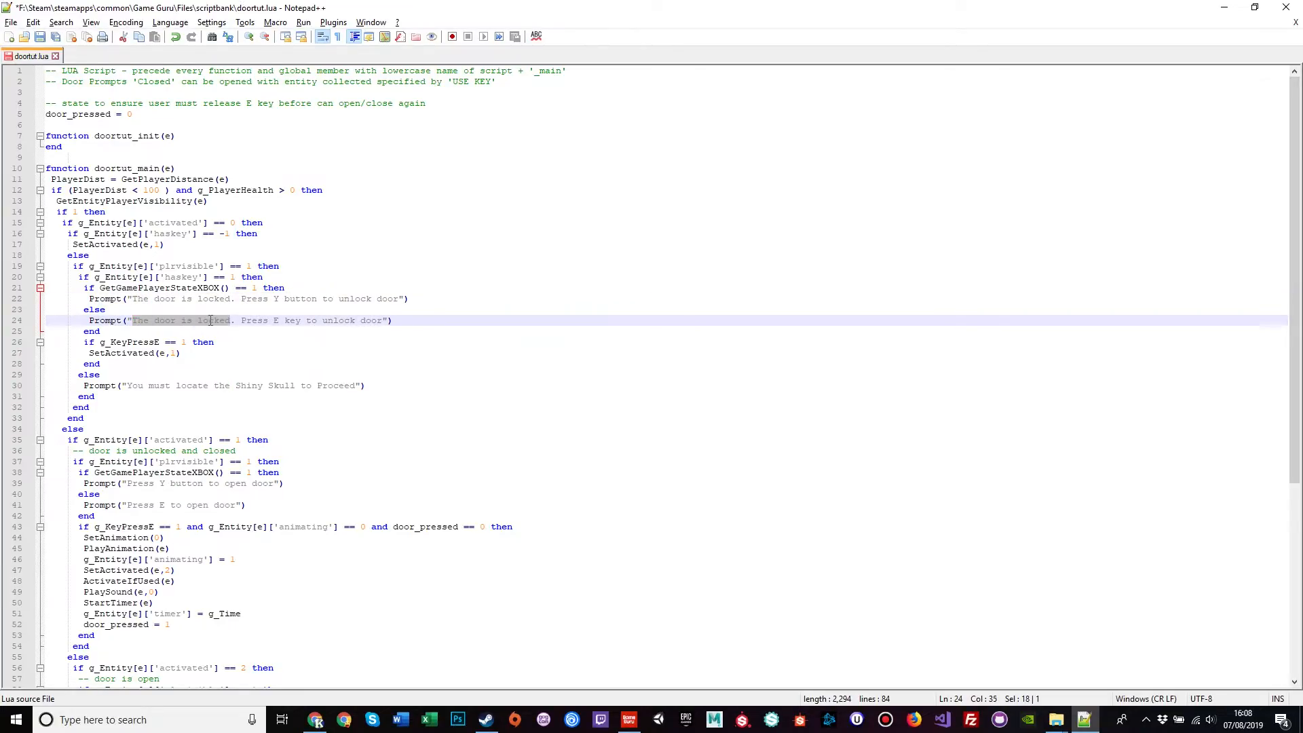
{"action": "type", "text": "You cannot "}
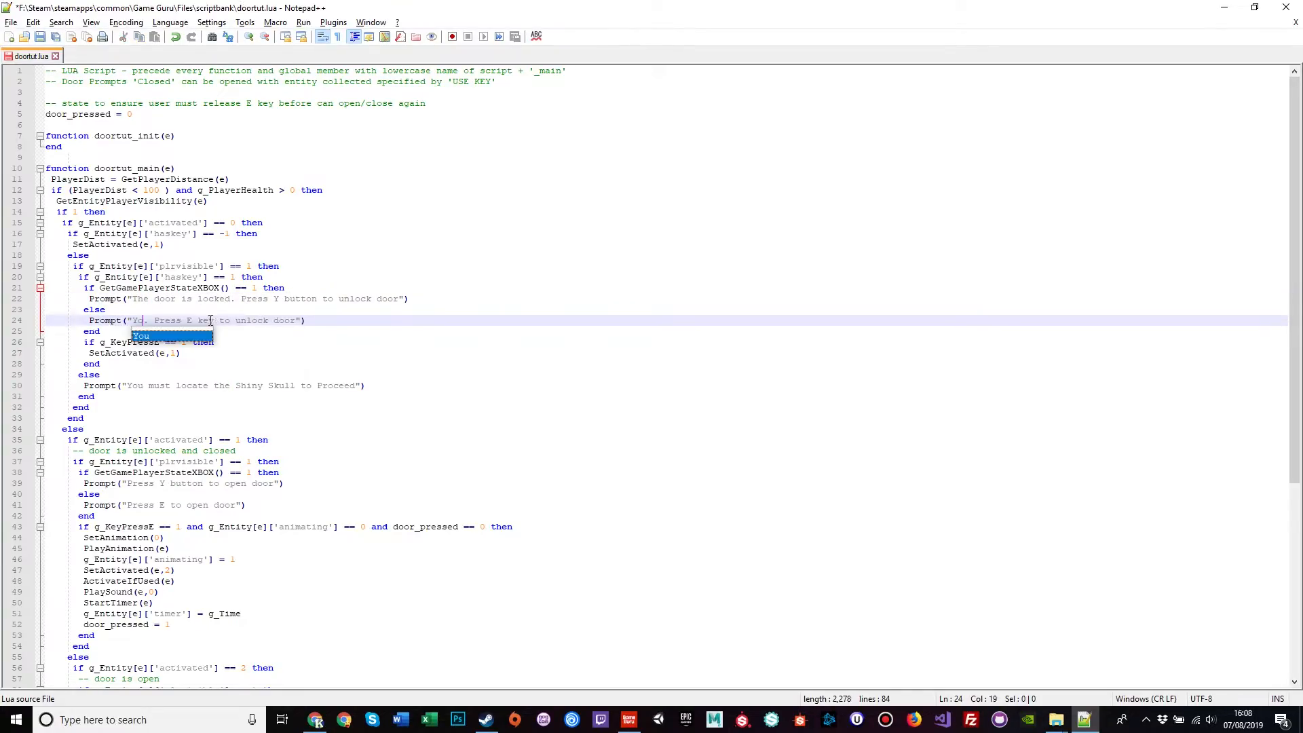
{"action": "type", "text": "proceed."}
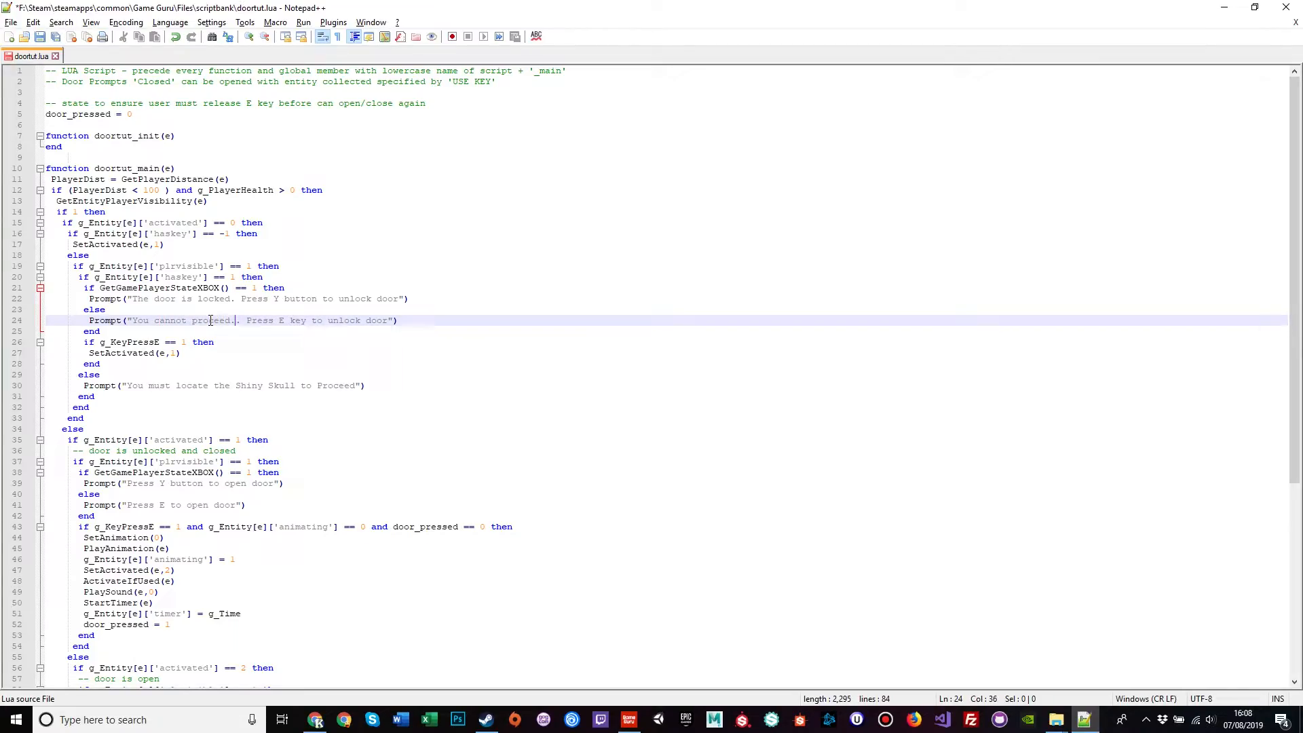
{"action": "key", "text": "Delete"}
{"action": "key", "text": "Delete"}
{"action": "key", "text": "BackSpace"}
{"action": "key", "text": "BackSpace"}
{"action": "key", "text": "BackSpace"}
{"action": "key", "text": "BackSpace"}
{"action": "key", "text": "BackSpace"}
{"action": "key", "text": "BackSpace"}
{"action": "key", "text": "BackSpace"}
{"action": "key", "text": "BackSpace"}
{"action": "key", "text": "BackSpace"}
{"action": "key", "text": "BackSpace"}
{"action": "key", "text": "BackSpace"}
{"action": "key", "text": "BackSpace"}
{"action": "key", "text": "BackSpace"}
{"action": "key", "text": "BackSpace"}
{"action": "key", "text": "BackSpace"}
{"action": "key", "text": "BackSpace"}
{"action": "key", "text": "BackSpace"}
{"action": "key", "text": "BackSpace"}
{"action": "key", "text": "BackSpace"}
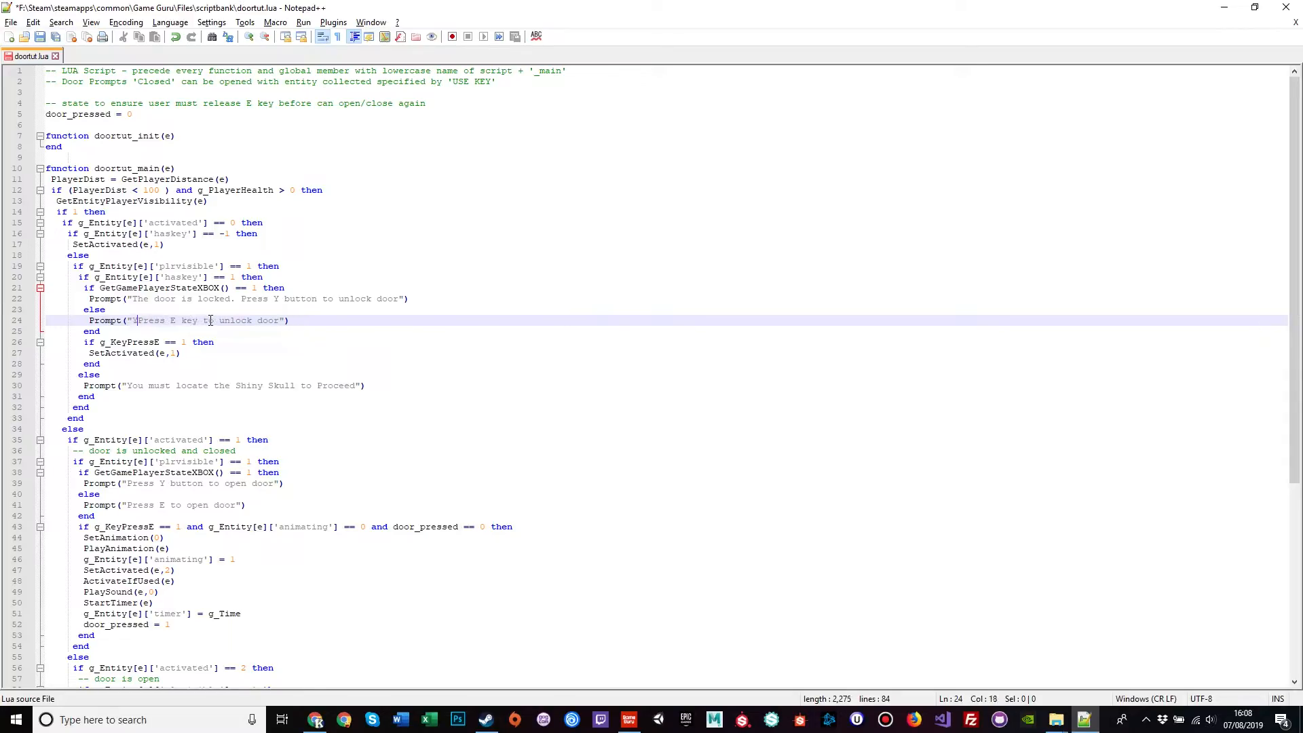
{"action": "type", "text": "Well DOn"}
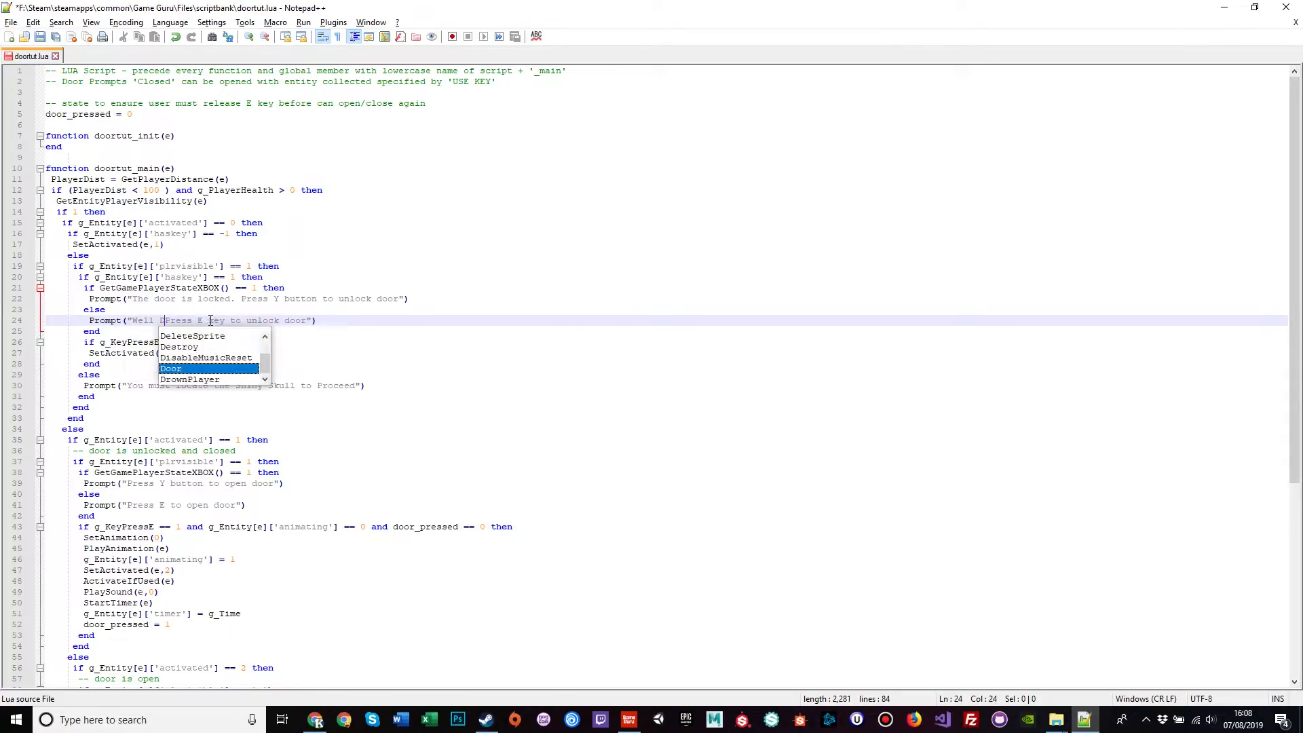
{"action": "key", "text": "BackSpace"}
{"action": "key", "text": "BackSpace"}
{"action": "type", "text": "one for"}
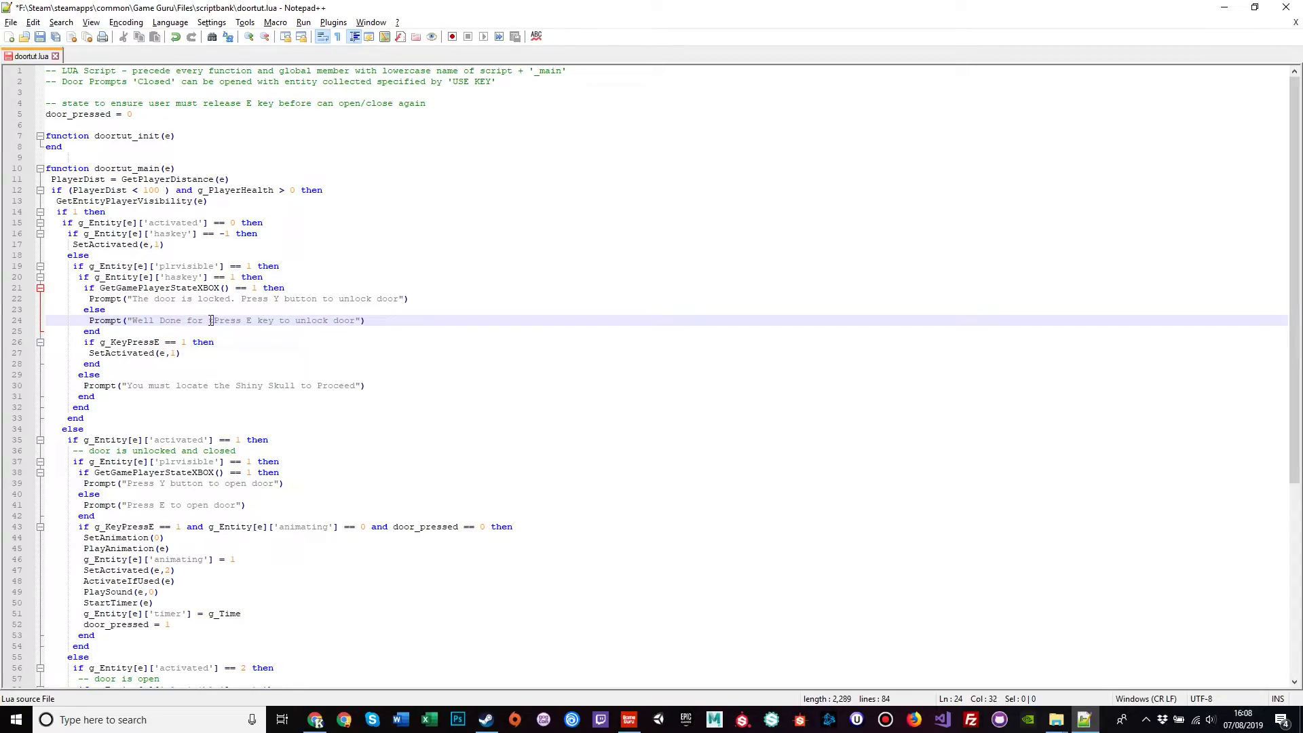
{"action": "type", "text": " retreive"}
{"action": "type", "text": "ing the skl"}
{"action": "key", "text": "BackSpace"}
{"action": "type", "text": "ull,"}
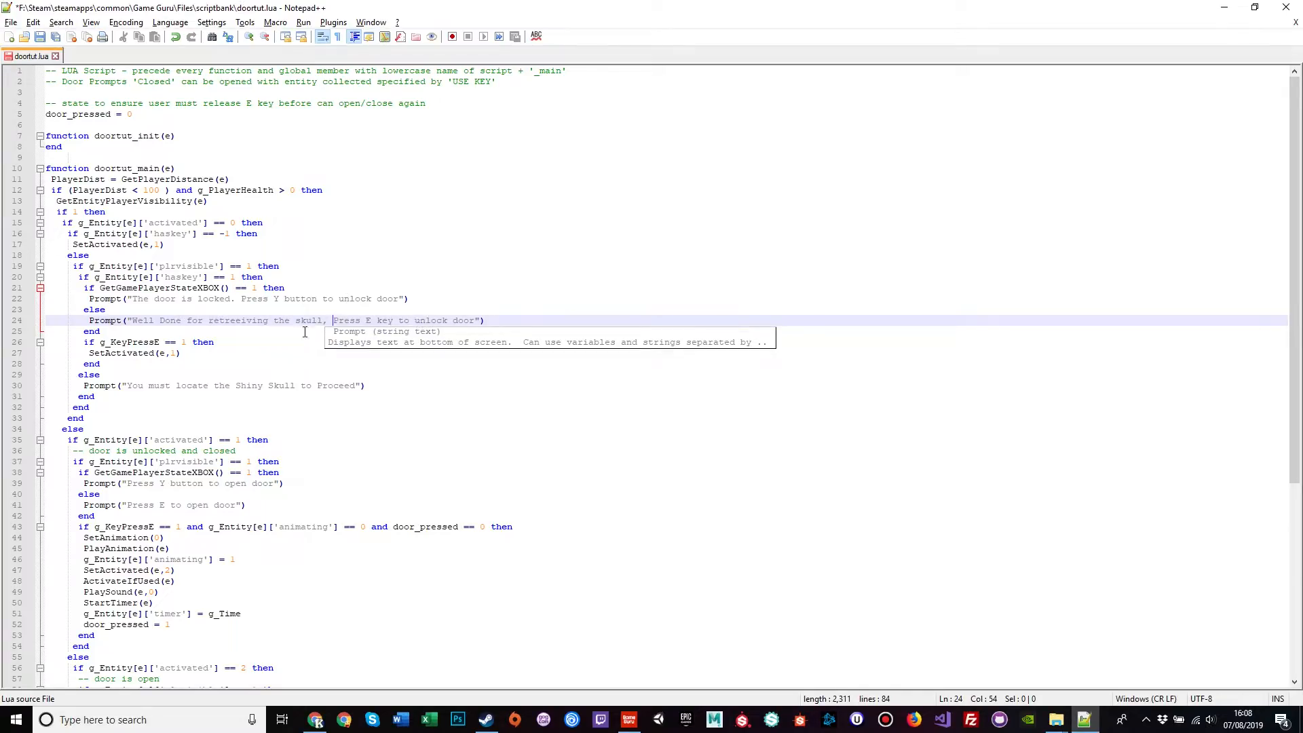
Step: Fix the misspelled 'retreiving' word and lowercase 'Done' in the line-24 message
{"action": "left_click", "coordinate": [231, 321]}
{"action": "double_click", "coordinate": [245, 320]}
{"action": "type", "text": "retreif"}
{"action": "type", "text": "ing"}
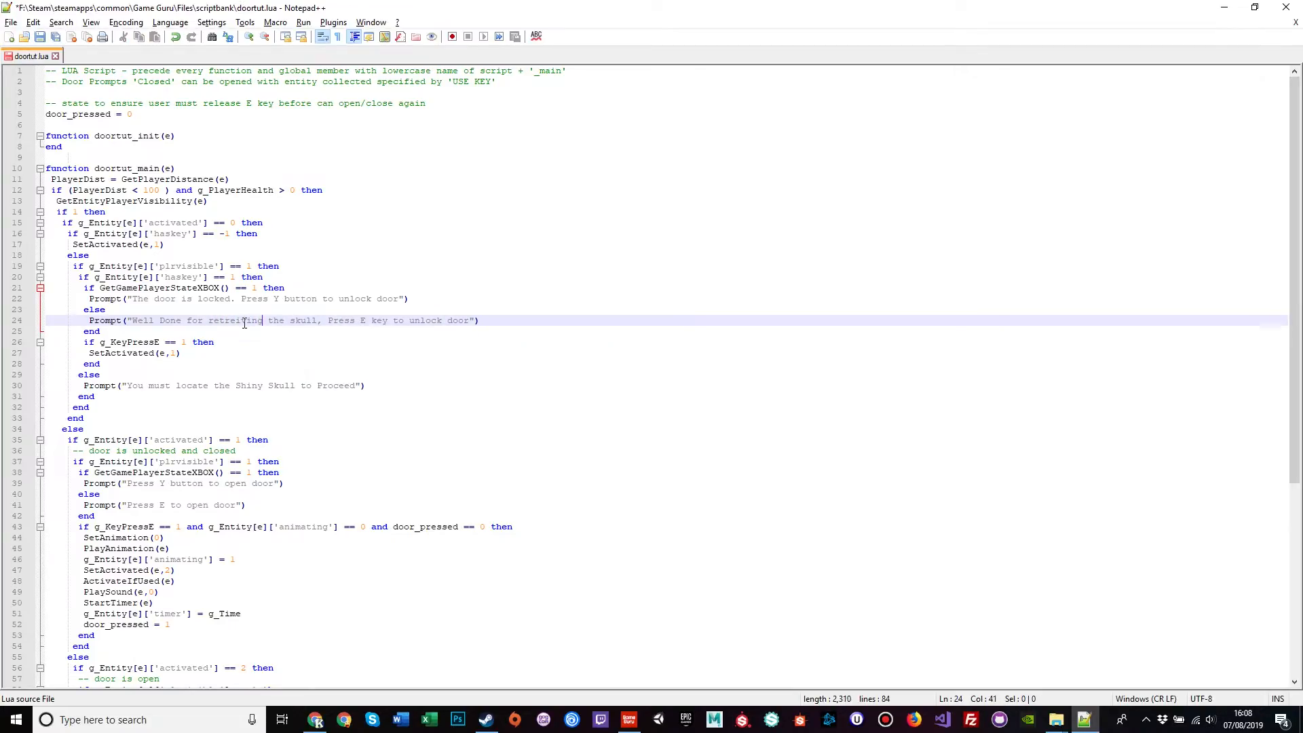
{"action": "left_click", "coordinate": [334, 342]}
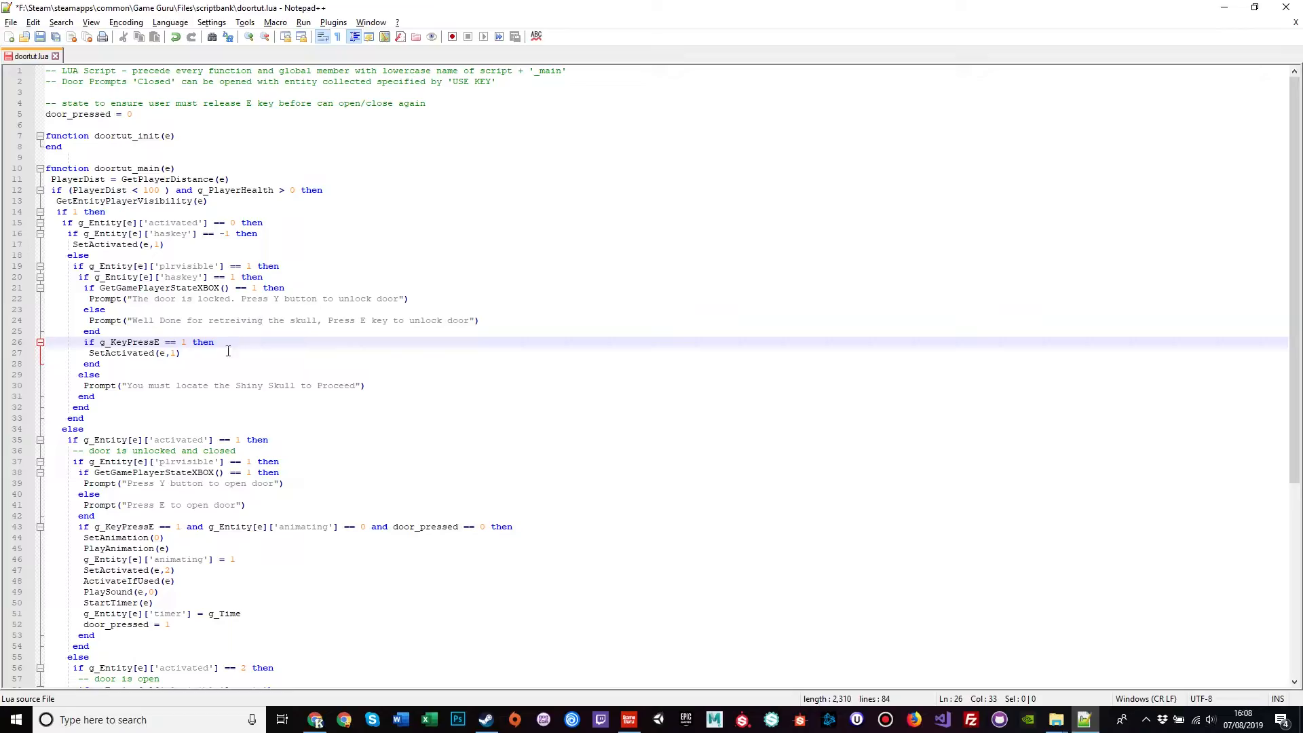
{"action": "left_click", "coordinate": [160, 321]}
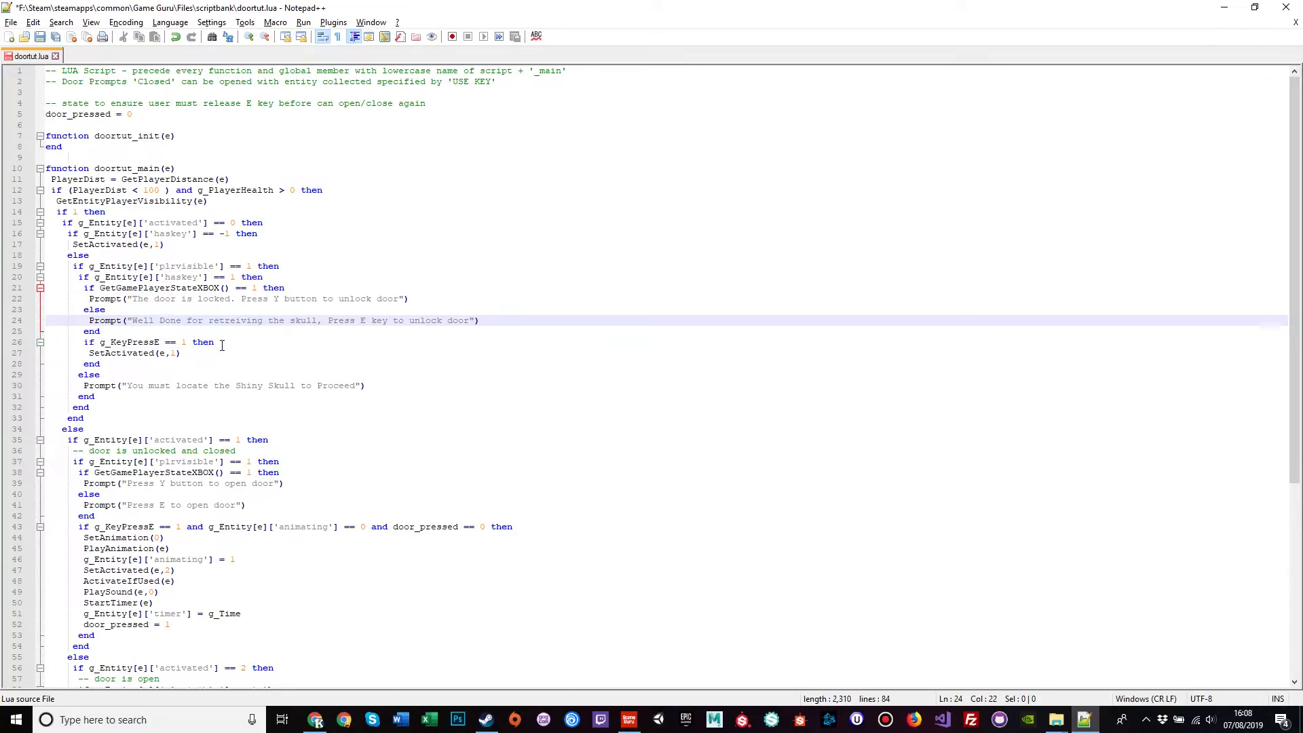
{"action": "key", "text": "BackSpace"}
{"action": "type", "text": "d"}
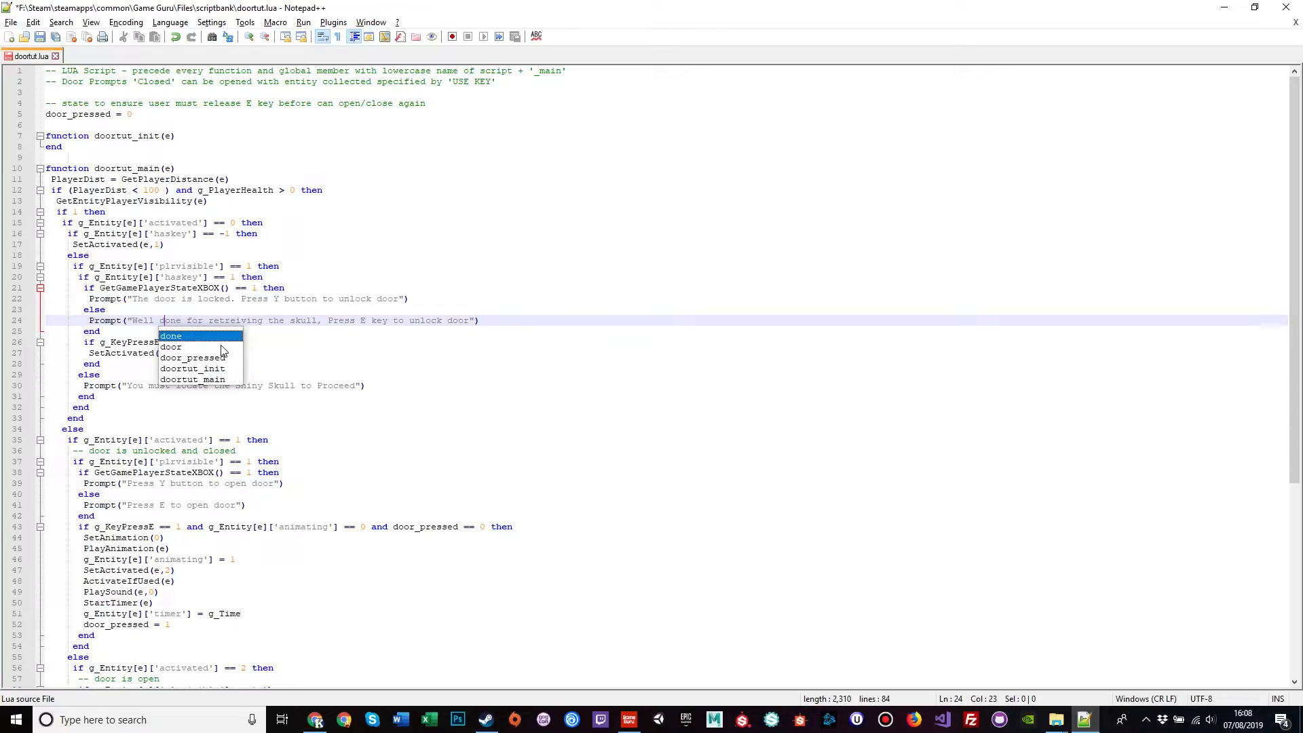
{"action": "left_click", "coordinate": [258, 306]}
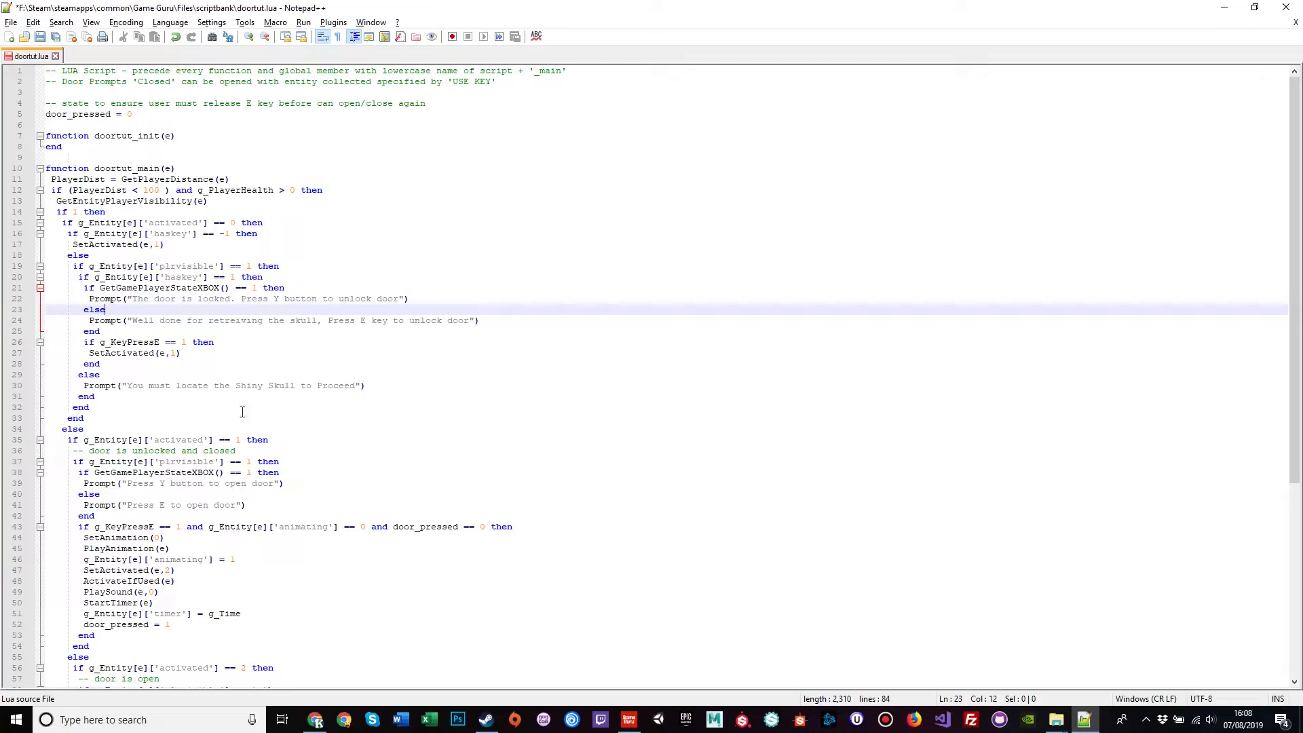
Step: Review the edited Press and Shiny Skull prompts, then save doortut.lua
{"action": "double_click", "coordinate": [140, 507]}
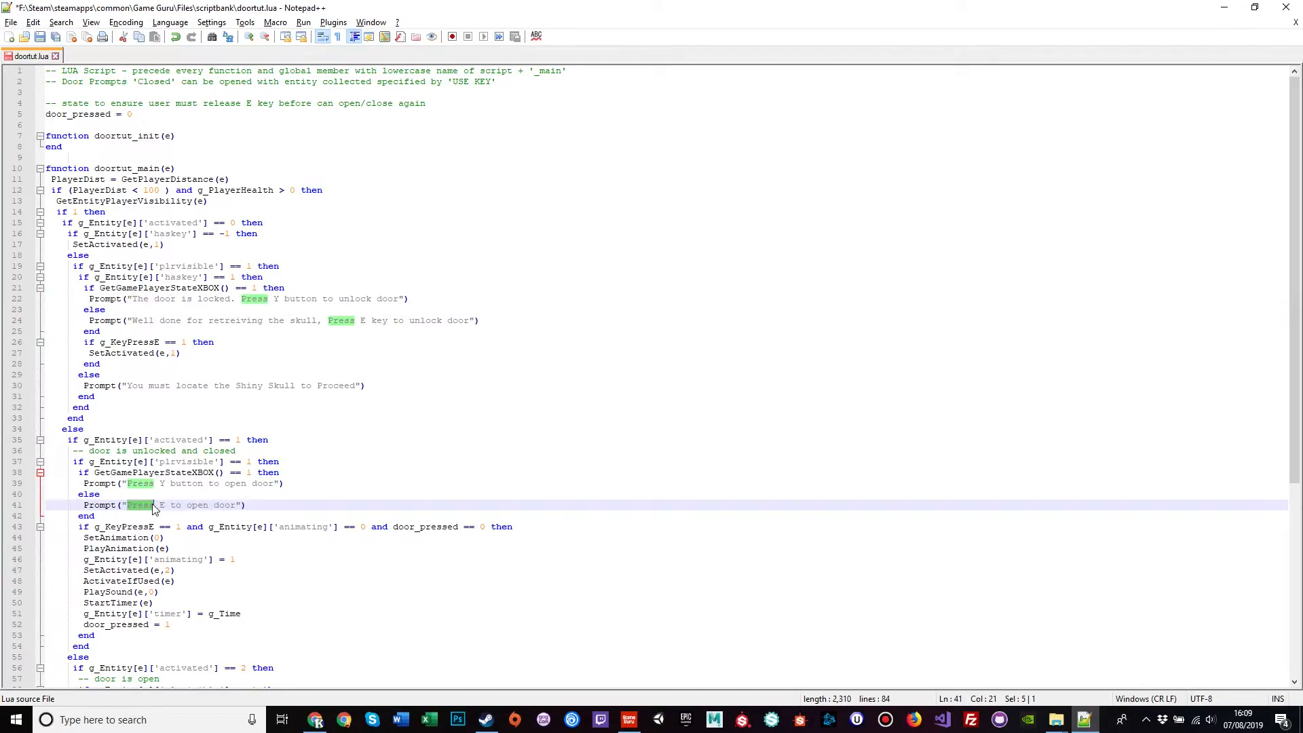
{"action": "left_click", "coordinate": [205, 505]}
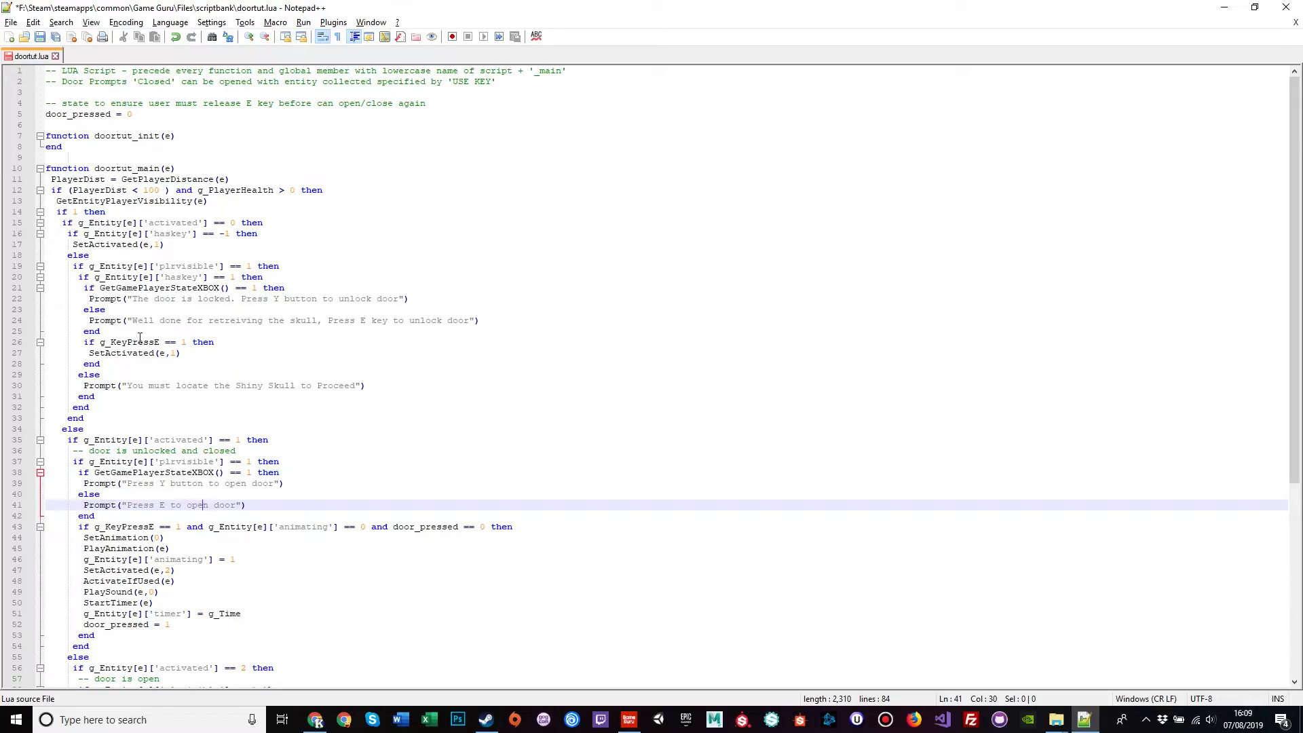
{"action": "left_click_drag", "start_coordinate": [130, 388], "coordinate": [357, 386]}
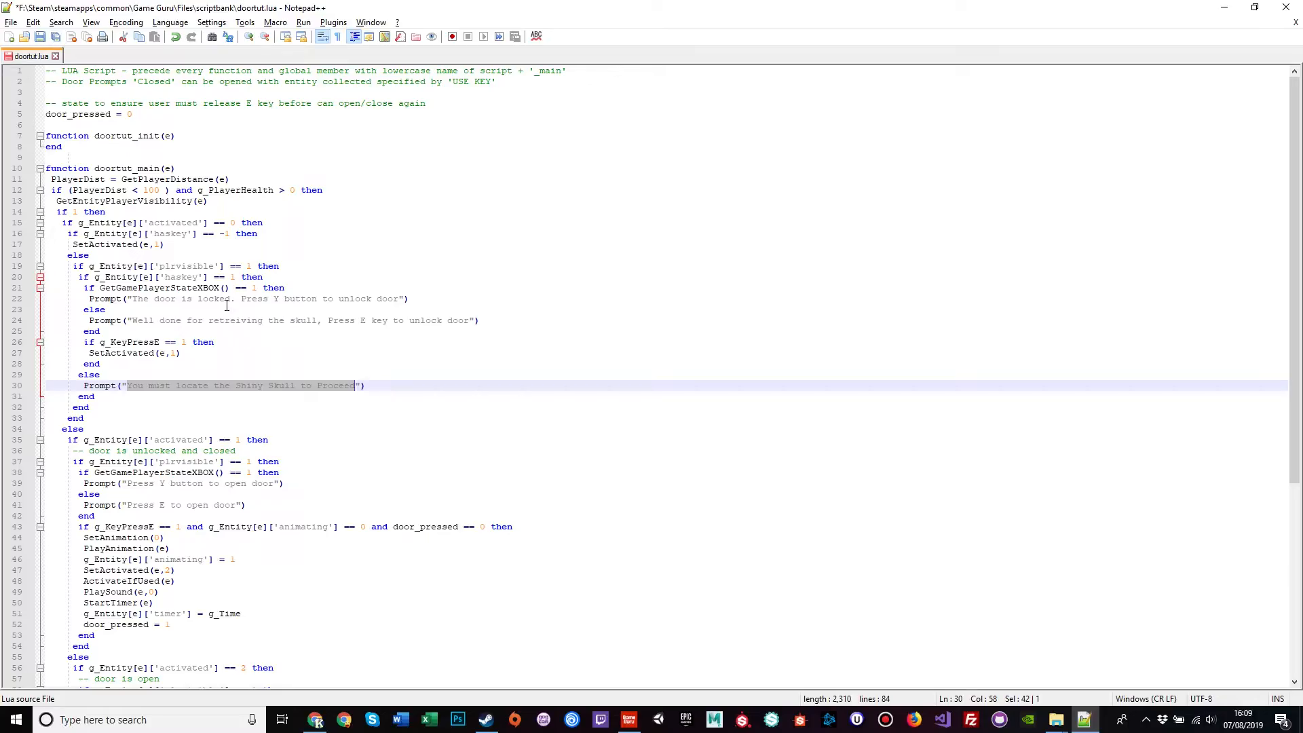
{"action": "left_click", "coordinate": [11, 22]}
{"action": "left_click", "coordinate": [55, 127]}
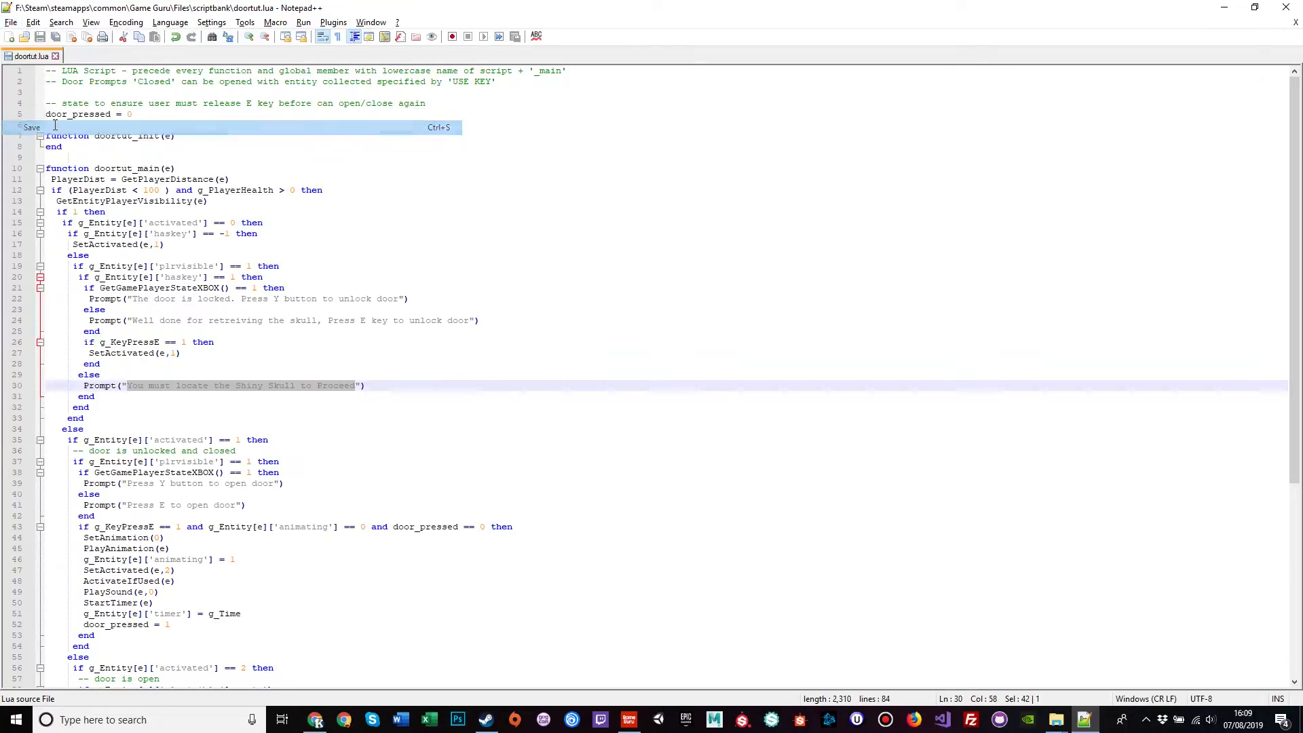
Step: Assign doortut.lua as the Research Lab Door's main script and apply it
{"action": "left_click", "coordinate": [55, 56]}
{"action": "key", "text": "alt+Tab"}
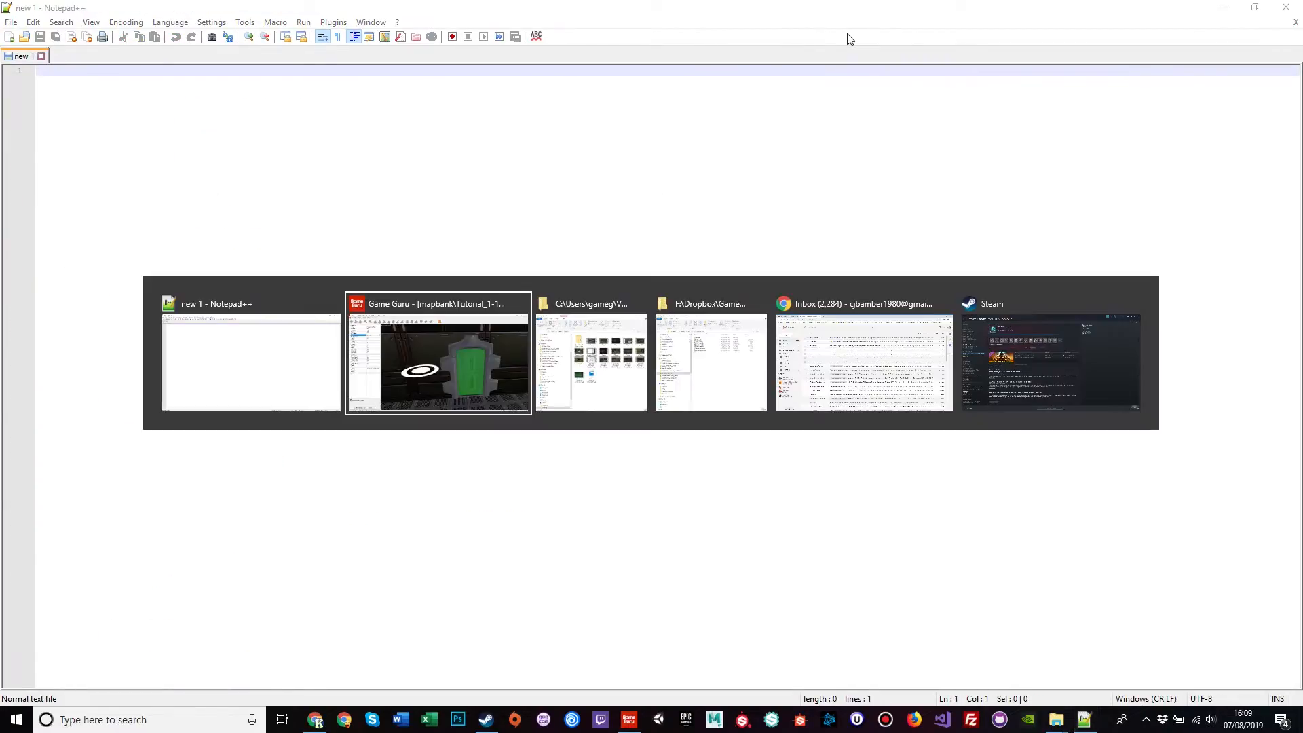
{"action": "double_click", "coordinate": [638, 356]}
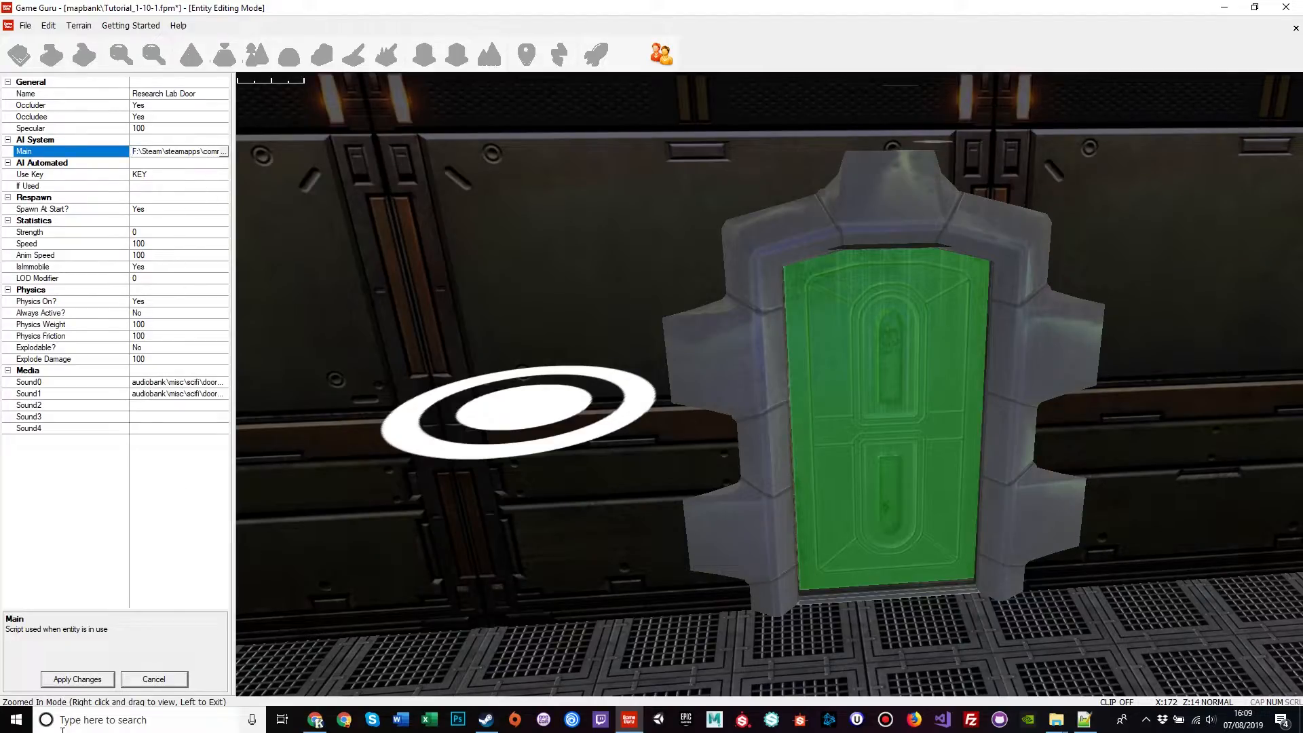
{"action": "left_click", "coordinate": [73, 680]}
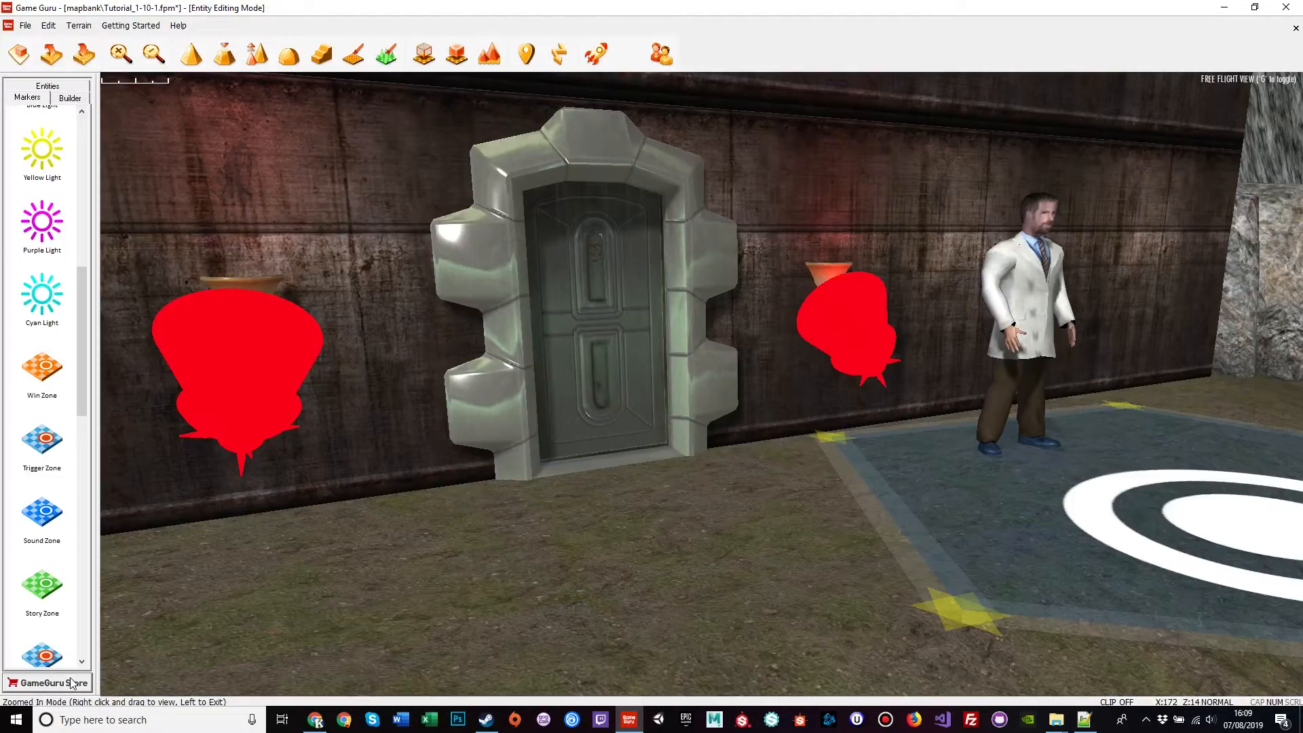
Step: Select the skull under the camouflage shelter and browse for its main script file
{"action": "right_click_drag", "start_coordinate": [694, 561], "coordinate": [367, 496]}
{"action": "key", "text": "w"}
{"action": "left_click", "coordinate": [686, 577]}
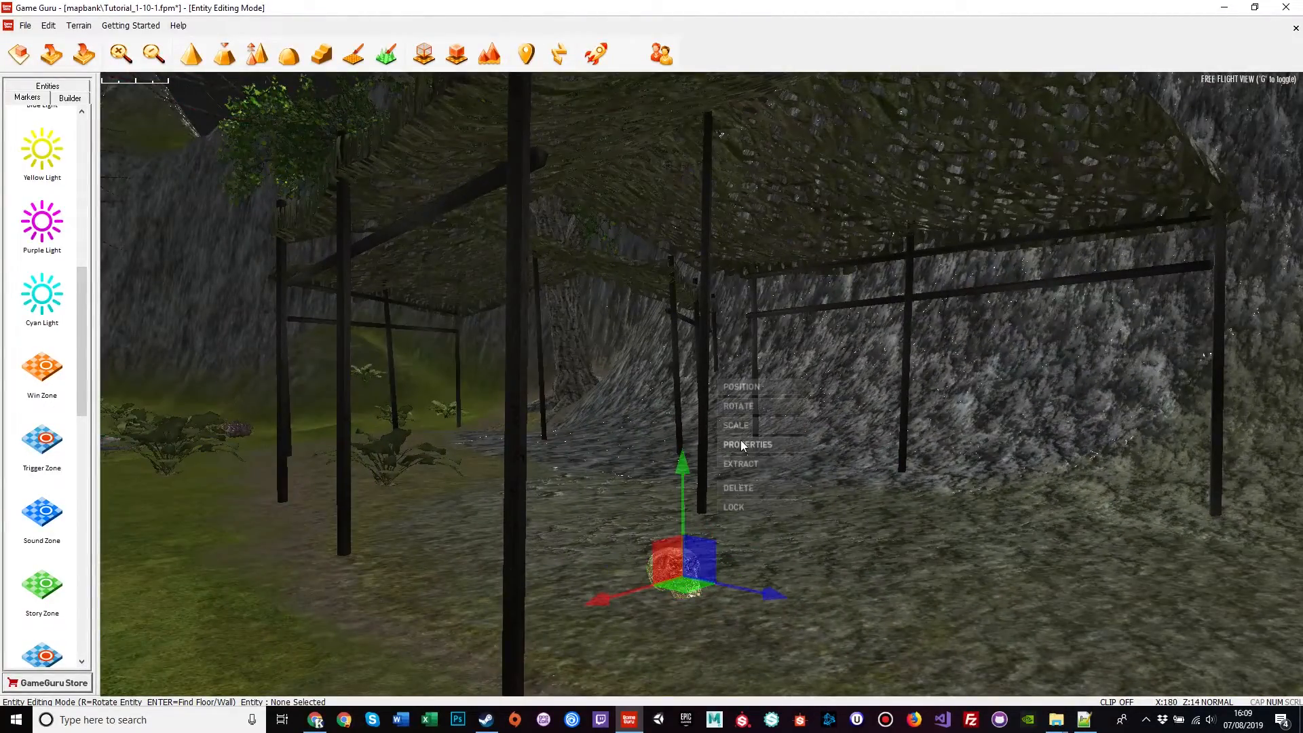
{"action": "left_click", "coordinate": [760, 446]}
{"action": "left_click", "coordinate": [219, 163]}
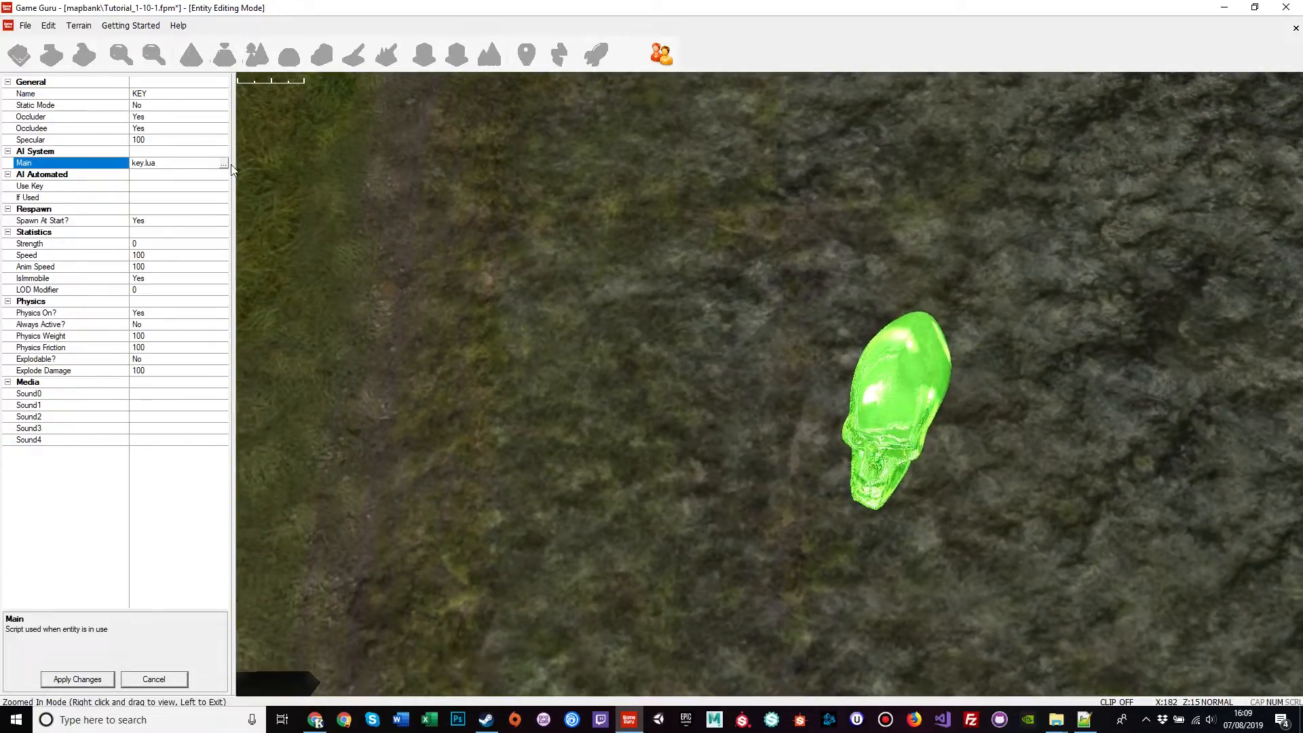
{"action": "left_click", "coordinate": [222, 163]}
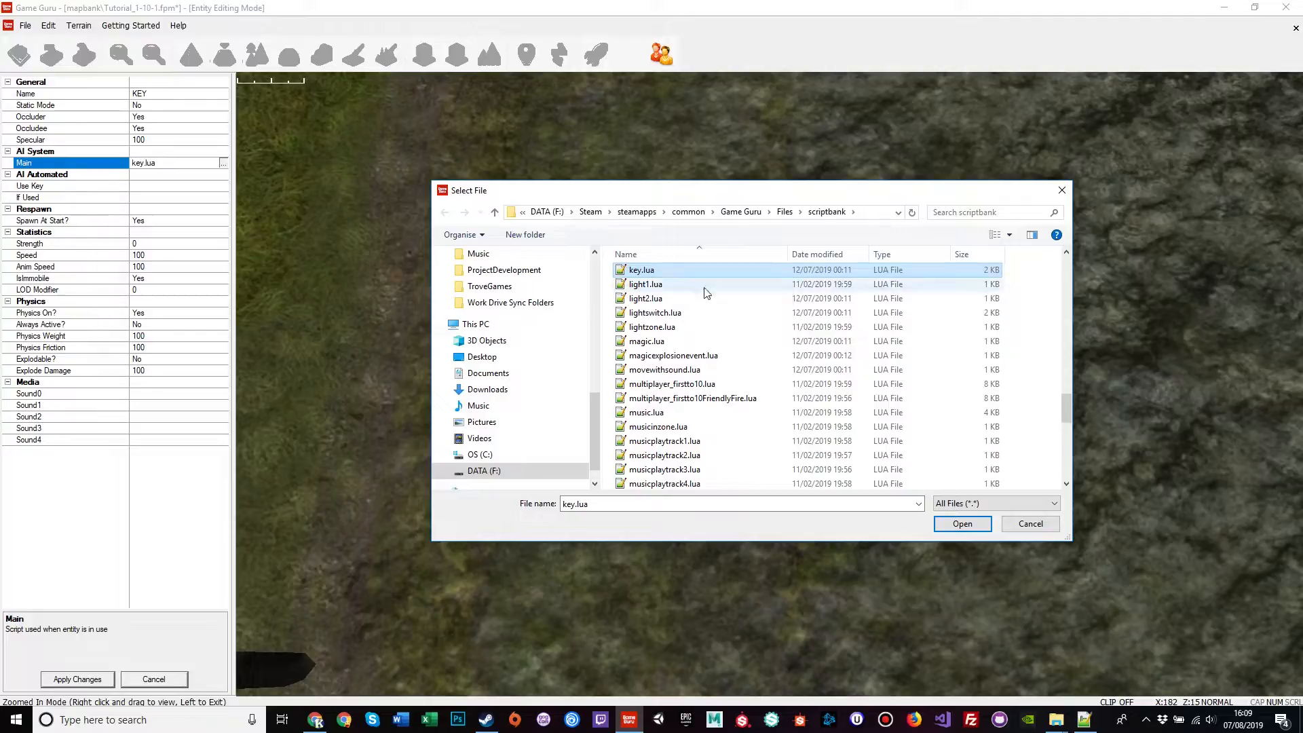
Step: Duplicate key.lua and rename the copy keytut.lua
{"action": "key", "text": "ctrl+c"}
{"action": "key", "text": "ctrl+v"}
{"action": "key", "text": "F2"}
{"action": "key", "text": "Right"}
{"action": "key", "text": "BackSpace"}
{"action": "key", "text": "BackSpace"}
{"action": "key", "text": "BackSpace"}
{"action": "key", "text": "BackSpace"}
{"action": "key", "text": "BackSpace"}
{"action": "key", "text": "BackSpace"}
{"action": "key", "text": "BackSpace"}
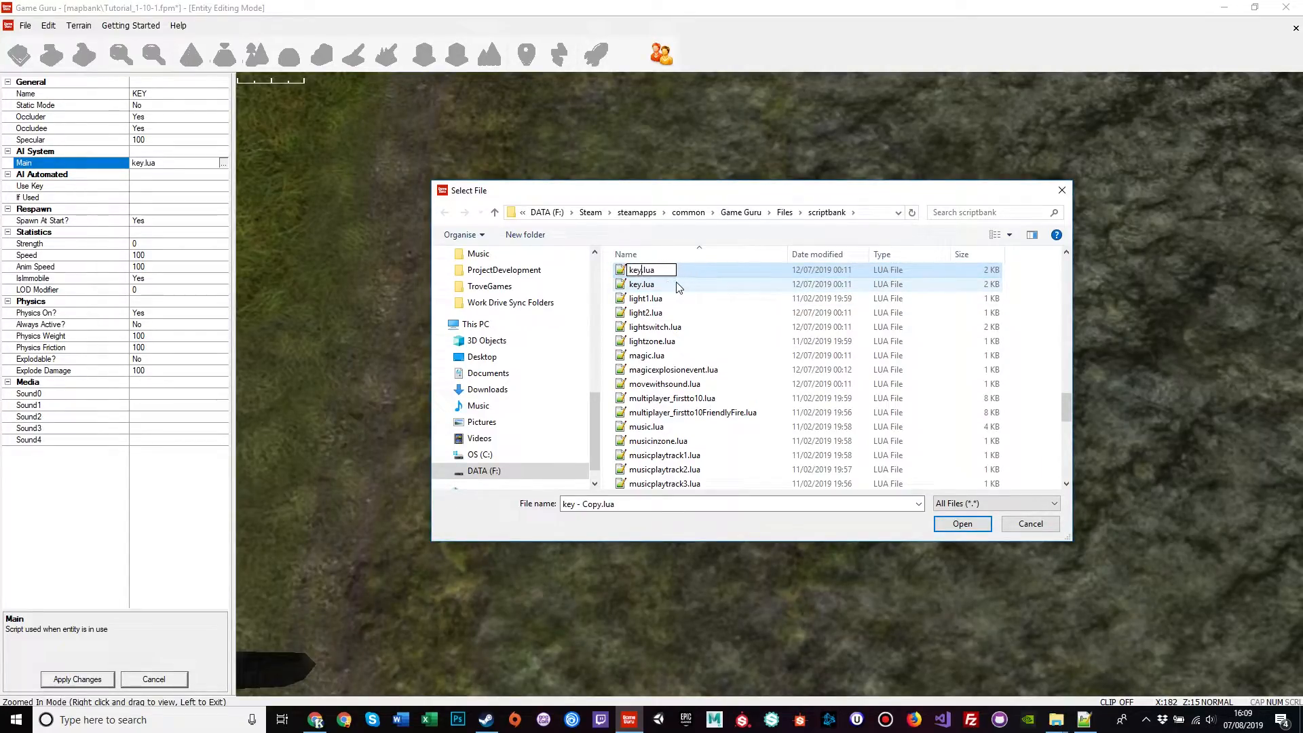
{"action": "type", "text": "tut"}
{"action": "key", "text": "Return"}
Step: Open keytut.lua in Notepad++ for editing
{"action": "left_click", "coordinate": [639, 290]}
{"action": "right_click", "coordinate": [640, 290]}
{"action": "mouse_move", "coordinate": [704, 400]}
{"action": "left_click", "coordinate": [889, 416]}
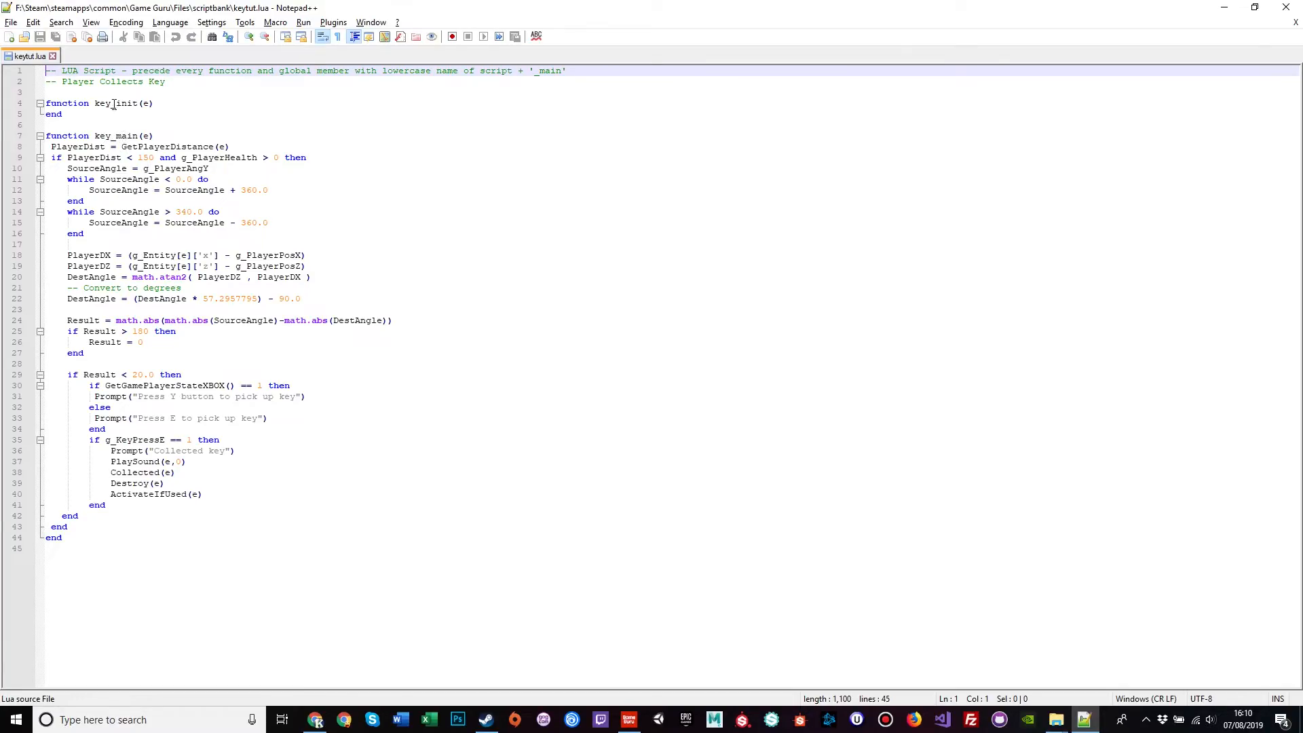
Step: Rename the functions keytut_init and keytut_main and change 'key' to 'the shiny skull' on line 33
{"action": "left_click", "coordinate": [113, 104]}
{"action": "type", "text": "tut"}
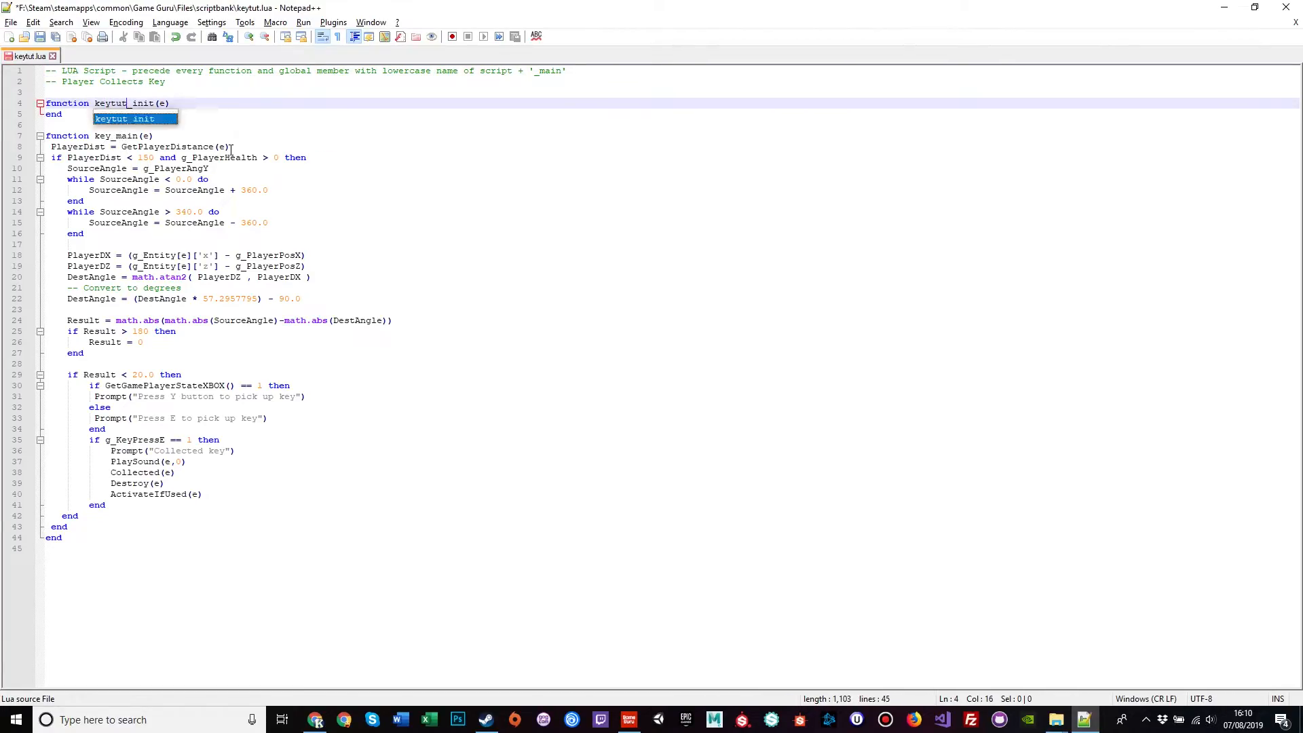
{"action": "left_click", "coordinate": [112, 135]}
{"action": "type", "text": "tut"}
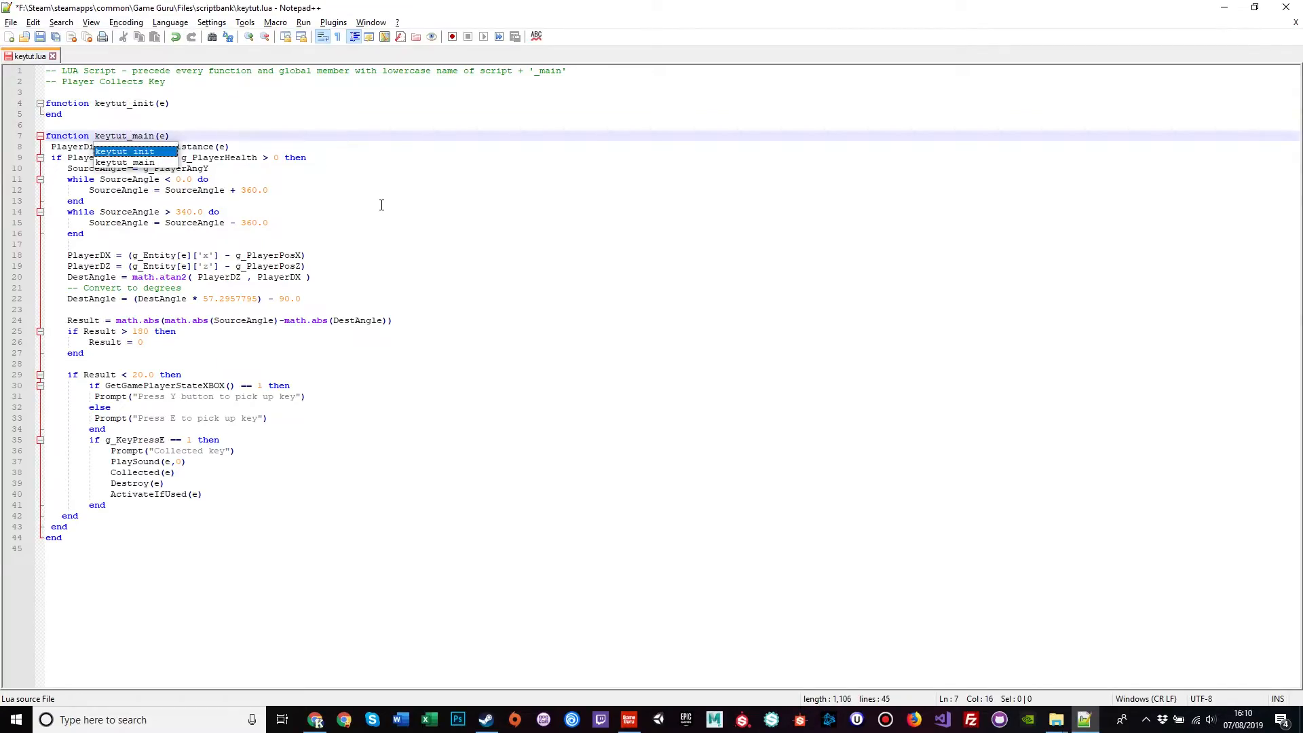
{"action": "left_click", "coordinate": [382, 203]}
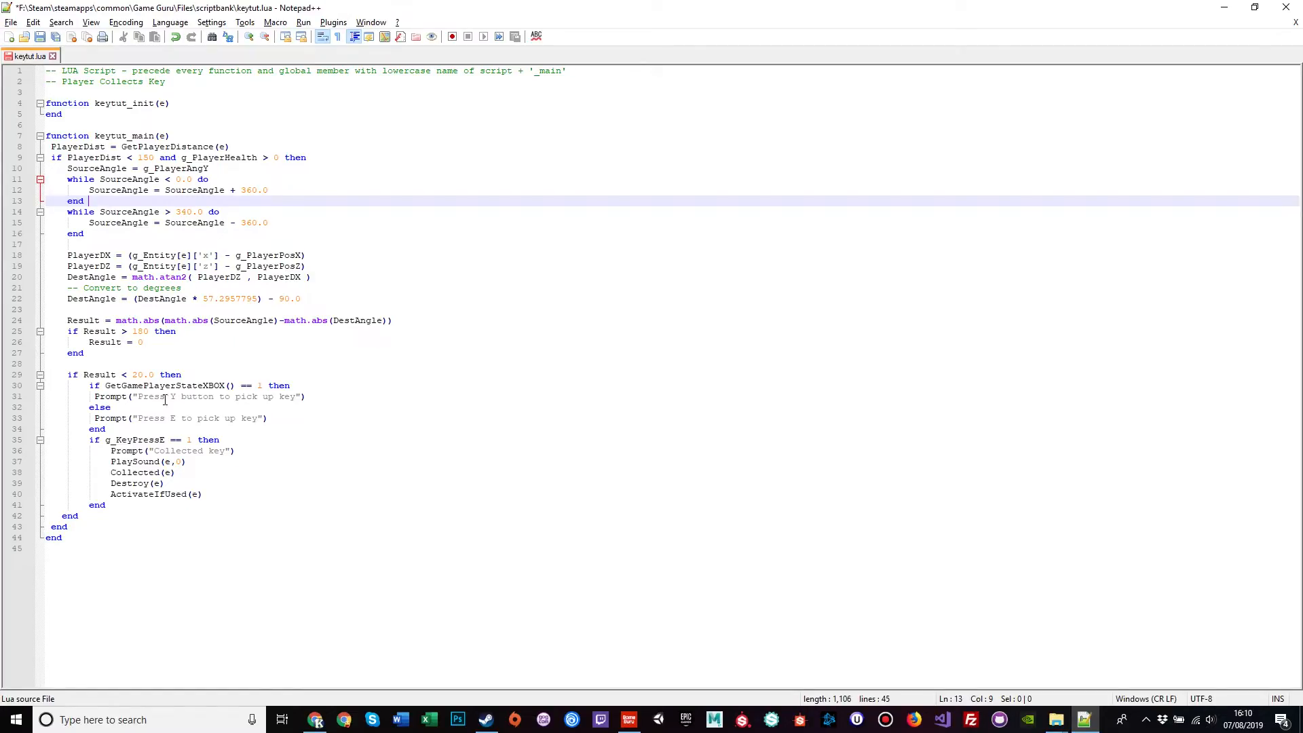
{"action": "double_click", "coordinate": [249, 417]}
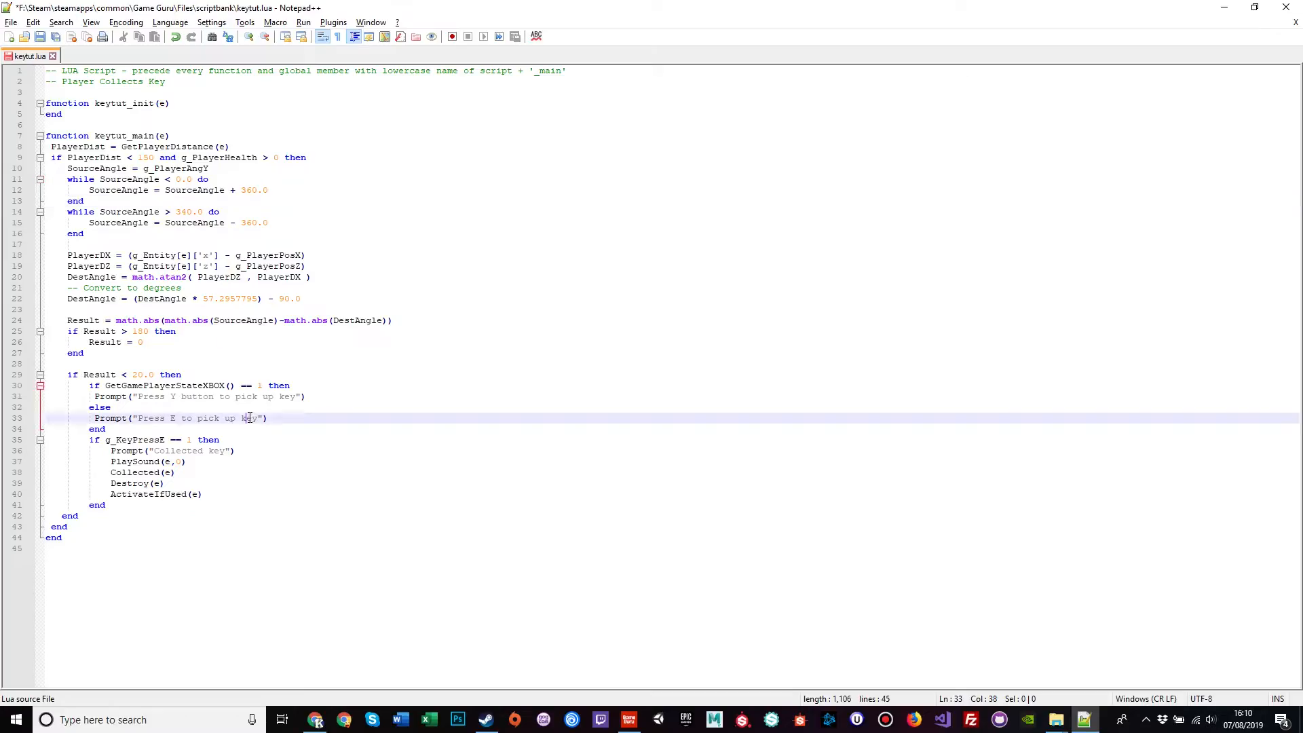
{"action": "type", "text": "the s"}
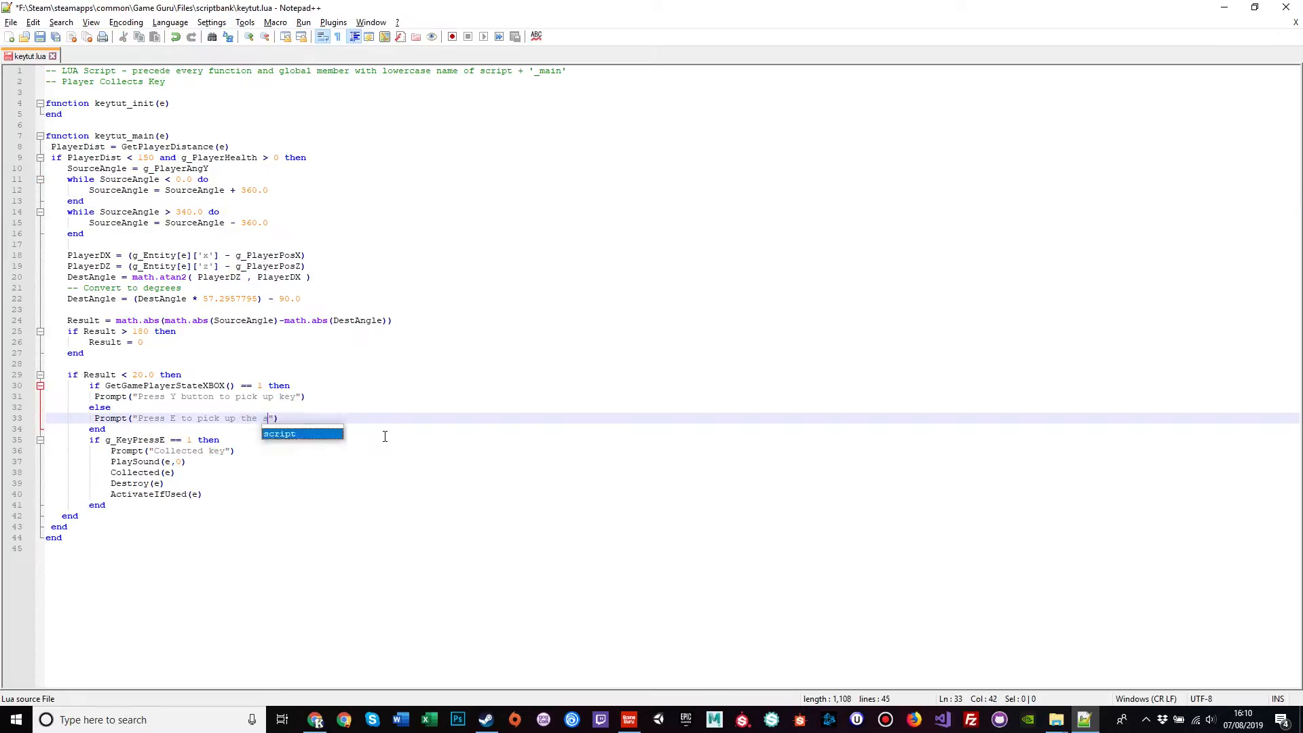
{"action": "type", "text": "hiny sk"}
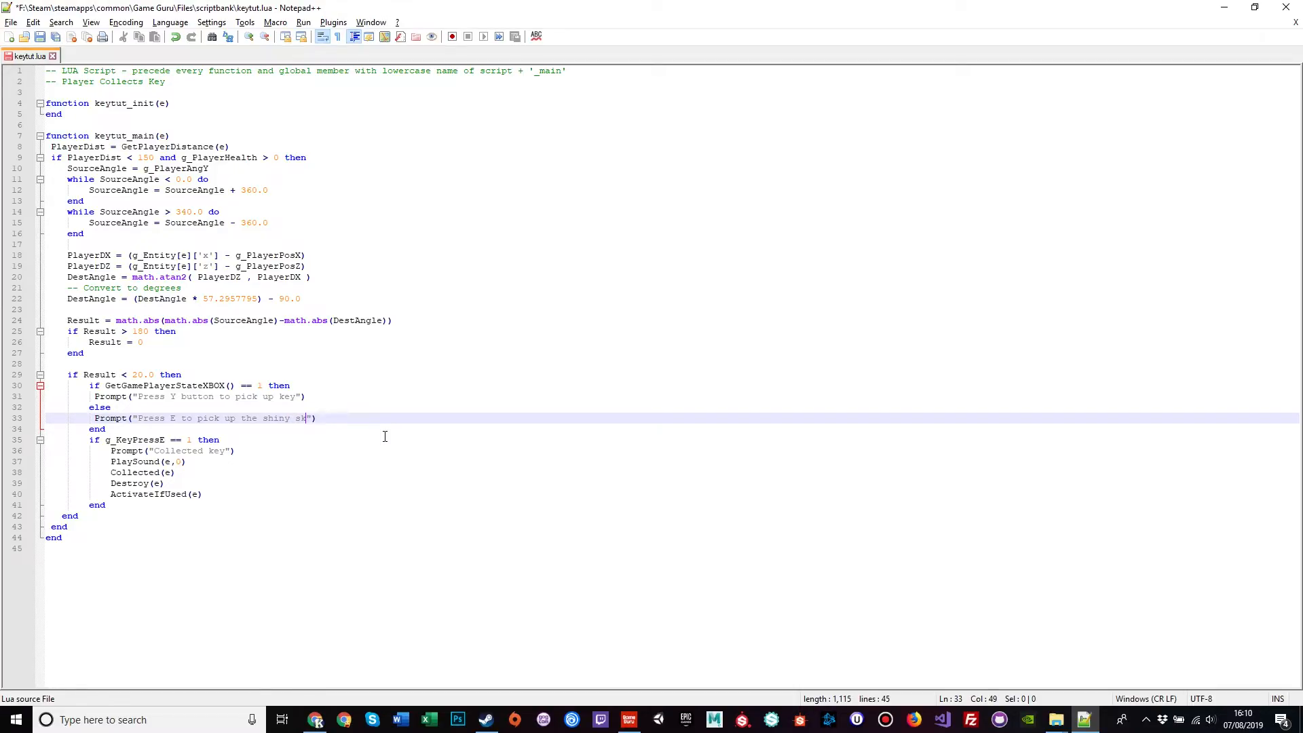
{"action": "type", "text": "ull"}
Step: Make line 31 say 'the shiny skull' and the pickup message 'You take the skull, it feels heavy in your hands!'
{"action": "double_click", "coordinate": [292, 398]}
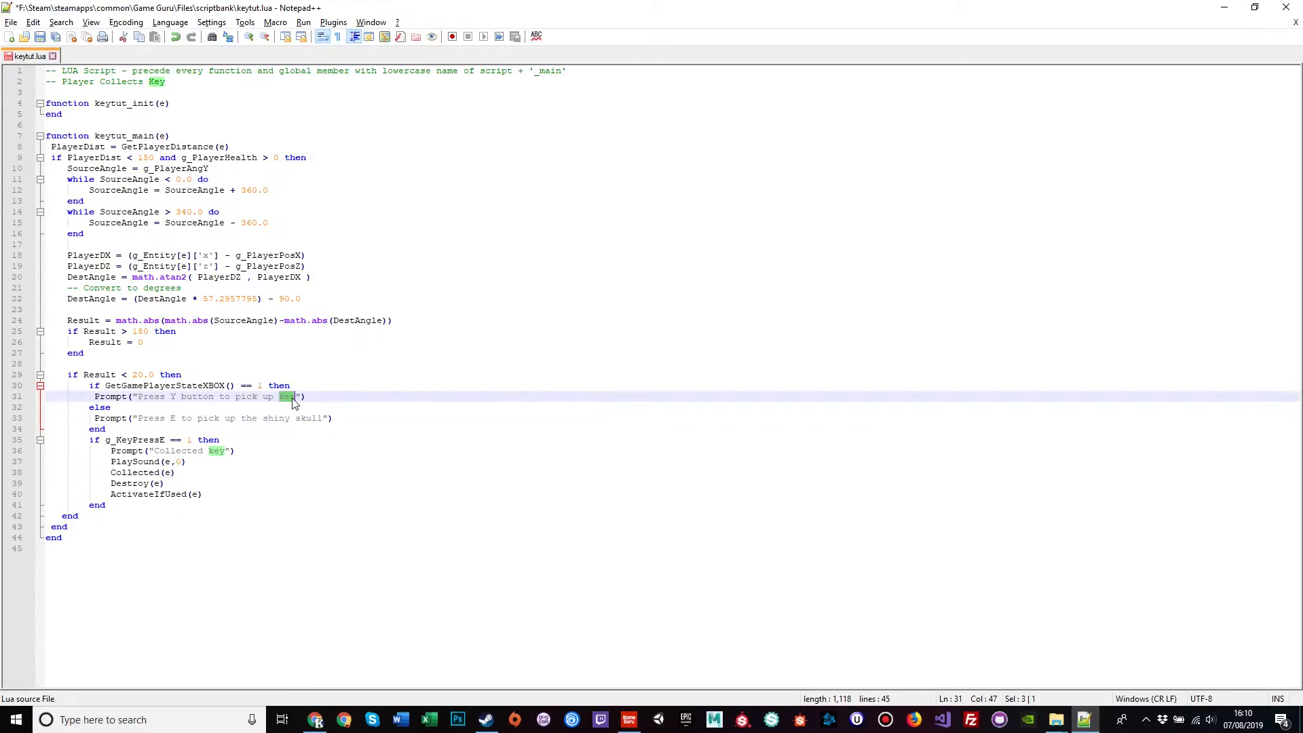
{"action": "type", "text": "the shiny skull"}
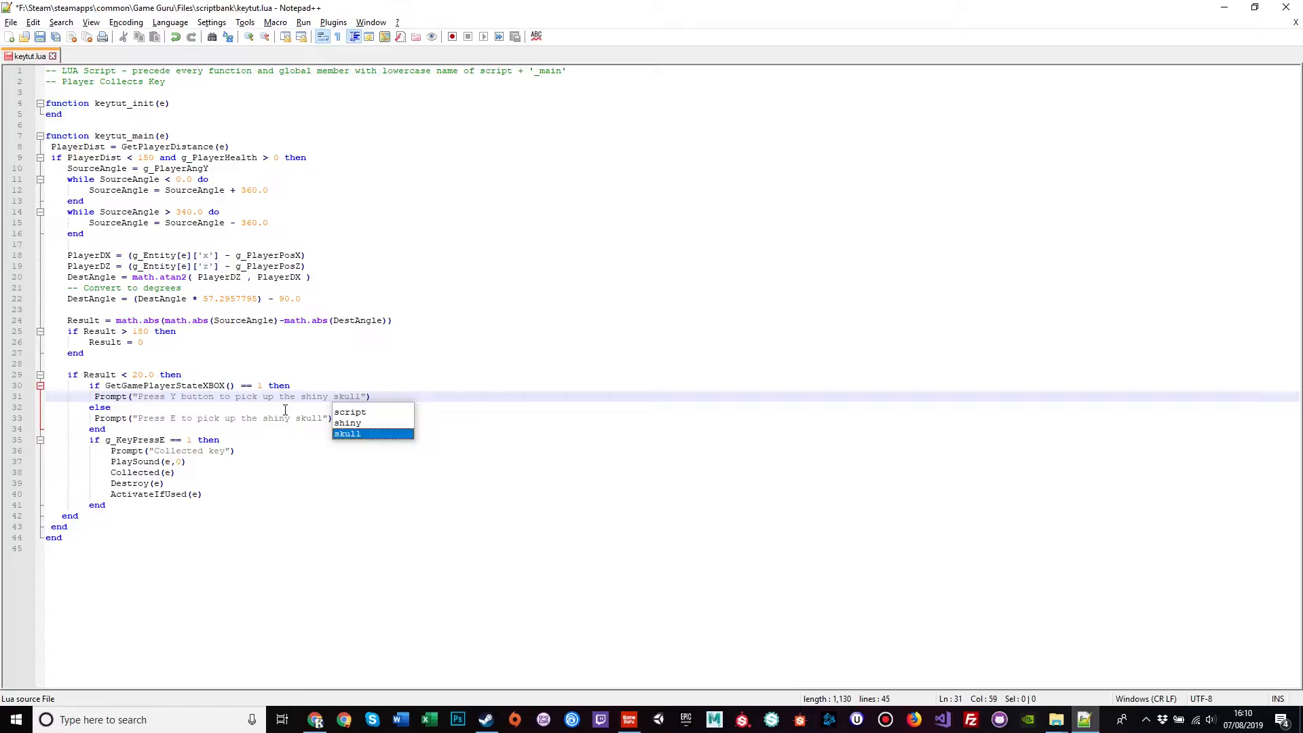
{"action": "left_click", "coordinate": [406, 378]}
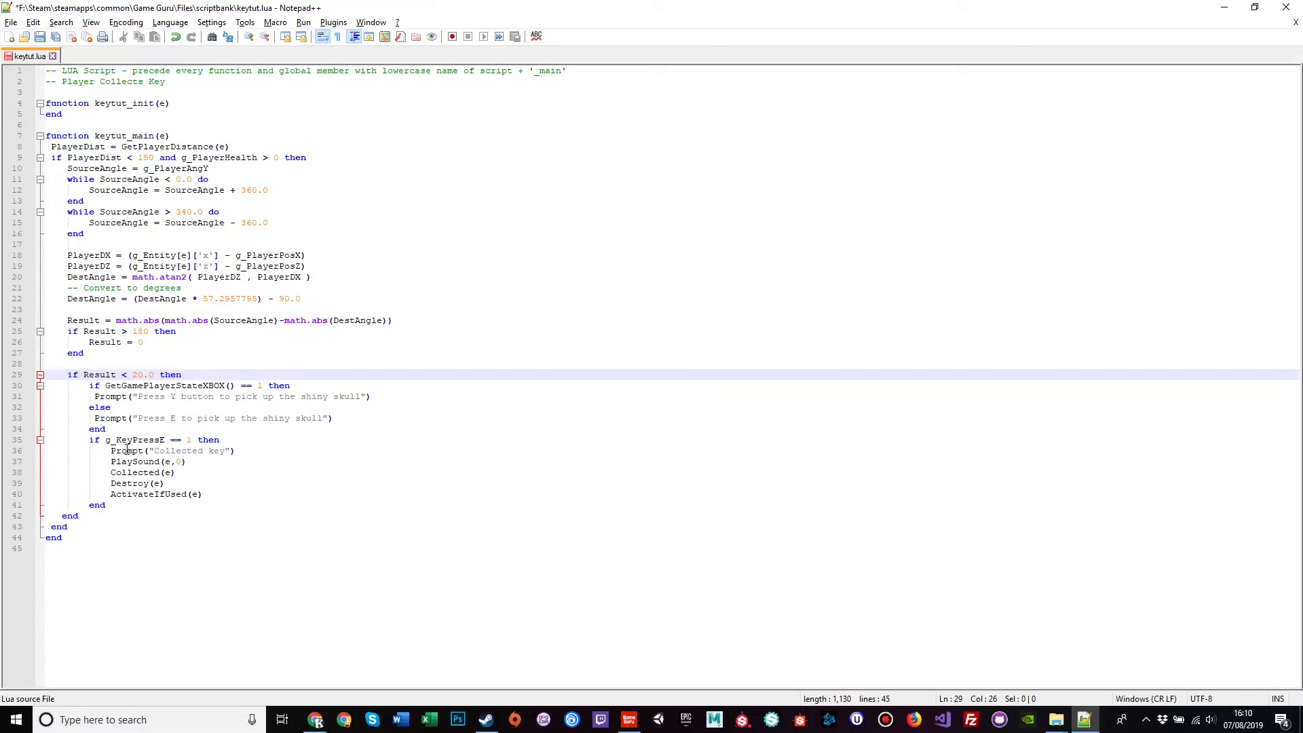
{"action": "left_click_drag", "start_coordinate": [178, 451], "coordinate": [229, 450]}
{"action": "type", "text": "You take the skull"}
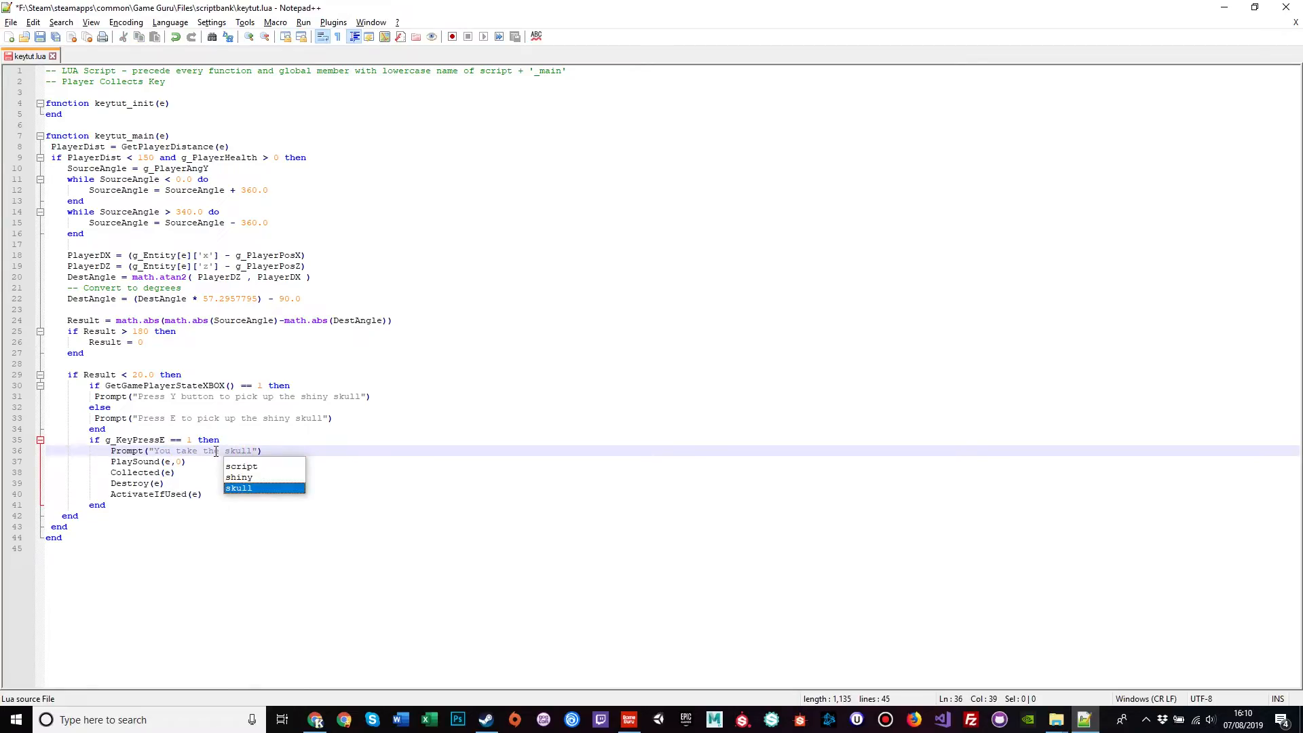
{"action": "type", "text": ", it feels heavy in your hands!"}
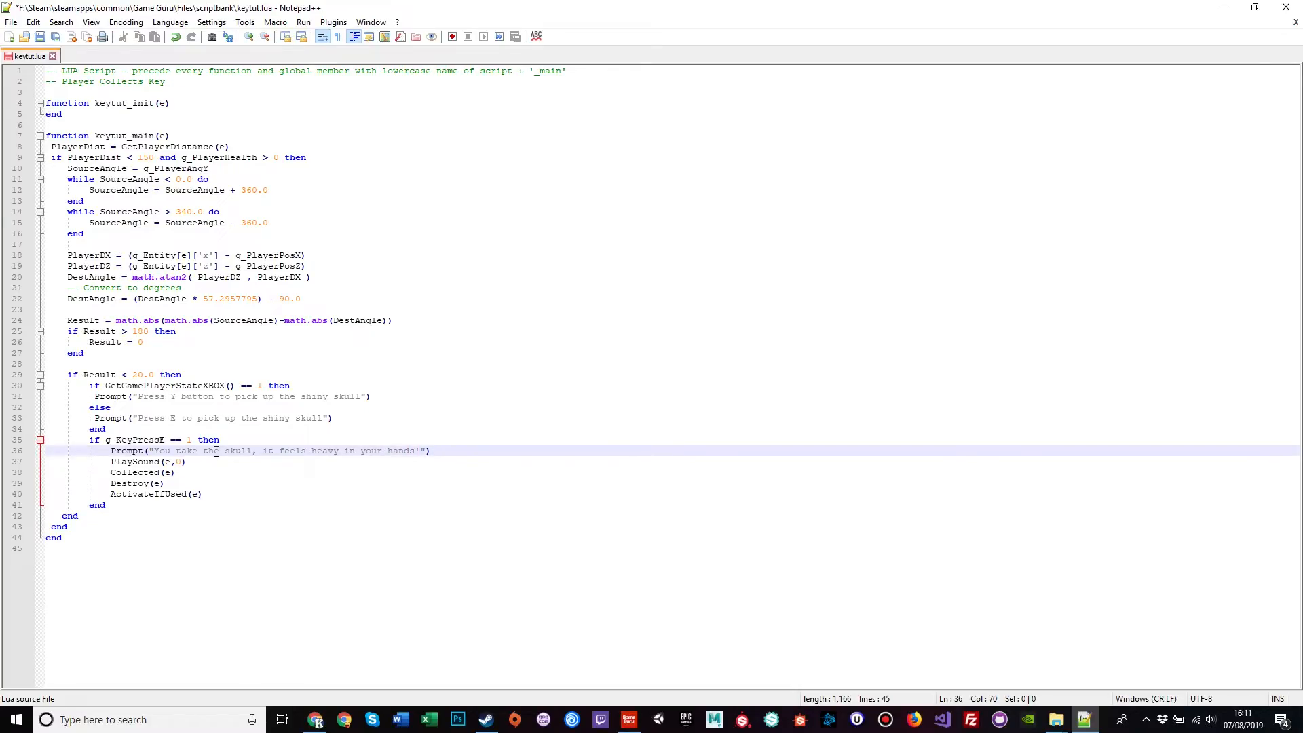
Step: Save the edited keytut.lua script
{"action": "left_click", "coordinate": [269, 418]}
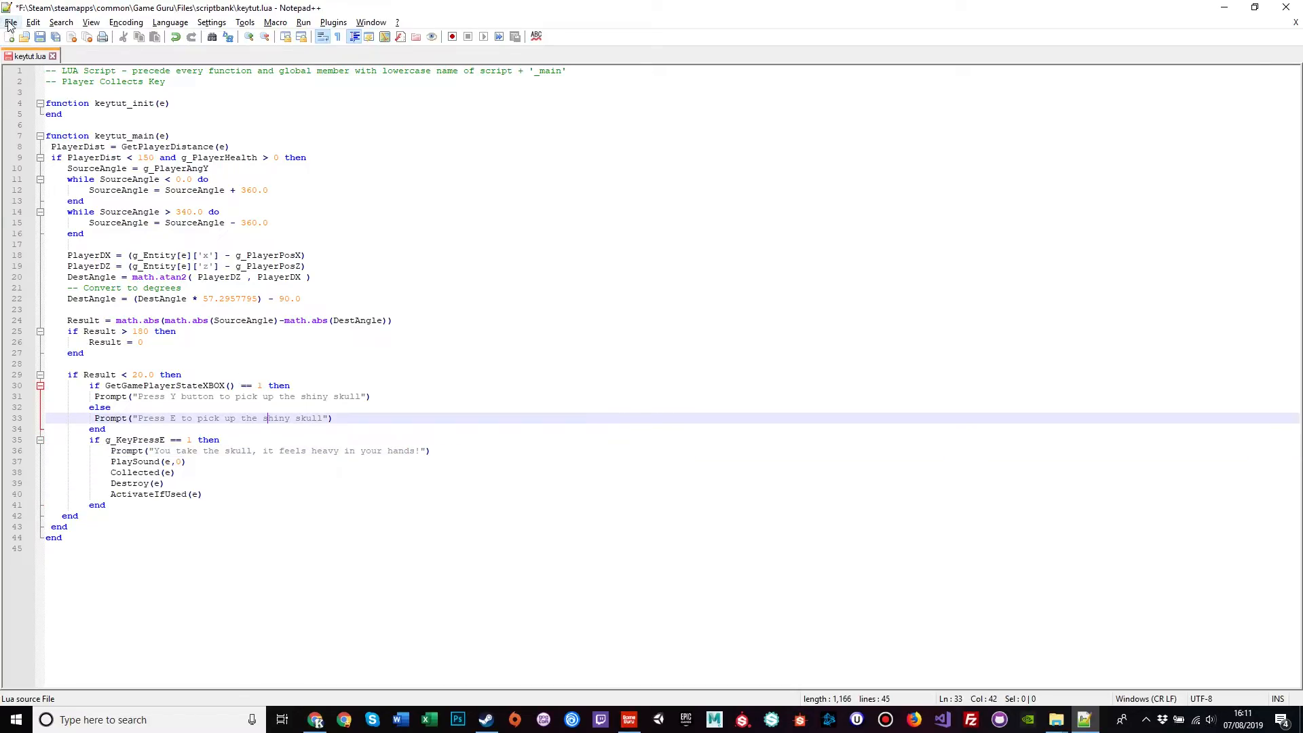
{"action": "left_click", "coordinate": [11, 22]}
{"action": "left_click", "coordinate": [34, 127]}
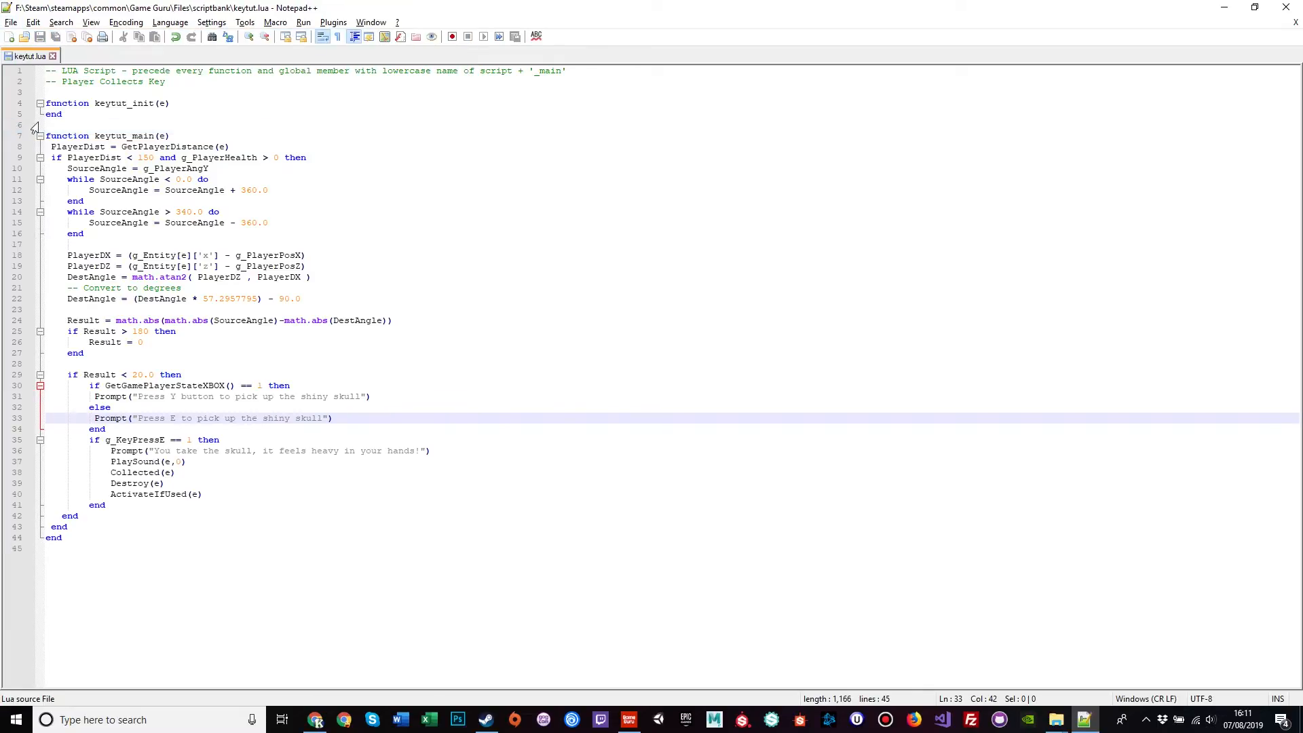
Step: Close keytut.lua, set it as the skull's main script, and launch a test game
{"action": "key", "text": "ctrl+w"}
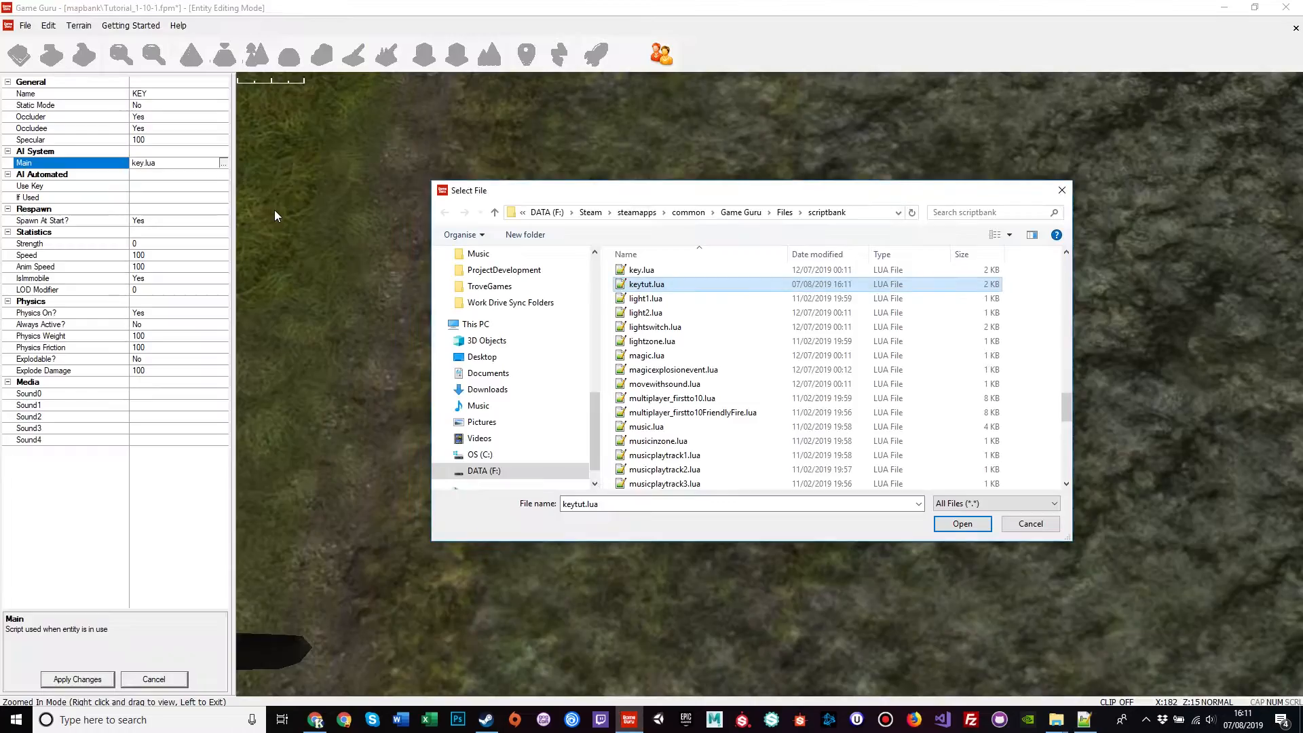
{"action": "double_click", "coordinate": [689, 285]}
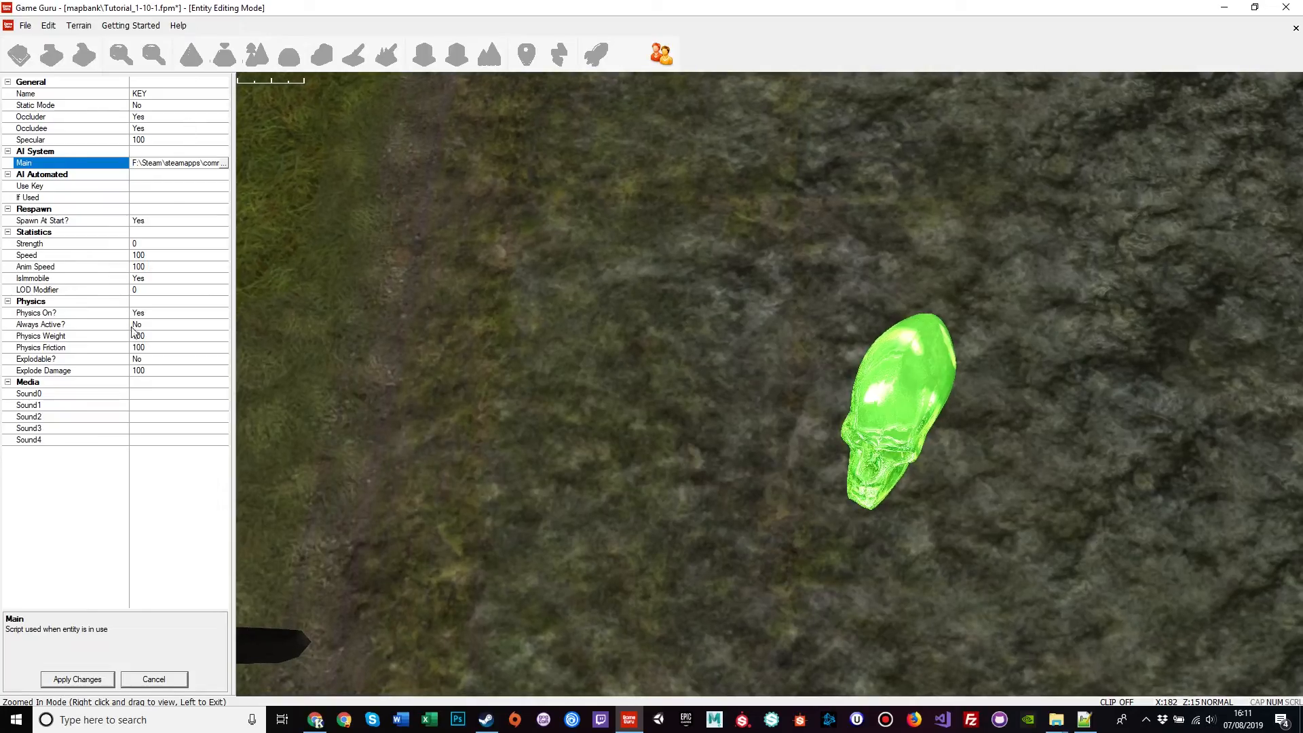
{"action": "left_click", "coordinate": [82, 679]}
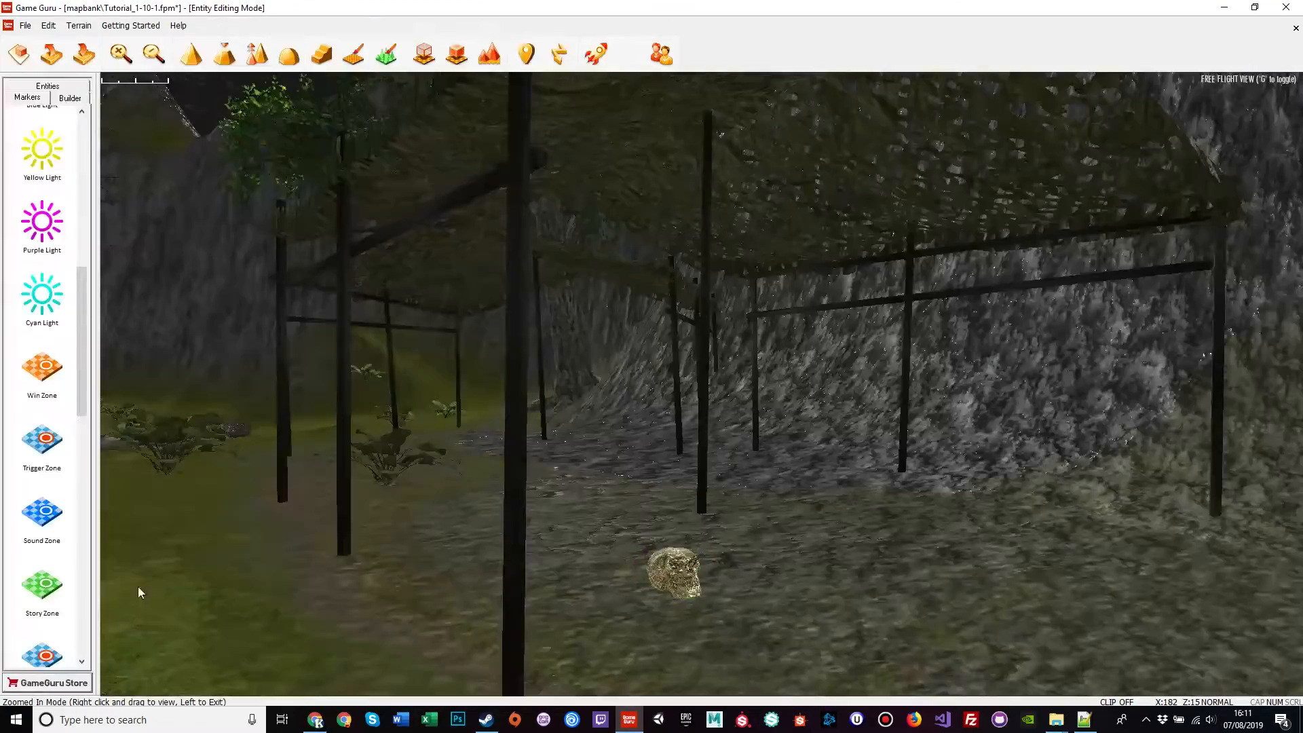
{"action": "left_click", "coordinate": [596, 53]}
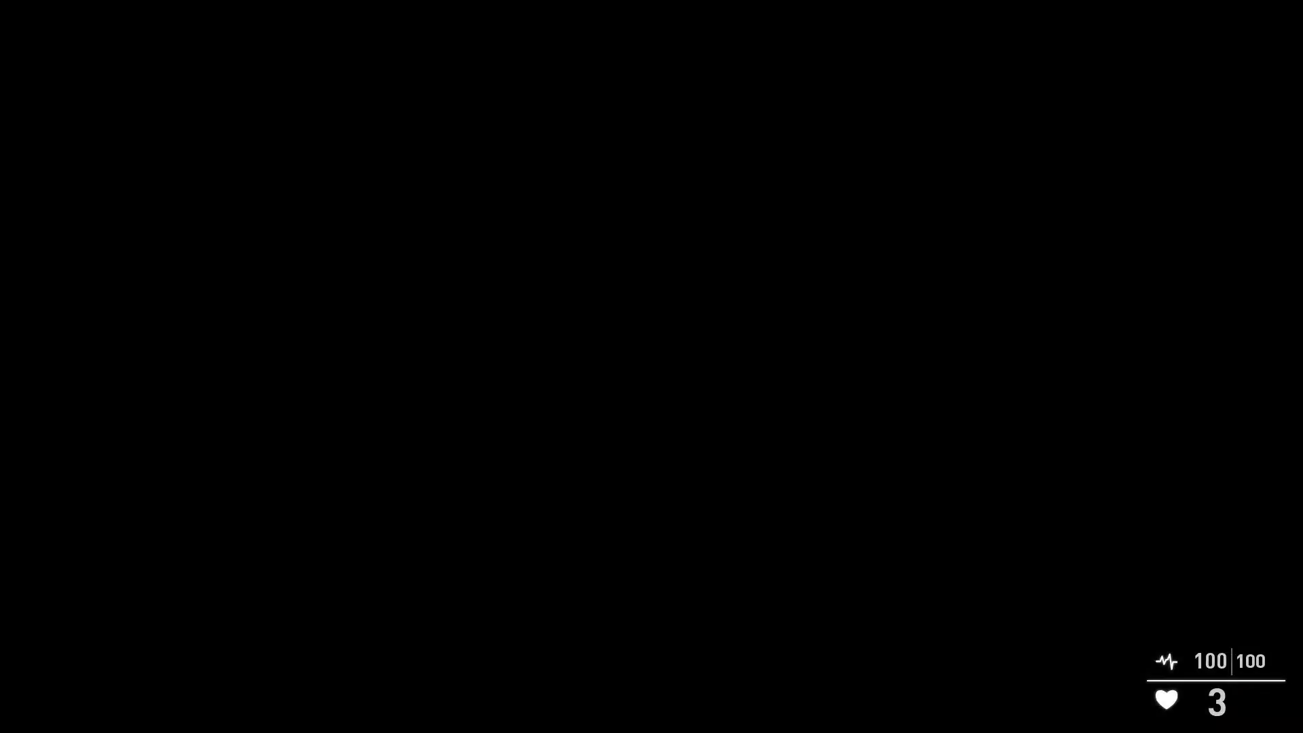
Step: Walk to the locked lab door to see the Shiny Skull prompt, then go collect the skull
{"action": "key", "text": "w"}
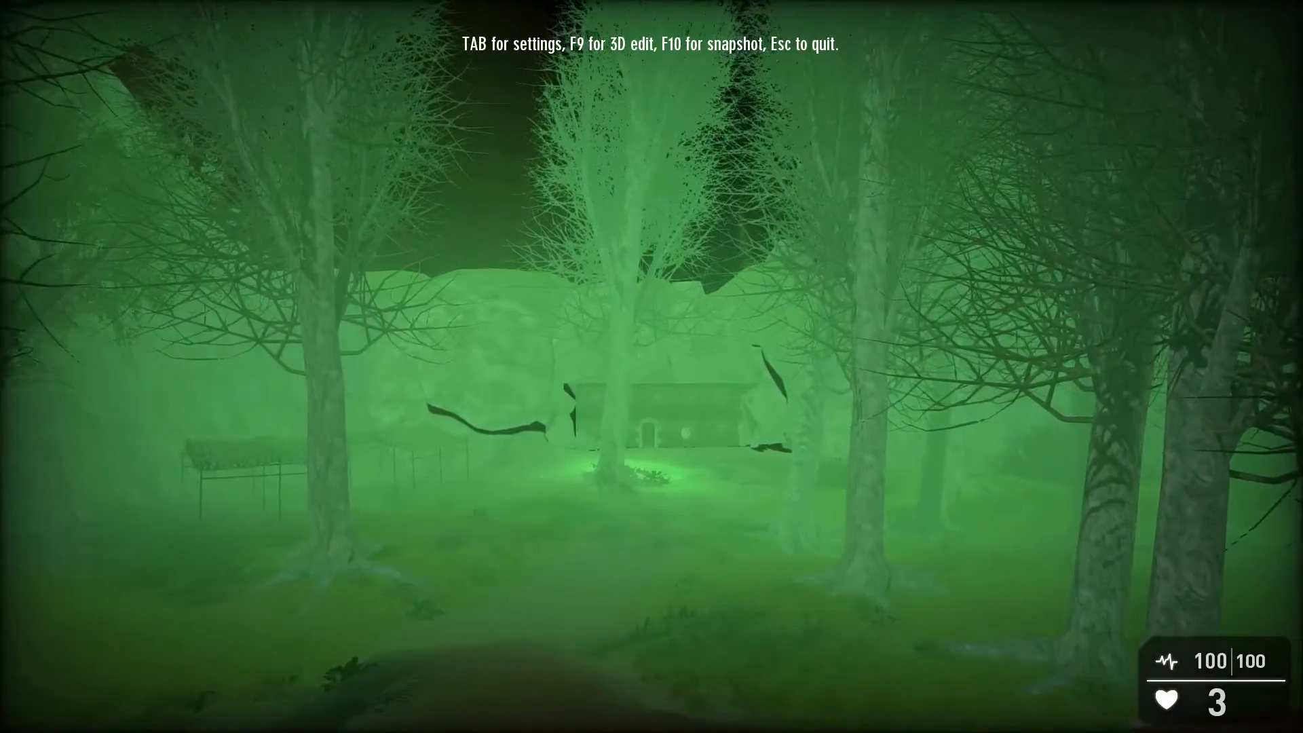
{"action": "key", "text": "w"}
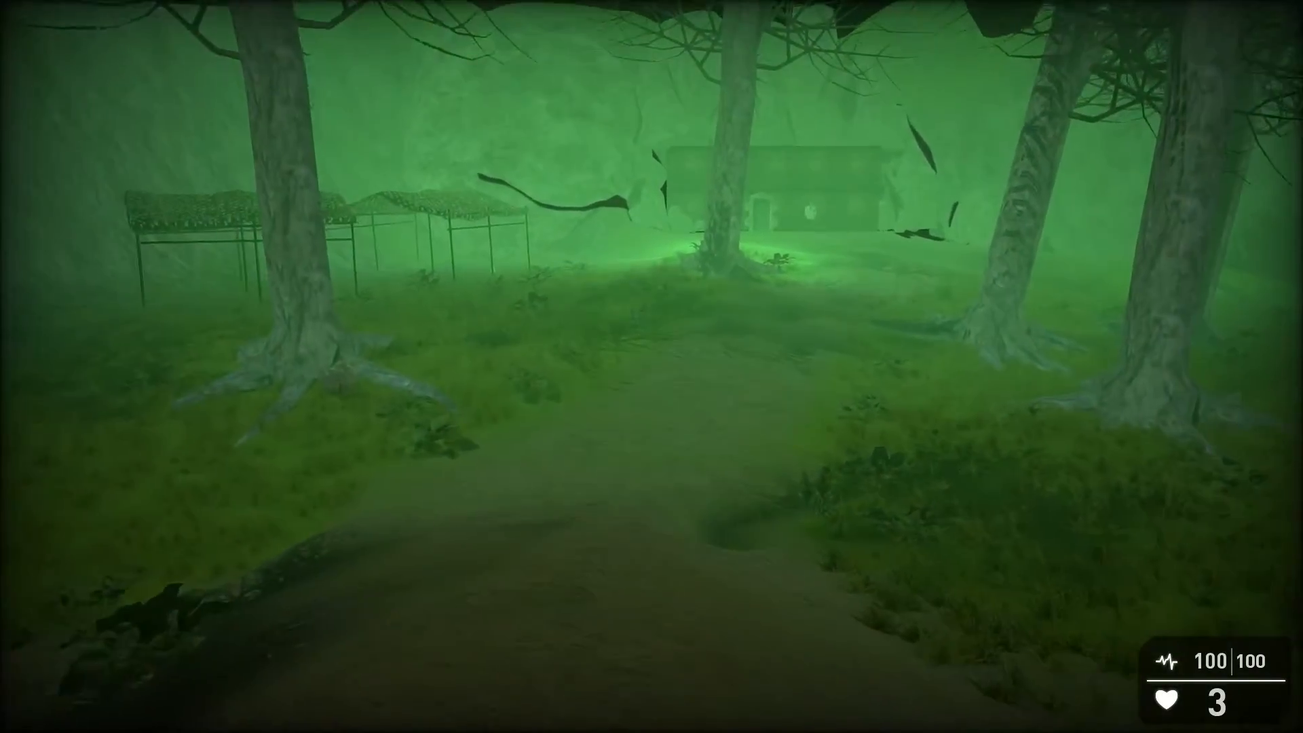
{"action": "key", "text": "w"}
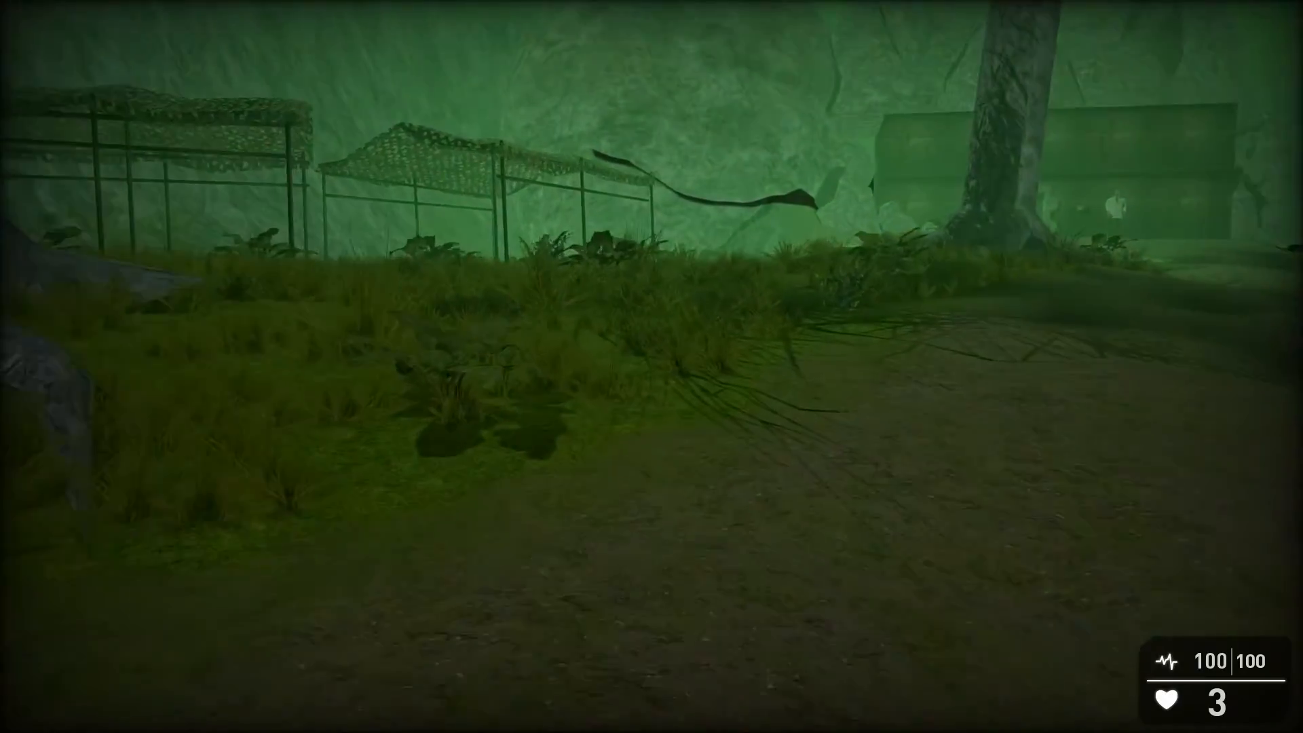
{"action": "key", "text": "w"}
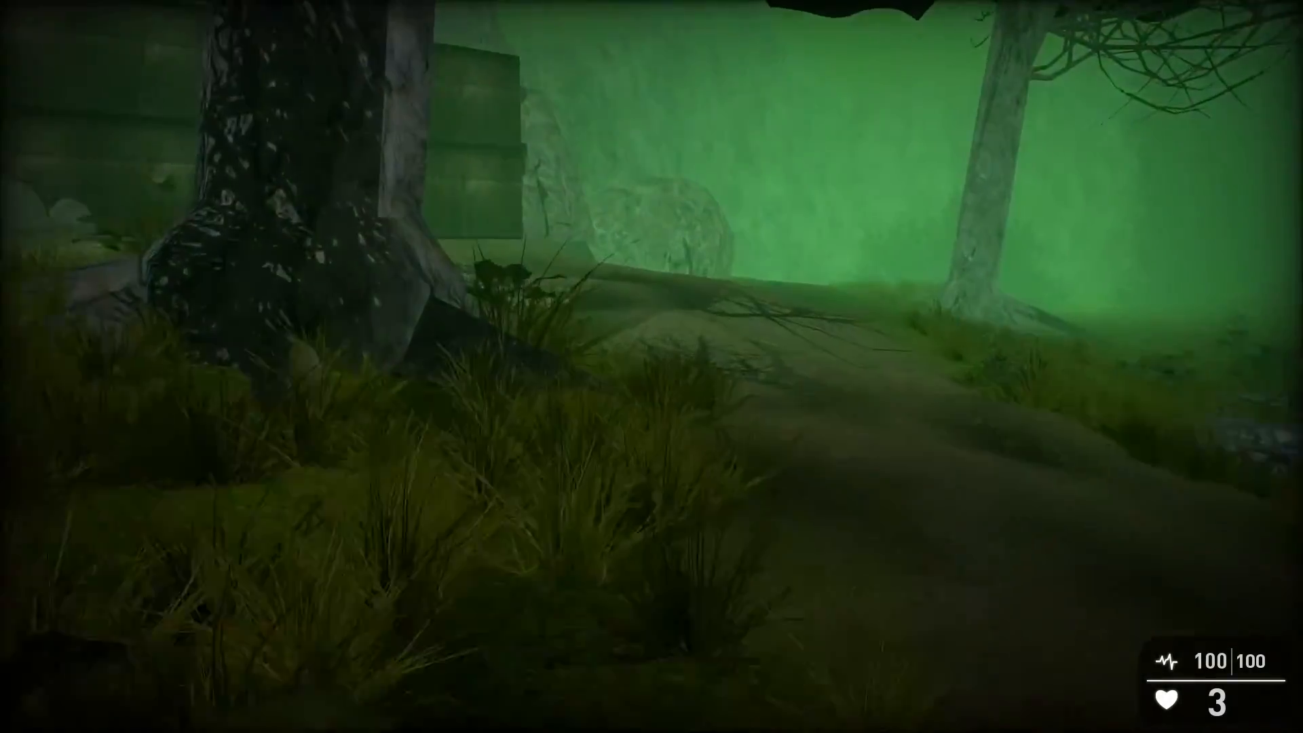
{"action": "key", "text": "w"}
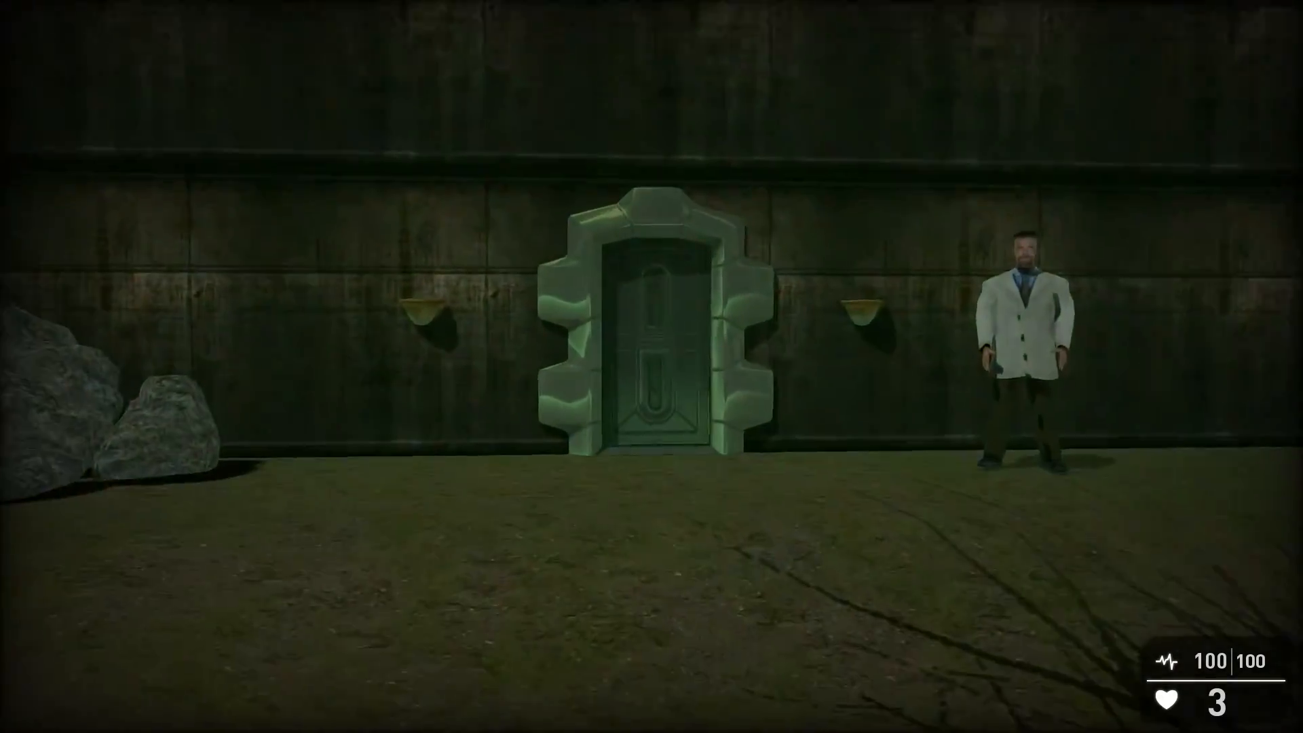
{"action": "key", "text": "w"}
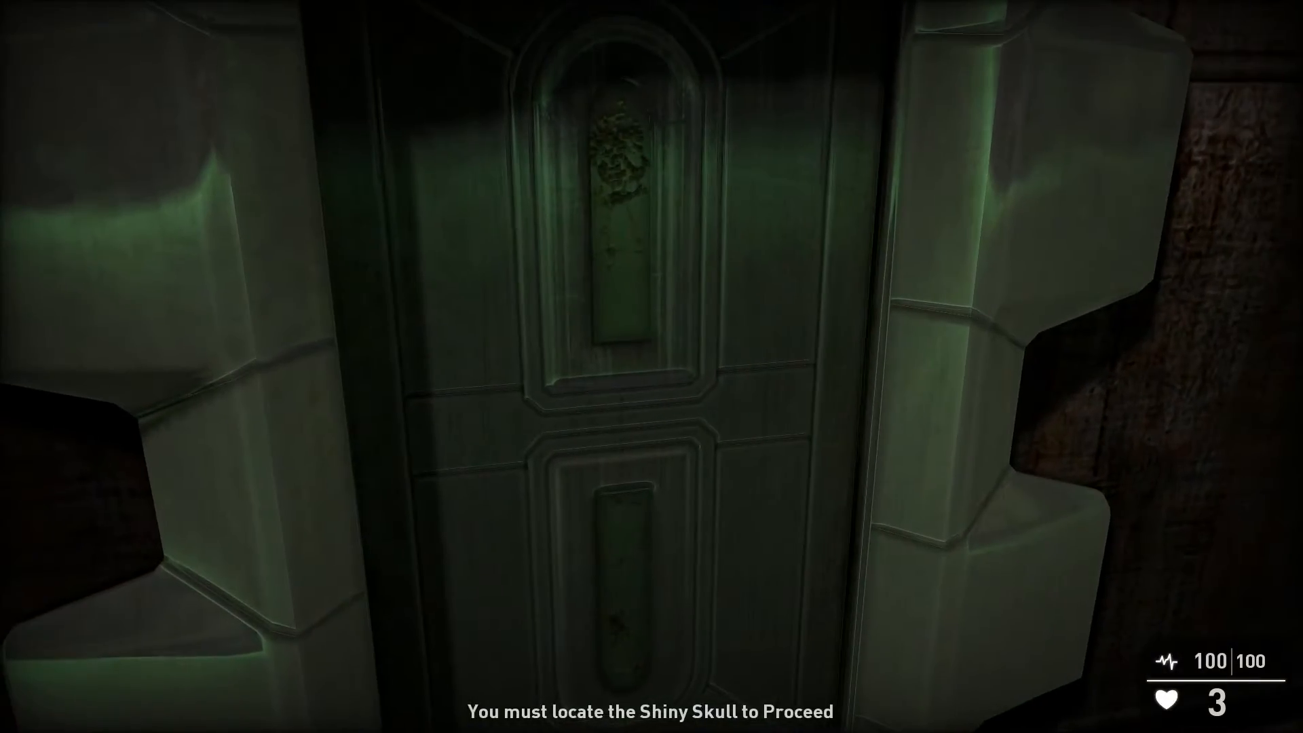
{"action": "key", "text": "s"}
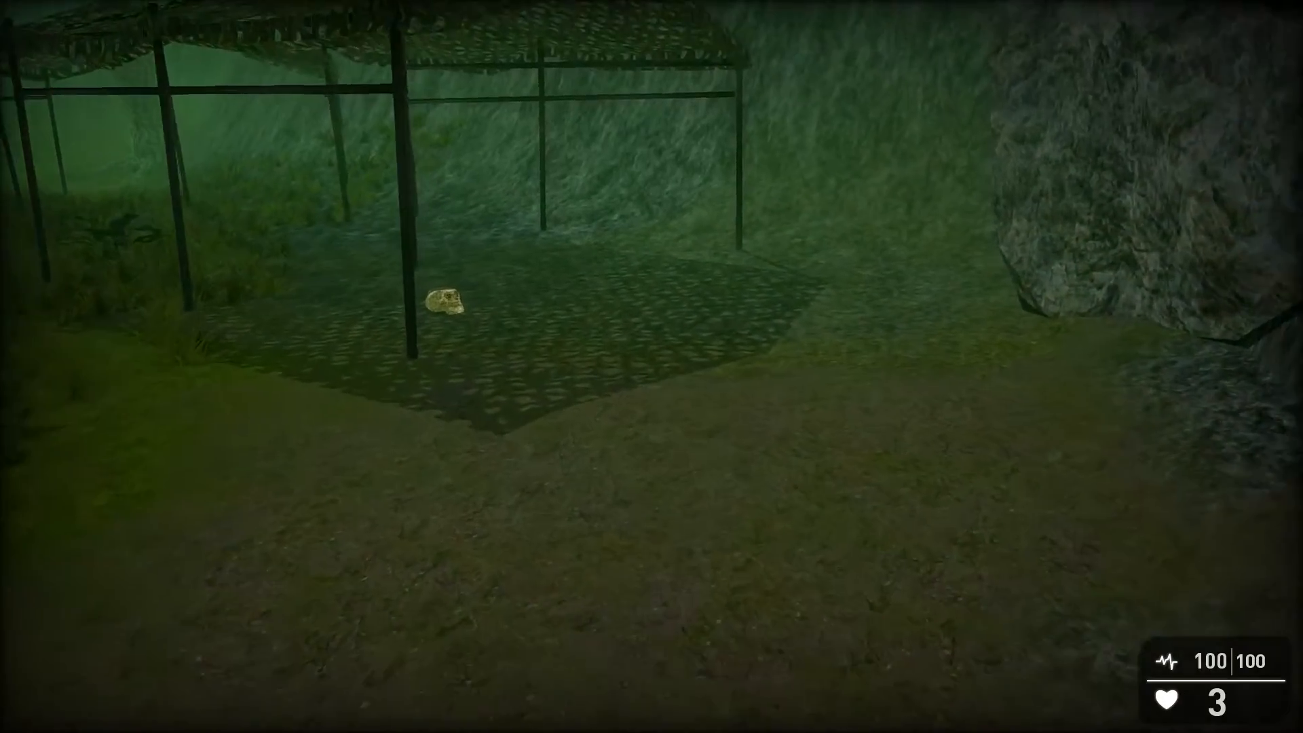
{"action": "key", "text": "w"}
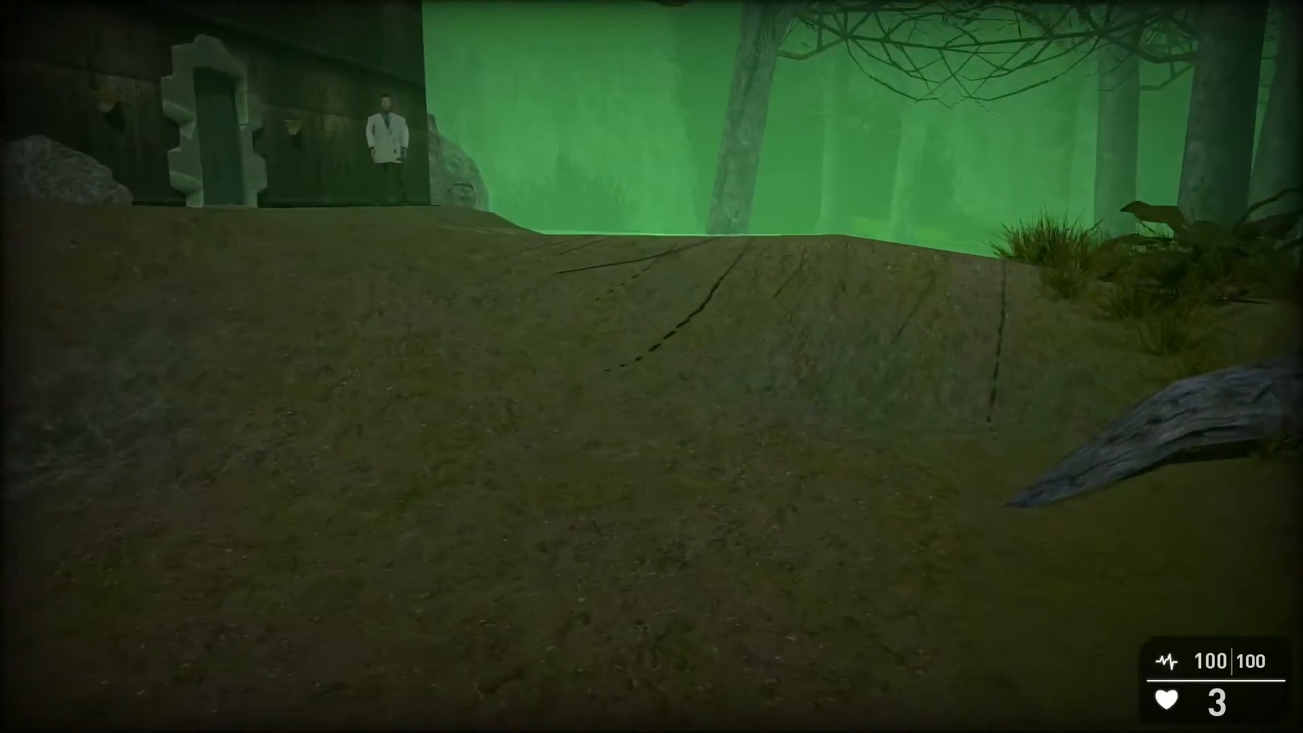
Step: Carry the skull back to the lab door and walk through into the locker and bunk room
{"action": "key", "text": "w"}
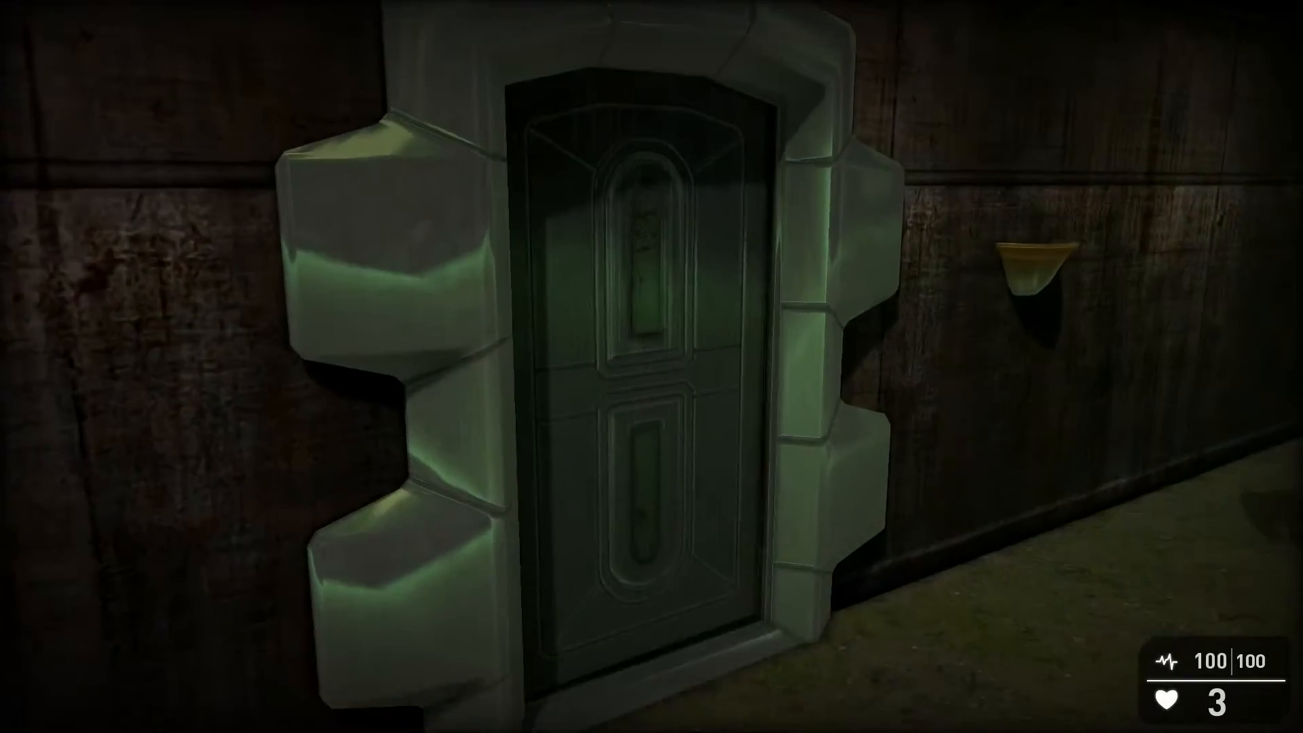
{"action": "key", "text": "w"}
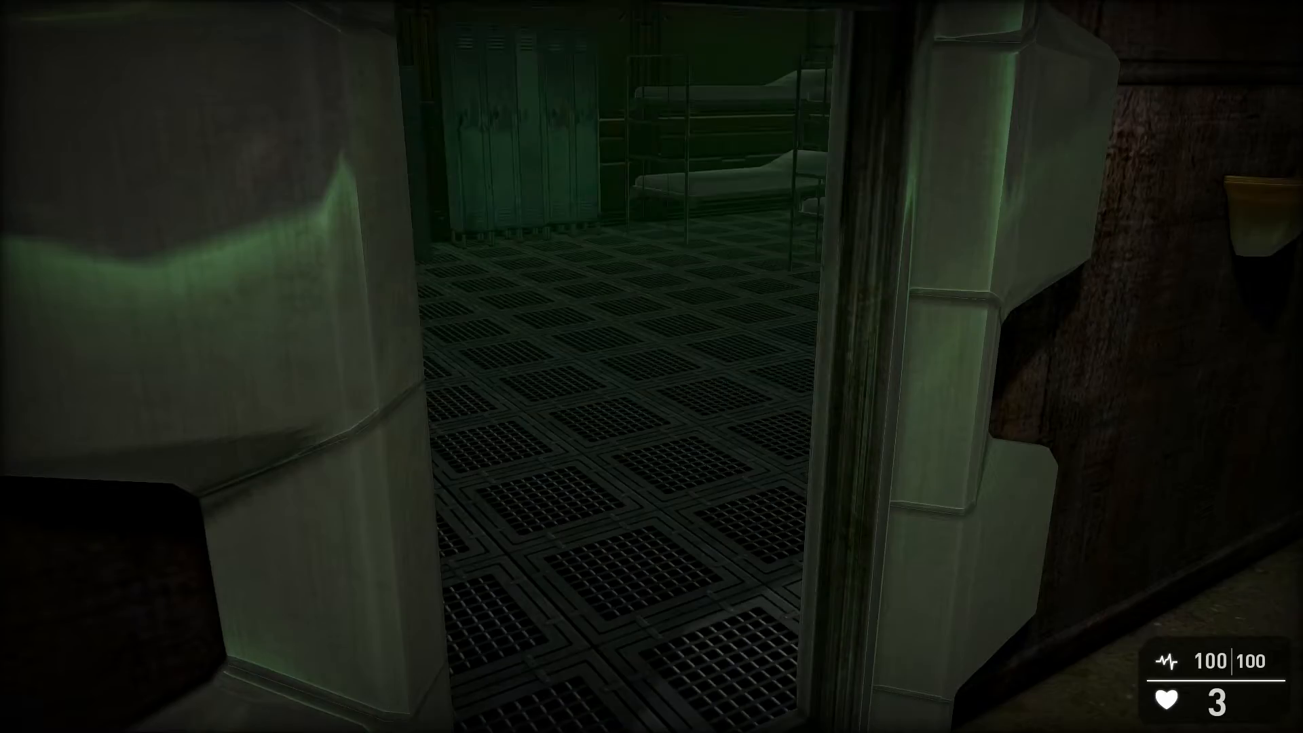
{"action": "key", "text": "w"}
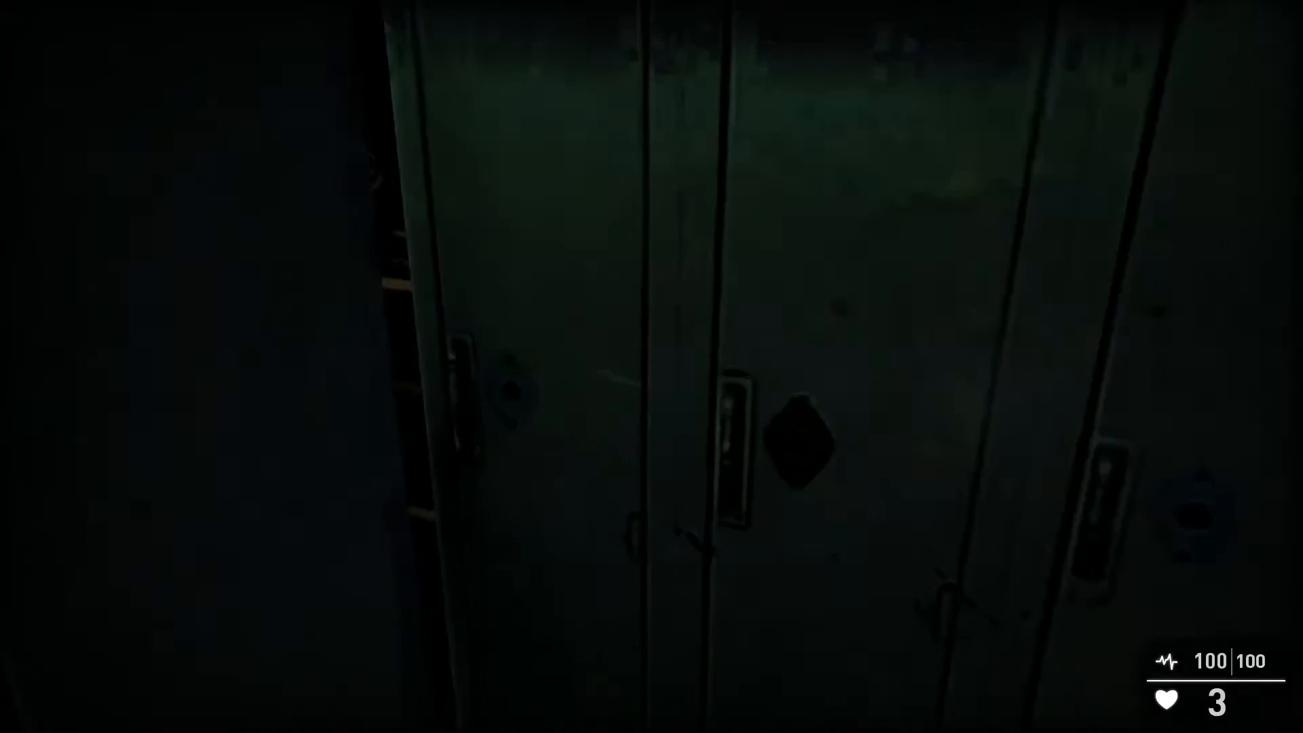
{"action": "key", "text": "w"}
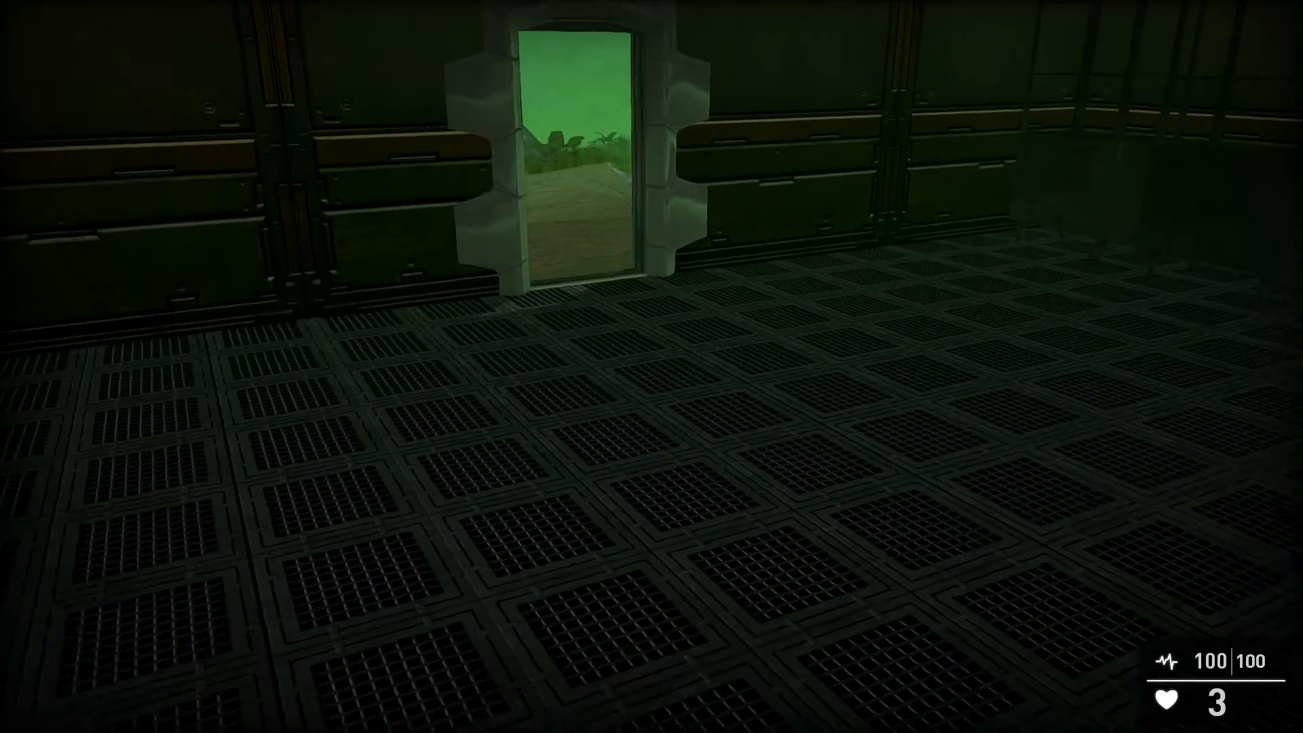
{"action": "key", "text": "w"}
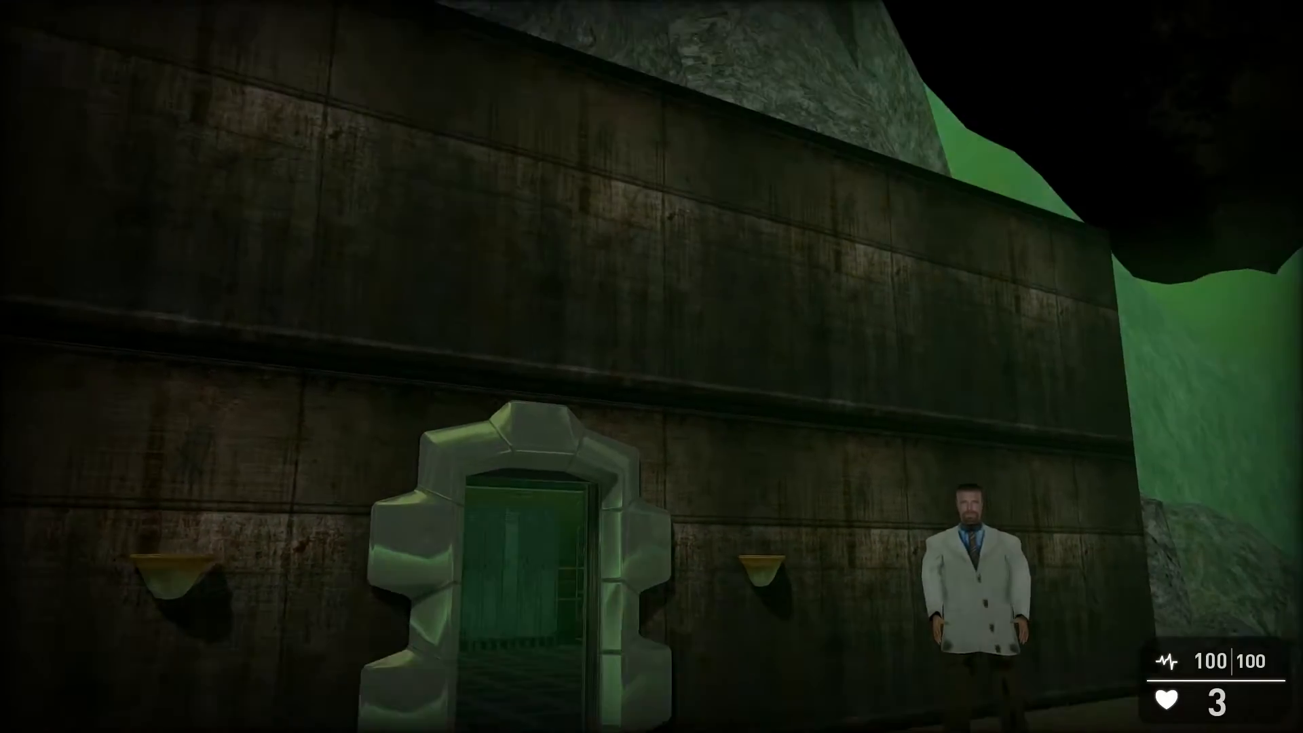
{"action": "key", "text": "w"}
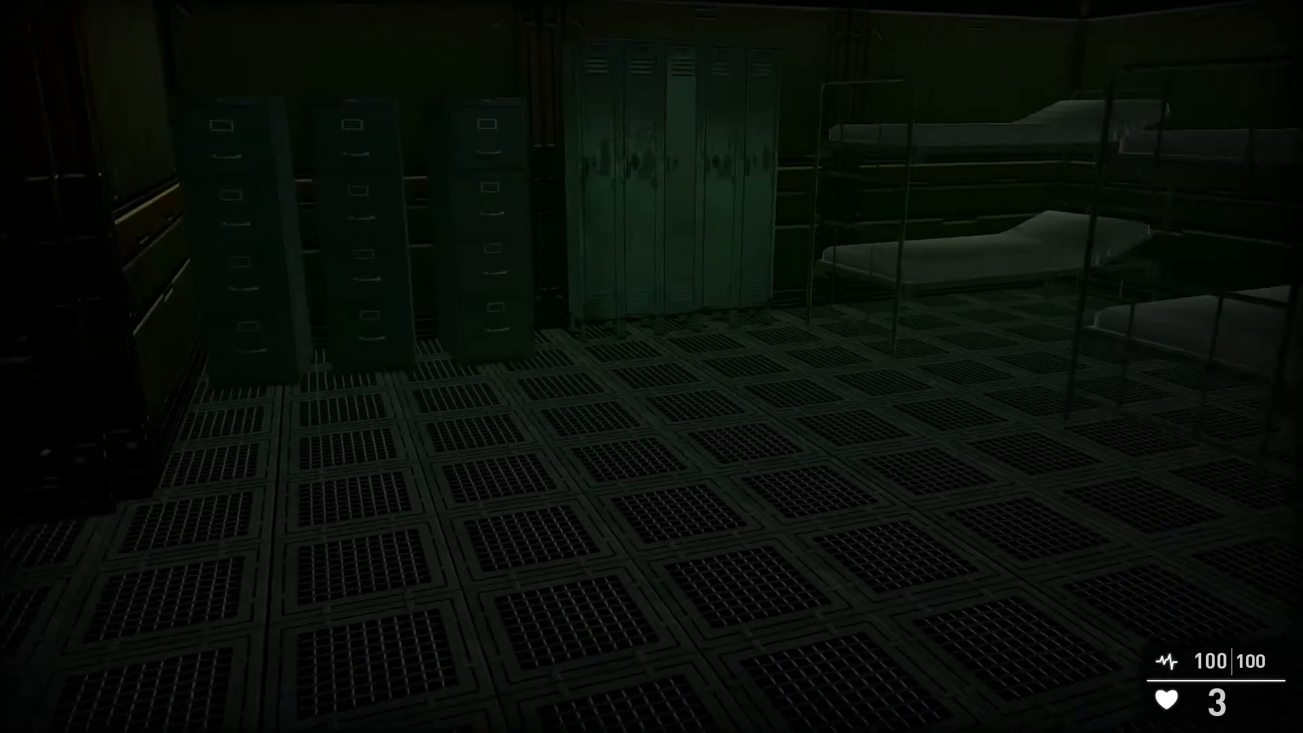
Step: Look around the lab room's cabinets and lockers, then back out to the entrance
{"action": "key", "text": "s"}
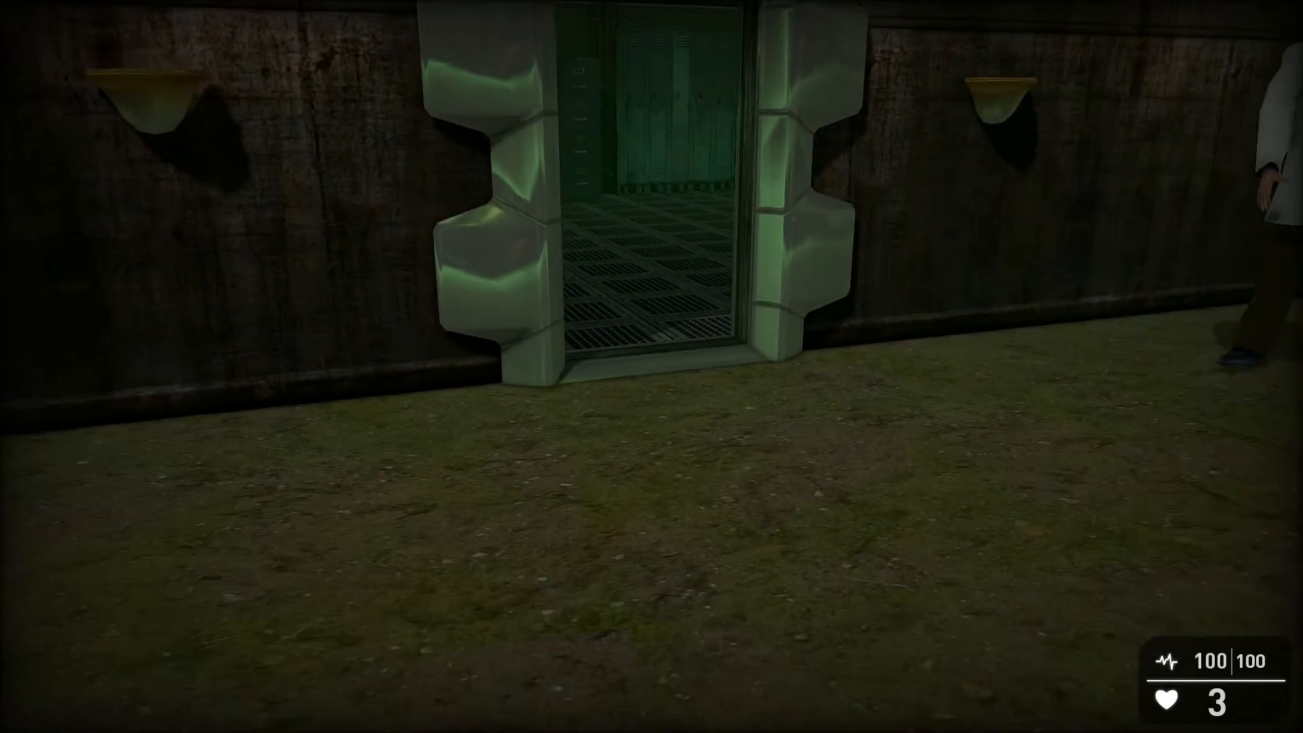
{"action": "key", "text": "w"}
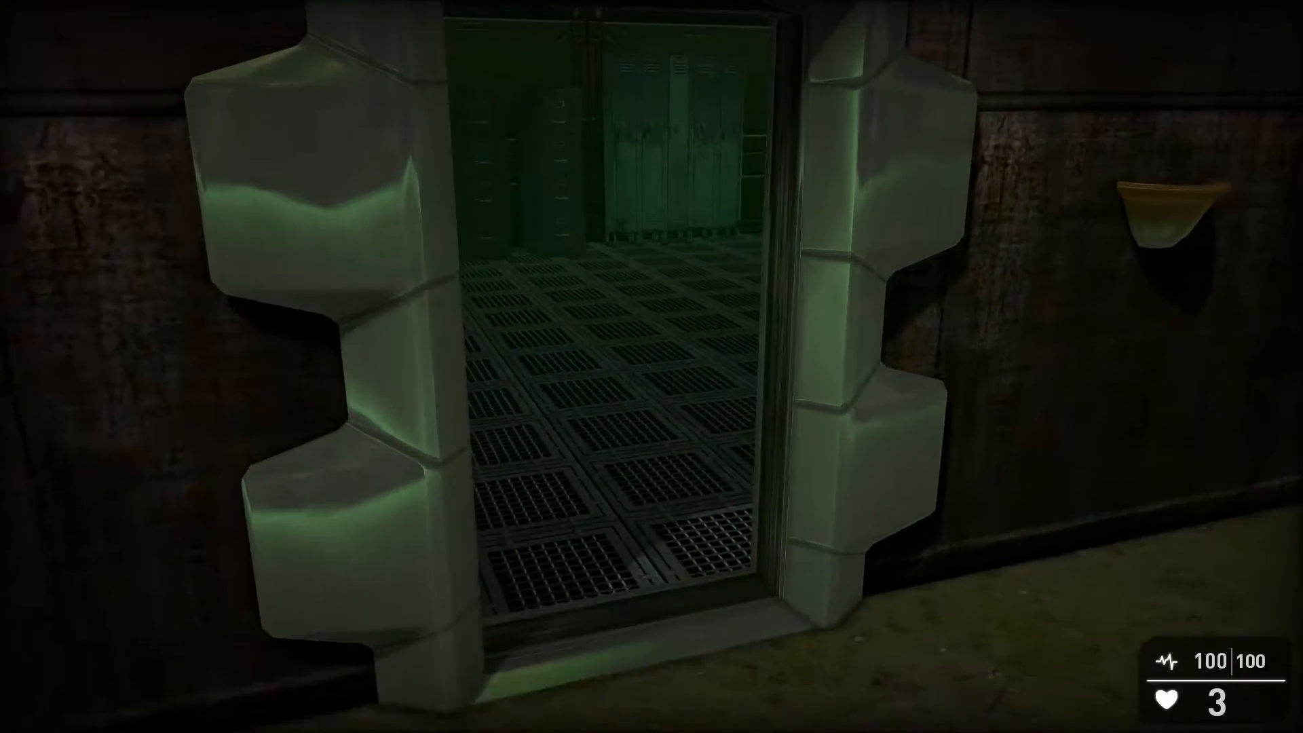
{"action": "key", "text": "w"}
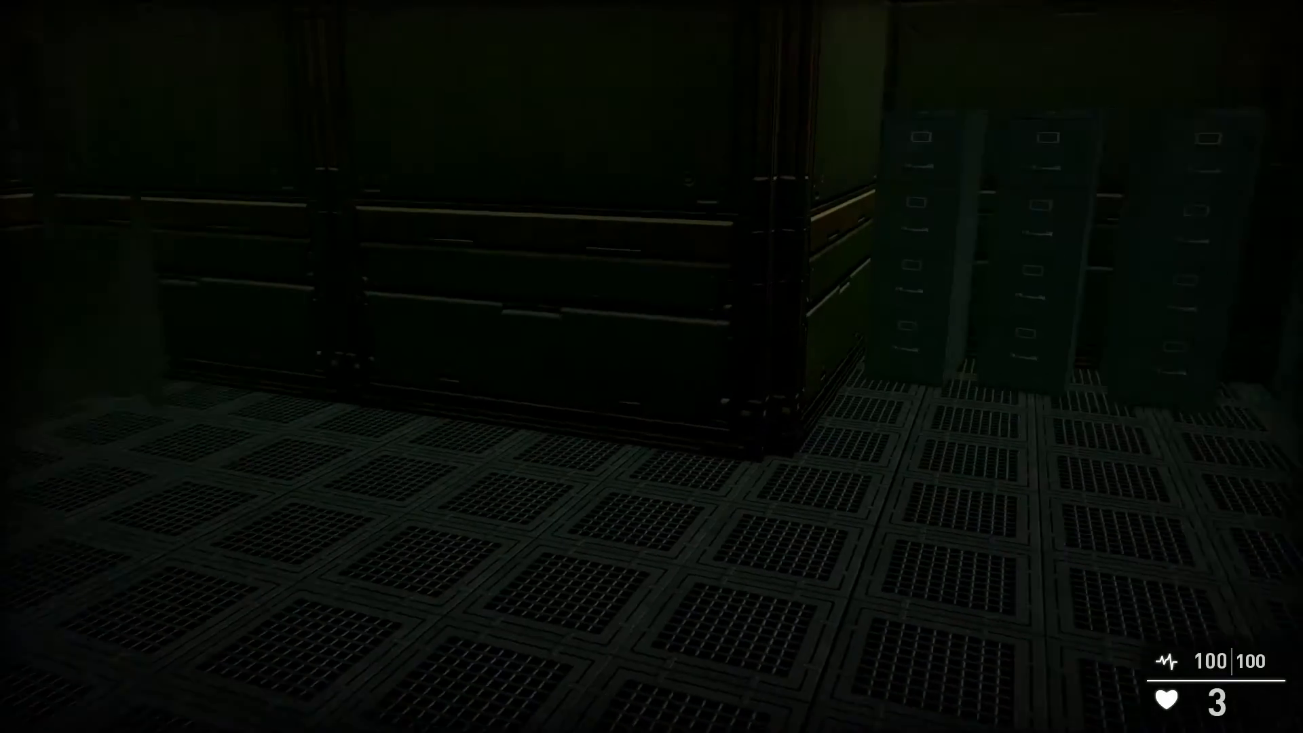
{"action": "key", "text": "s"}
{"action": "key", "text": "w"}
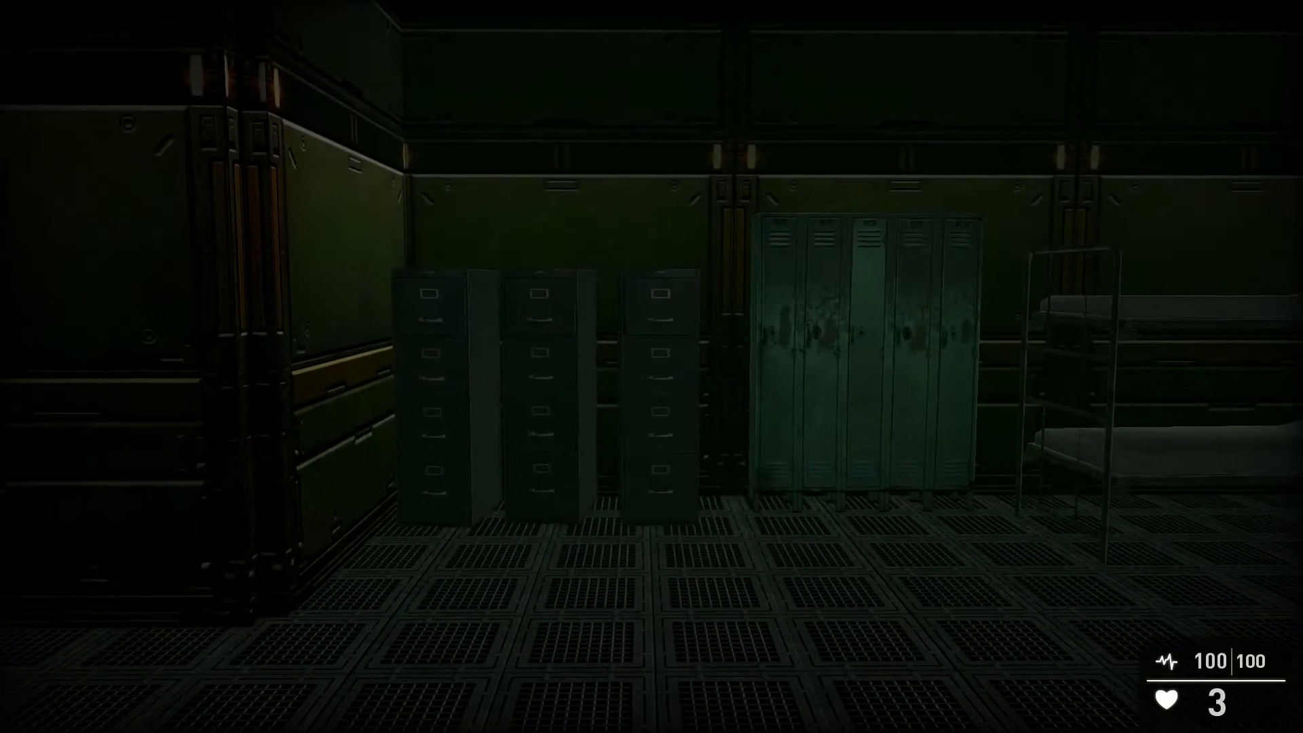
{"action": "key", "text": "s"}
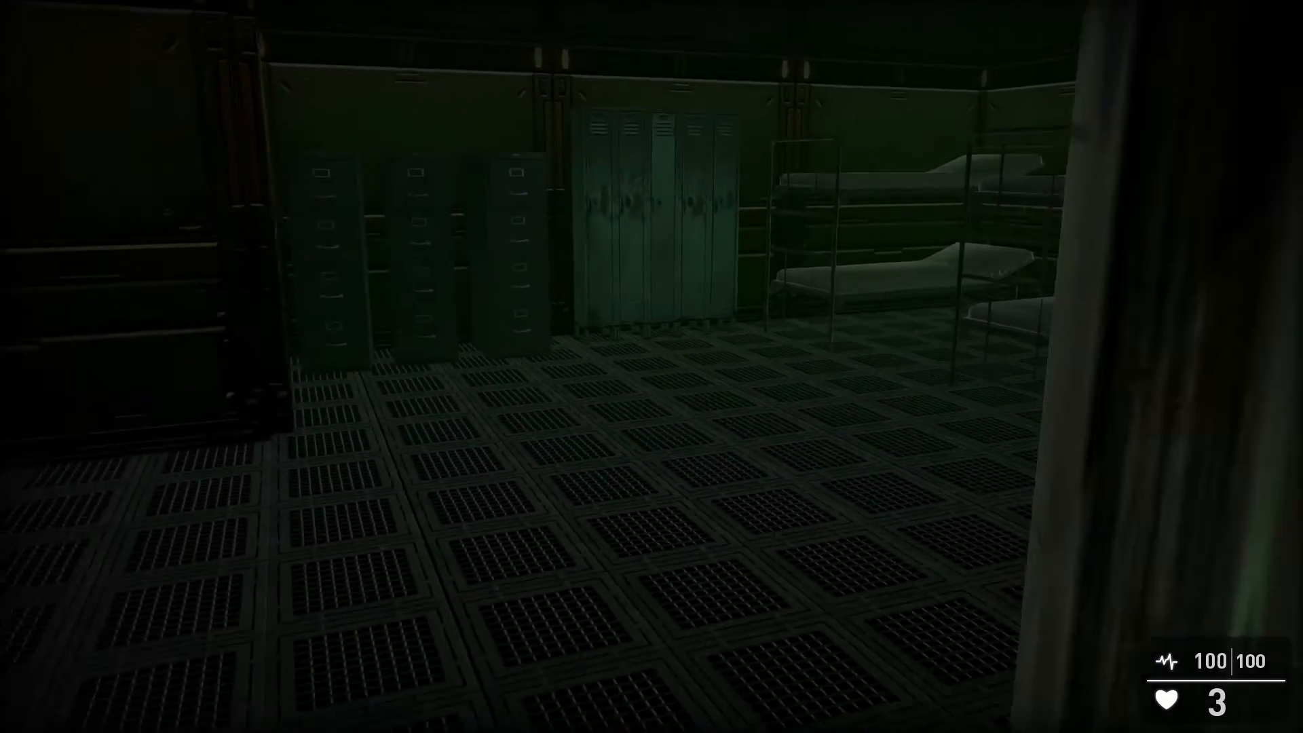
{"action": "key", "text": "s"}
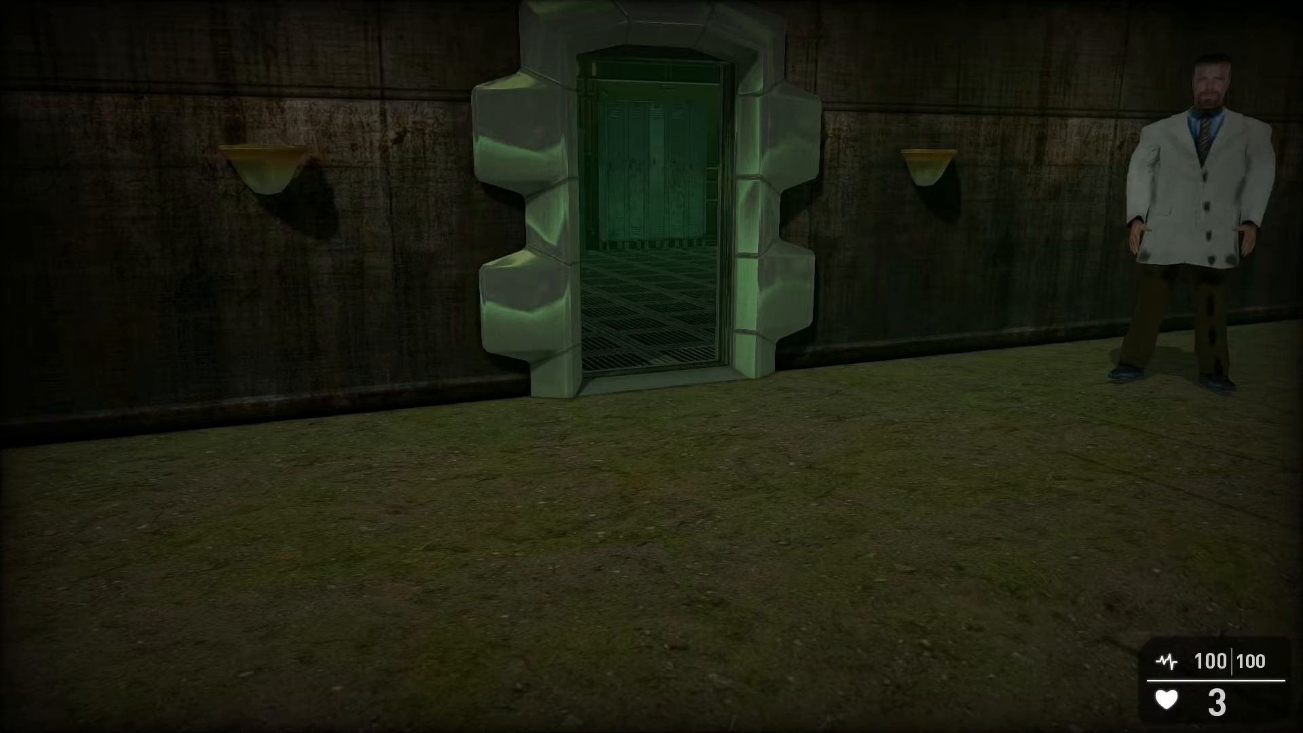
Step: Leave test mode and fly the editor view to the lab door area
{"action": "key", "text": "Escape"}
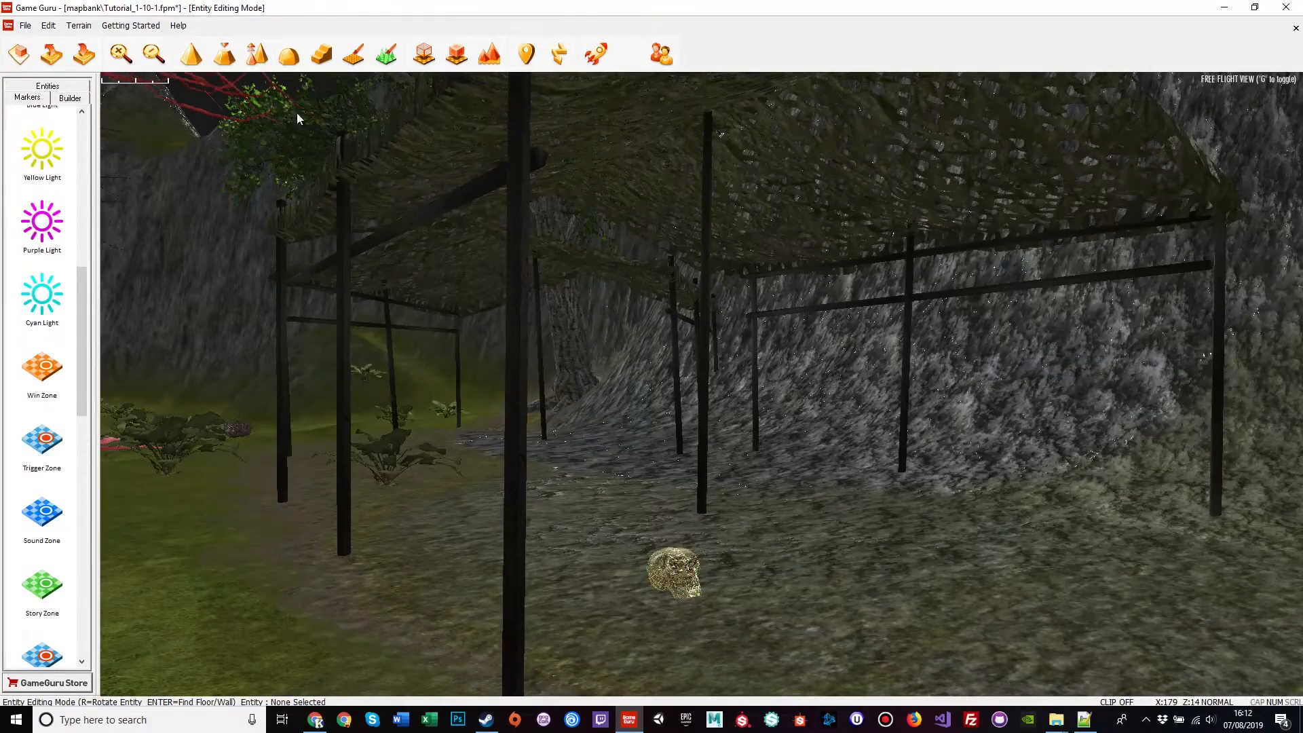
{"action": "mouse_move", "coordinate": [499, 328]}
{"action": "right_mouse_down"}
{"action": "mouse_move", "coordinate": [651, 339]}
{"action": "mouse_move", "coordinate": [740, 333]}
{"action": "mouse_move", "coordinate": [801, 305]}
{"action": "mouse_move", "coordinate": [801, 339]}
{"action": "mouse_move", "coordinate": [738, 218]}
{"action": "mouse_move", "coordinate": [679, 306]}
{"action": "mouse_move", "coordinate": [203, 170]}
{"action": "mouse_move", "coordinate": [2, 95]}
{"action": "right_mouse_up"}
{"action": "key", "text": "w"}
{"action": "key", "text": "s"}
{"action": "key", "text": "w"}
Step: Place a Win Zone from the Markers library outside the lab door, raise it, and view its properties
{"action": "left_click", "coordinate": [42, 370]}
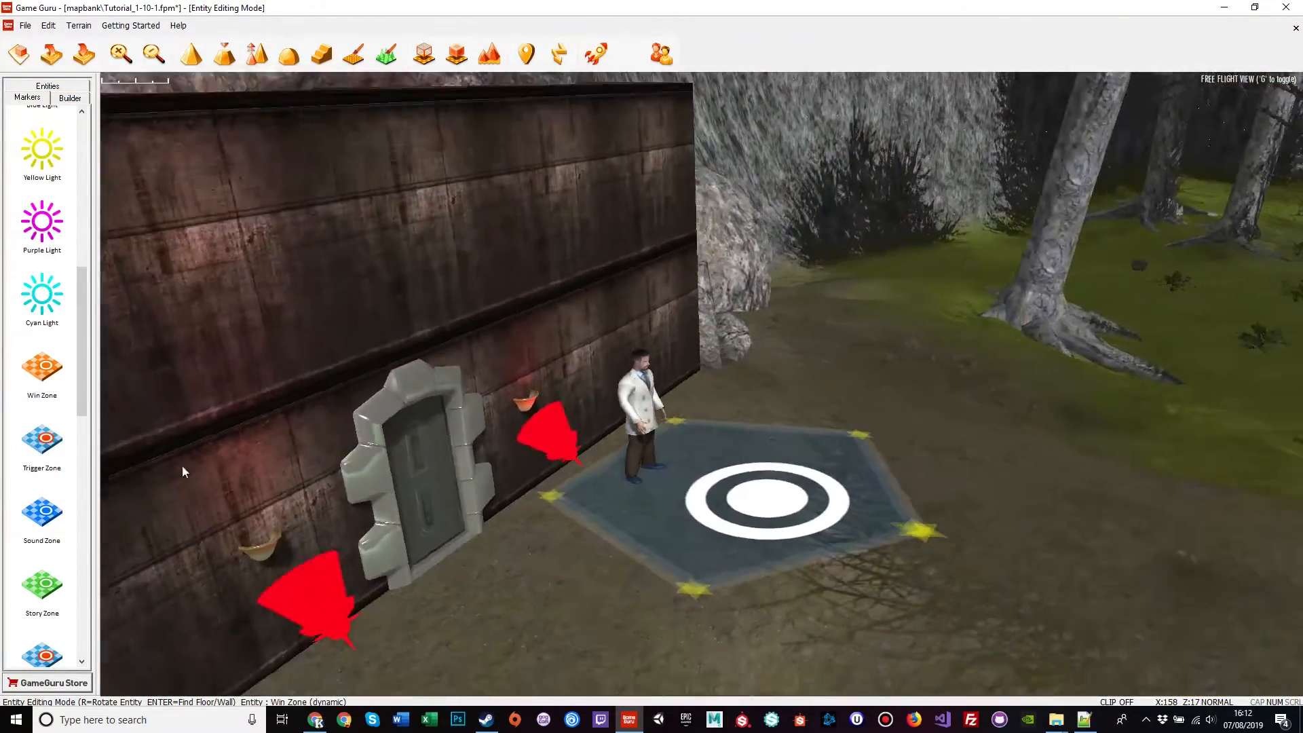
{"action": "scroll", "coordinate": [182, 466], "scroll_direction": "down", "scroll_amount": 3}
{"action": "left_click", "coordinate": [739, 601]}
{"action": "left_click_drag", "start_coordinate": [736, 507], "coordinate": [736, 491]}
{"action": "left_click", "coordinate": [810, 454]}
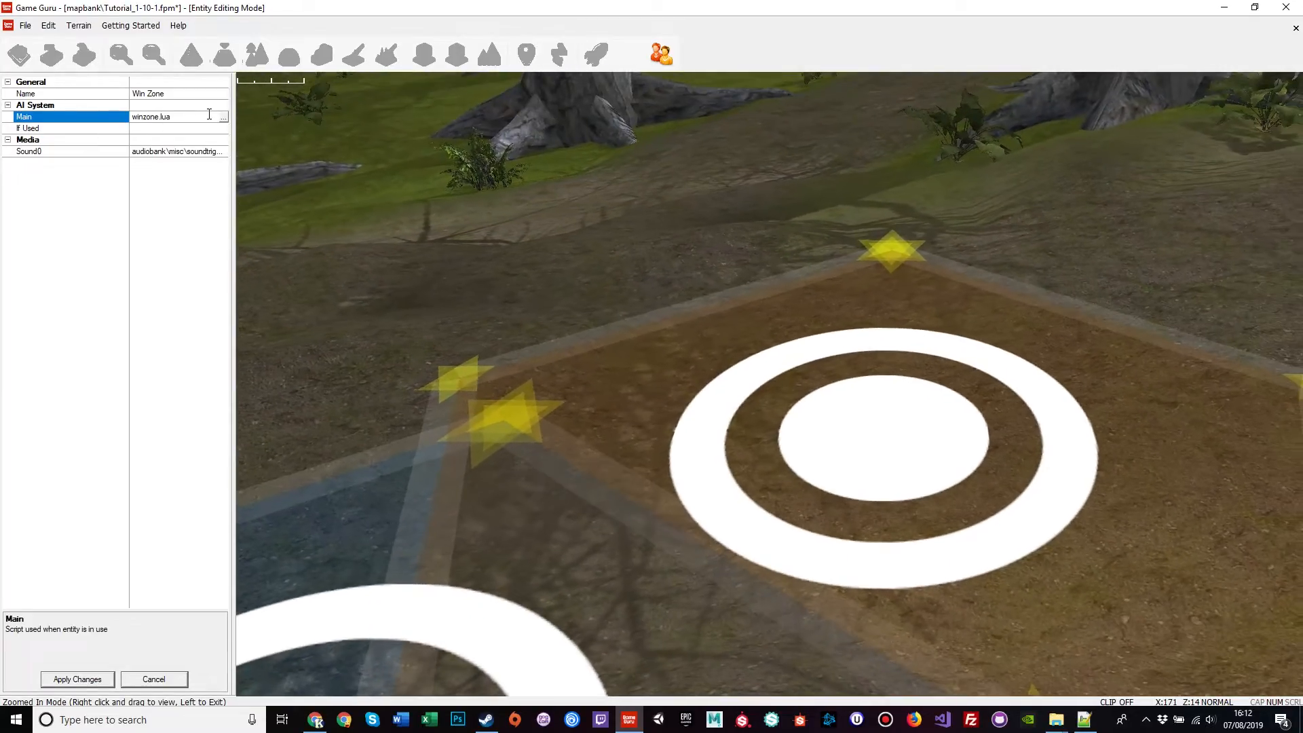
Step: Locate winzone.lua in the scriptbank for the zone's Main script and open it in Notepad++
{"action": "left_click", "coordinate": [223, 117]}
{"action": "scroll", "coordinate": [687, 411], "scroll_direction": "down", "scroll_amount": 13}
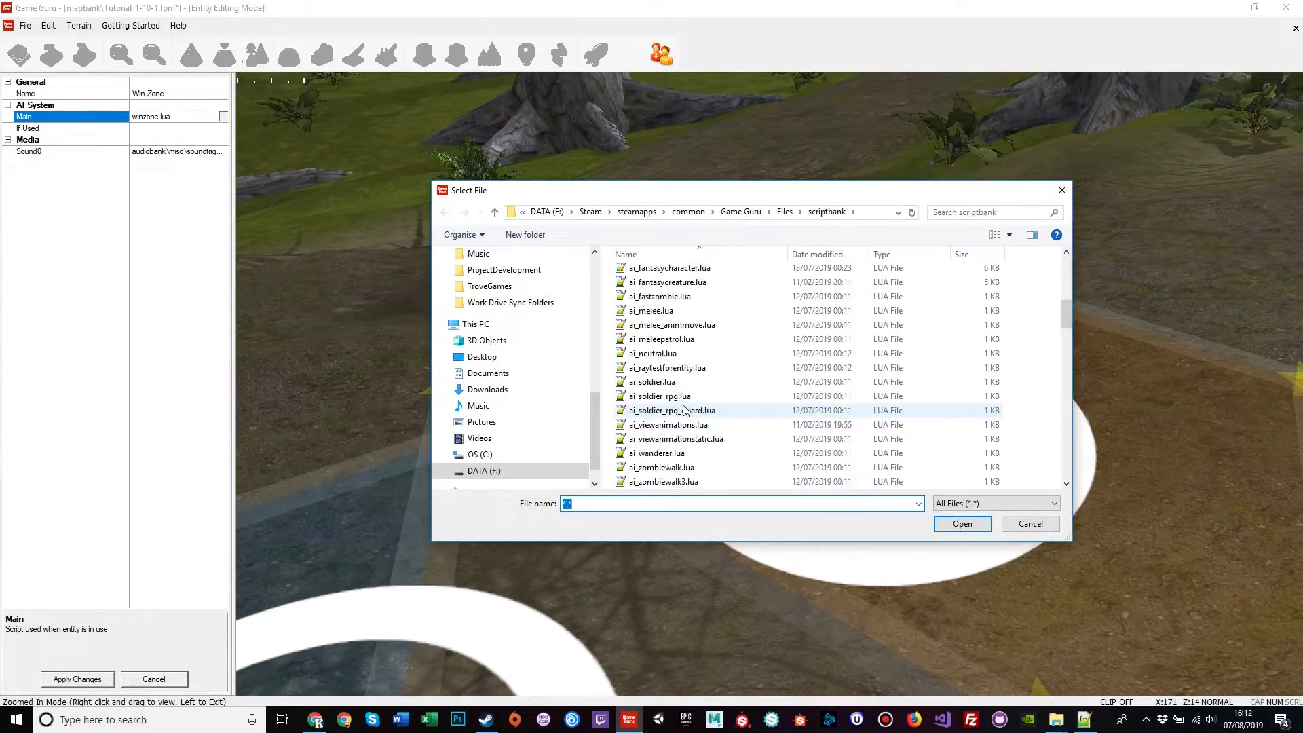
{"action": "left_click", "coordinate": [686, 411]}
{"action": "type", "text": "windowlegacy.lua"}
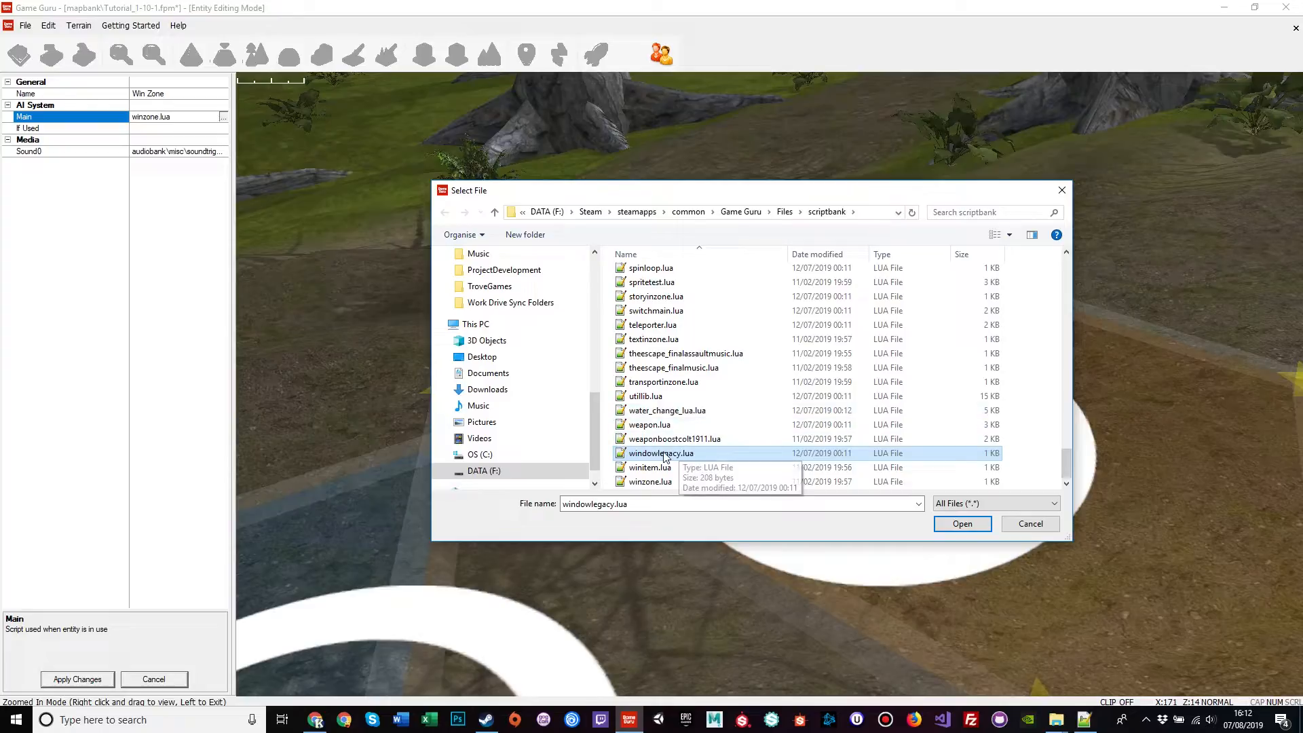
{"action": "left_click", "coordinate": [665, 479]}
{"action": "right_click", "coordinate": [650, 481]}
{"action": "mouse_move", "coordinate": [781, 330]}
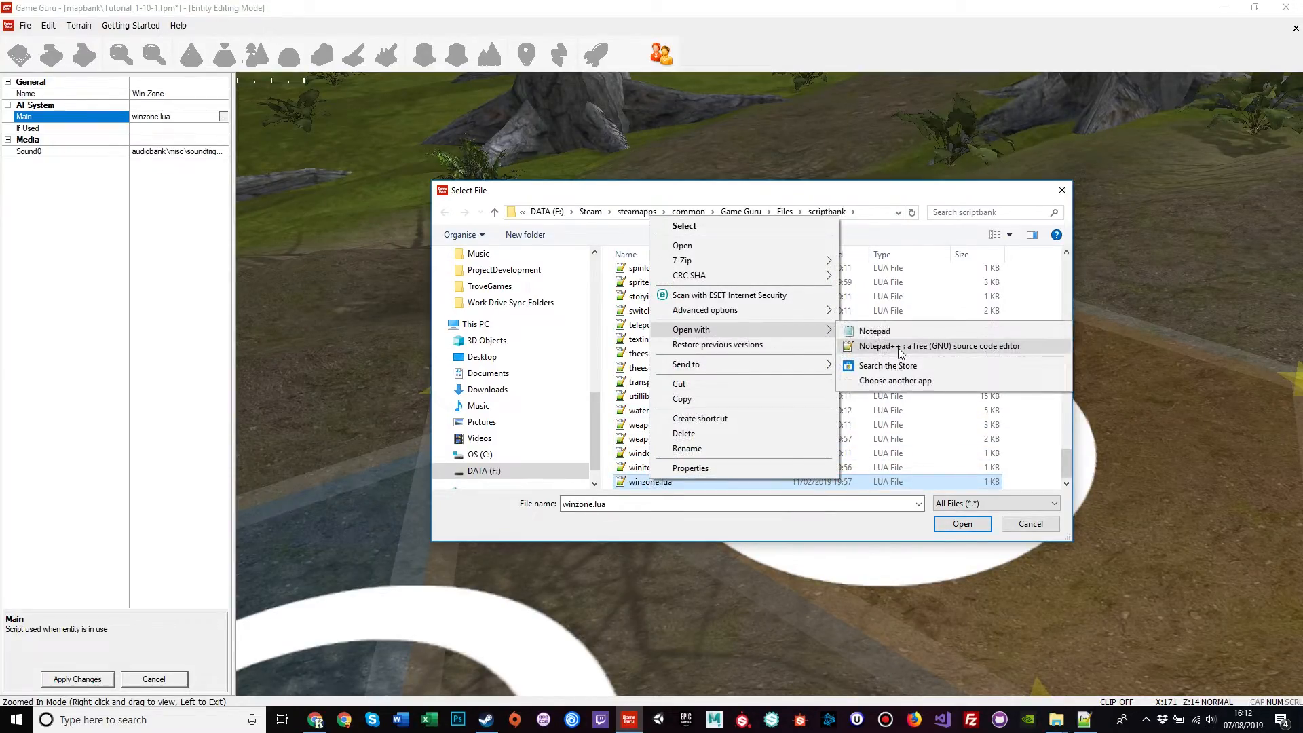
{"action": "left_click", "coordinate": [898, 346]}
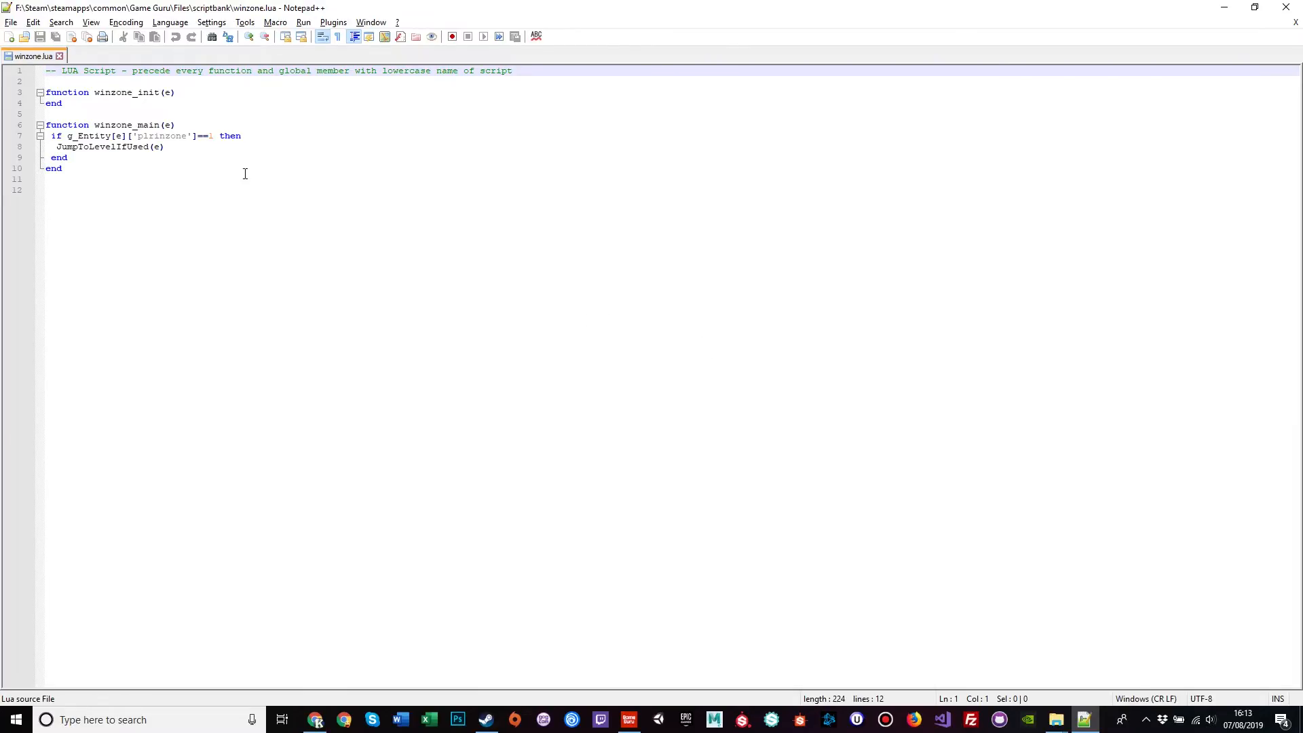
Step: Inspect the JumpToLevelIfUsed line in winzone.lua, then close the file
{"action": "left_click", "coordinate": [112, 148]}
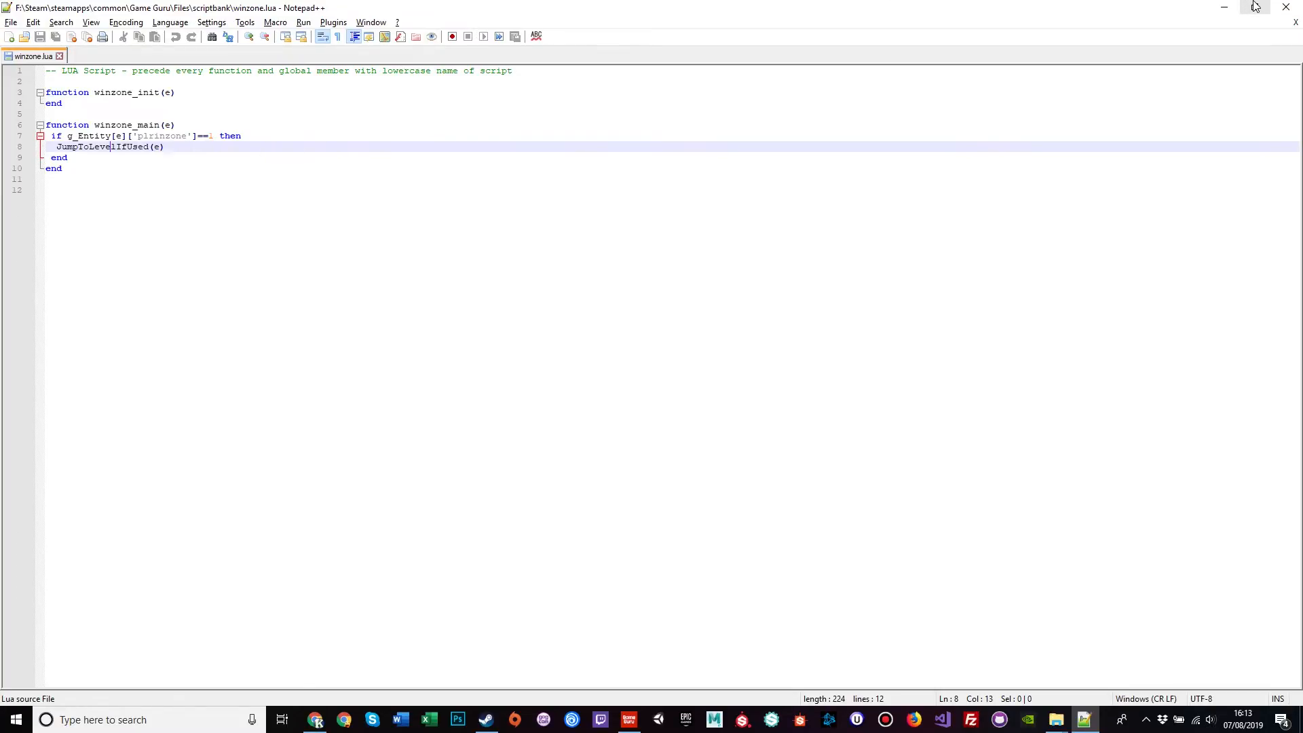
{"action": "left_click", "coordinate": [59, 56]}
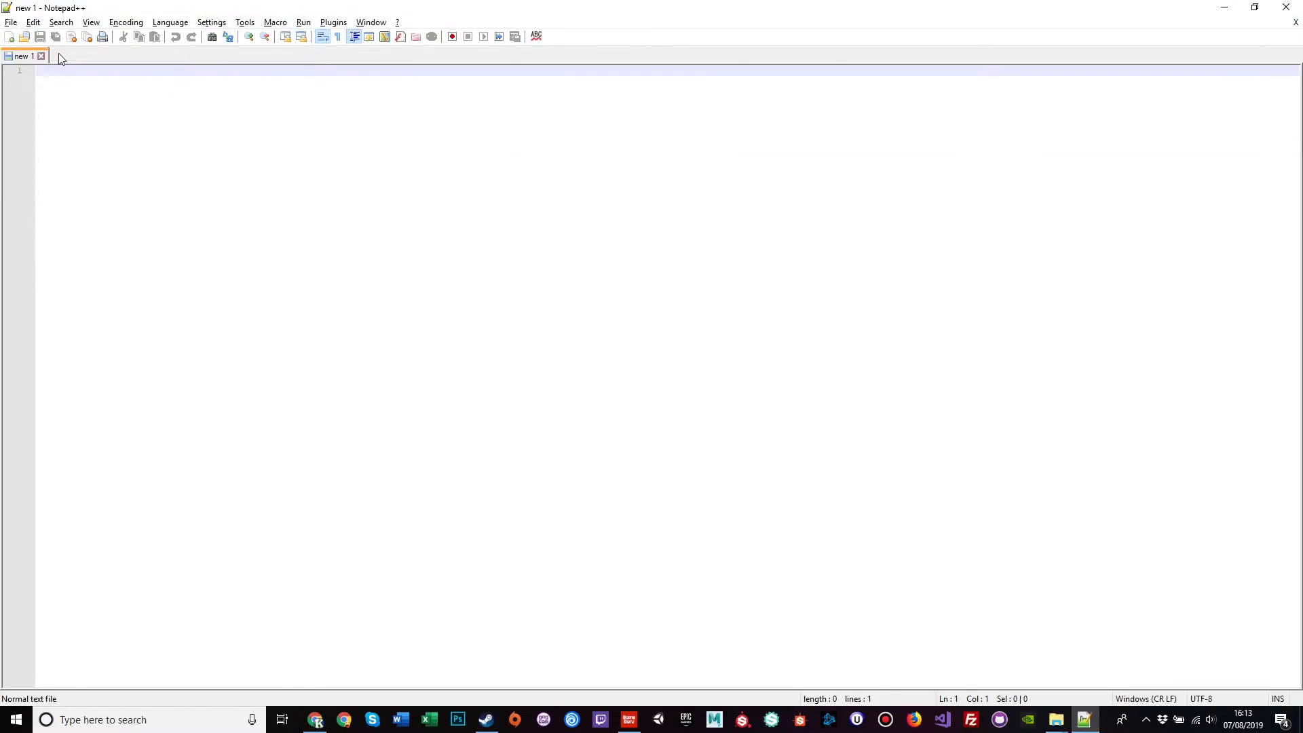
Step: Close Notepad++ and cancel the file chooser and Win Zone properties without changes
{"action": "left_click", "coordinate": [1287, 6]}
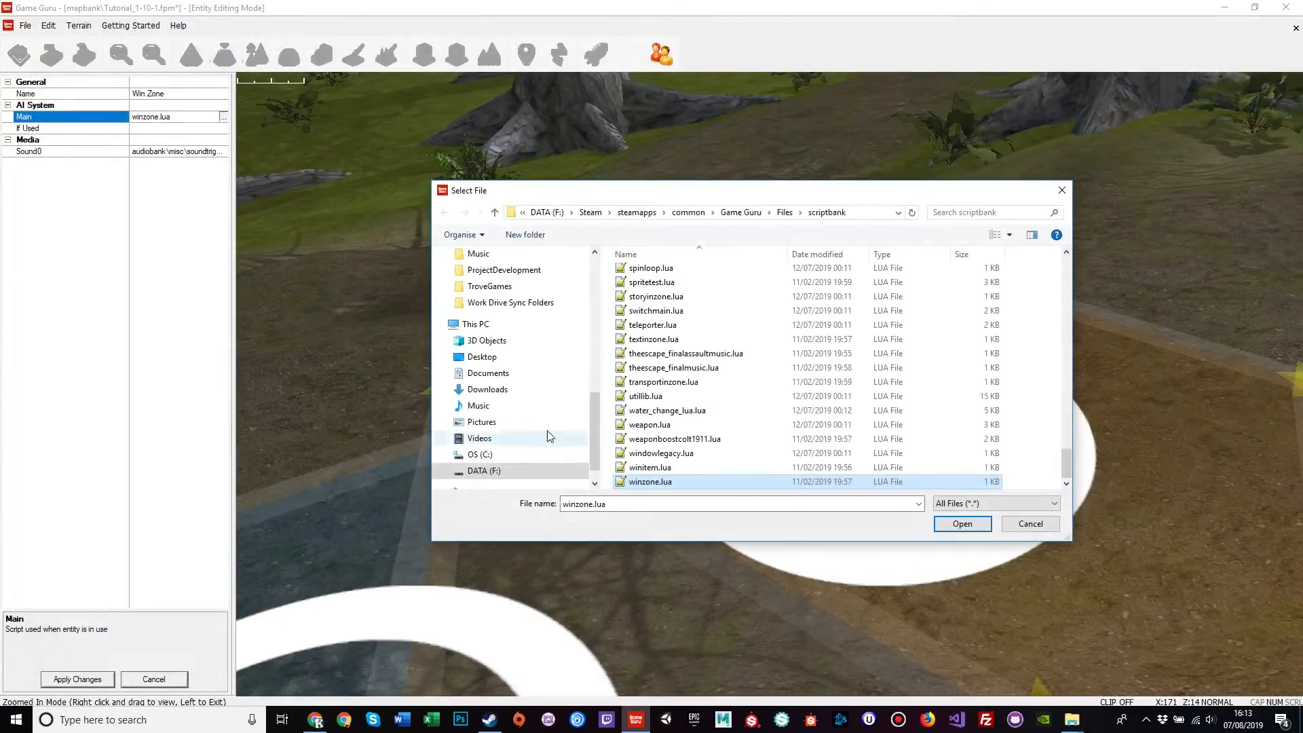
{"action": "left_click", "coordinate": [1030, 524]}
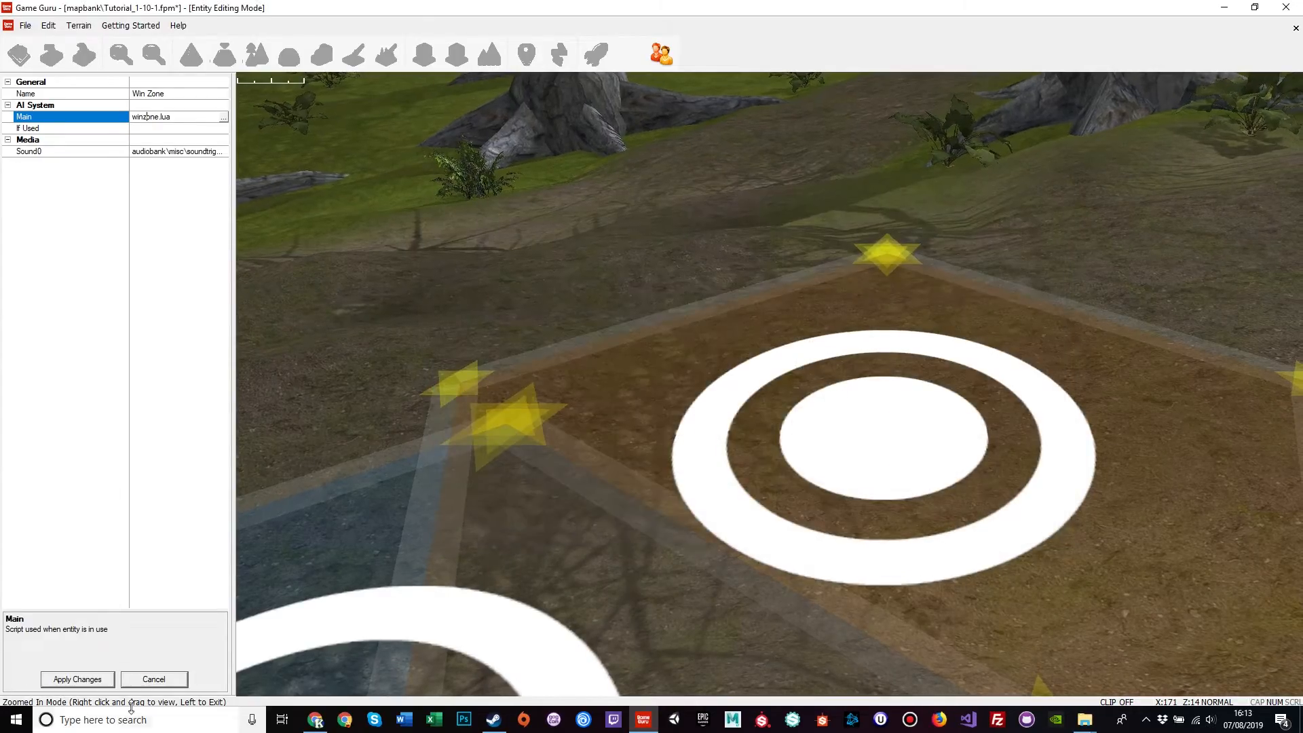
{"action": "left_click", "coordinate": [154, 679]}
Step: Move the Win Zone onto the lab floor inside the Research Lab Door and extend its bottom corner
{"action": "left_click", "coordinate": [707, 580]}
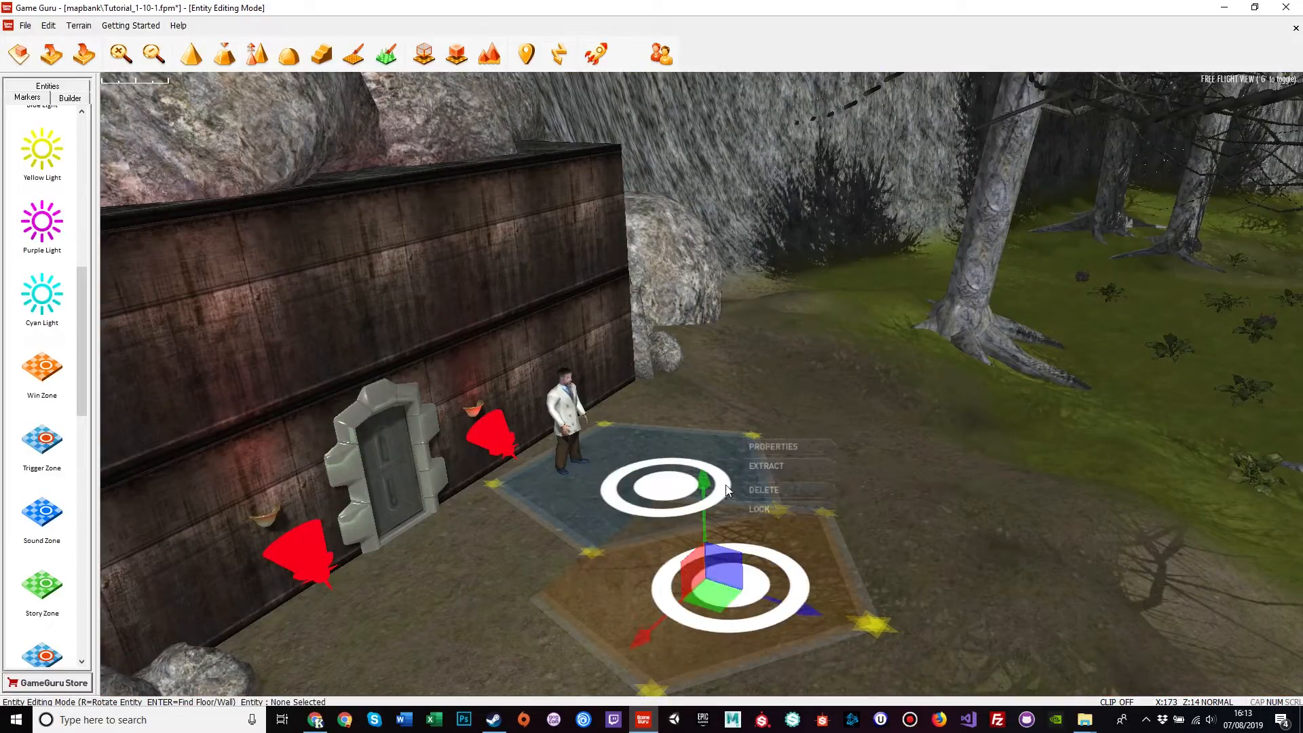
{"action": "left_click_drag", "start_coordinate": [705, 483], "coordinate": [703, 462]}
{"action": "left_click_drag", "start_coordinate": [805, 600], "coordinate": [344, 490]}
{"action": "left_click", "coordinate": [455, 580]}
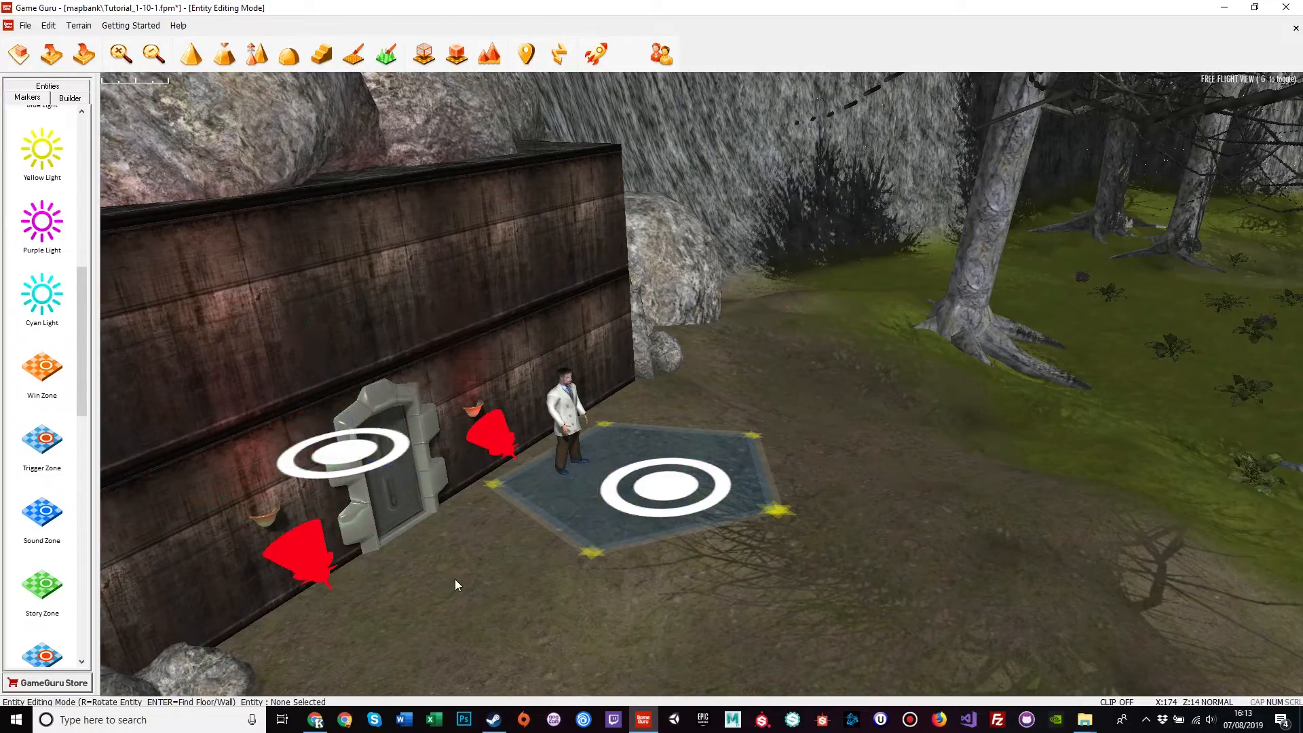
{"action": "left_click_drag", "start_coordinate": [589, 553], "coordinate": [618, 583]}
{"action": "right_click_drag", "start_coordinate": [442, 556], "coordinate": [675, 478]}
{"action": "key", "text": "a"}
{"action": "key", "text": "w"}
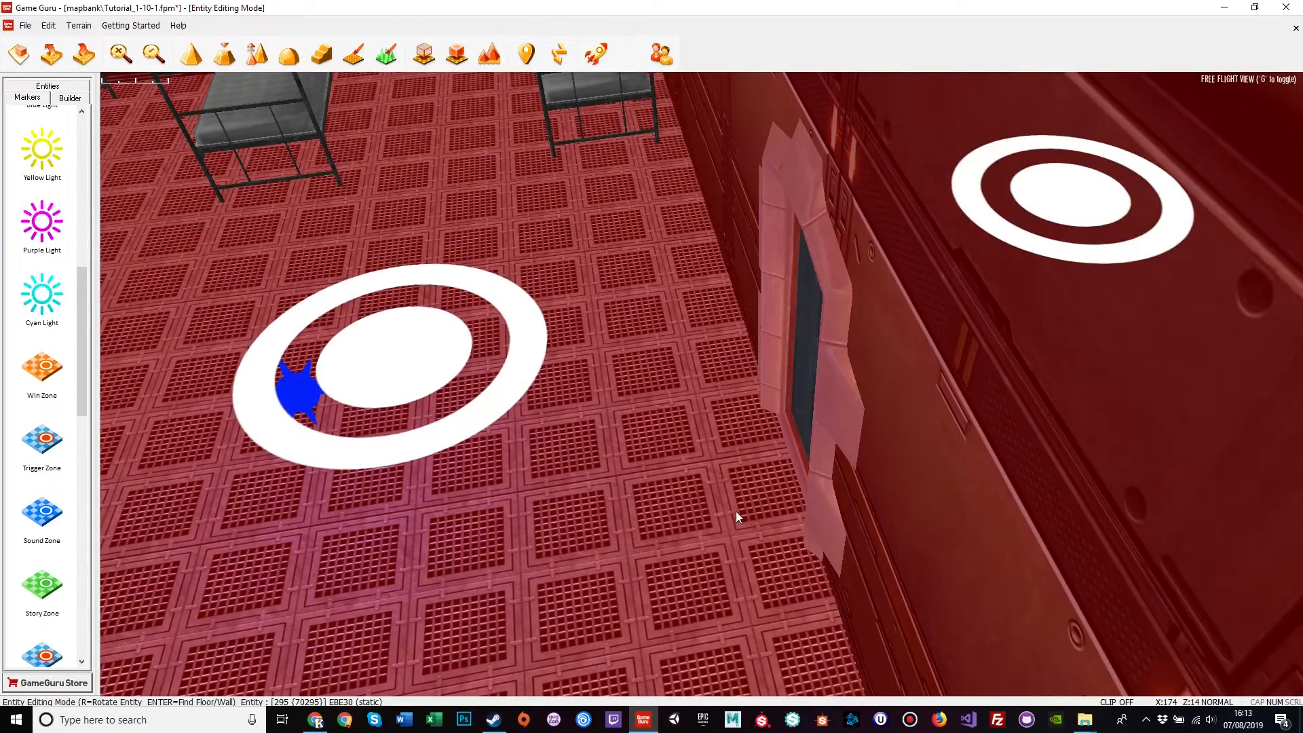
{"action": "key", "text": "d"}
{"action": "right_click_drag", "start_coordinate": [736, 511], "coordinate": [684, 305]}
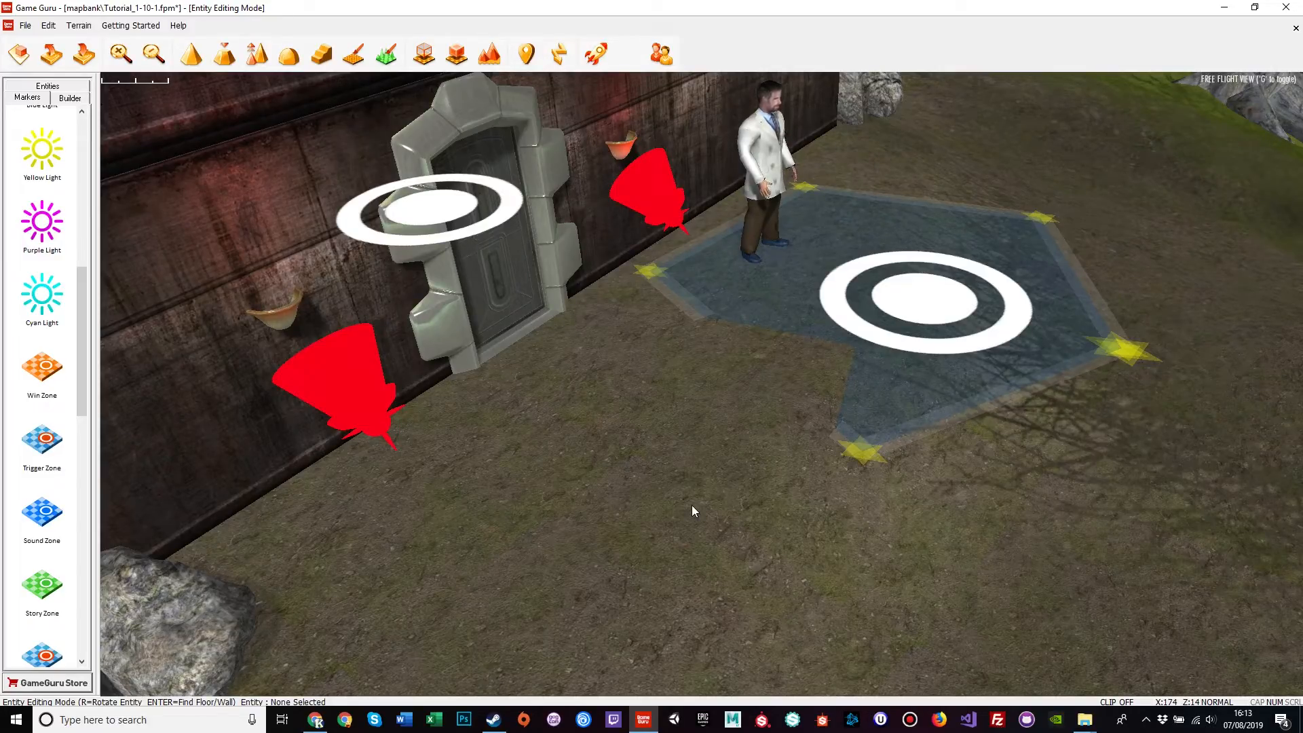
{"action": "key", "text": "s"}
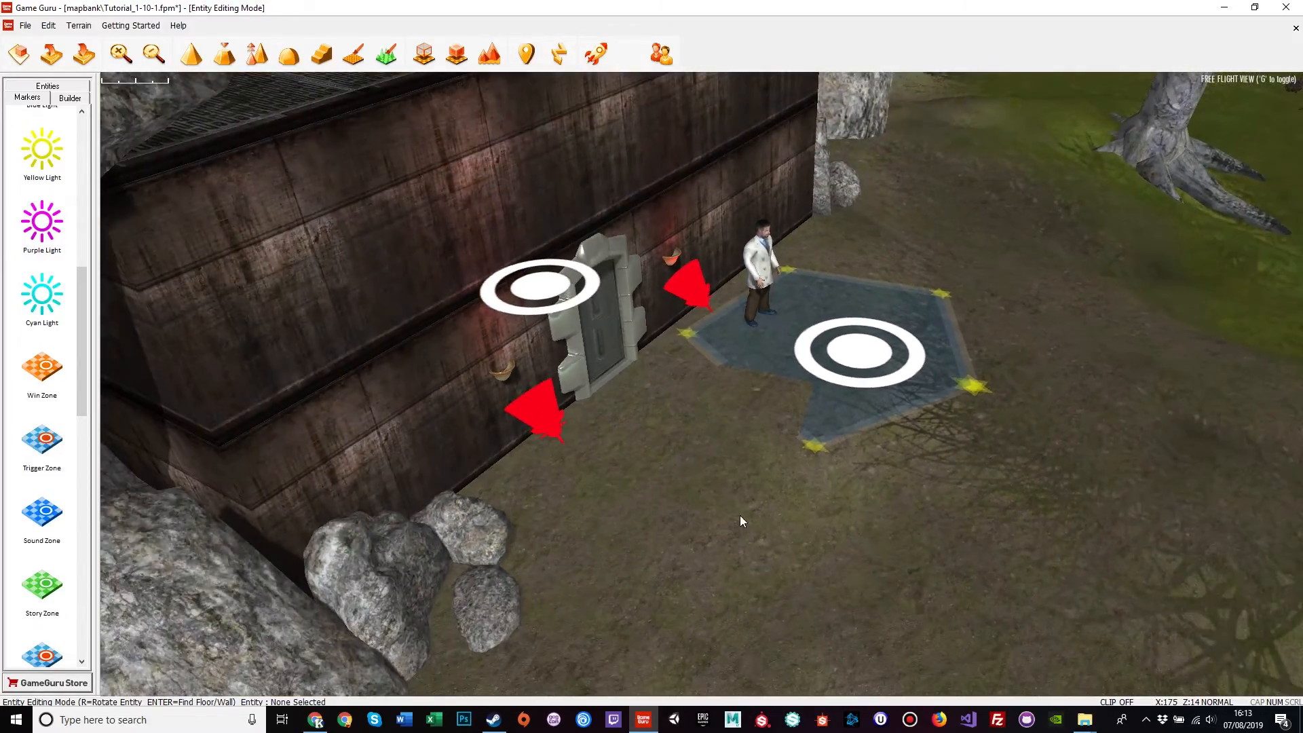
{"action": "key", "text": "d"}
{"action": "right_click_drag", "start_coordinate": [882, 408], "coordinate": [633, 454]}
{"action": "left_click", "coordinate": [574, 370]}
{"action": "right_click_drag", "start_coordinate": [726, 524], "coordinate": [883, 419]}
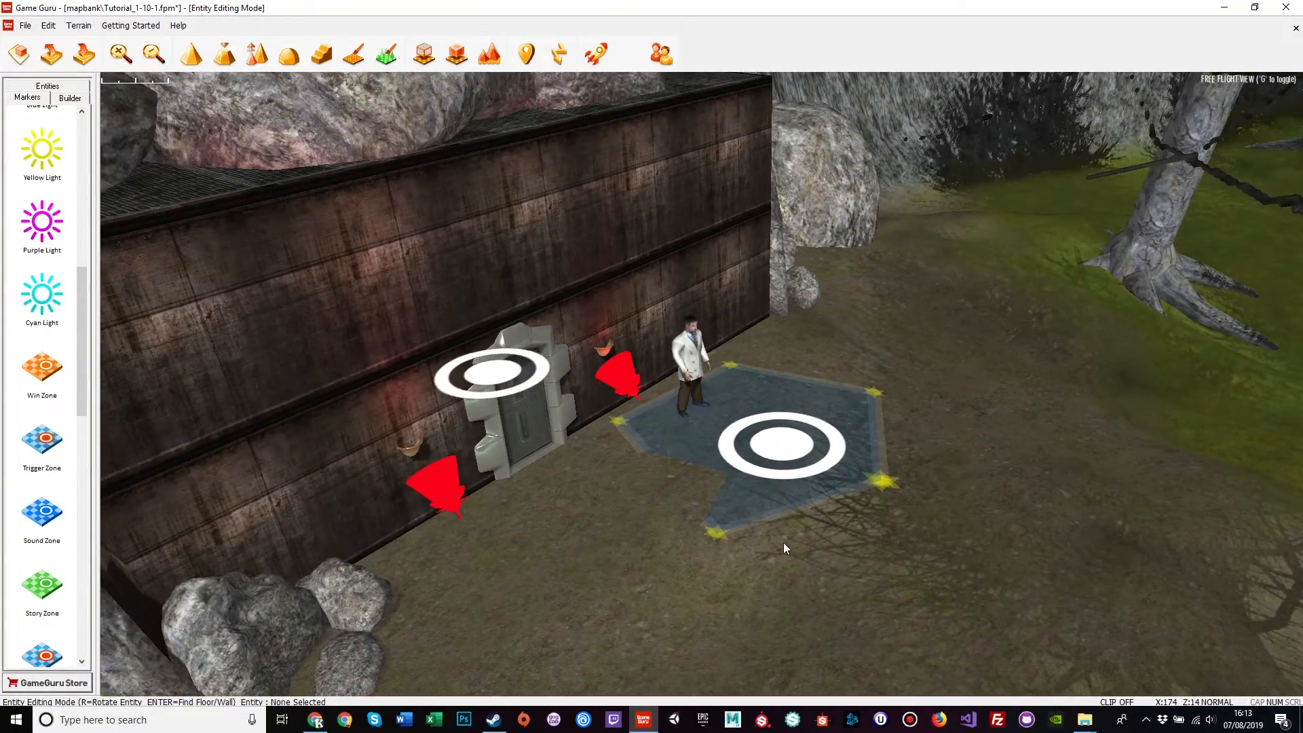
{"action": "right_click_drag", "start_coordinate": [760, 610], "coordinate": [1168, 563]}
{"action": "right_click_drag", "start_coordinate": [702, 385], "coordinate": [718, 352]}
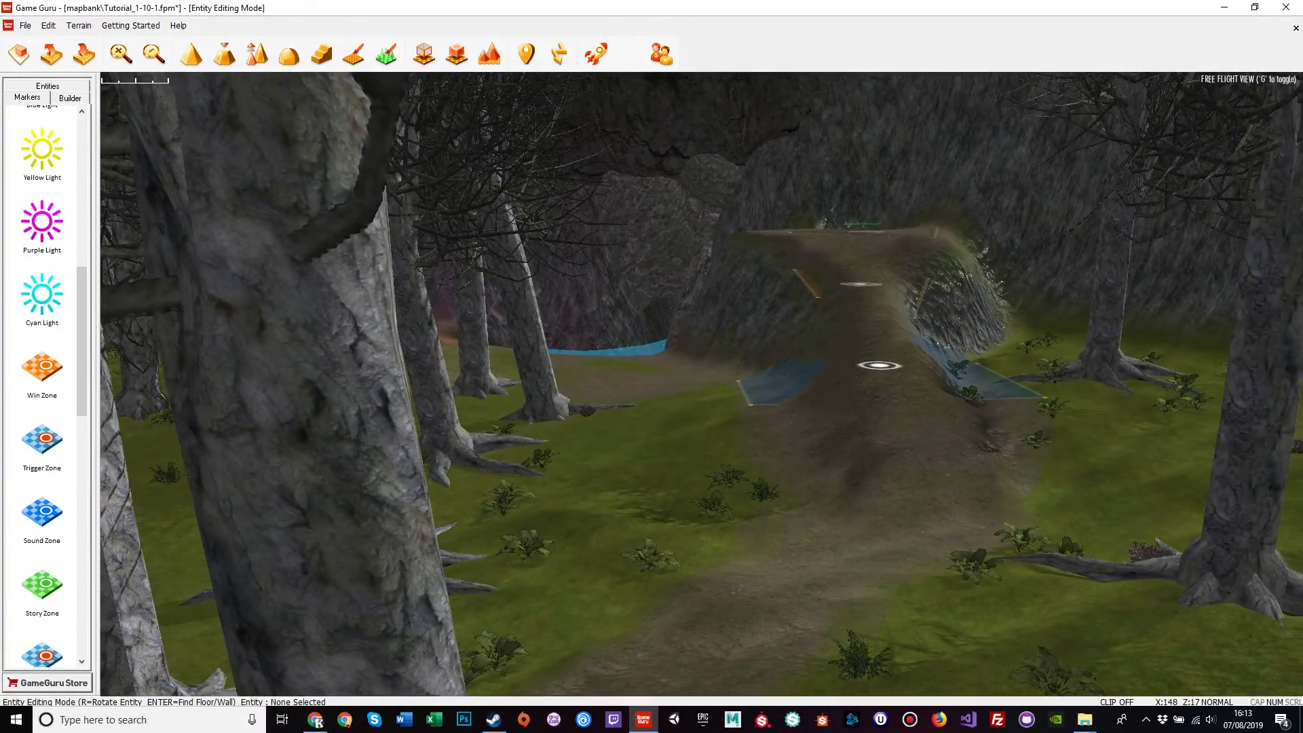
{"action": "key", "text": "d"}
{"action": "right_click_drag", "start_coordinate": [830, 650], "coordinate": [833, 599]}
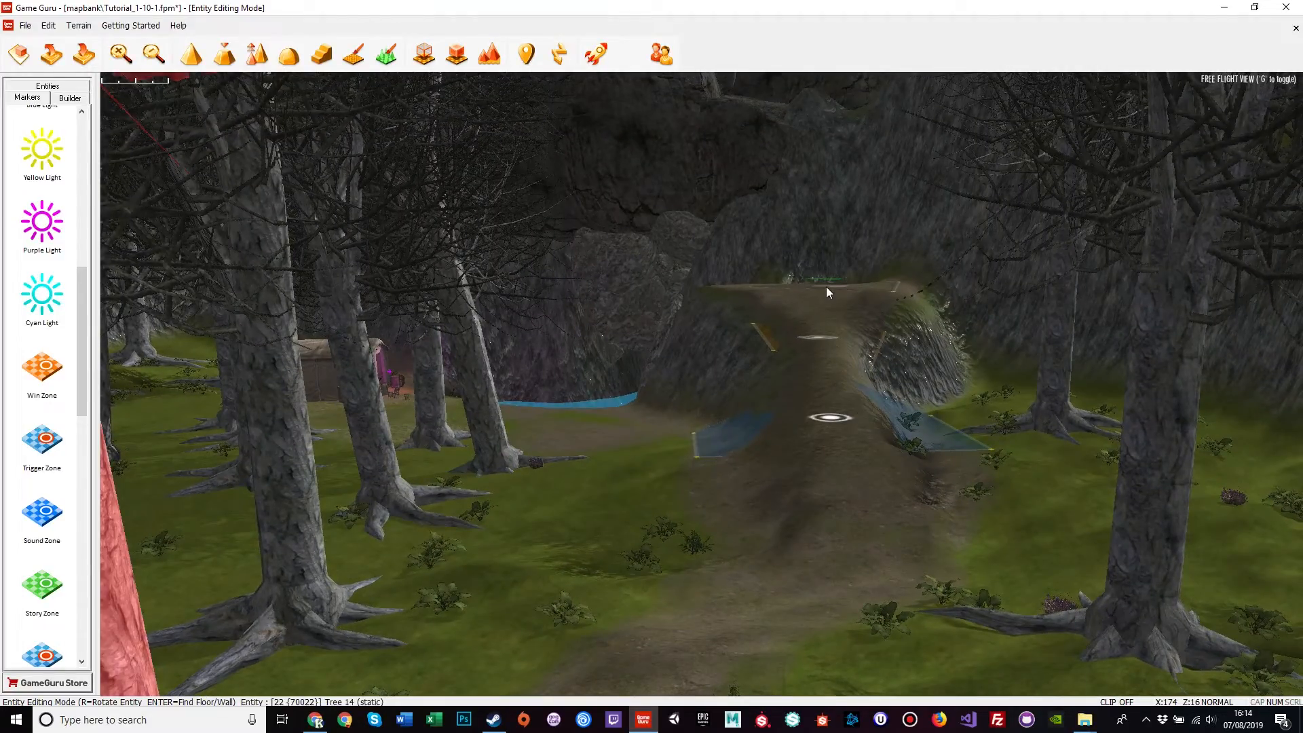
{"action": "right_click_drag", "start_coordinate": [826, 286], "coordinate": [791, 449]}
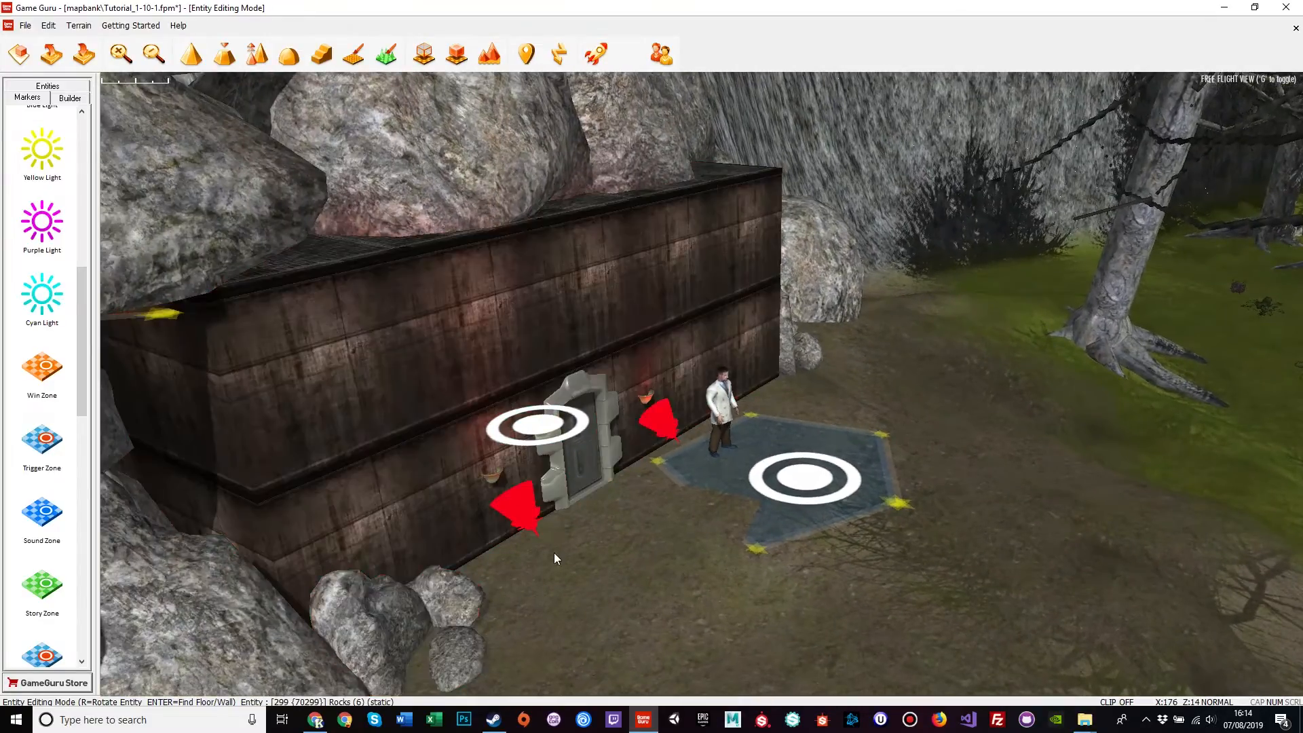
{"action": "right_click_drag", "start_coordinate": [601, 559], "coordinate": [743, 430]}
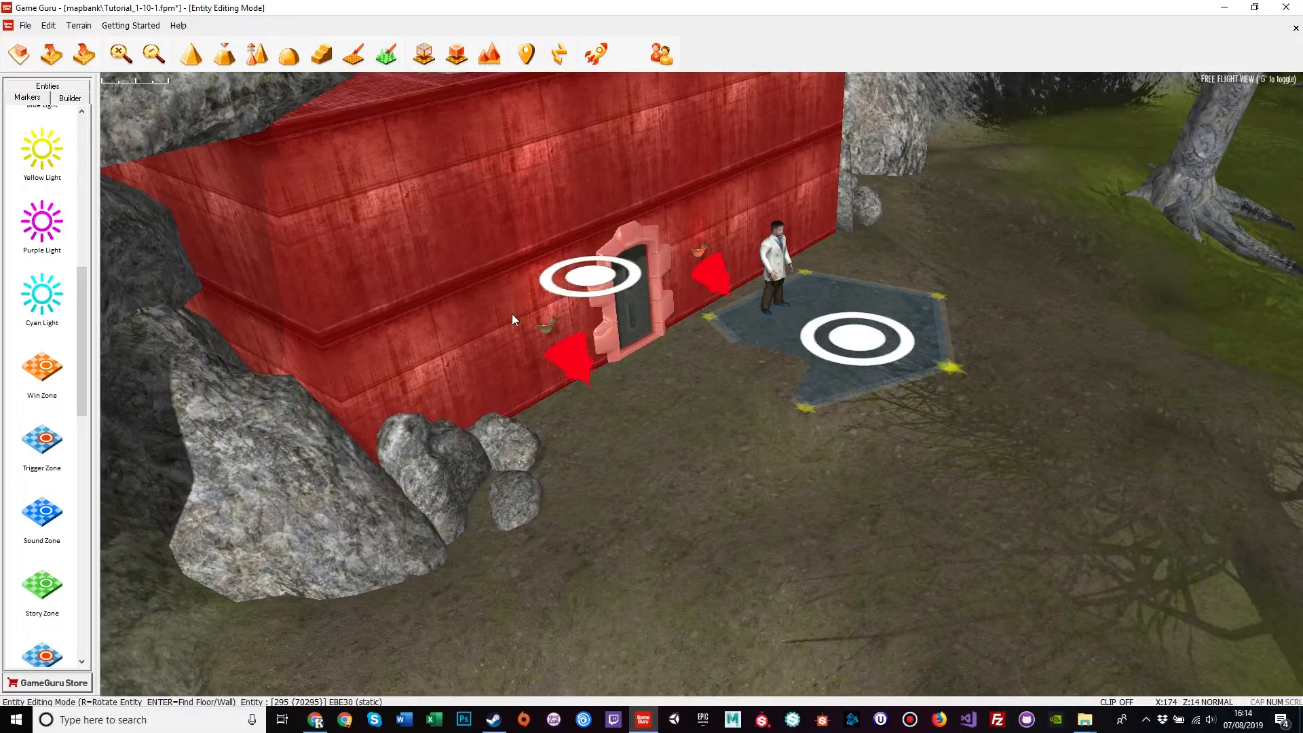
{"action": "right_click_drag", "start_coordinate": [560, 486], "coordinate": [678, 514]}
{"action": "key", "text": "w"}
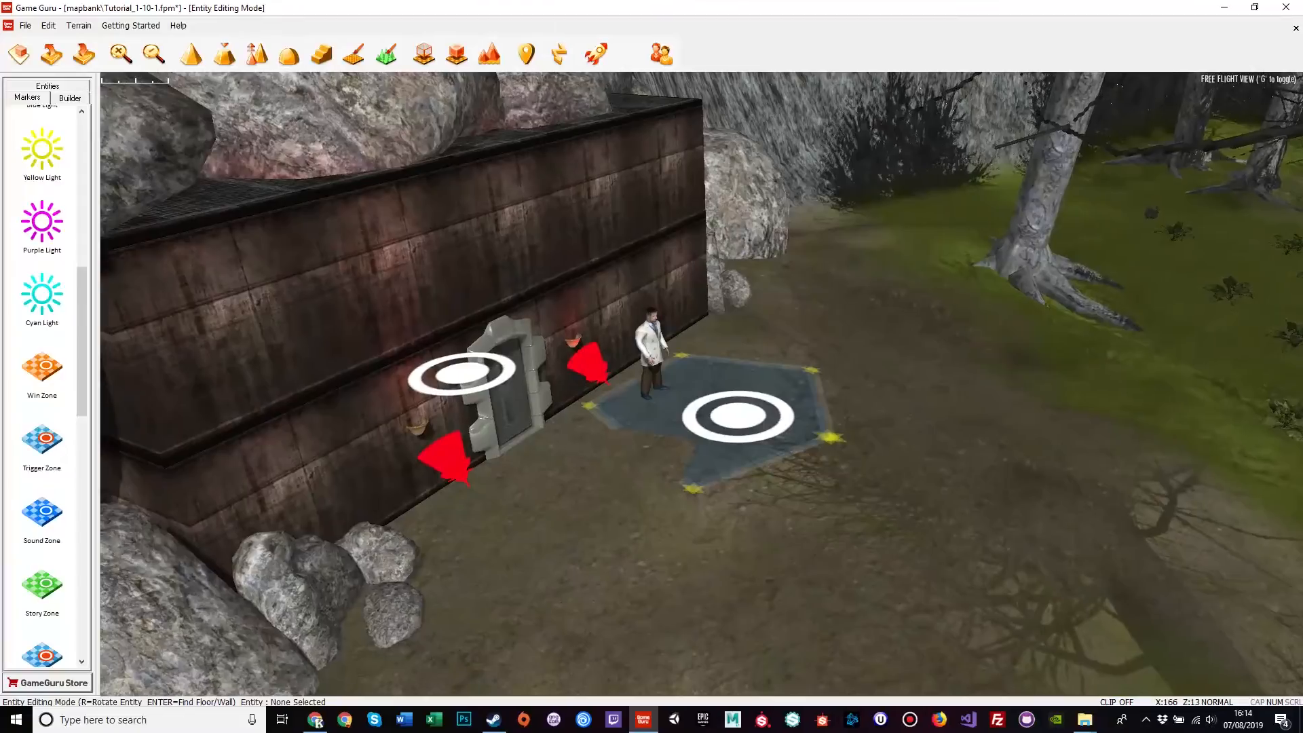